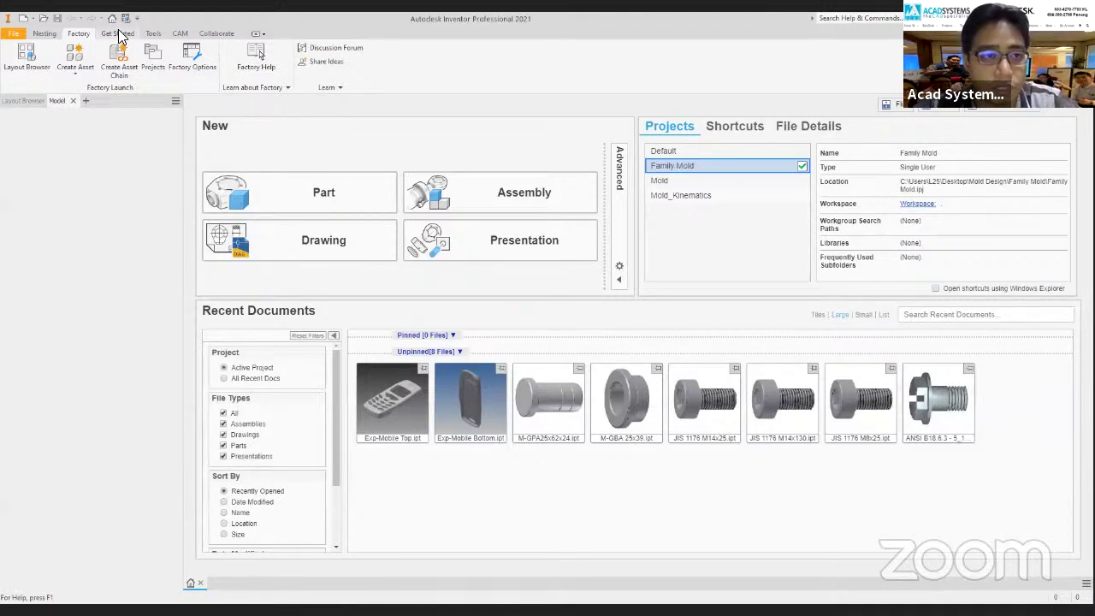
# Open the content library configuration of the Family Mold project and look up where the libraries are stored.
pyautogui.scroll(-1, 193, 55)
pyautogui.click(72, 72)
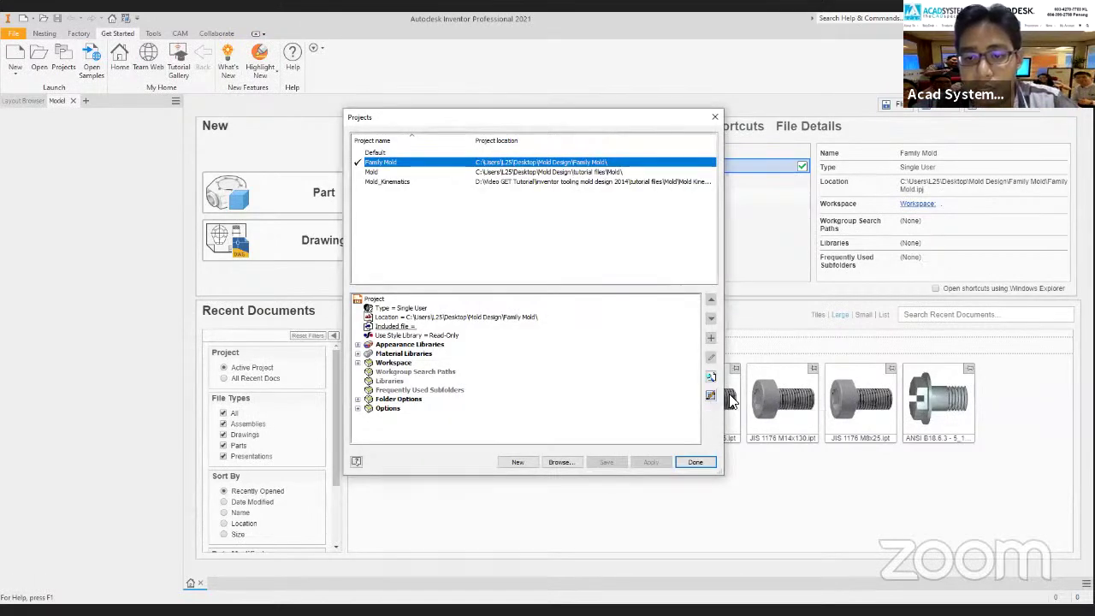
pyautogui.click(710, 395)
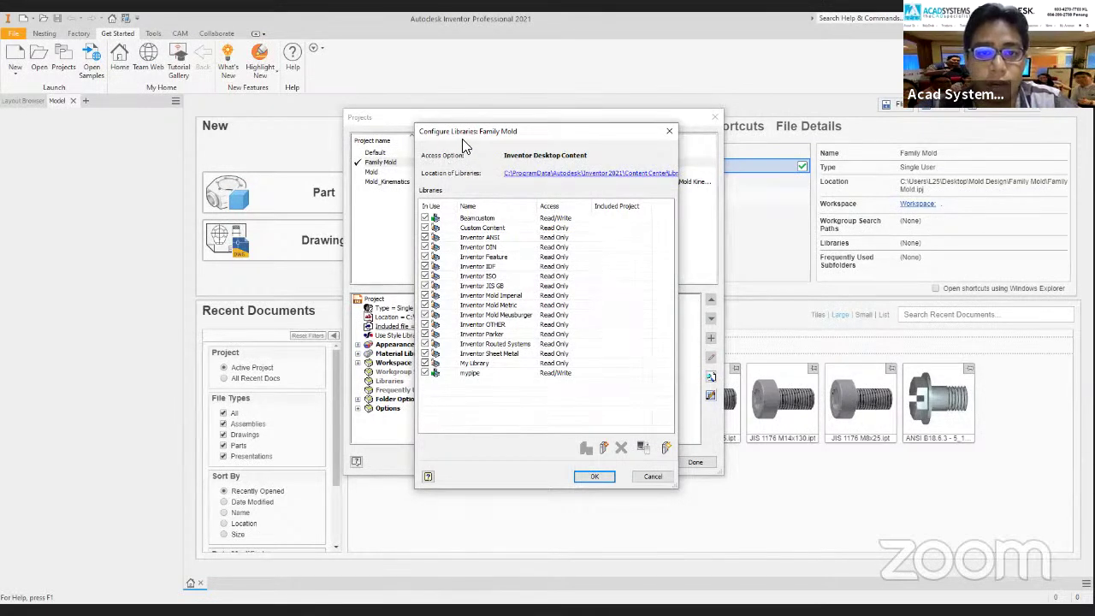
pyautogui.click(568, 175)
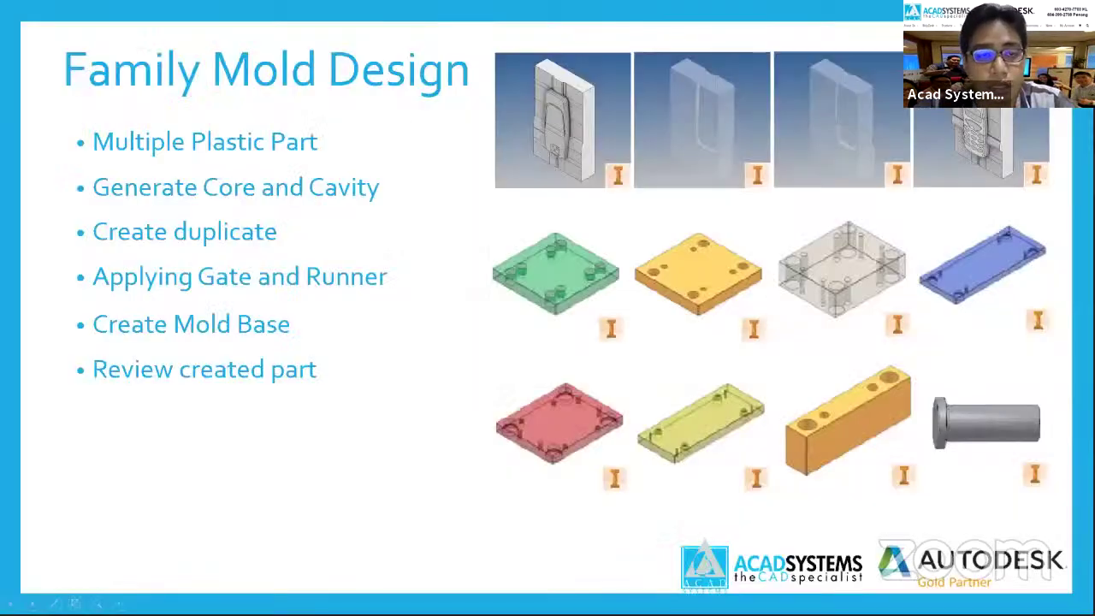
# Open the Mold Design Content Libraries page linked in the presentation and review its desktop and remote library downloads.
pyautogui.press('Right')
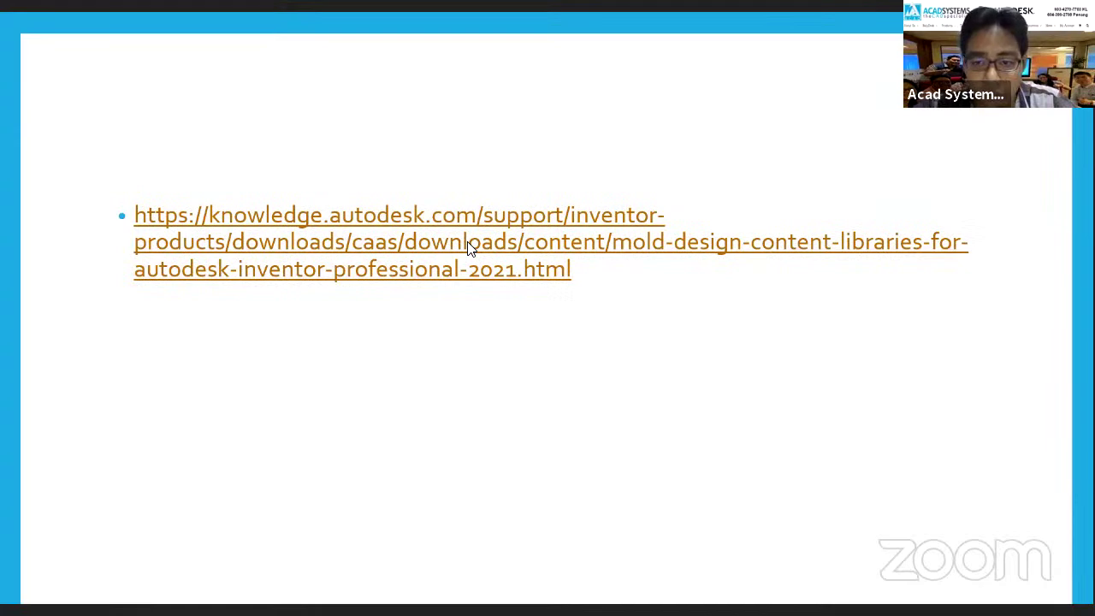
pyautogui.click(468, 246)
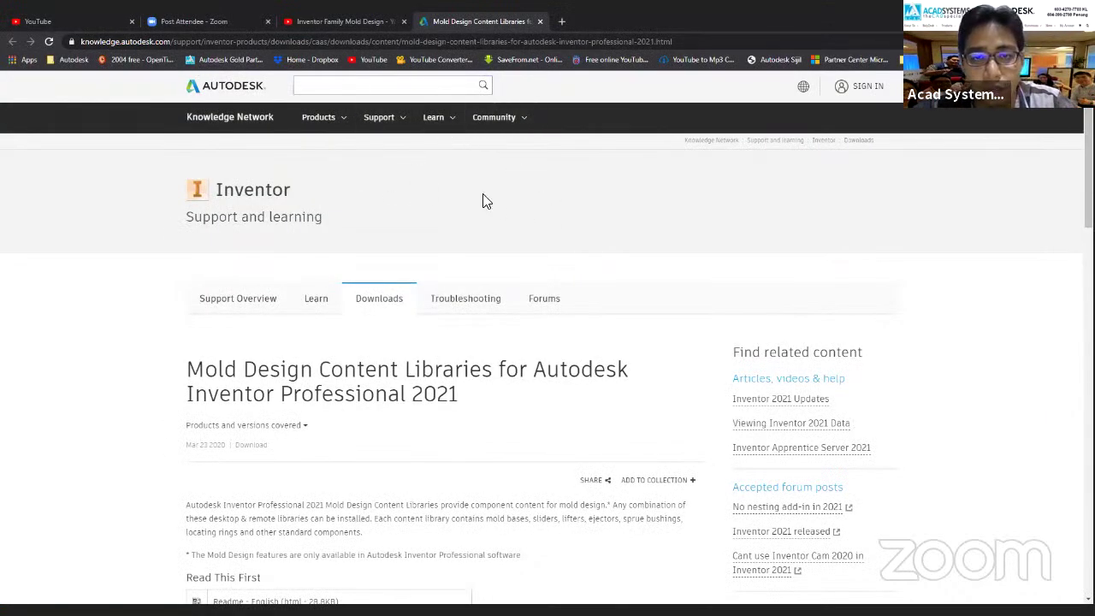
pyautogui.scroll(-1, 540, 285)
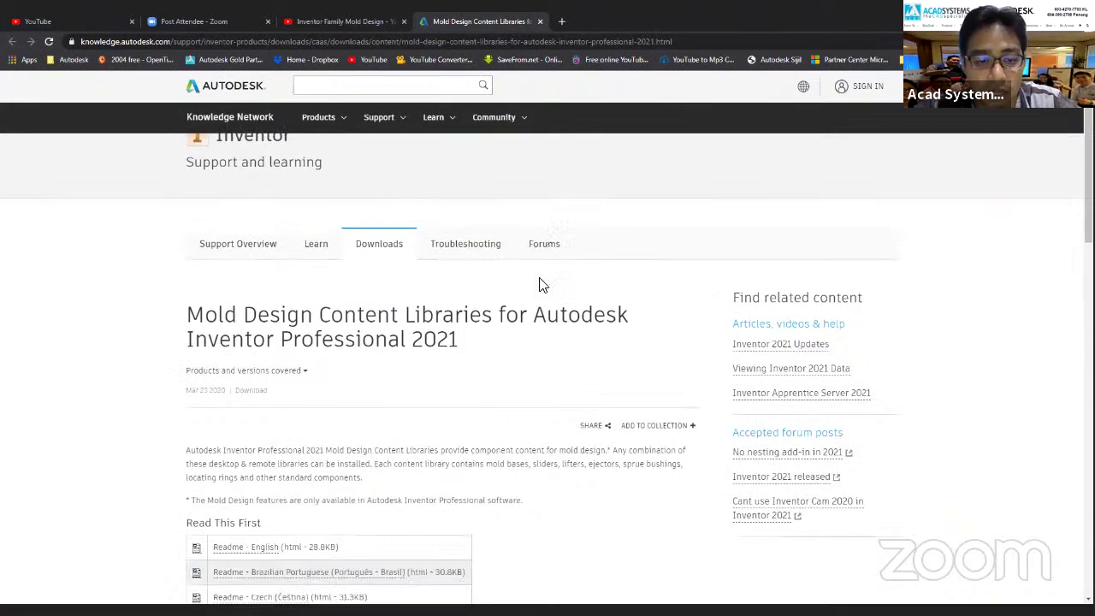
pyautogui.scroll(-7, 539, 285)
pyautogui.scroll(-2, 491, 227)
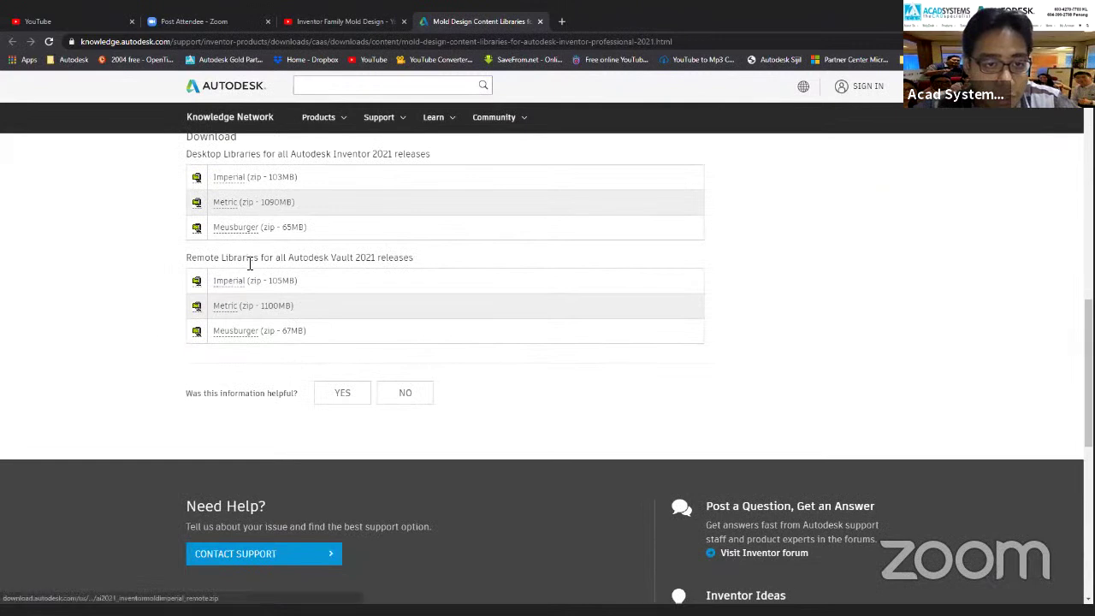
pyautogui.scroll(1, 248, 257)
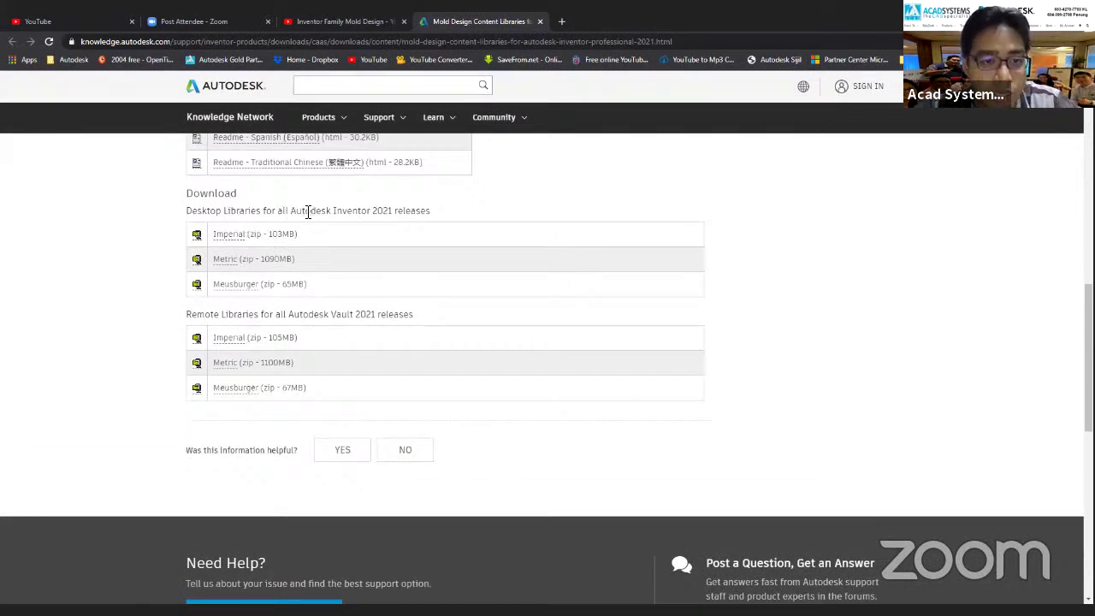
pyautogui.scroll(3, 396, 235)
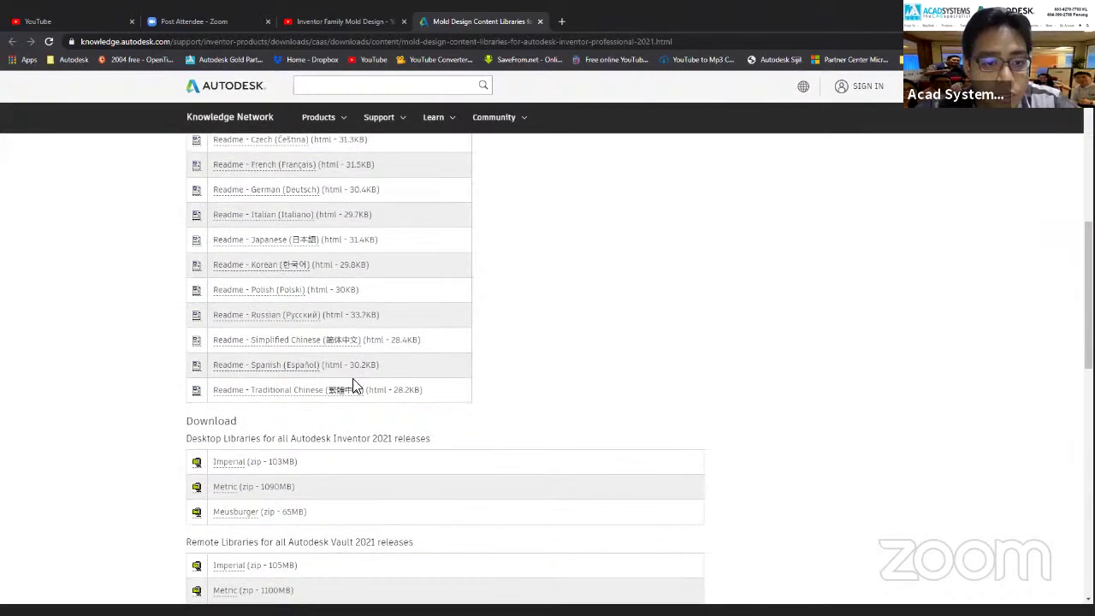
pyautogui.scroll(-1, 227, 369)
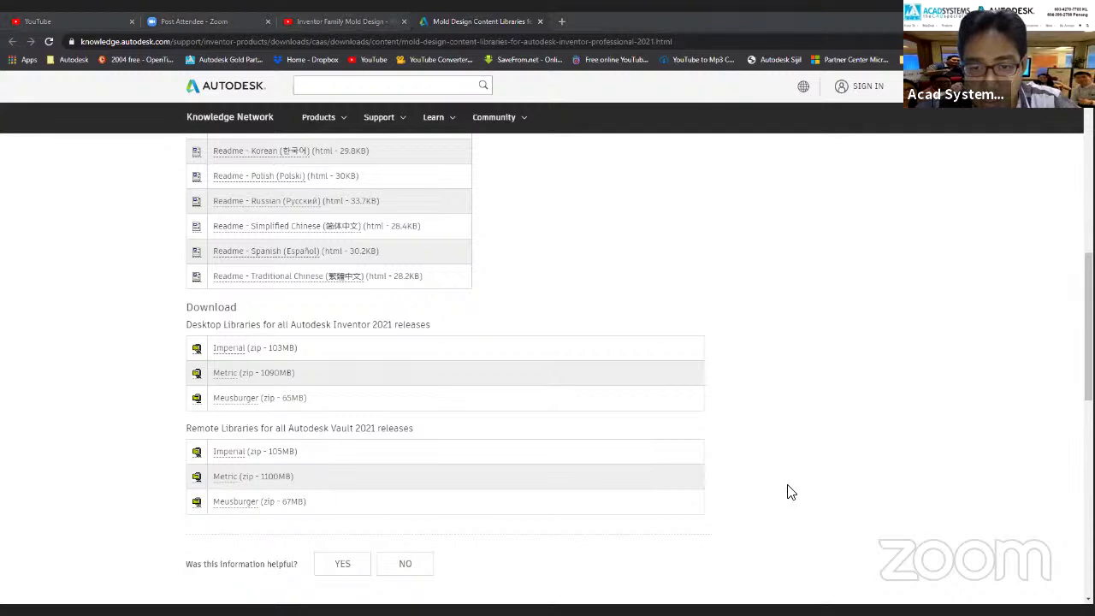
# Check the Mold Imperial, Metric and Meusburger .idcl files in the Content Center Libraries folder in File Explorer, and close Inventor's project library configuration.
pyautogui.click(355, 602)
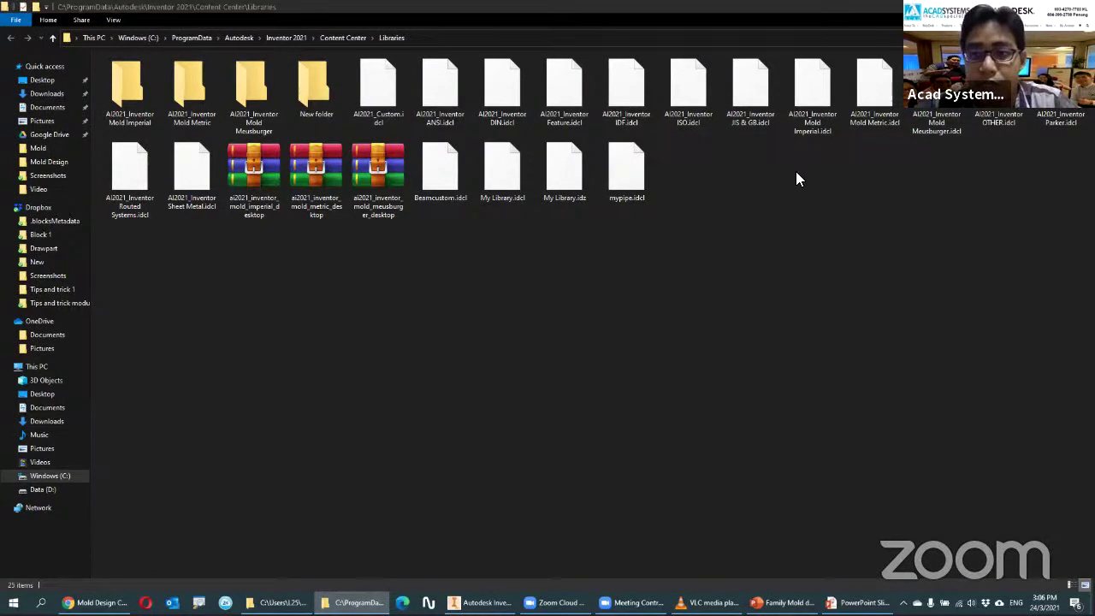
pyautogui.click(819, 124)
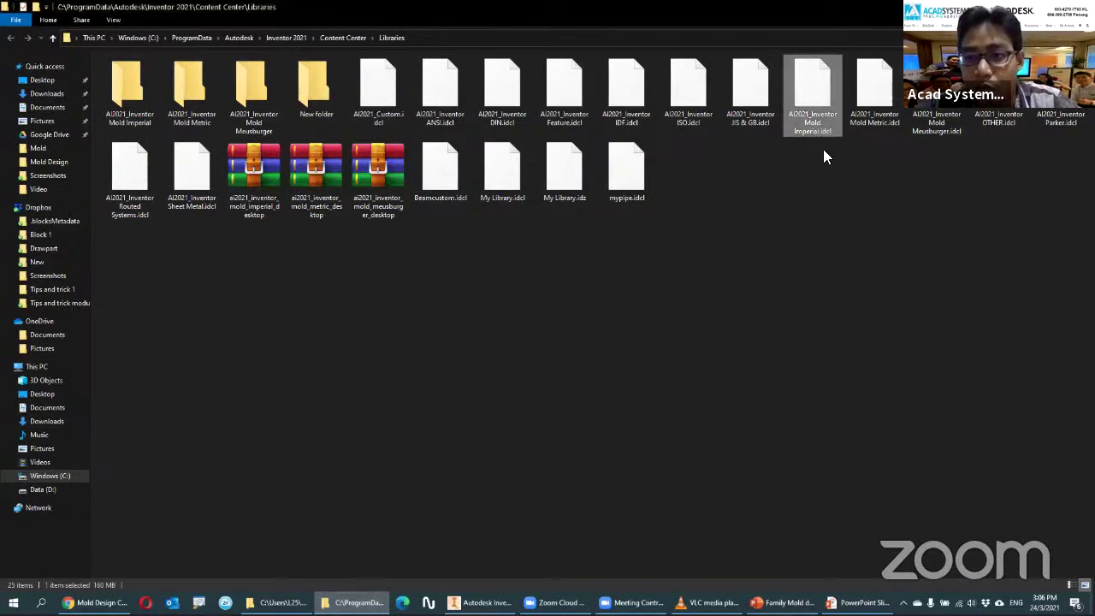
pyautogui.click(869, 126)
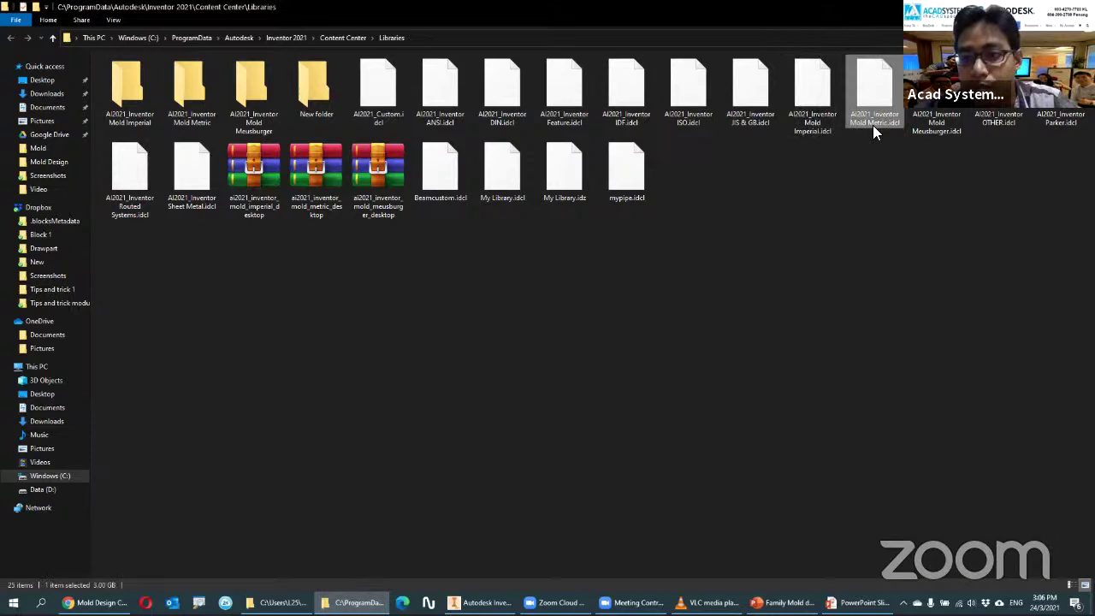
pyautogui.click(933, 126)
pyautogui.click(864, 189)
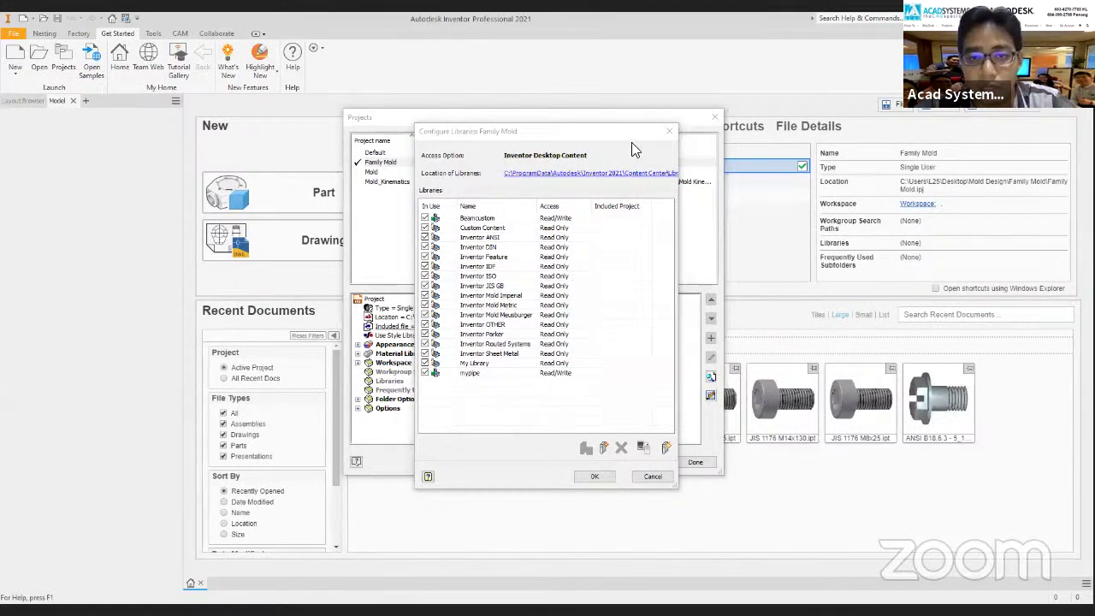
pyautogui.click(593, 475)
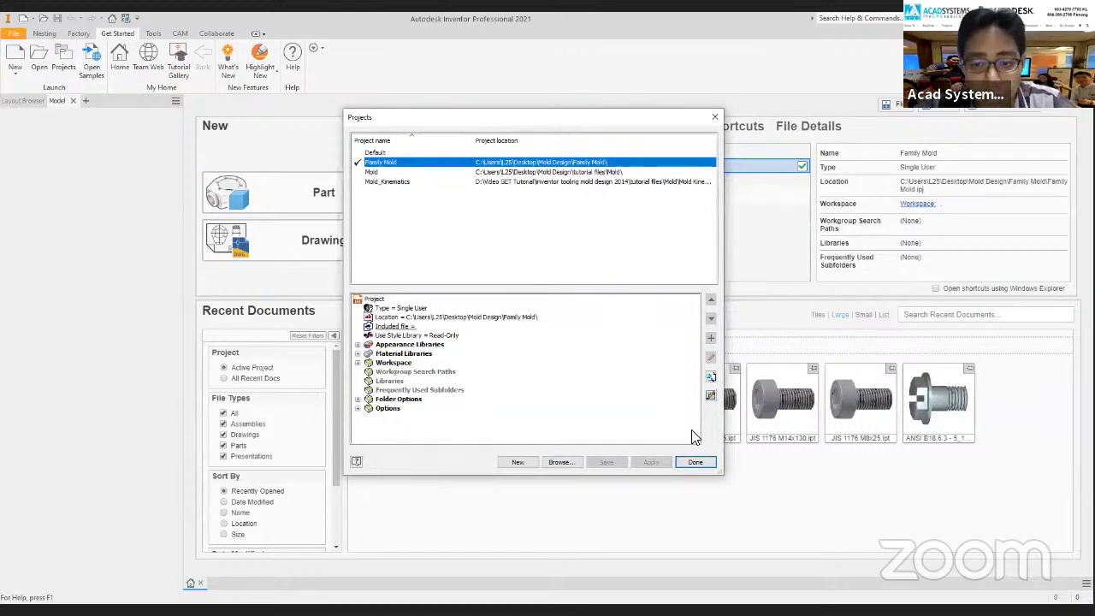
pyautogui.click(696, 462)
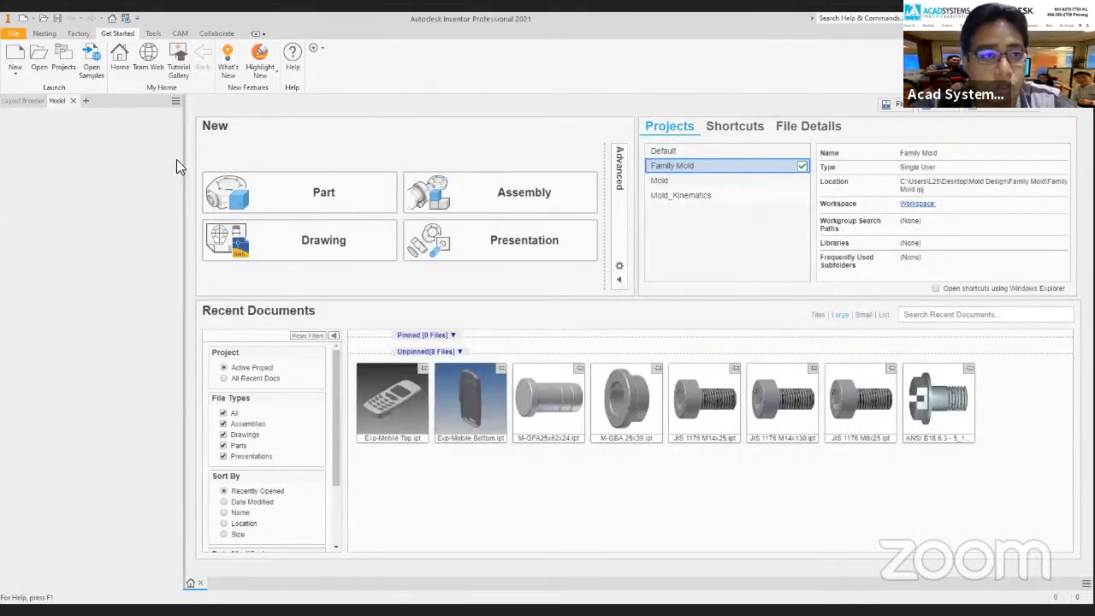
# Open the new-file templates and examine the mold assembly templates in the en-US Mold Design and English folders.
pyautogui.click(15, 34)
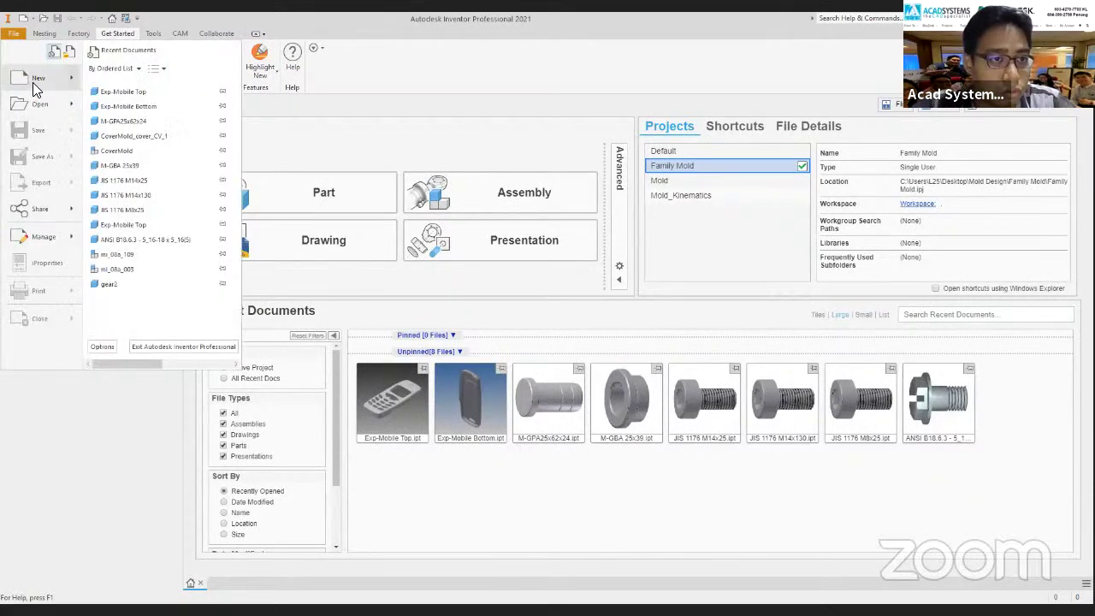
pyautogui.click(34, 84)
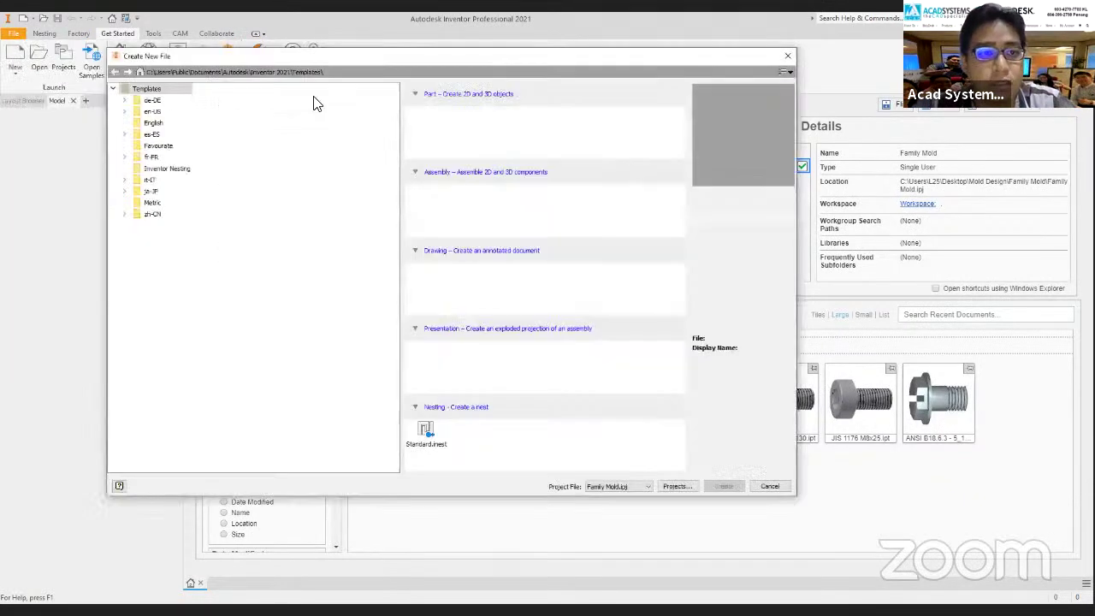
pyautogui.click(148, 112)
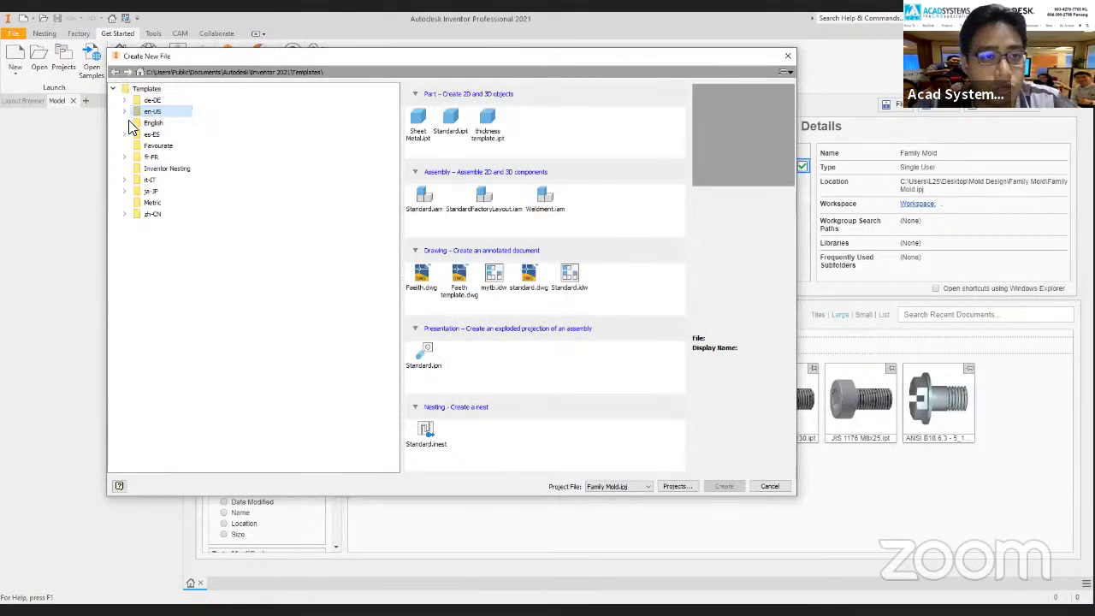
pyautogui.click(124, 112)
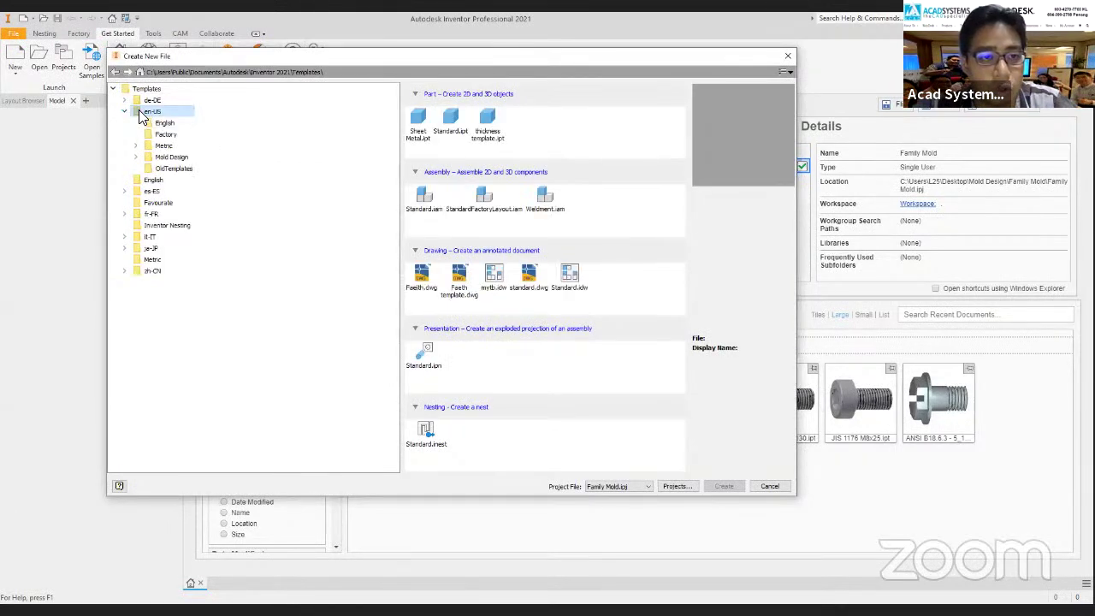
pyautogui.click(170, 157)
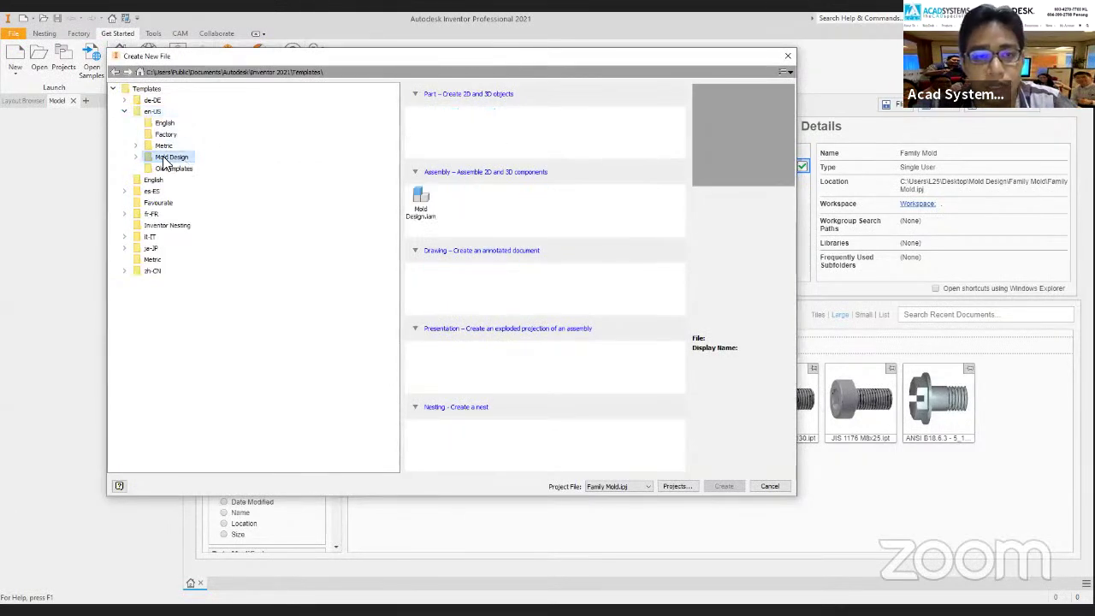
pyautogui.click(420, 211)
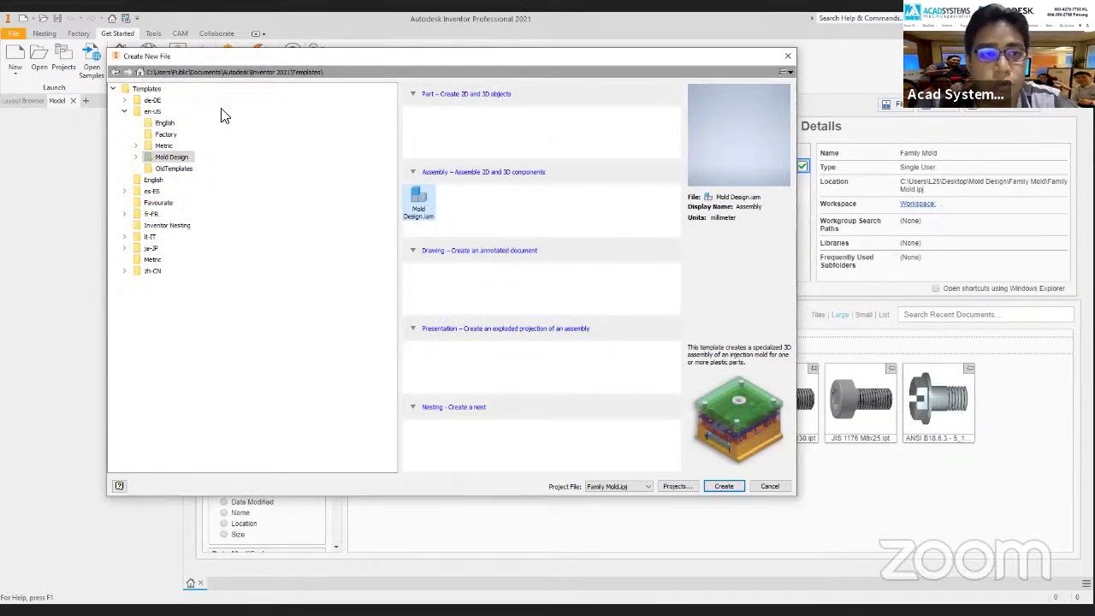
pyautogui.click(166, 125)
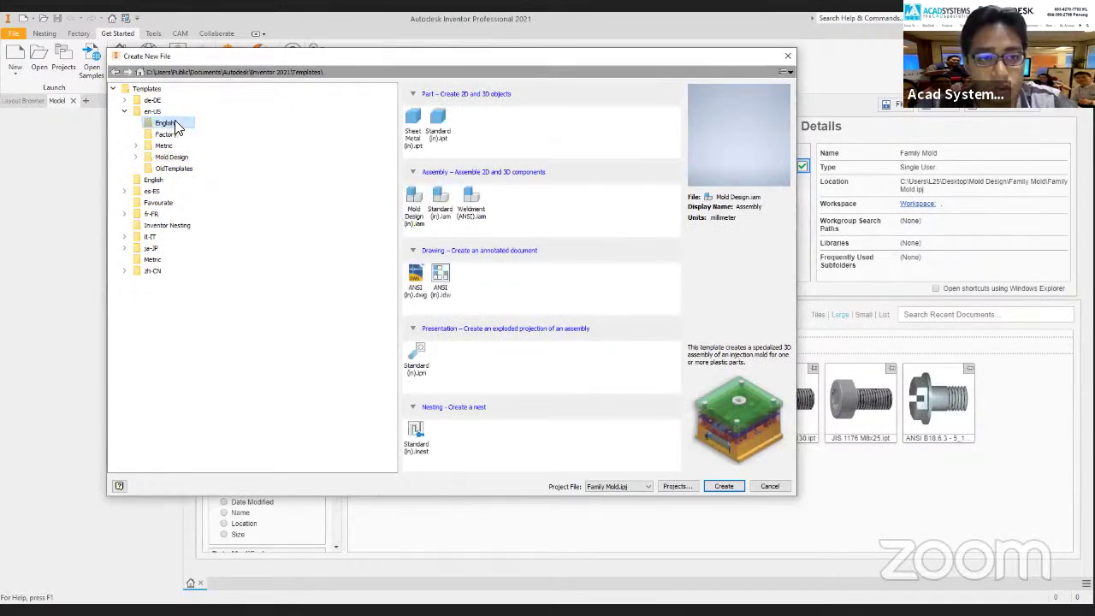
pyautogui.click(425, 212)
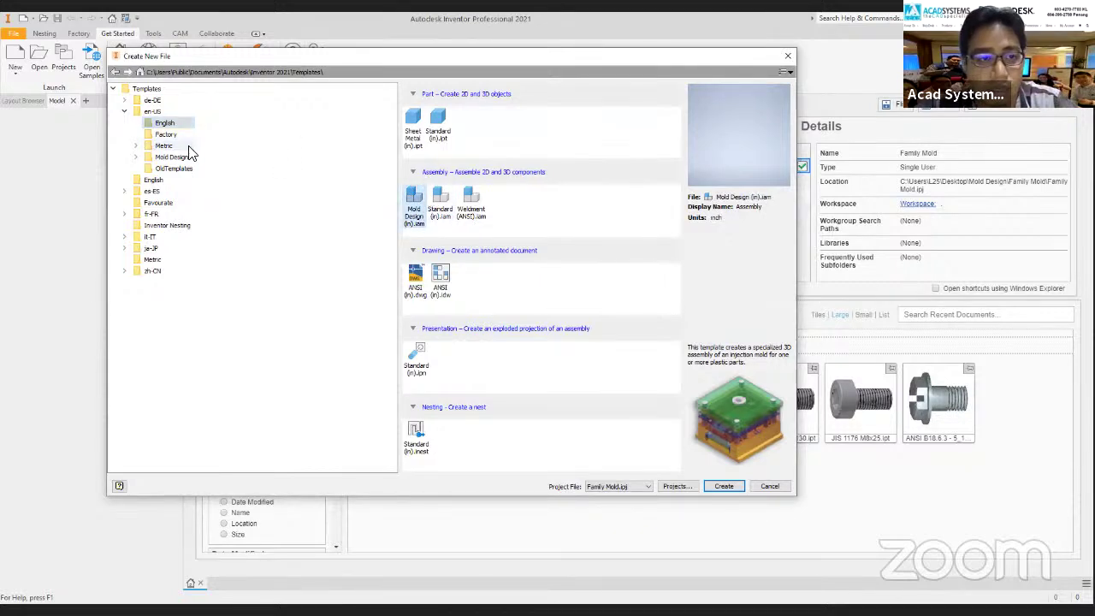
# Create a new assembly from the Mold Design (mm).iam template in the en-US Metric folder.
pyautogui.click(165, 147)
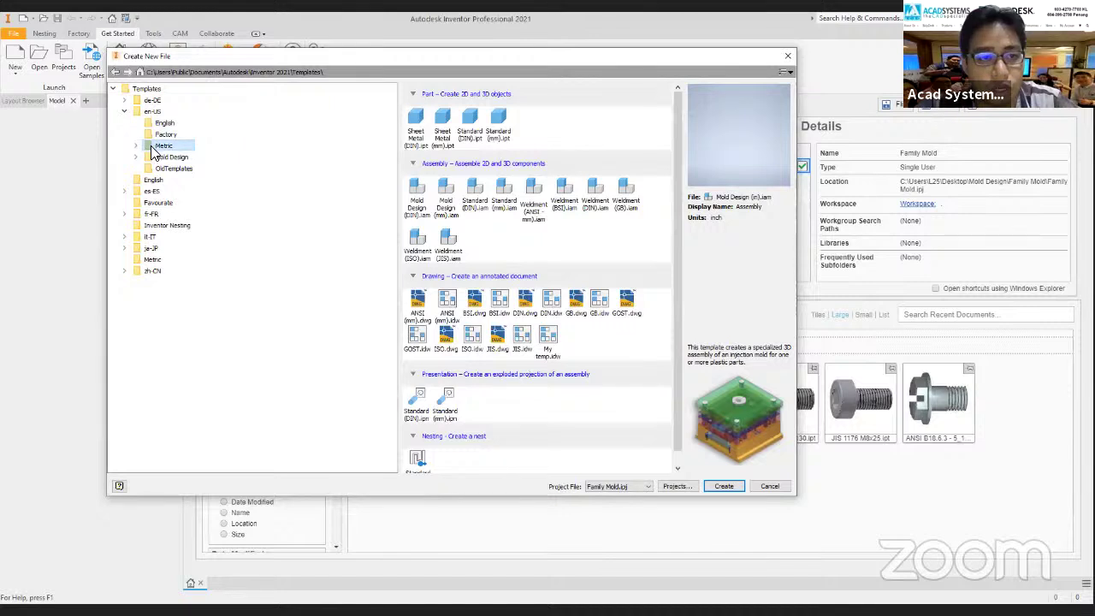
pyautogui.click(419, 198)
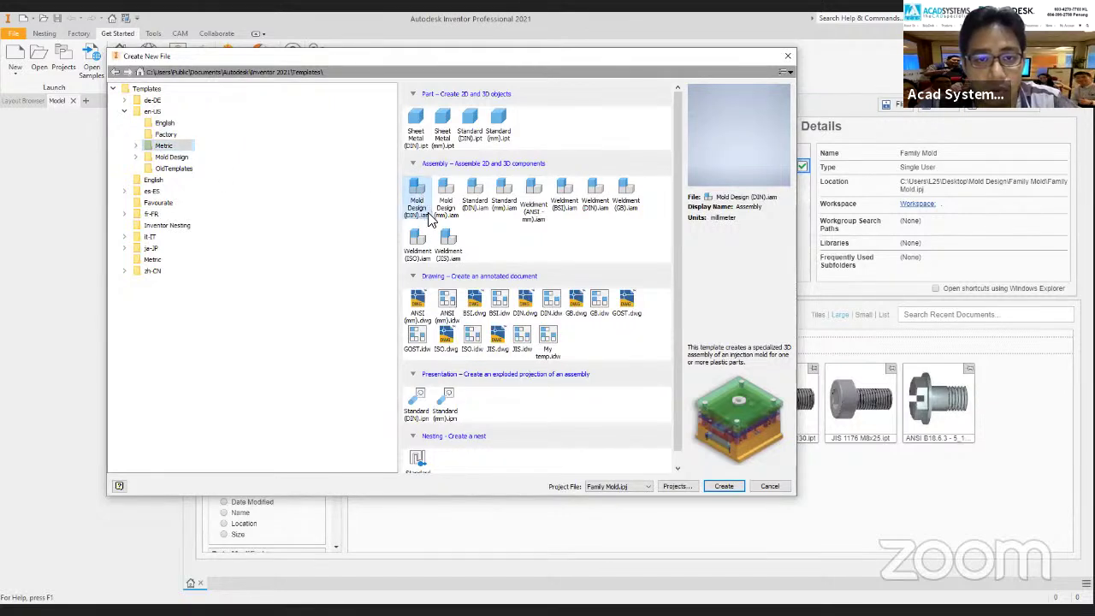
pyautogui.click(453, 218)
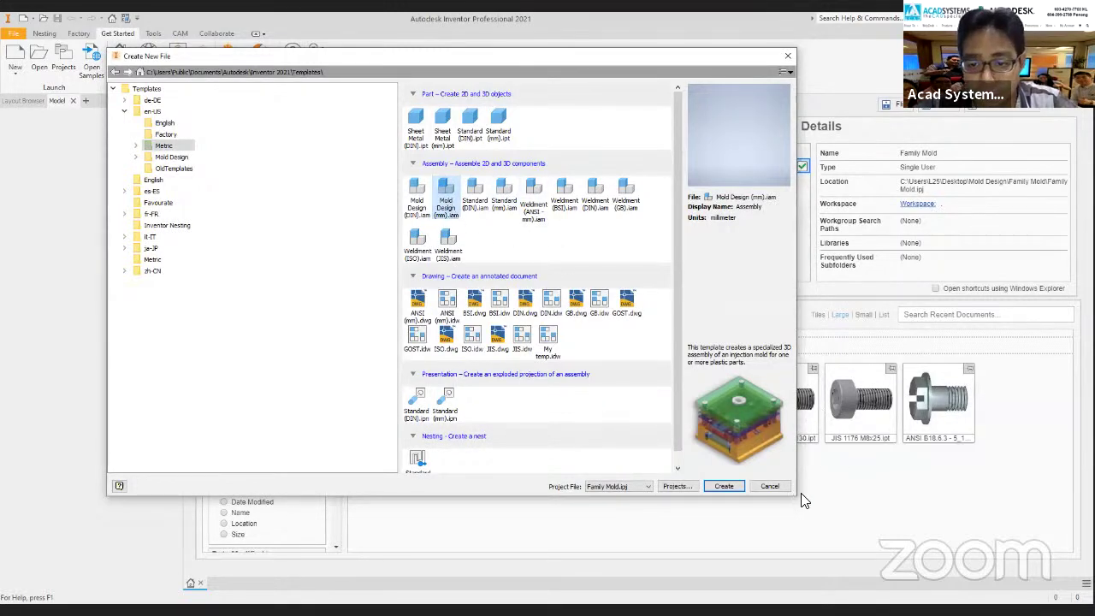
pyautogui.click(723, 485)
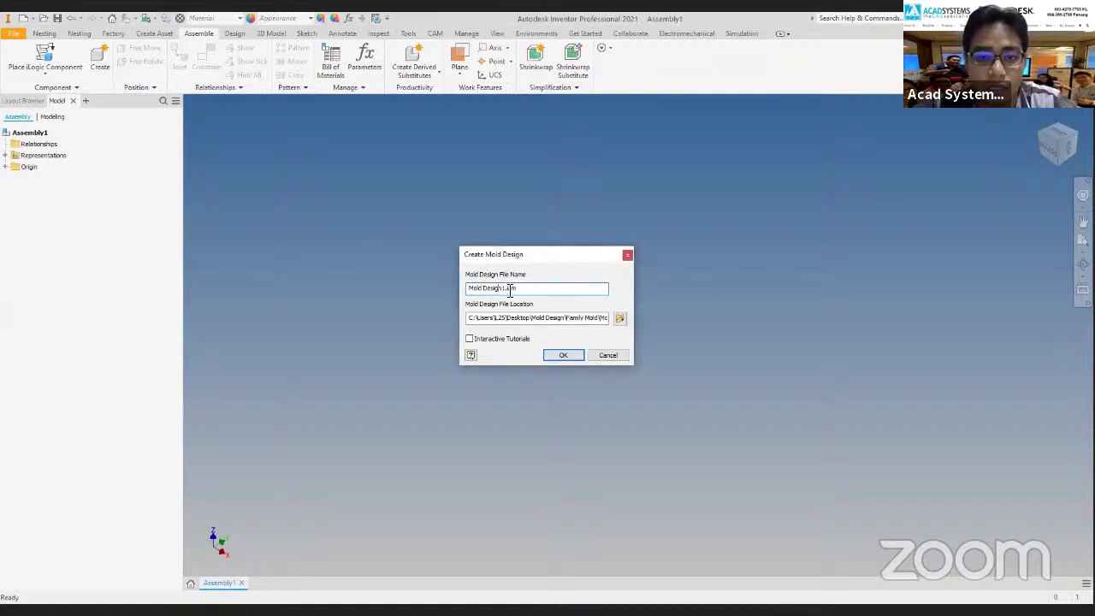
# Name the mold design file "Family mold.iam" and create it in the proposed location.
pyautogui.moveTo(506, 291); pyautogui.dragTo(386, 294)
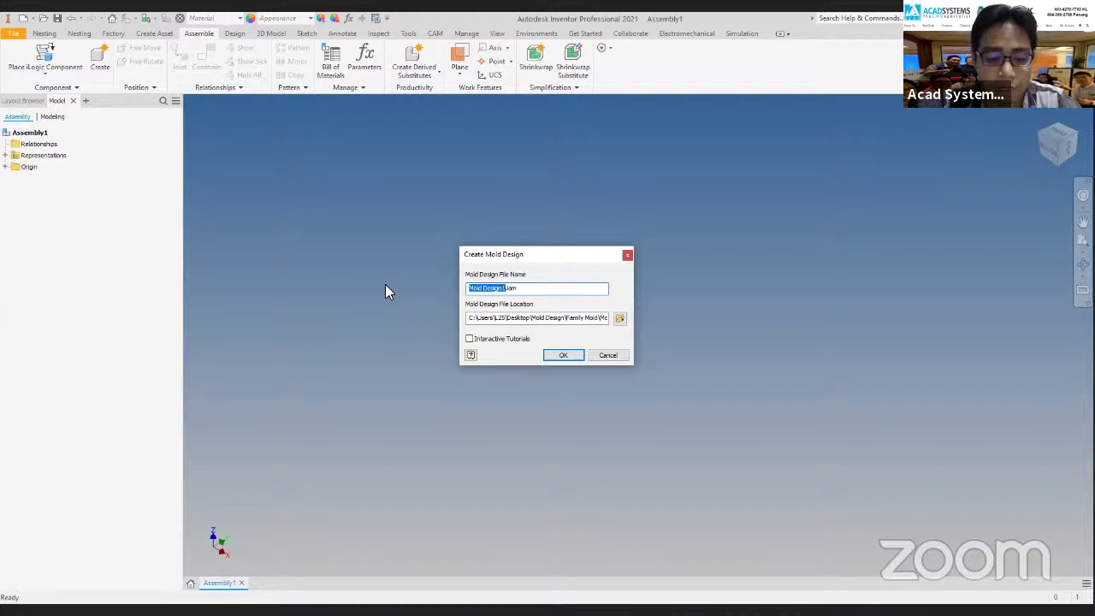
pyautogui.write('Fa')
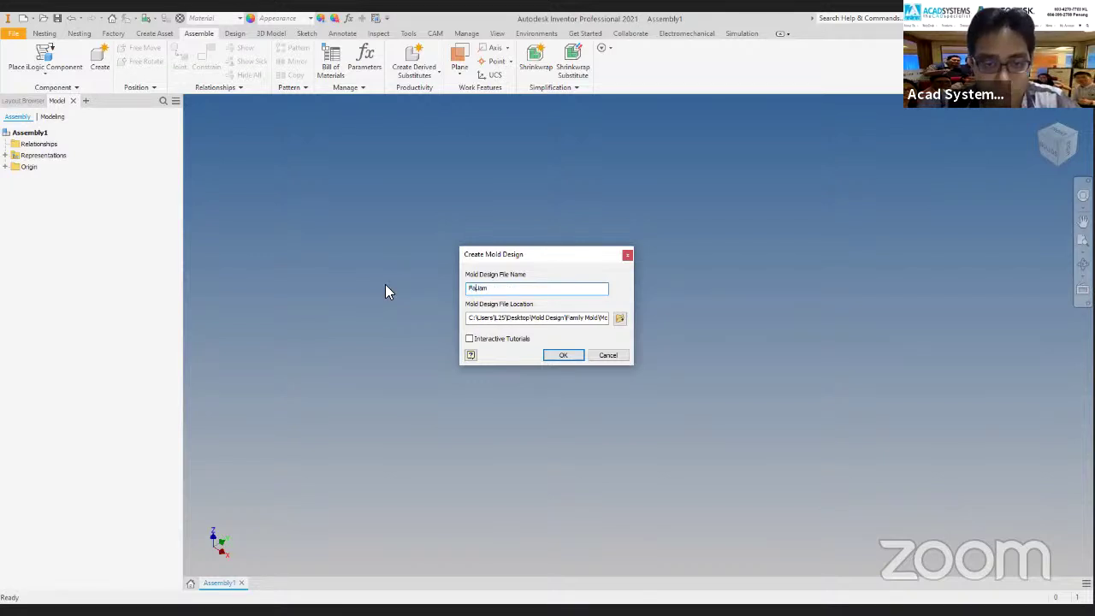
pyautogui.write('mily mold')
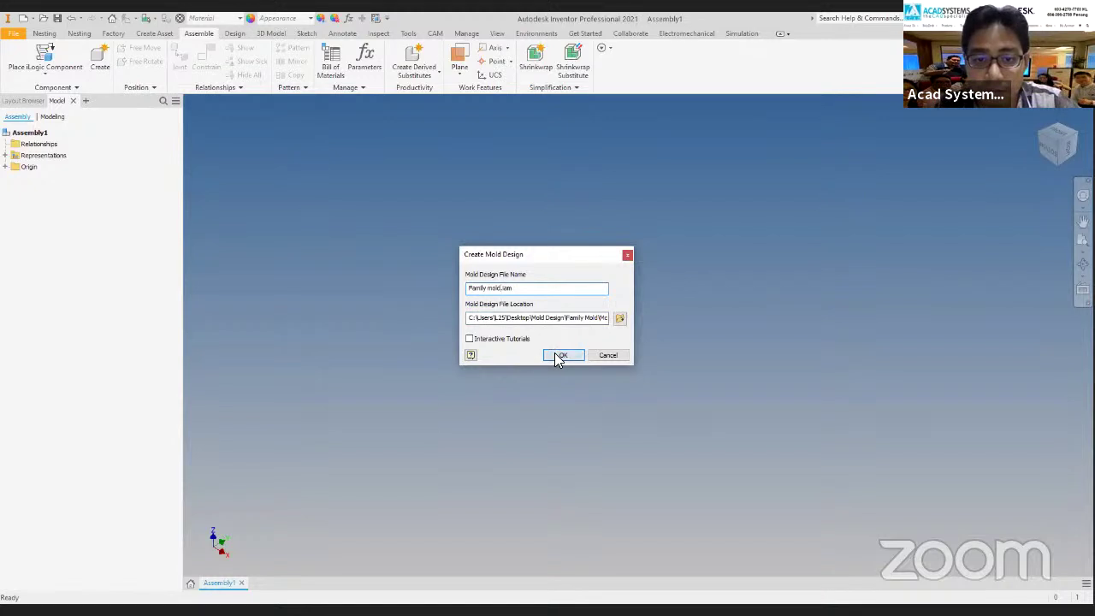
pyautogui.press('Return')
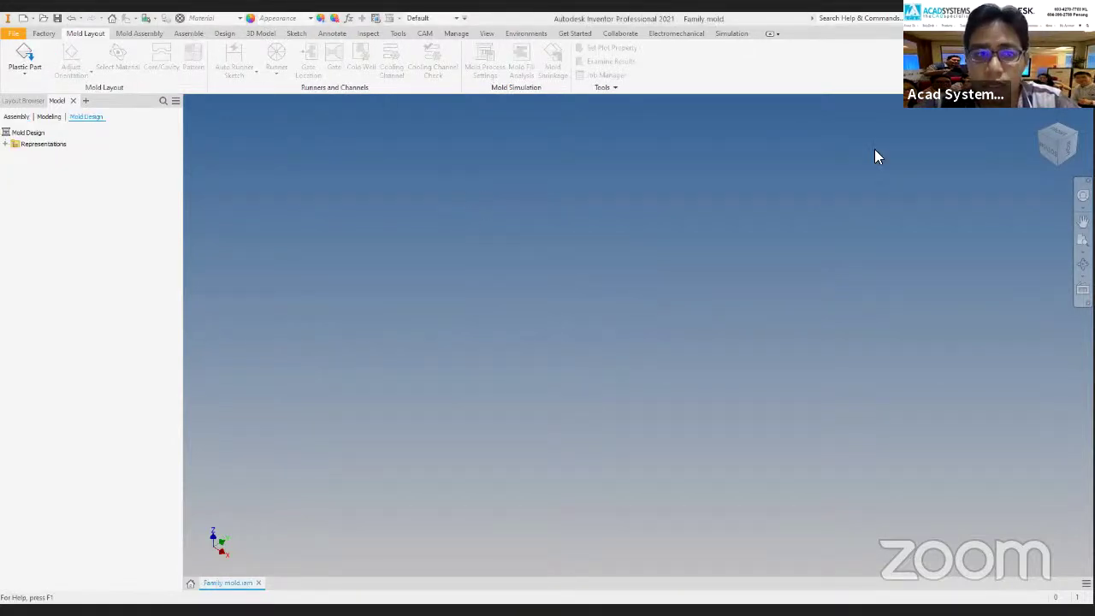
# Insert the Exp-Mobile Top part from the Family Mold folder as a plastic part in the mold design.
pyautogui.click(34, 77)
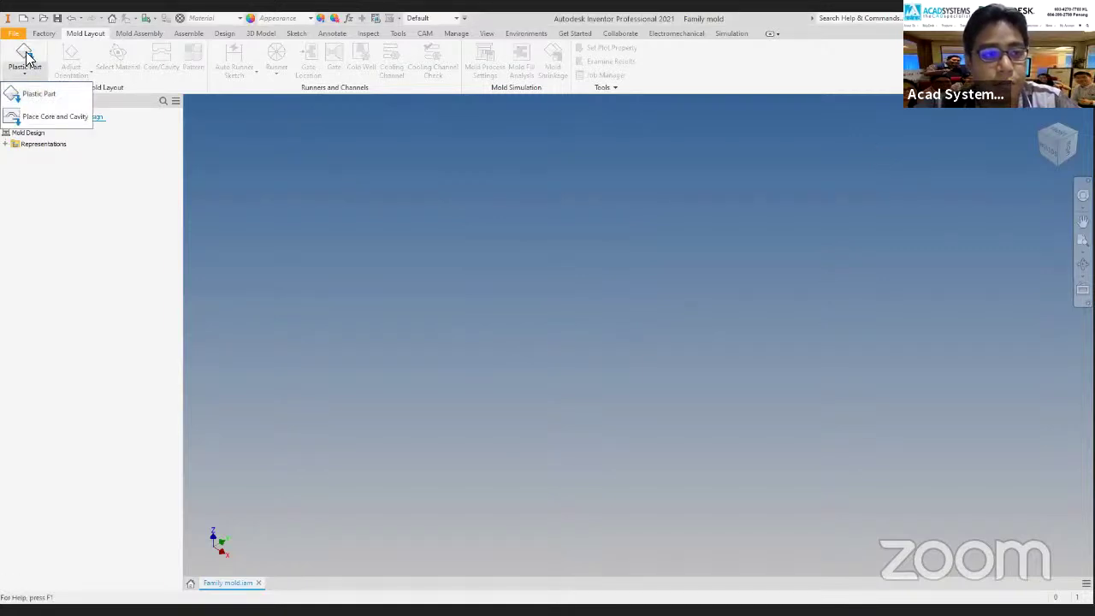
pyautogui.click(44, 97)
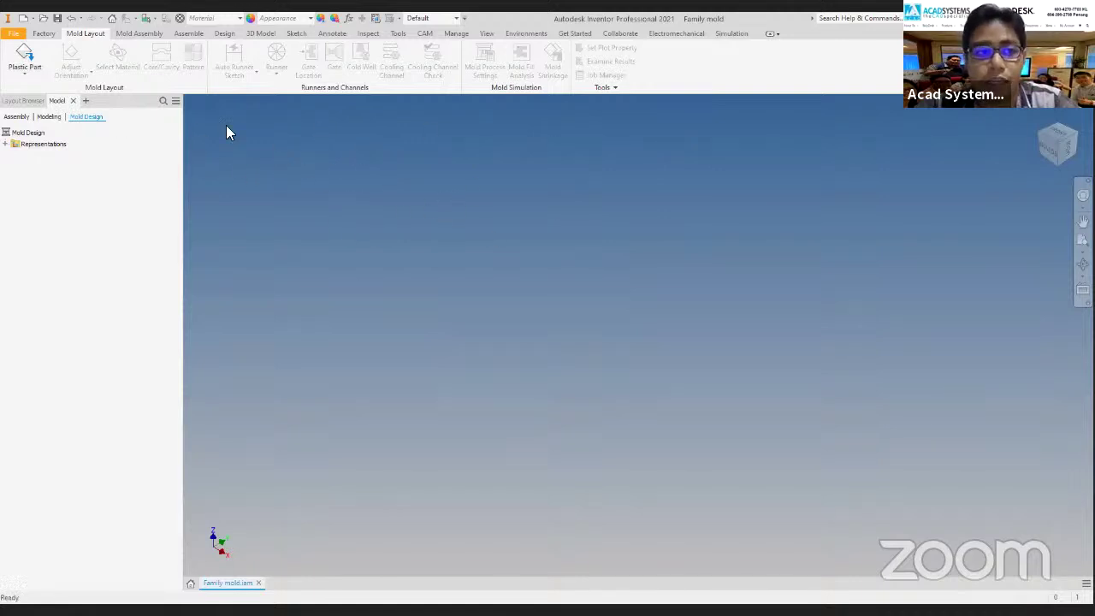
pyautogui.click(25, 53)
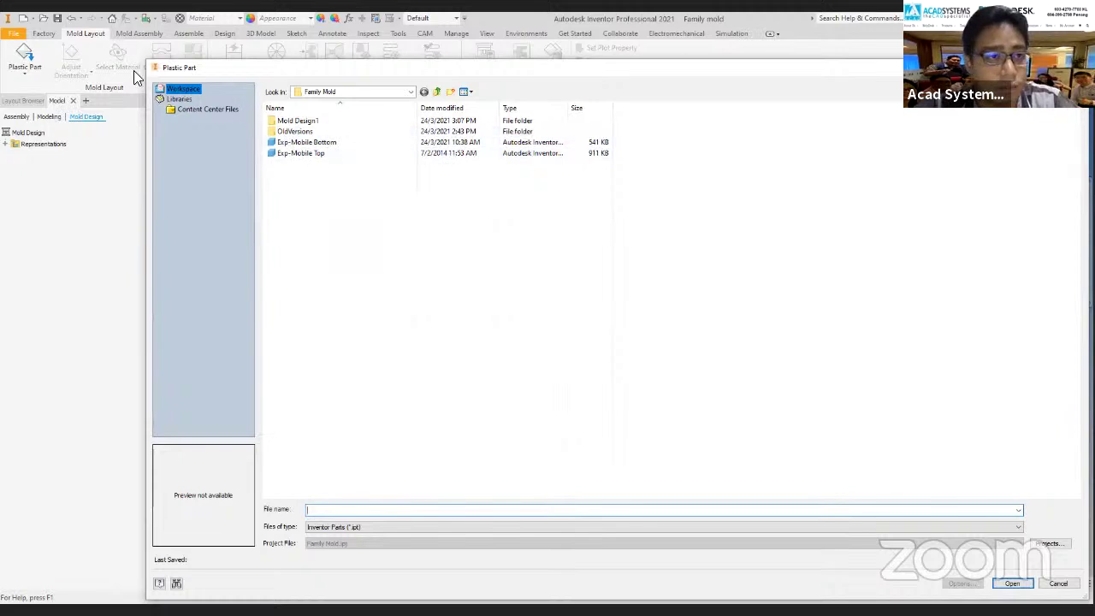
pyautogui.click(317, 156)
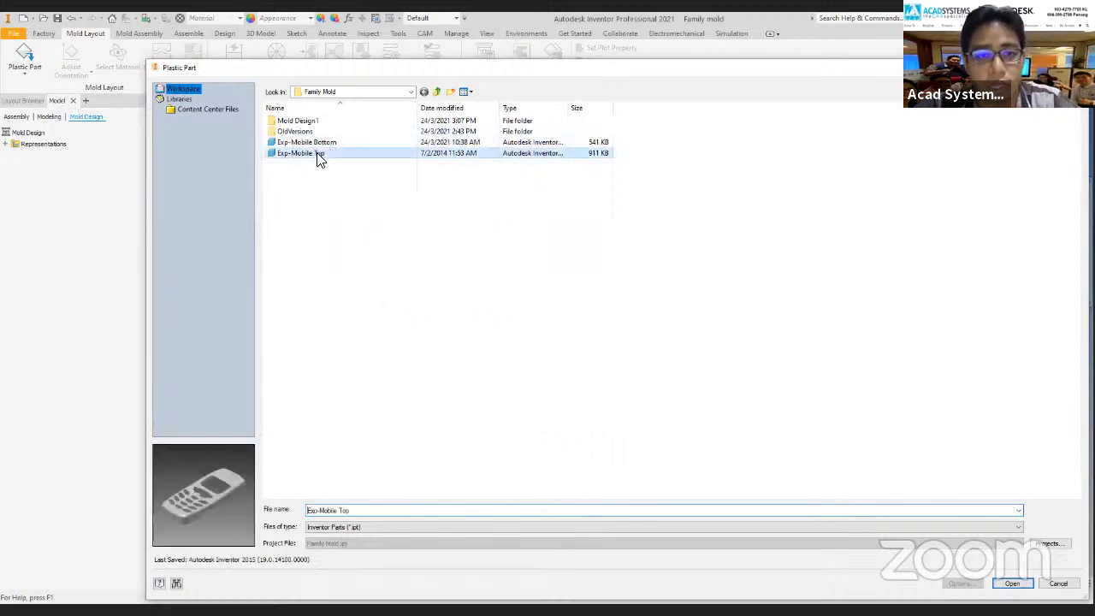
pyautogui.click(1025, 582)
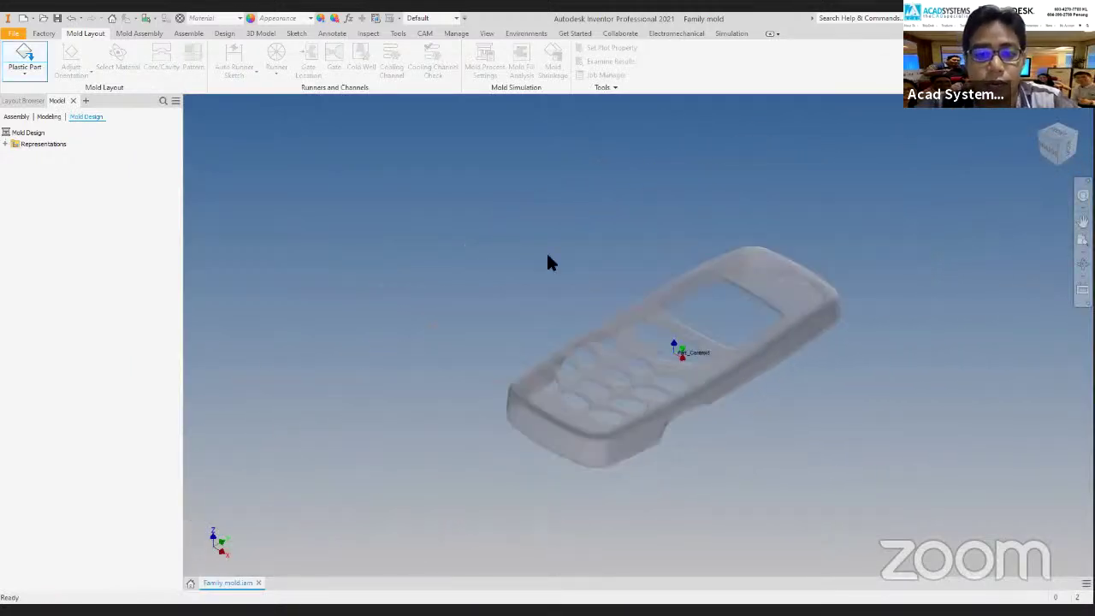
pyautogui.click(547, 256)
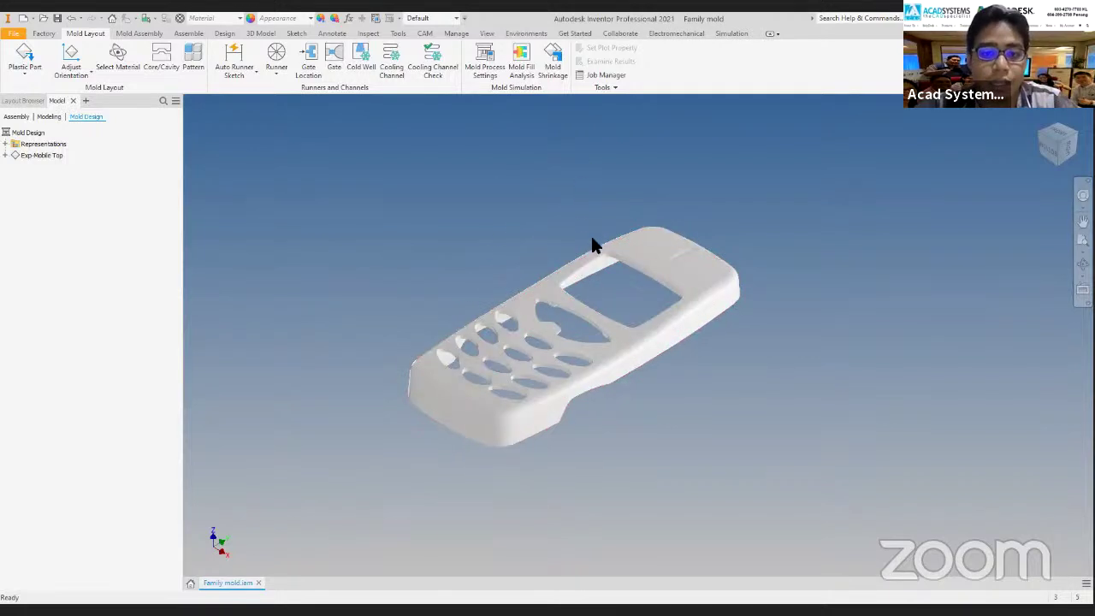
# Try rotating the top cover 45 degrees about the Z axis with Adjust Orientation, and discard the rotation.
pyautogui.moveTo(436, 375); pyautogui.dragTo(436, 423, button='middle')
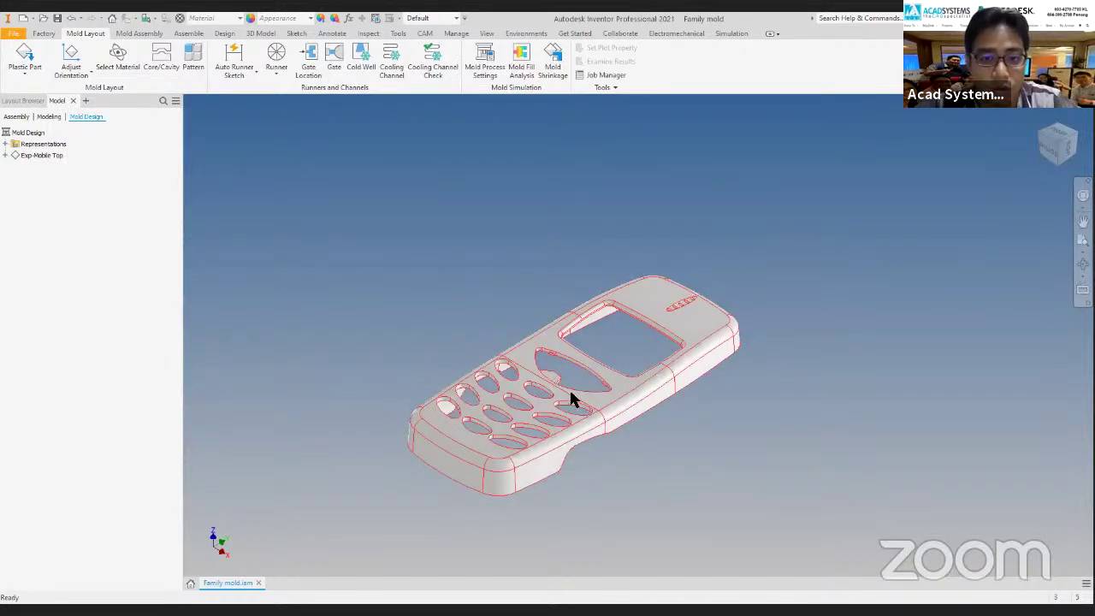
pyautogui.moveTo(570, 403); pyautogui.dragTo(570, 382, button='middle')
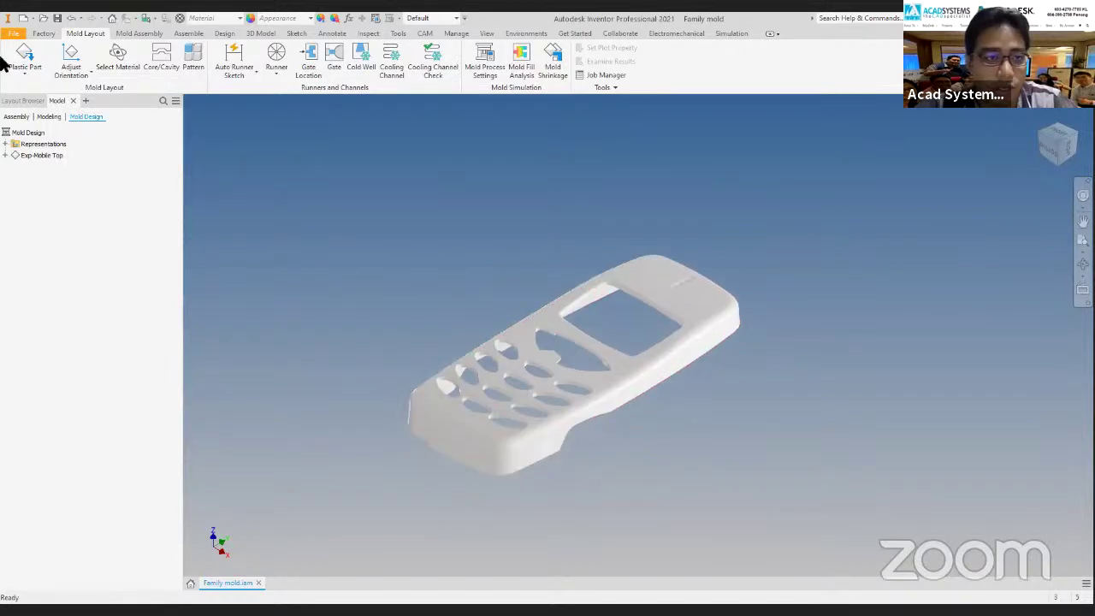
pyautogui.click(85, 77)
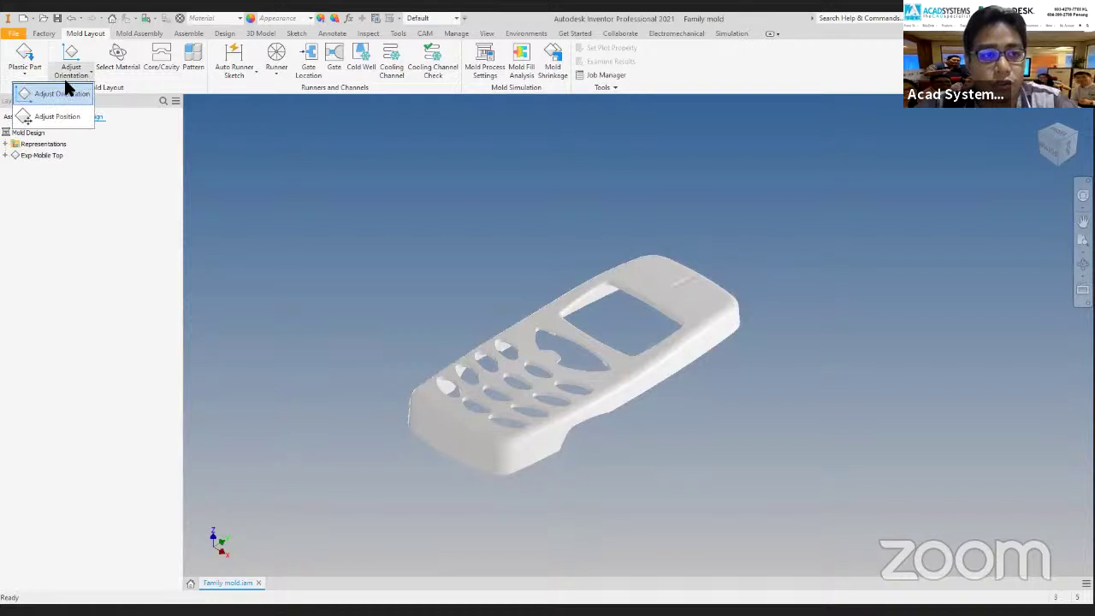
pyautogui.click(50, 94)
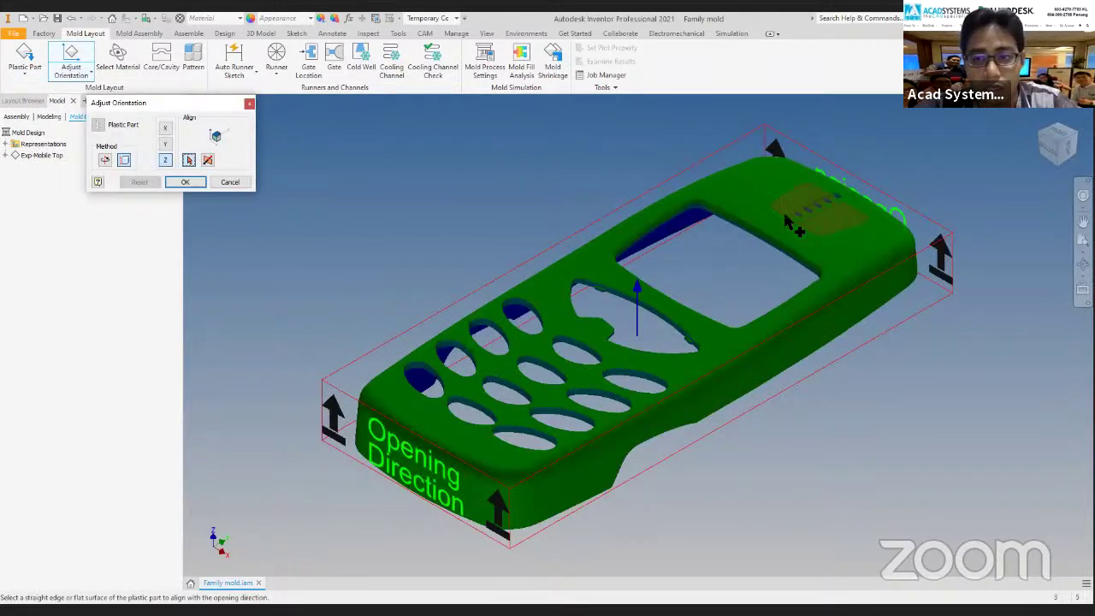
pyautogui.click(107, 160)
pyautogui.click(208, 160)
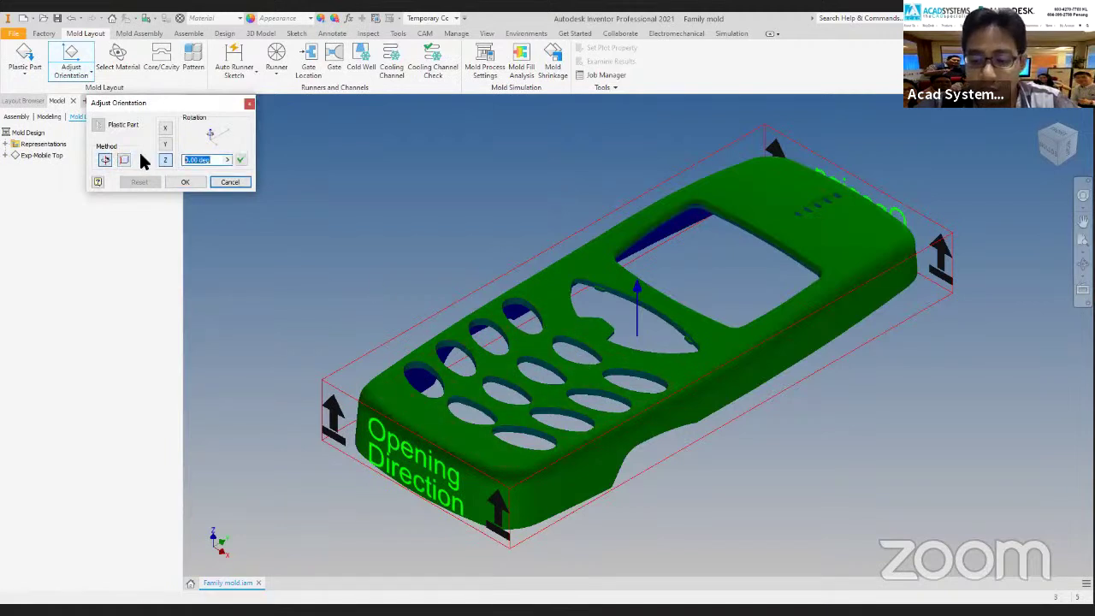
pyautogui.click(241, 160)
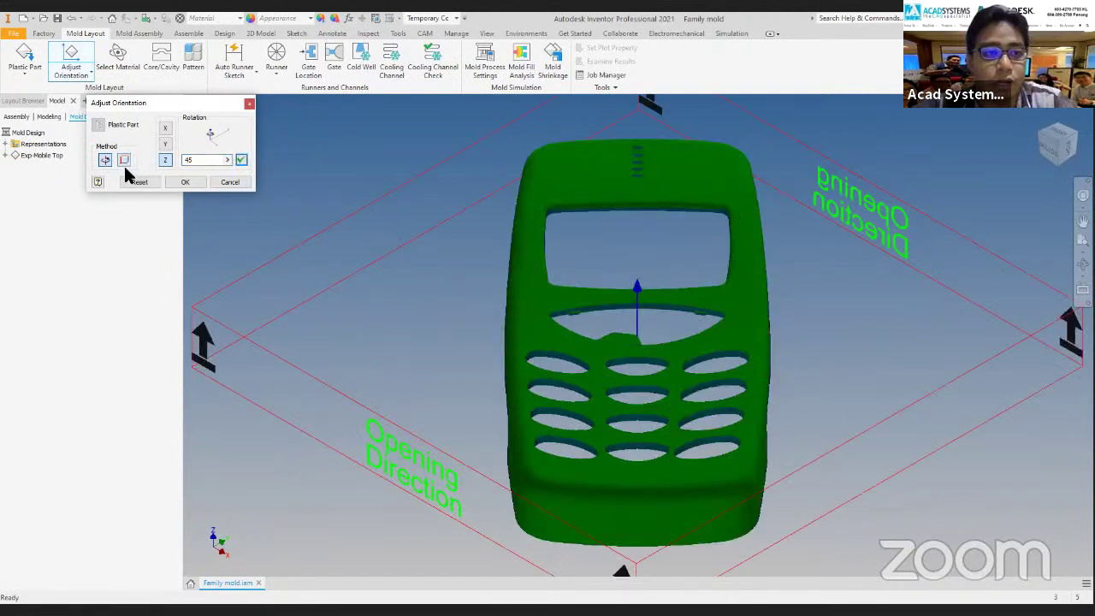
pyautogui.click(140, 183)
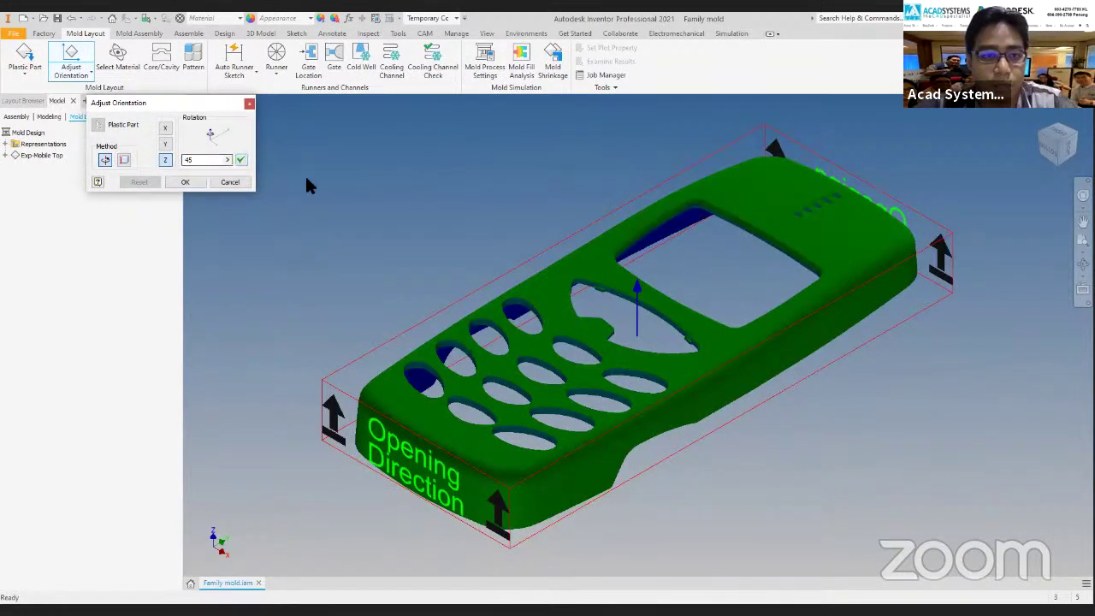
pyautogui.scroll(-3, 314, 180)
pyautogui.moveTo(309, 187); pyautogui.dragTo(400, 220, button='middle')
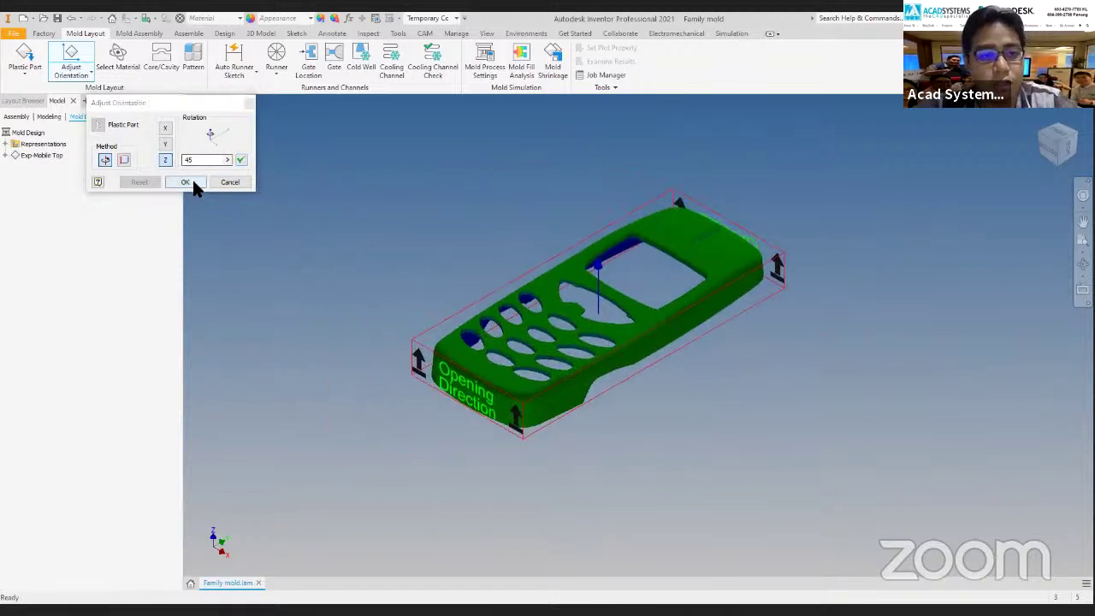
pyautogui.click(231, 183)
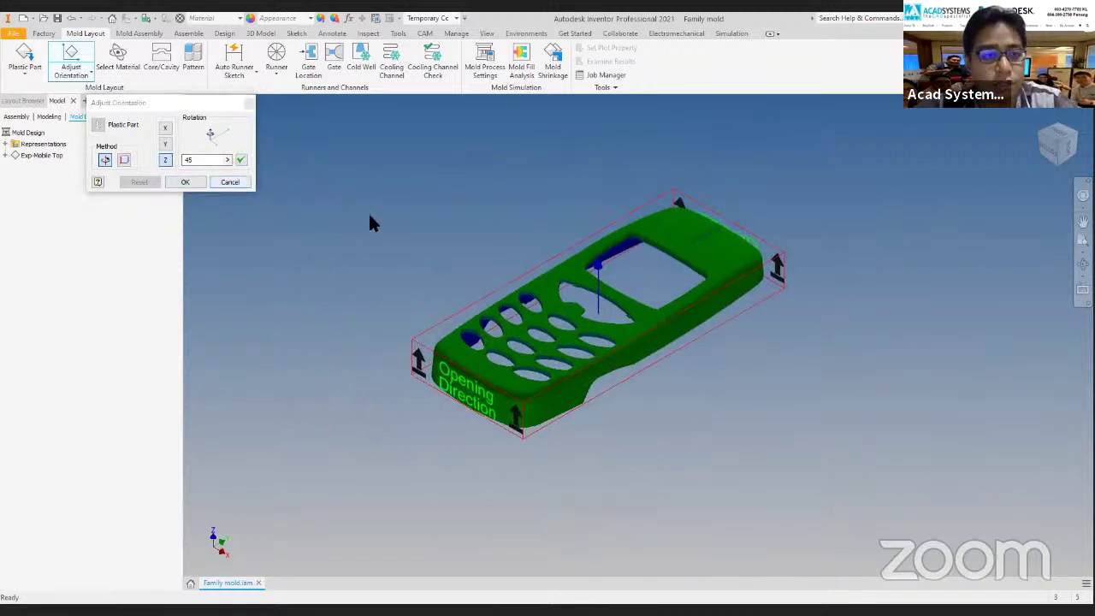
# Insert the Exp-Mobile Bottom part as a second plastic part and place it beside the top cover.
pyautogui.click(33, 75)
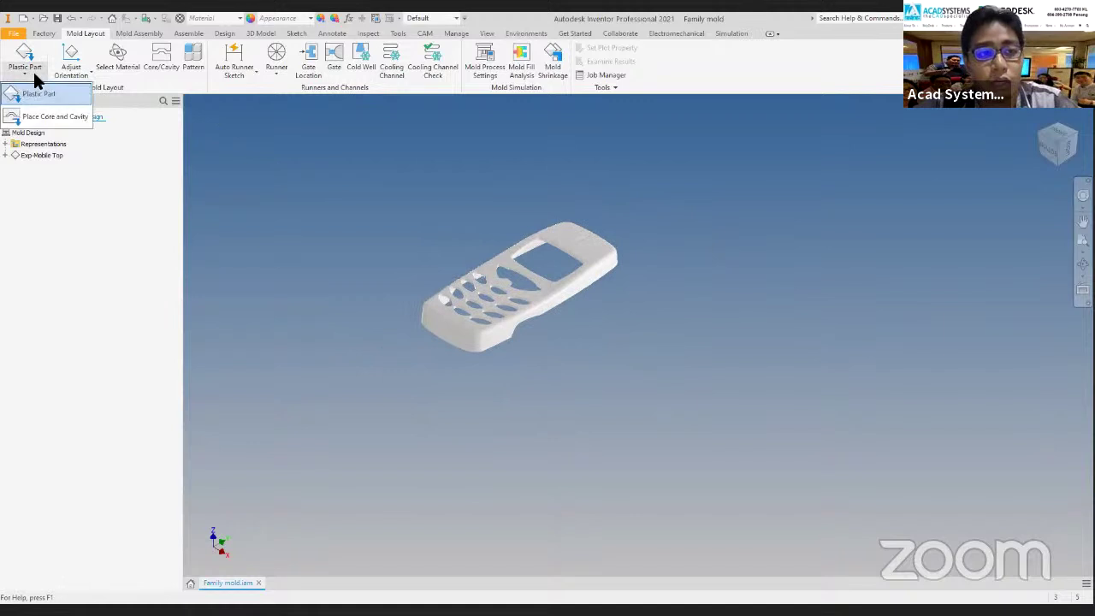
pyautogui.click(53, 94)
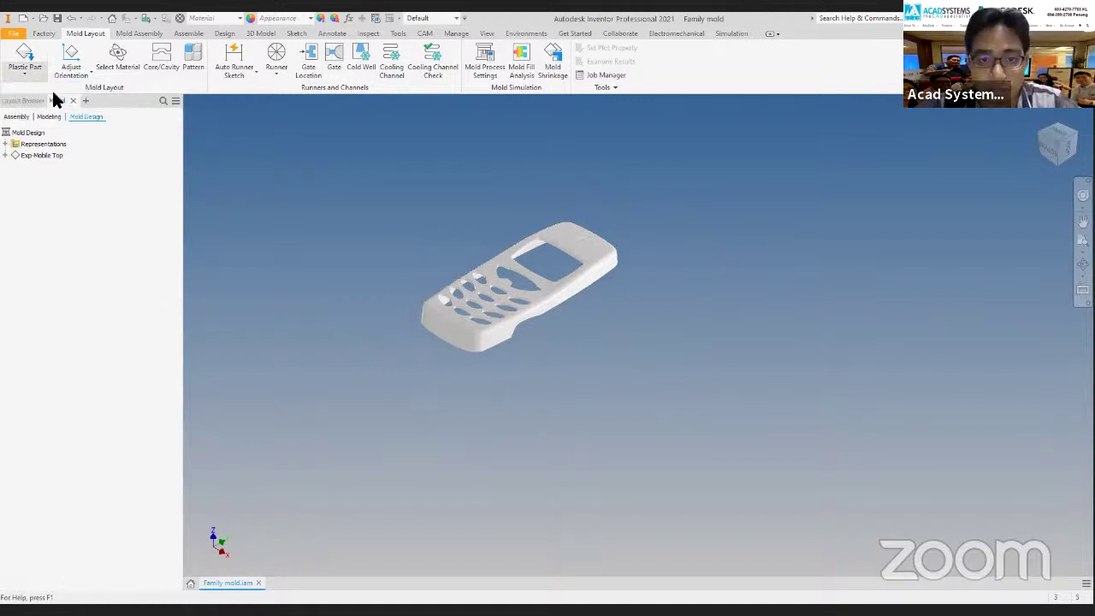
pyautogui.click(310, 142)
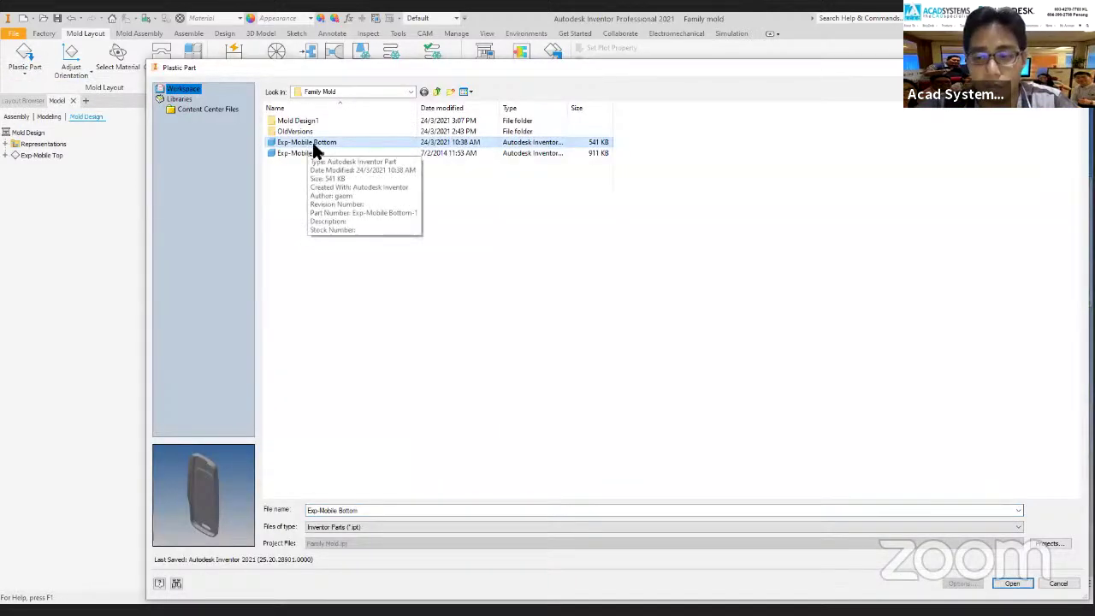
pyautogui.click(1012, 585)
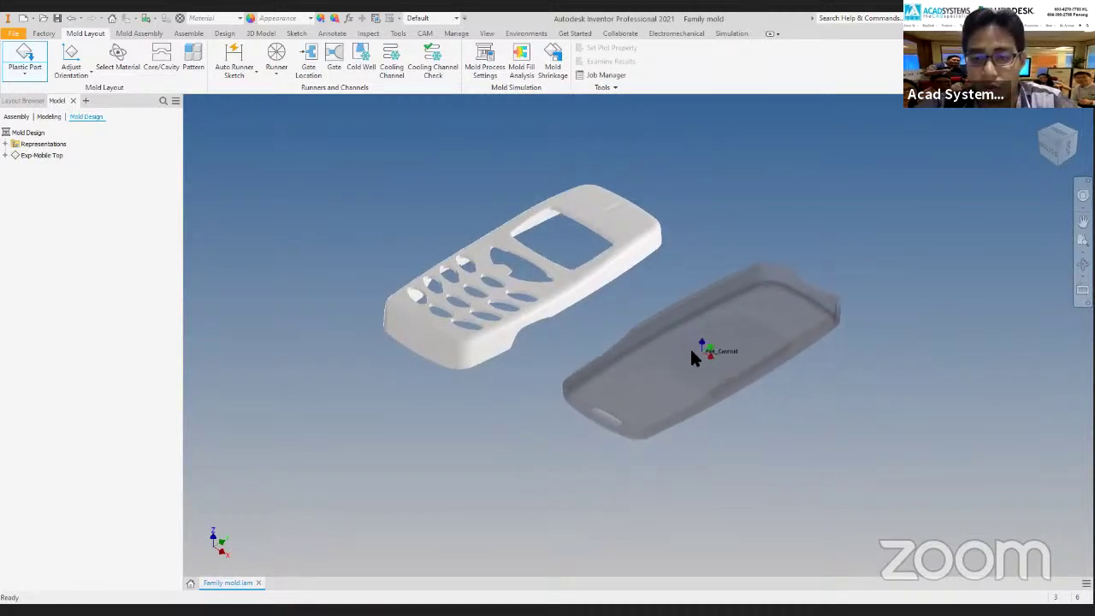
pyautogui.click(677, 377)
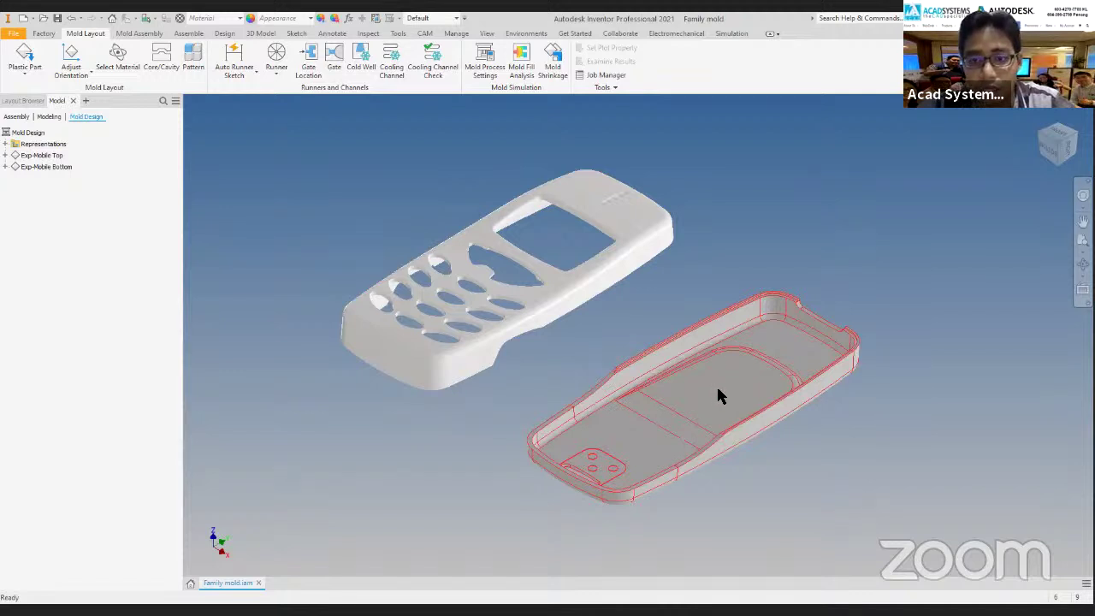
# Align the bottom cover's flat inner floor face with the Z opening direction and flip it so its outer side faces the opening direction.
pyautogui.click(91, 73)
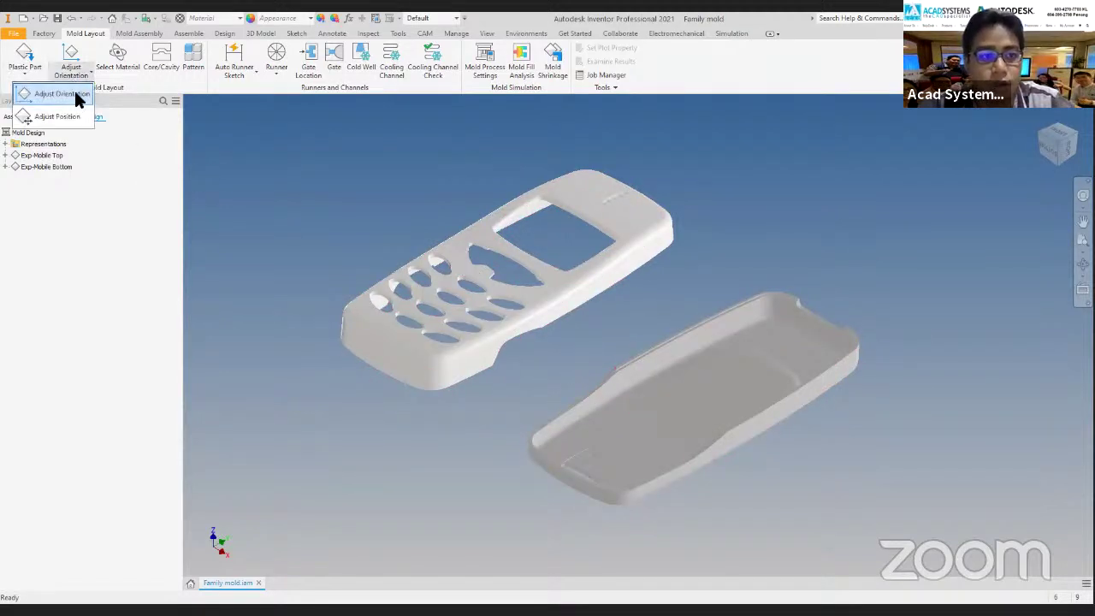
pyautogui.click(64, 93)
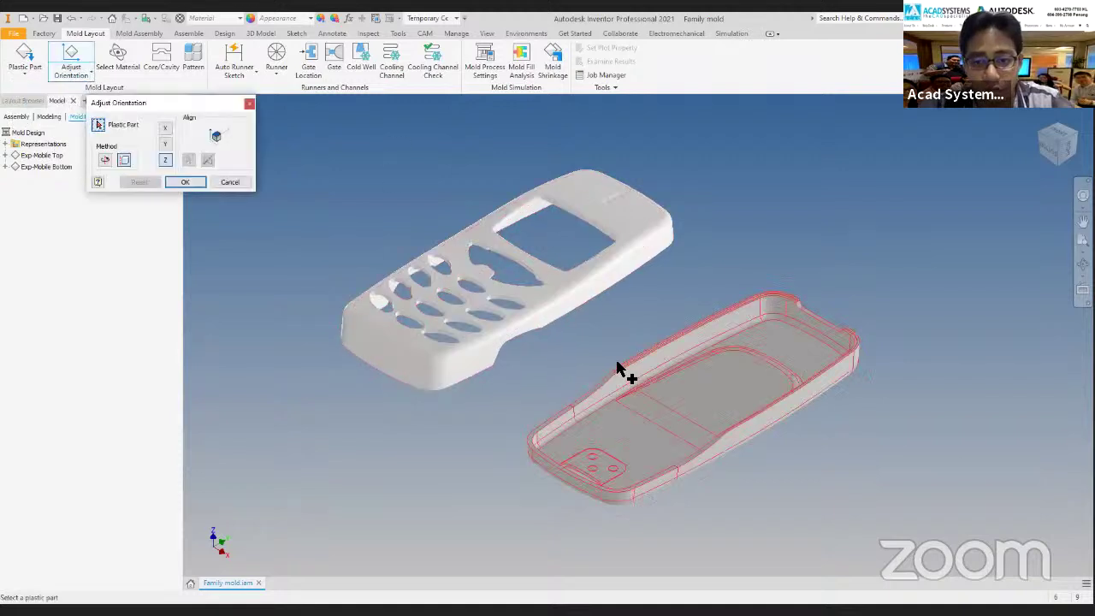
pyautogui.click(670, 403)
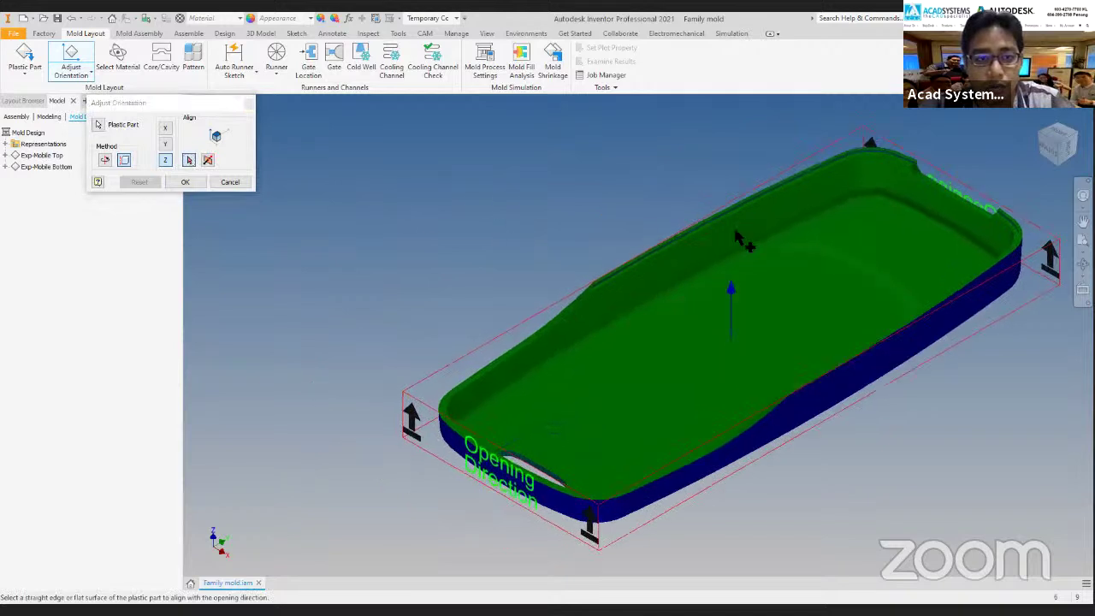
pyautogui.click(941, 247)
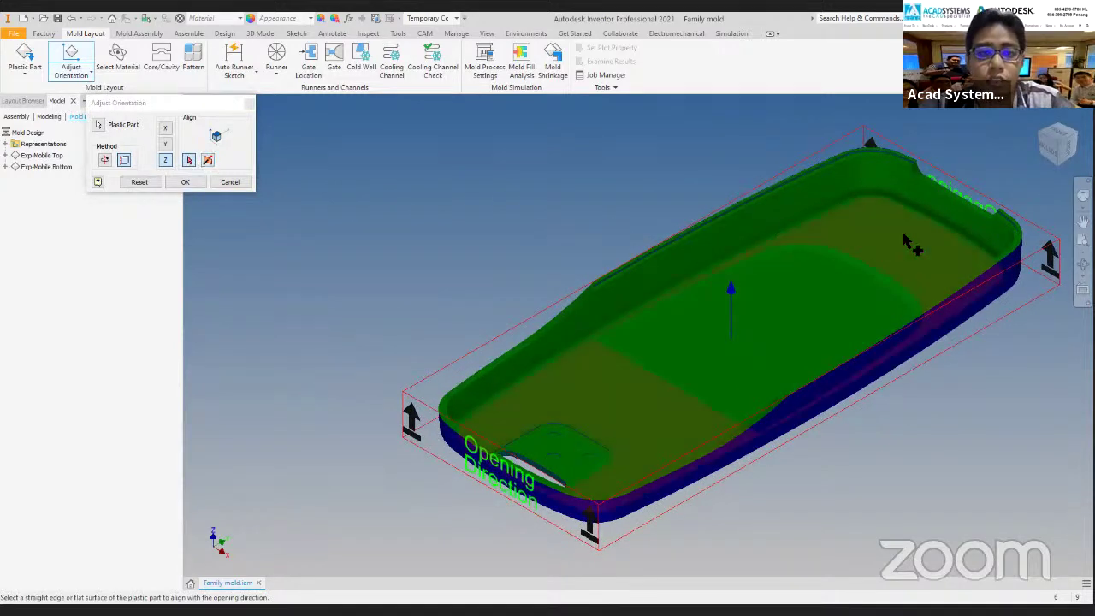
pyautogui.click(208, 161)
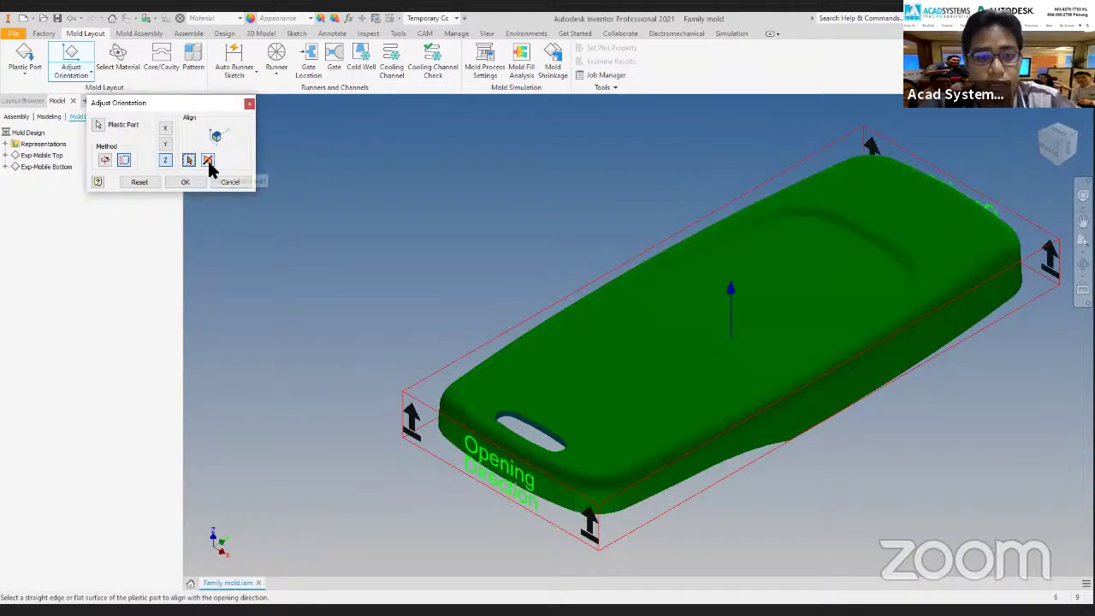
pyautogui.click(185, 181)
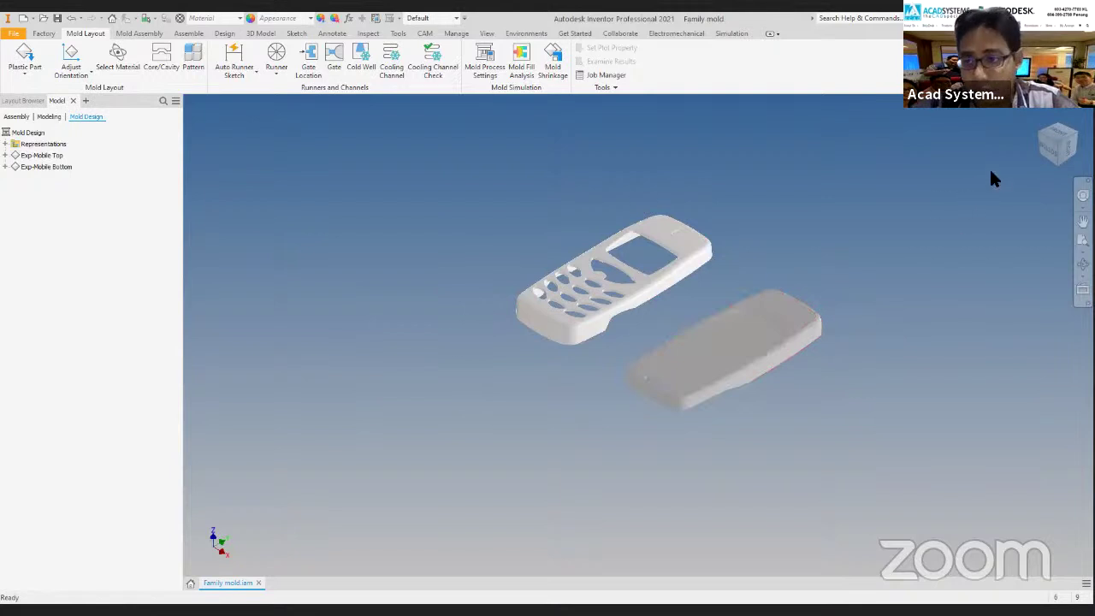
# Start Adjust Position and choose the bottom cover as the plastic part, using its lower rim face for alignment.
pyautogui.click(1052, 147)
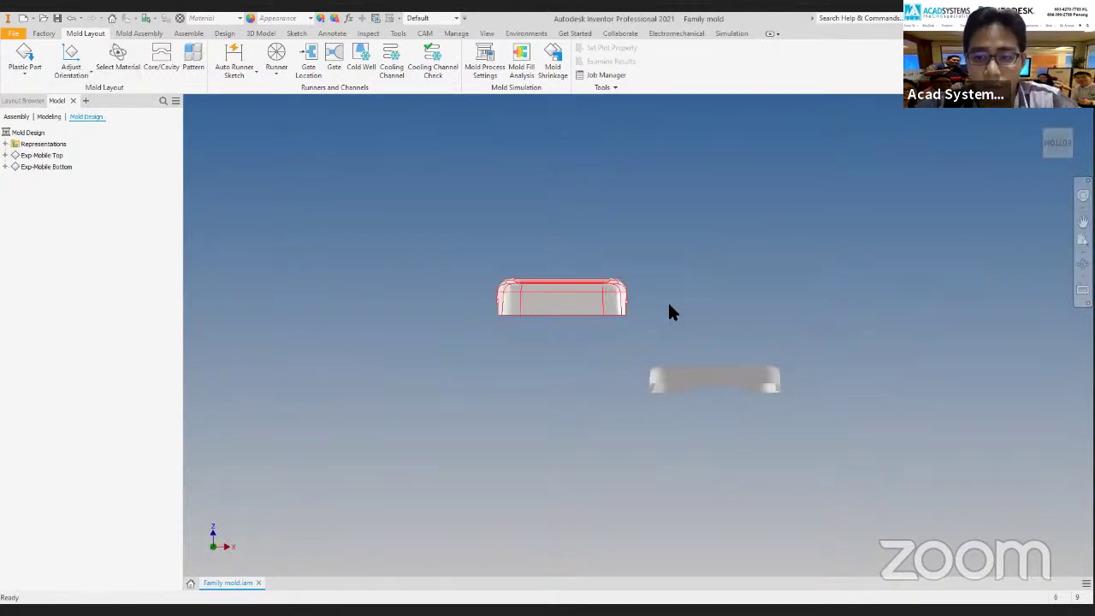
pyautogui.click(1073, 136)
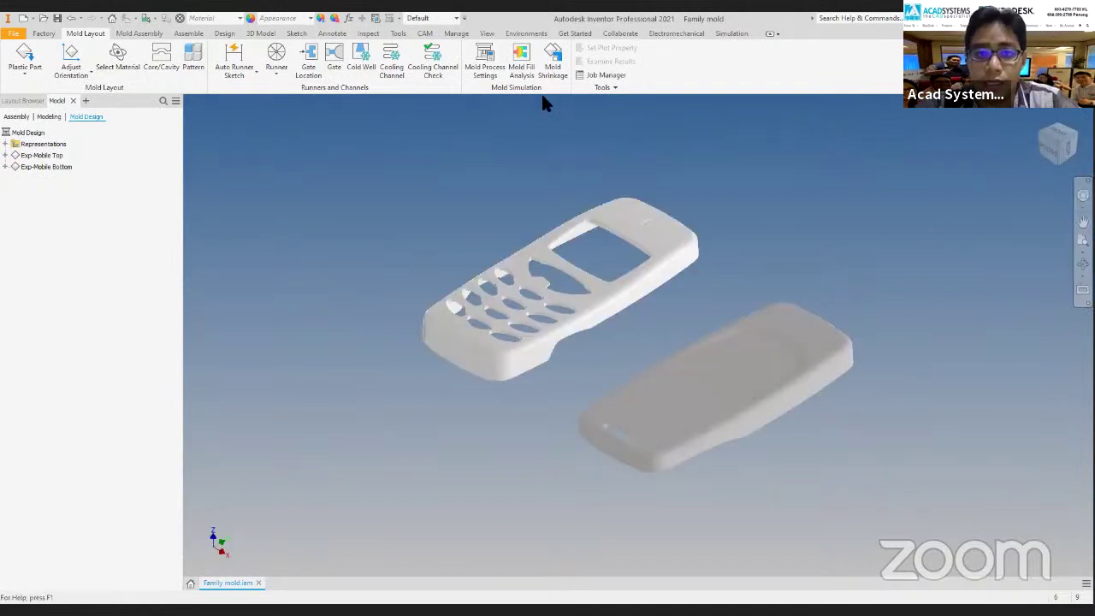
pyautogui.click(1055, 132)
pyautogui.click(1040, 116)
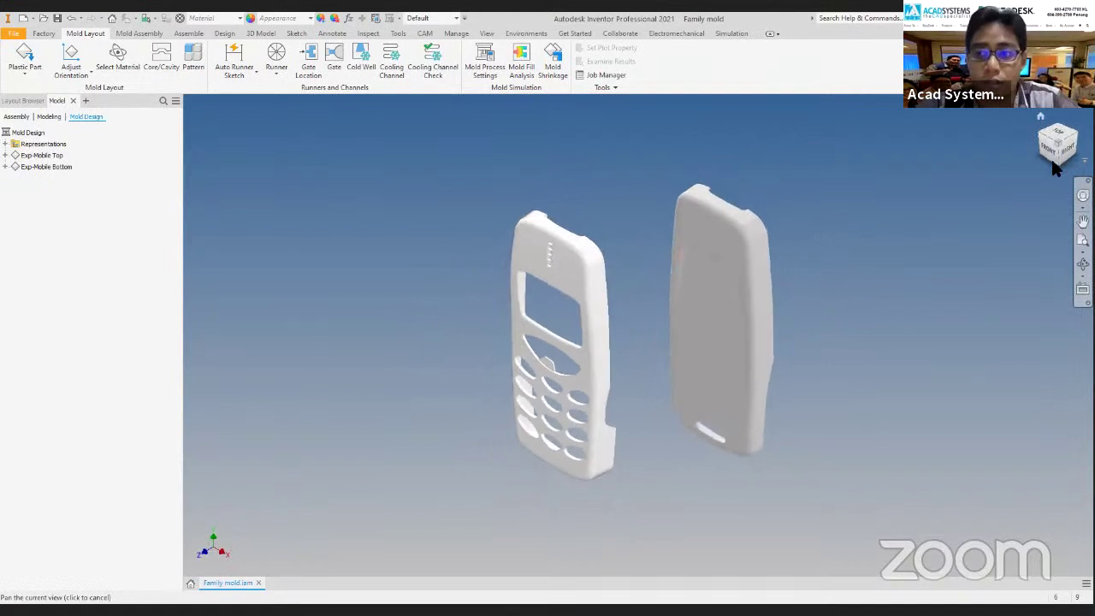
pyautogui.click(1049, 162)
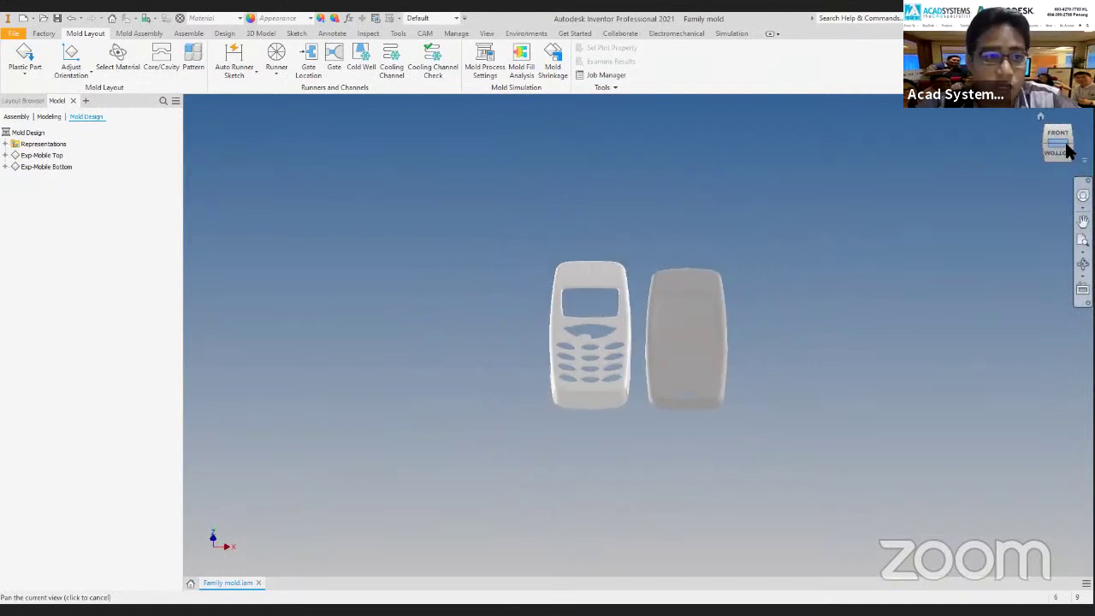
pyautogui.click(1066, 144)
pyautogui.click(92, 73)
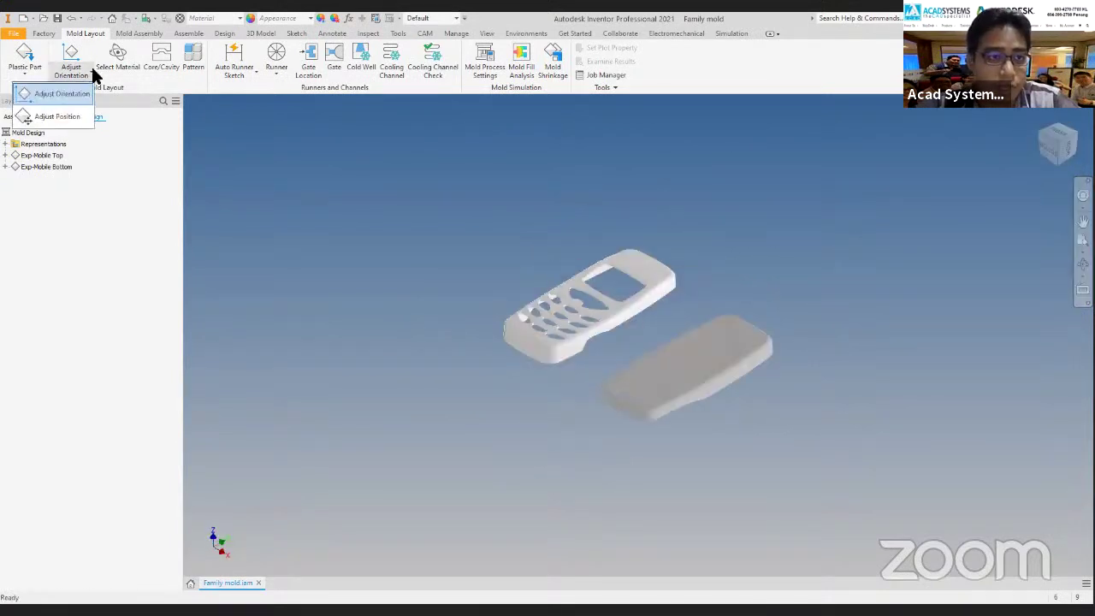
pyautogui.click(55, 116)
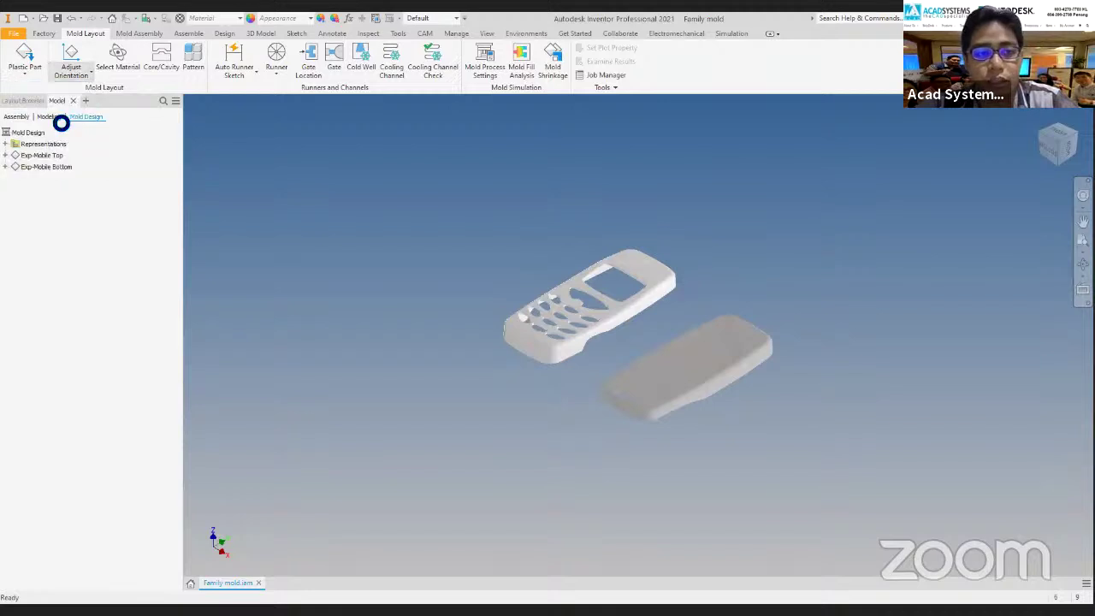
pyautogui.scroll(5, 560, 368)
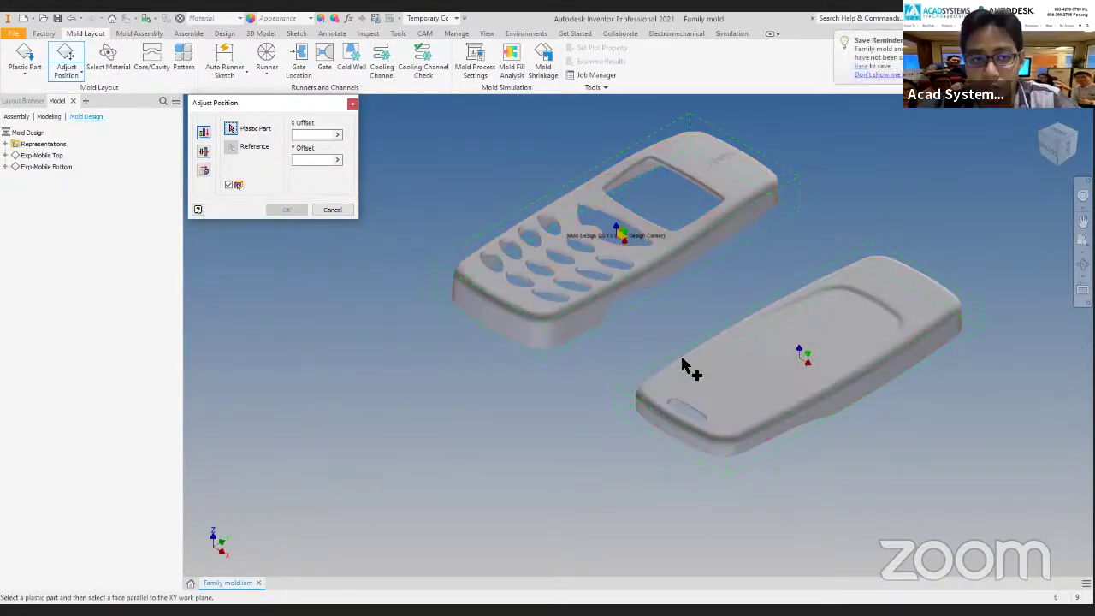
pyautogui.click(784, 415)
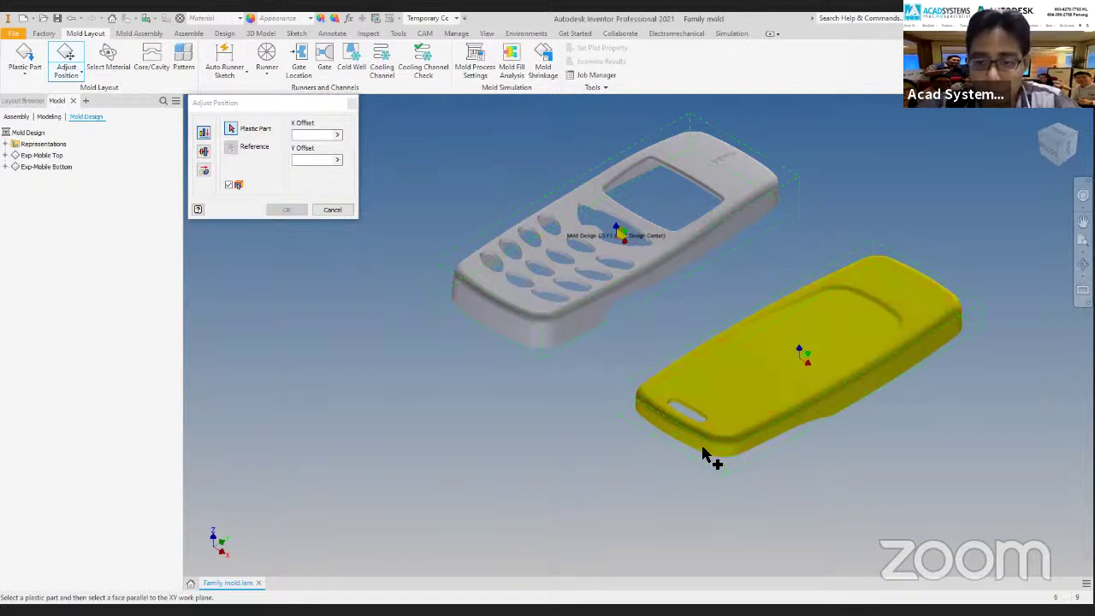
pyautogui.scroll(5, 697, 460)
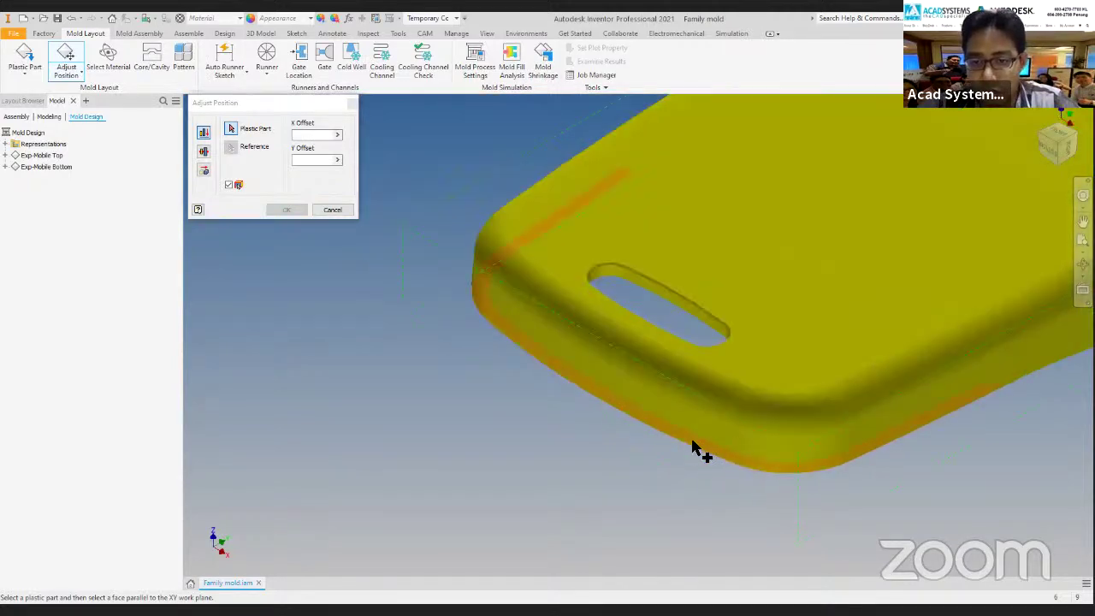
pyautogui.click(695, 450)
# Choose the top cover as the reference and its lower rim face as the face to align with.
pyautogui.scroll(-5, 423, 382)
pyautogui.scroll(-4, 521, 428)
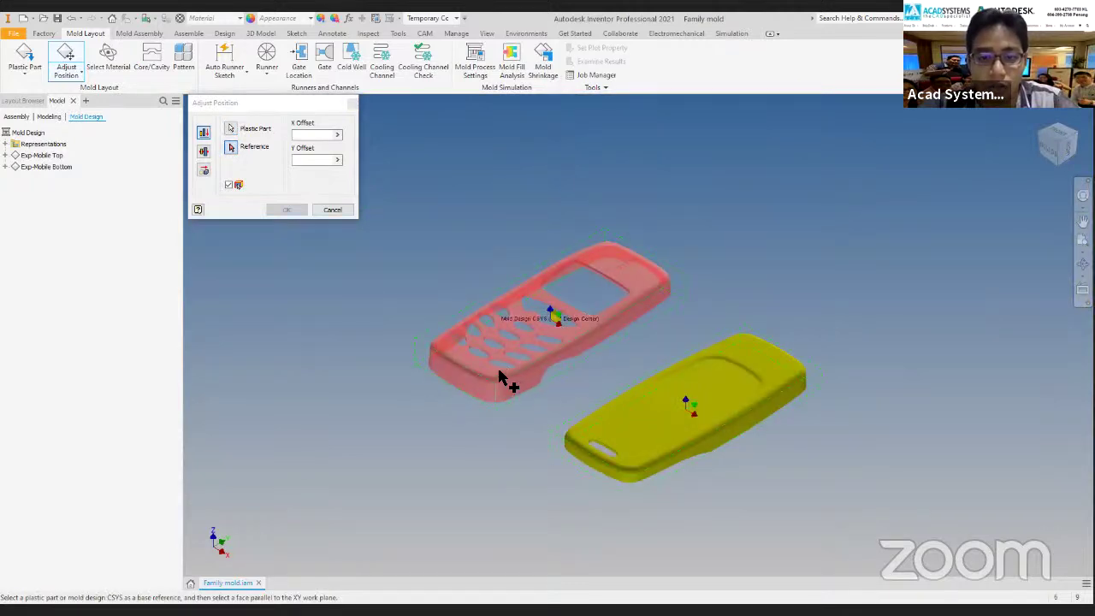
pyautogui.scroll(3, 472, 402)
pyautogui.scroll(3, 484, 382)
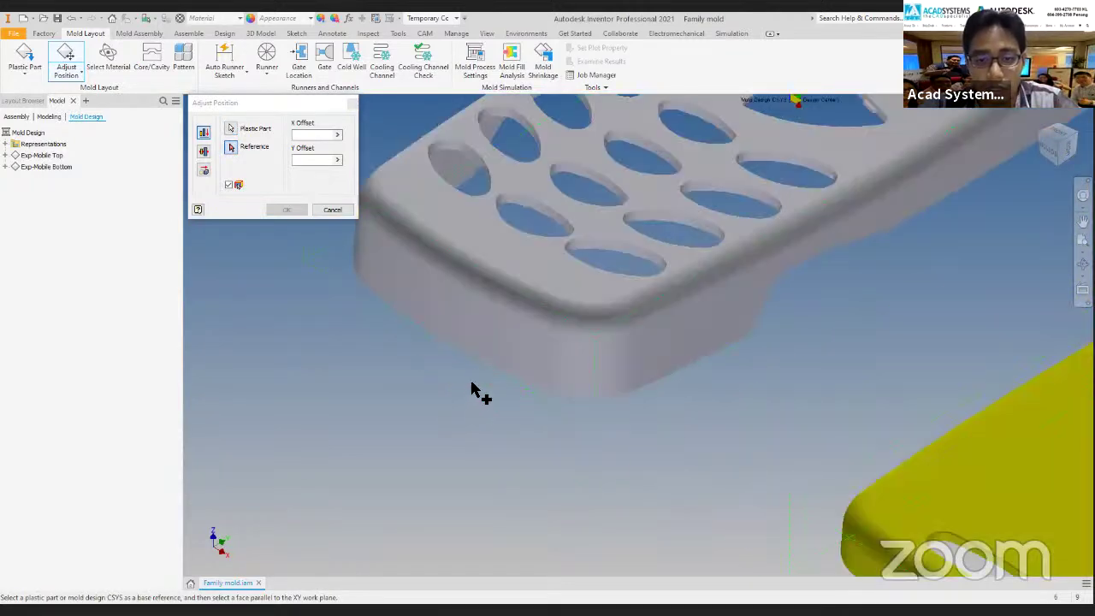
pyautogui.click(496, 372)
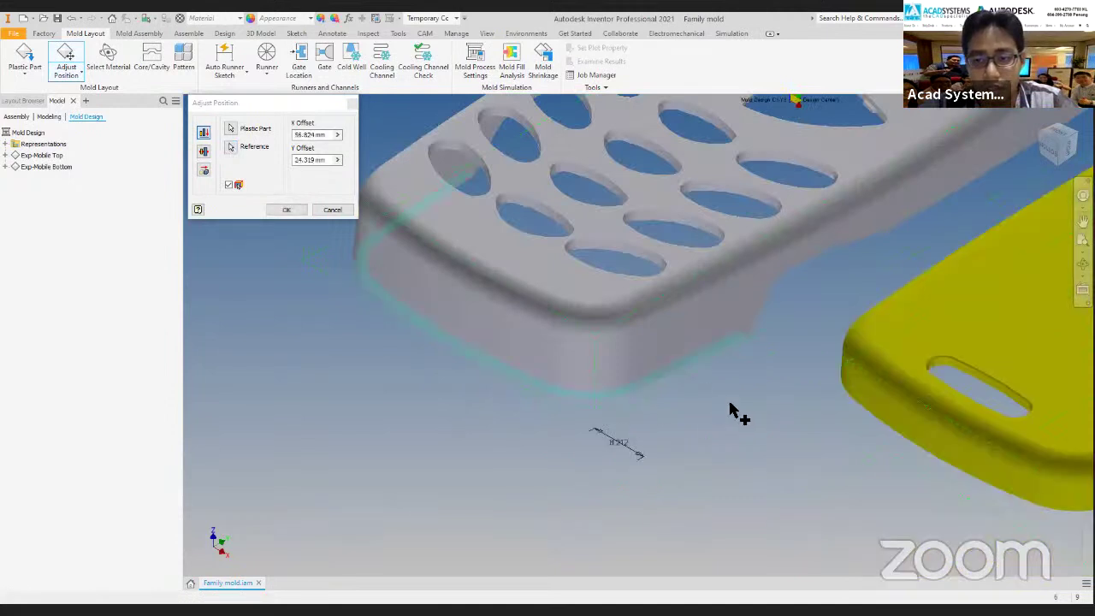
# Set the bottom cover's Y offset to 0 and X offset to 120 mm, and apply the position adjustment.
pyautogui.scroll(-4, 718, 410)
pyautogui.click(1049, 148)
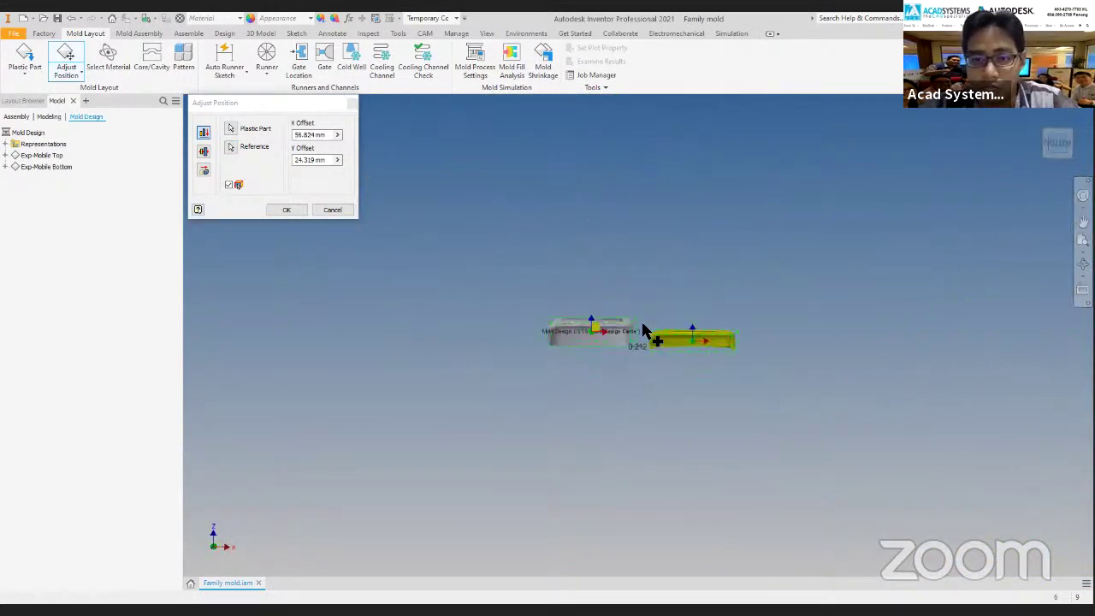
pyautogui.click(1045, 142)
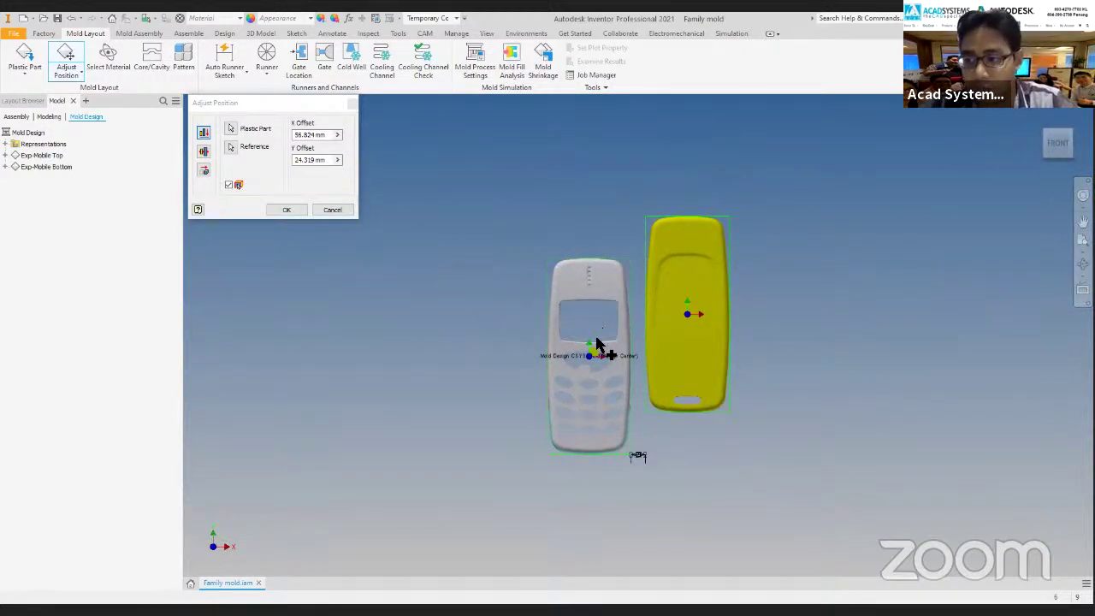
pyautogui.click(327, 162)
pyautogui.write('0')
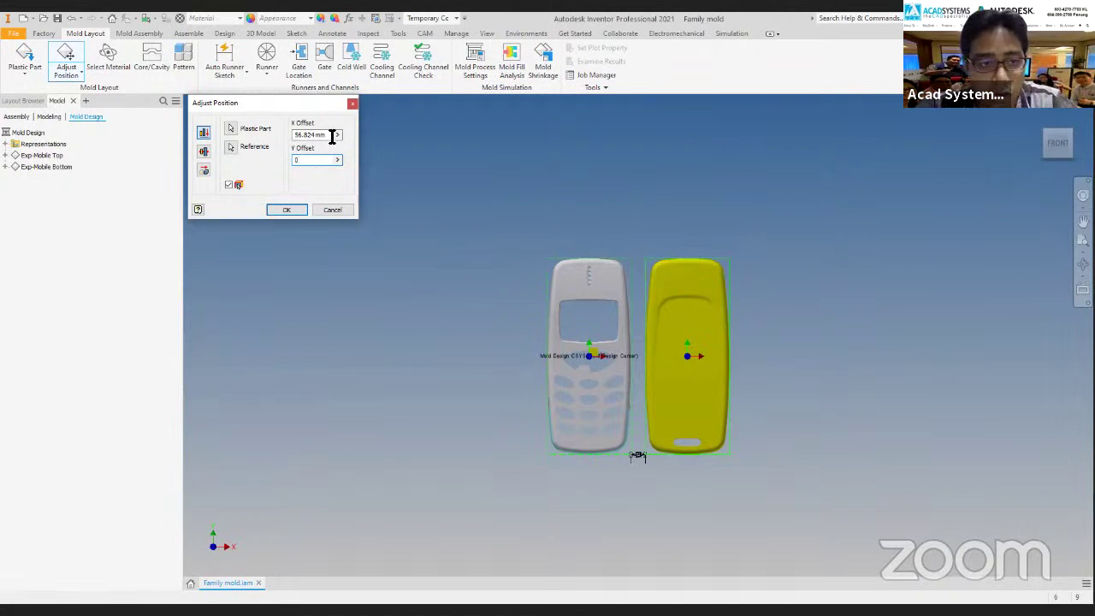
pyautogui.moveTo(262, 130); pyautogui.dragTo(84, 127)
pyautogui.write('0')
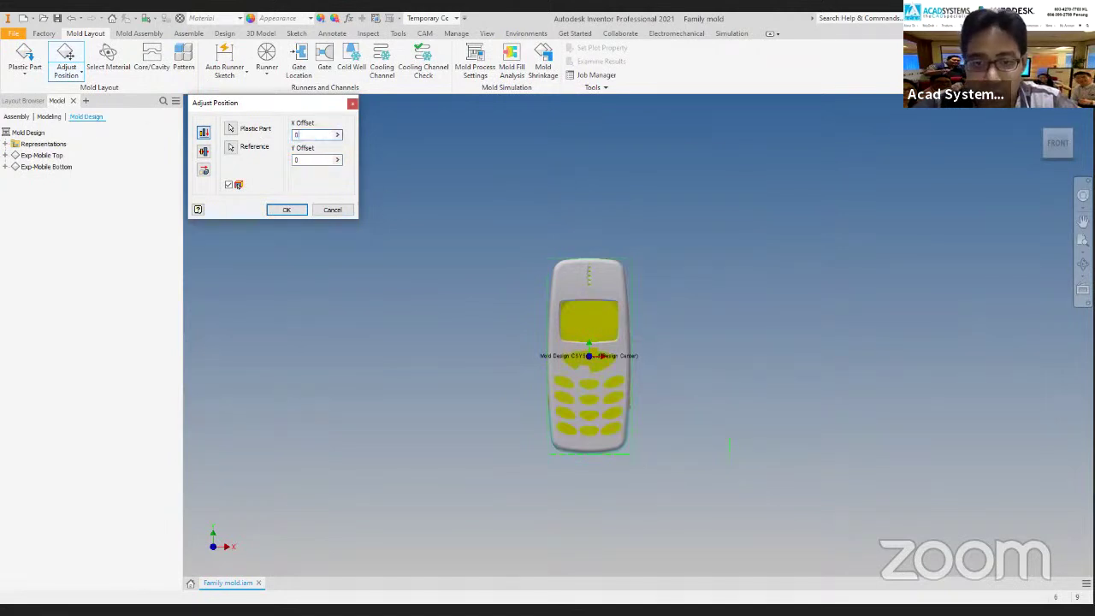
pyautogui.write('120')
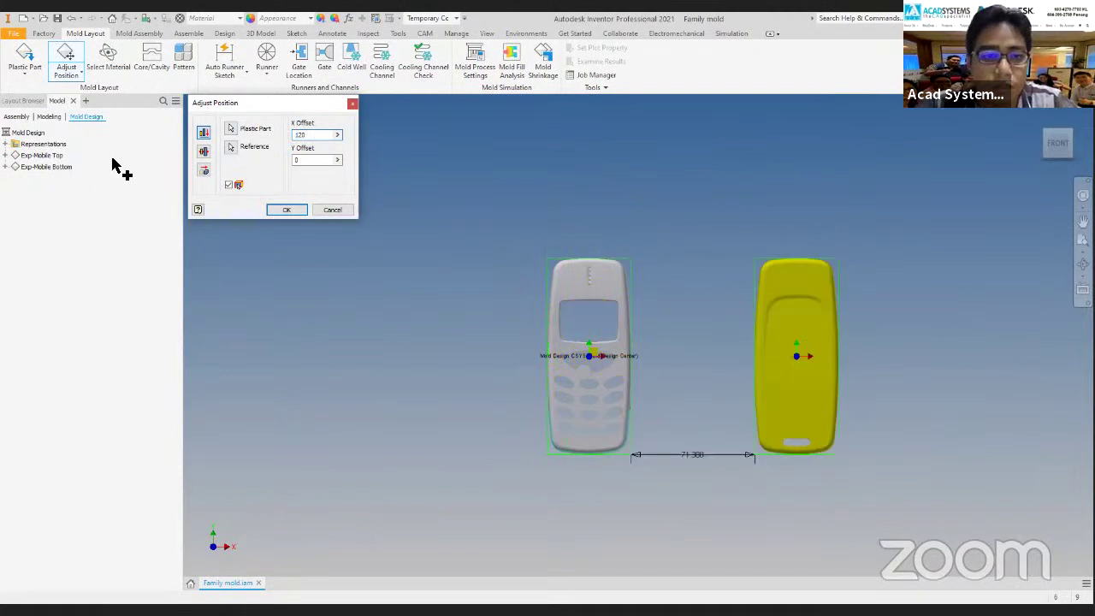
pyautogui.click(287, 211)
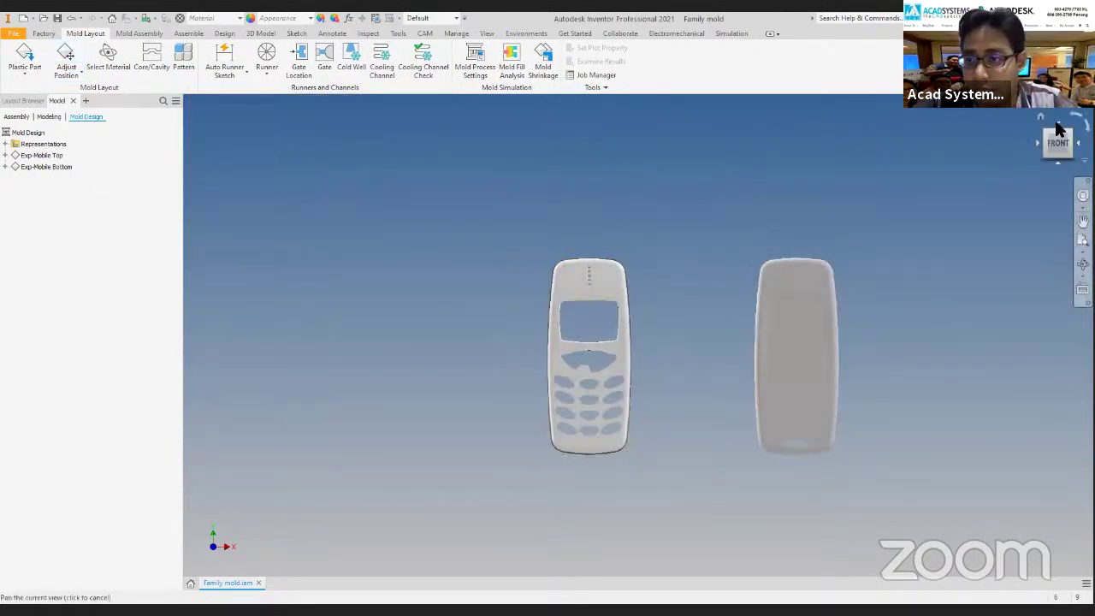
# Open Select Material for the plastic parts and set the specific material's manufacturer to SABIC Innovative Plastics US, LLC.
pyautogui.click(1040, 120)
pyautogui.click(1065, 150)
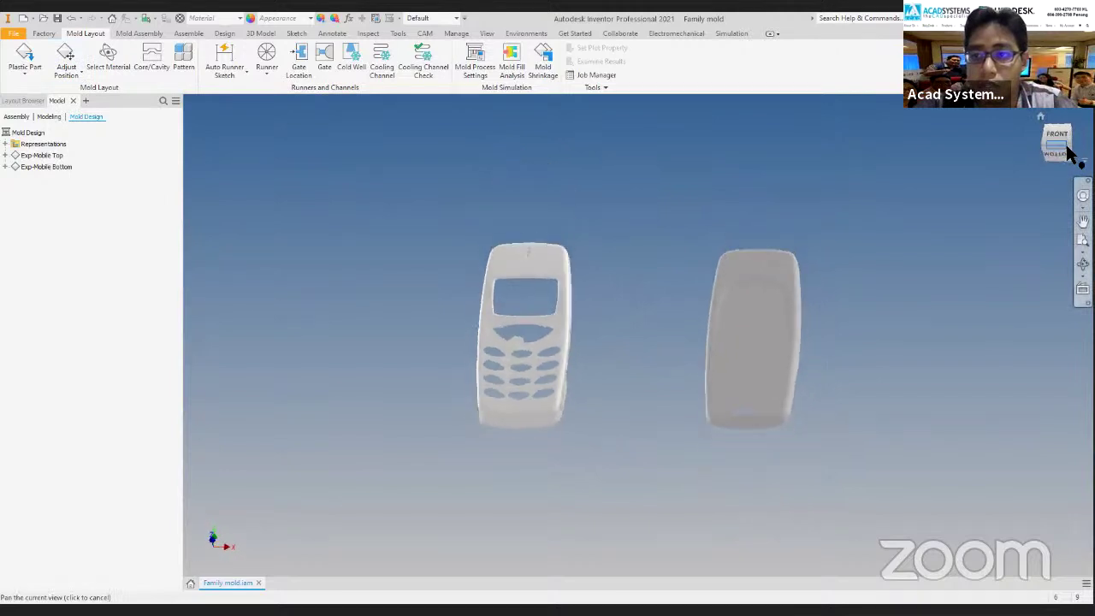
pyautogui.click(1066, 144)
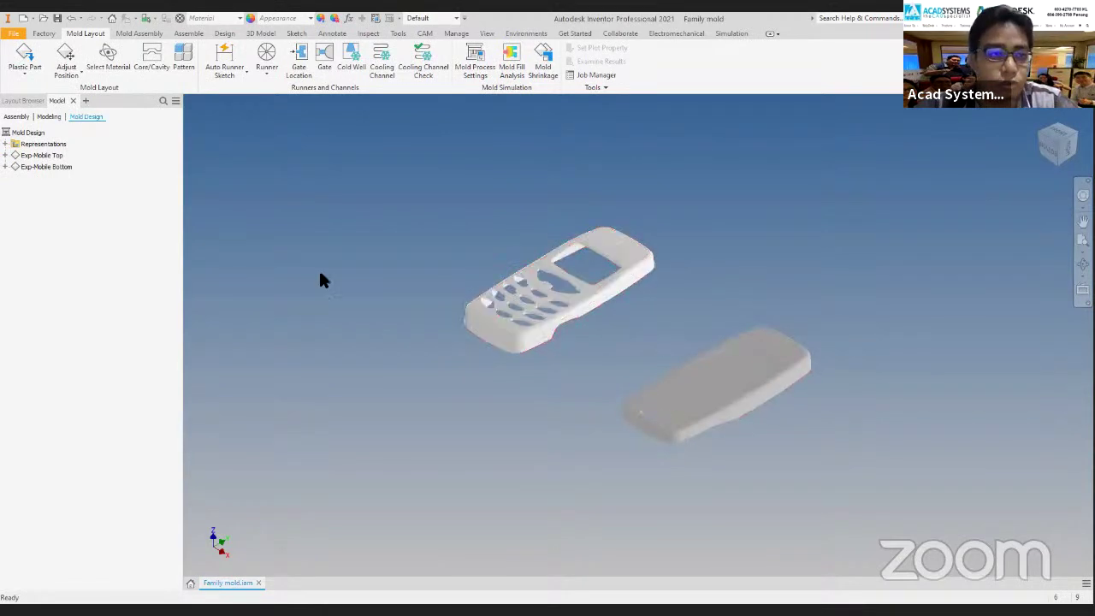
pyautogui.moveTo(569, 343); pyautogui.dragTo(509, 358, button='middle')
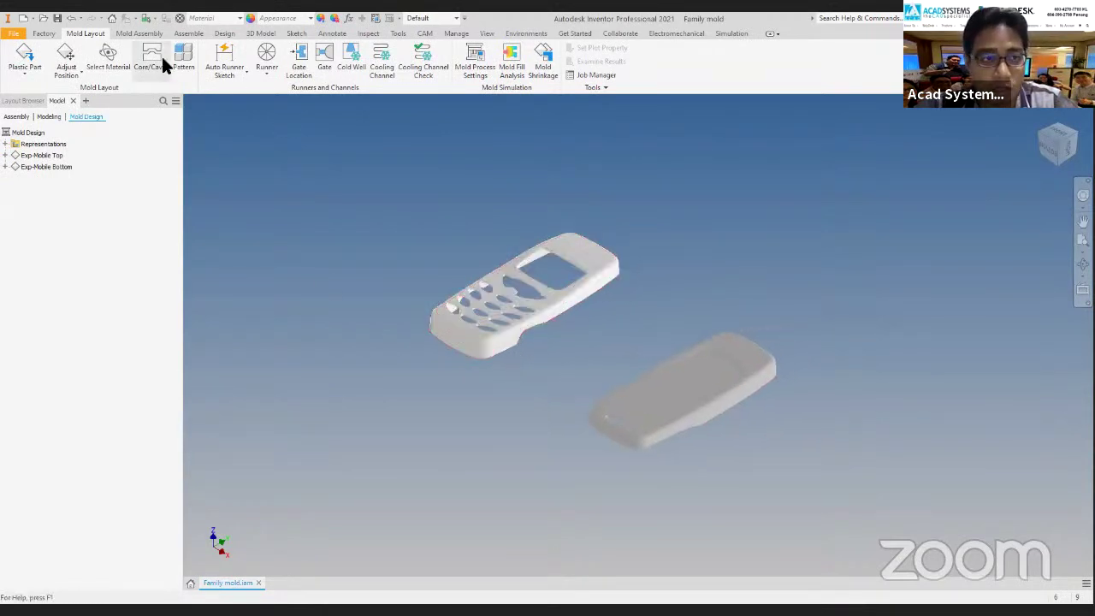
pyautogui.click(117, 68)
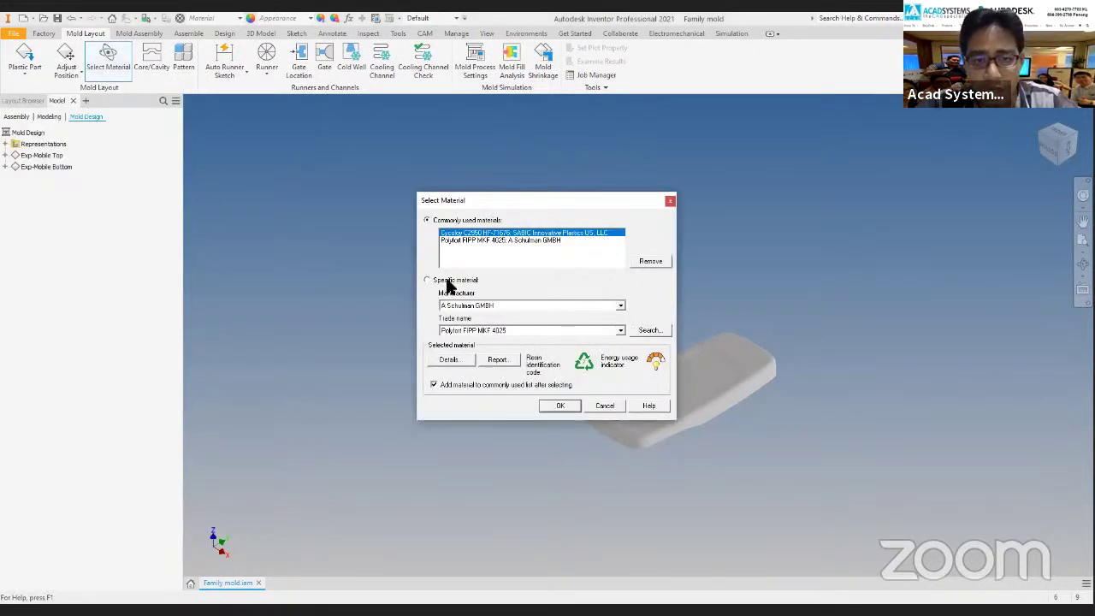
pyautogui.click(495, 306)
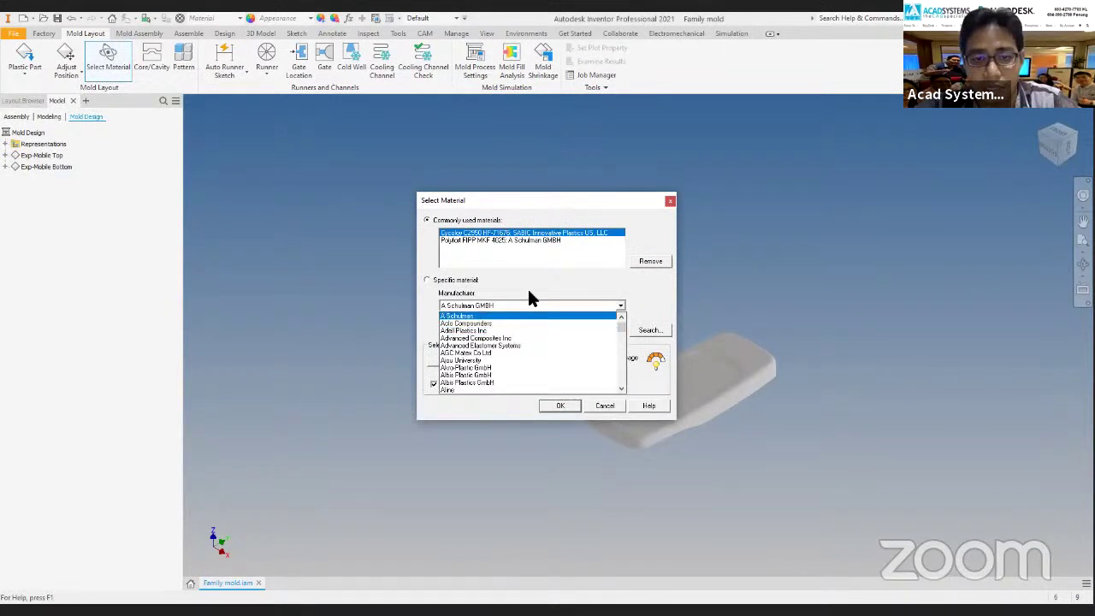
pyautogui.click(511, 290)
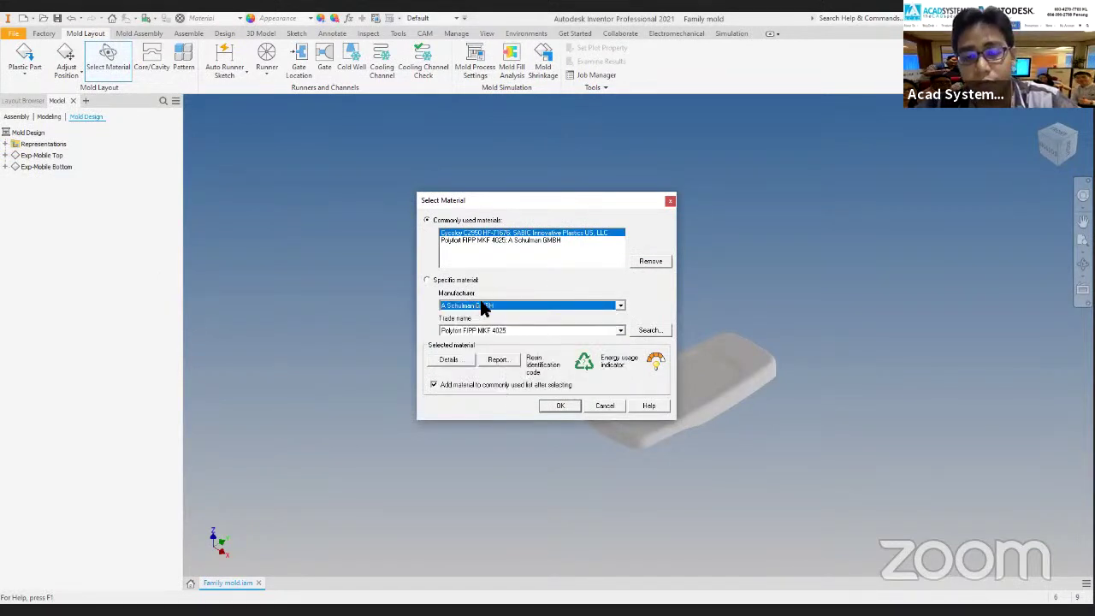
pyautogui.click(484, 306)
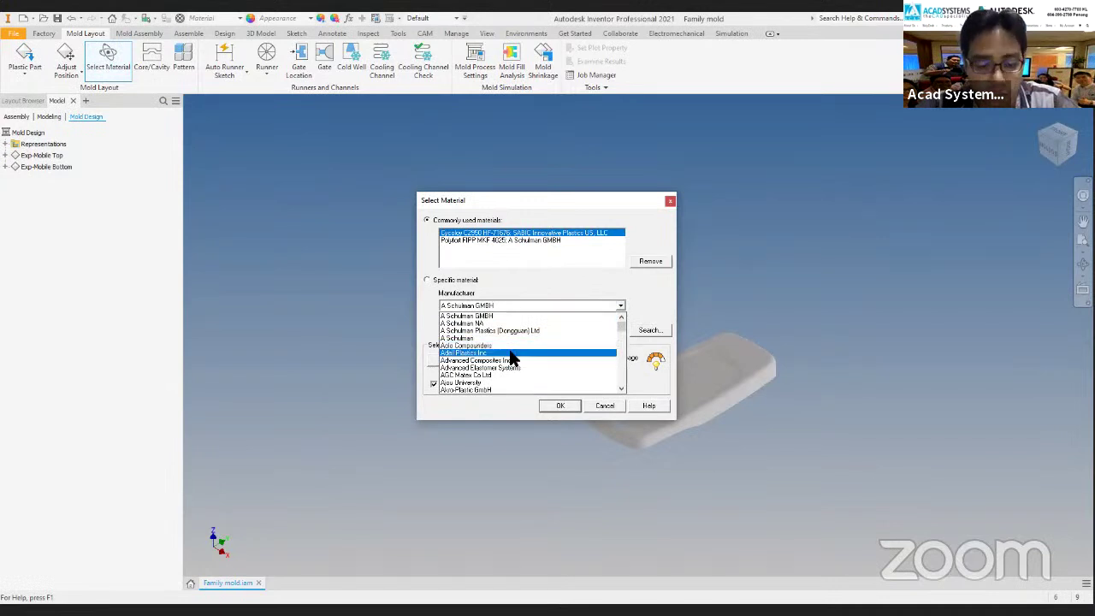
pyautogui.press('s')
pyautogui.scroll(-4, 511, 359)
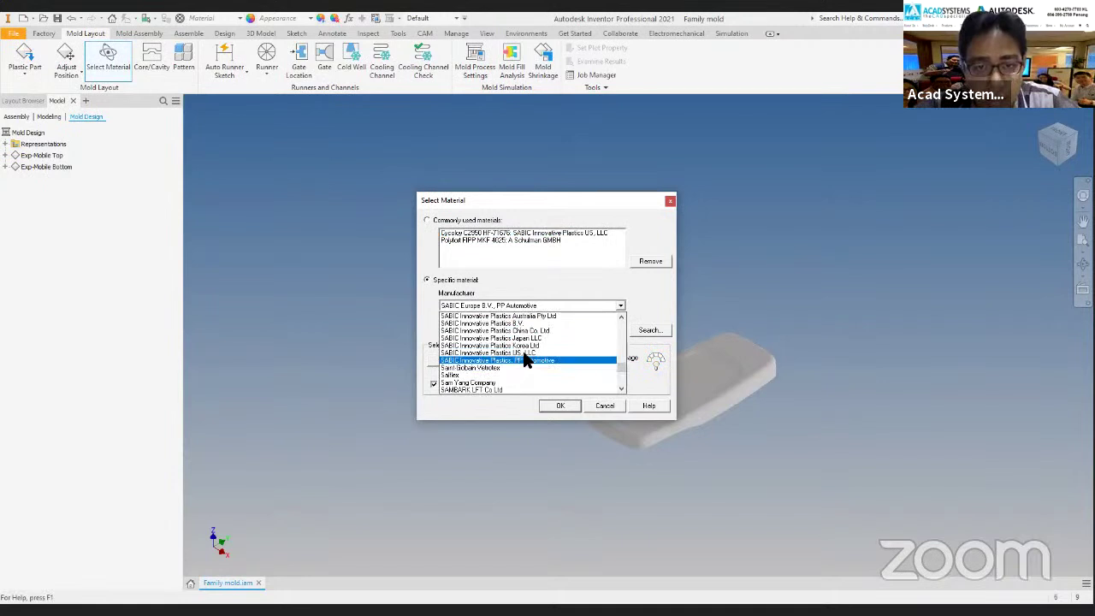
pyautogui.click(534, 363)
# Set the material's trade name to Cycoloy C2950 HF-71676.
pyautogui.click(508, 329)
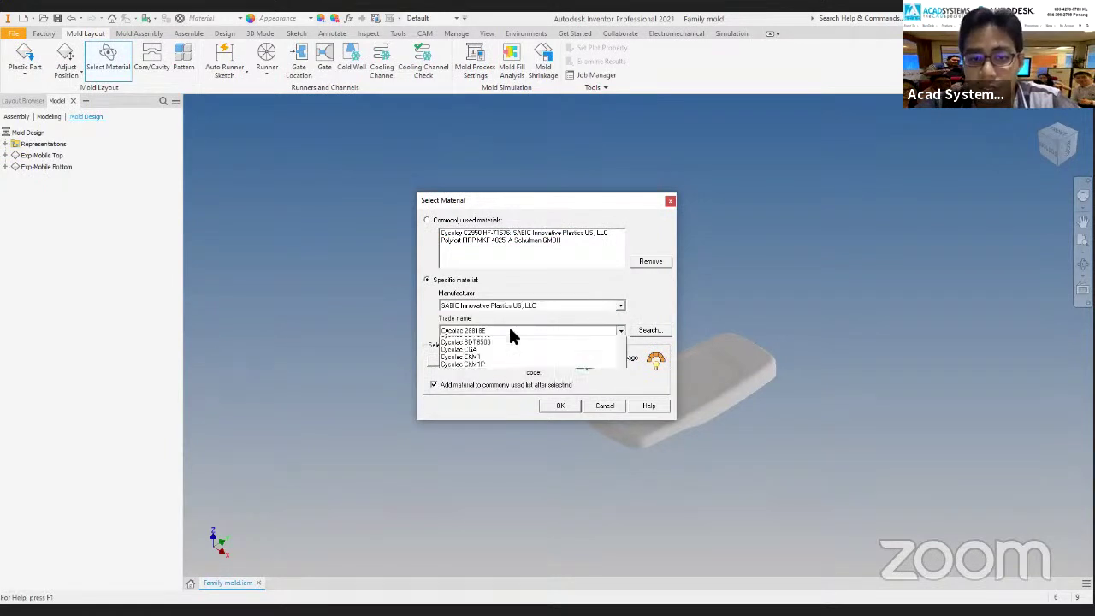
pyautogui.scroll(-10, 514, 368)
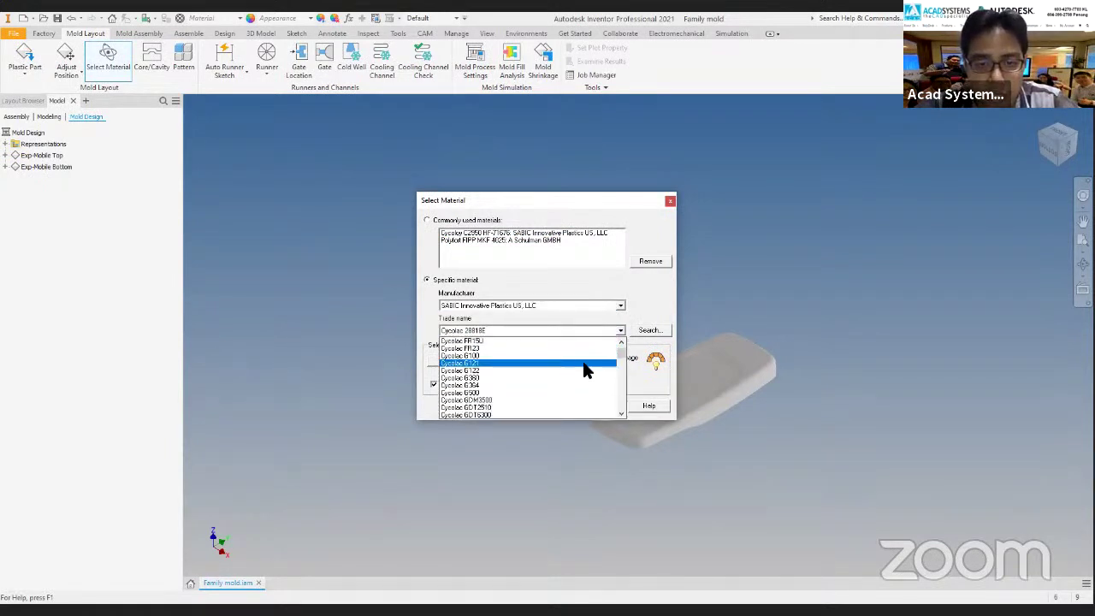
pyautogui.scroll(-10, 590, 376)
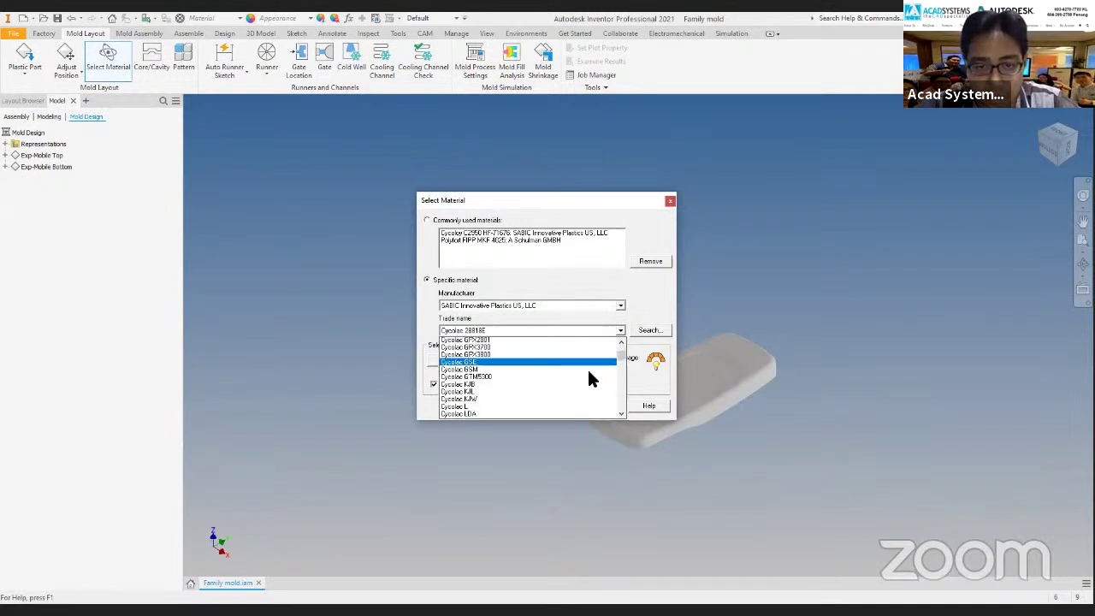
pyautogui.scroll(-10, 544, 378)
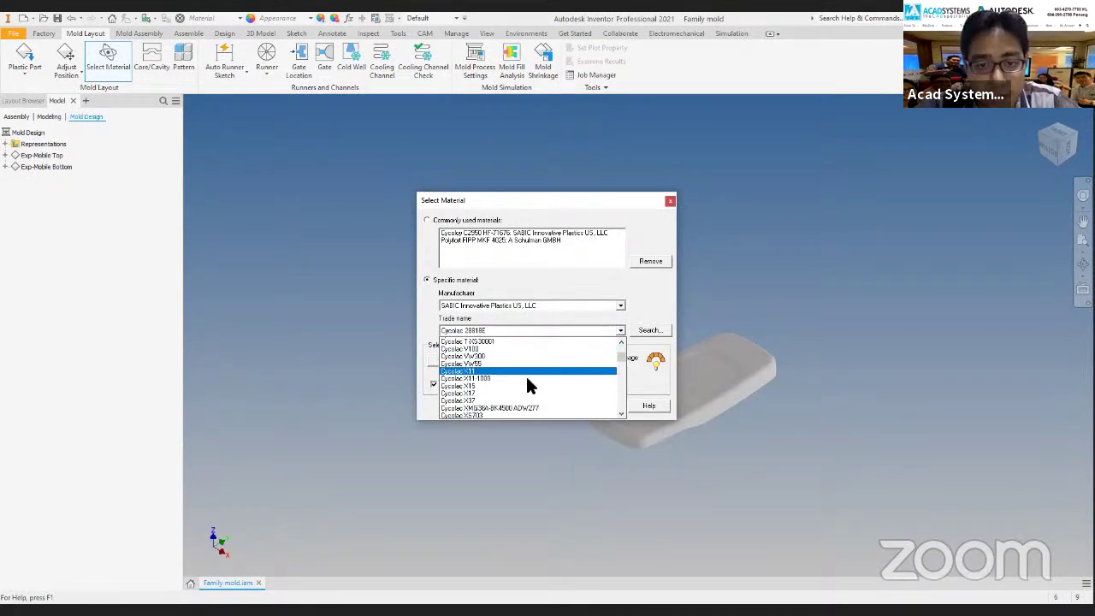
pyautogui.scroll(-6, 527, 384)
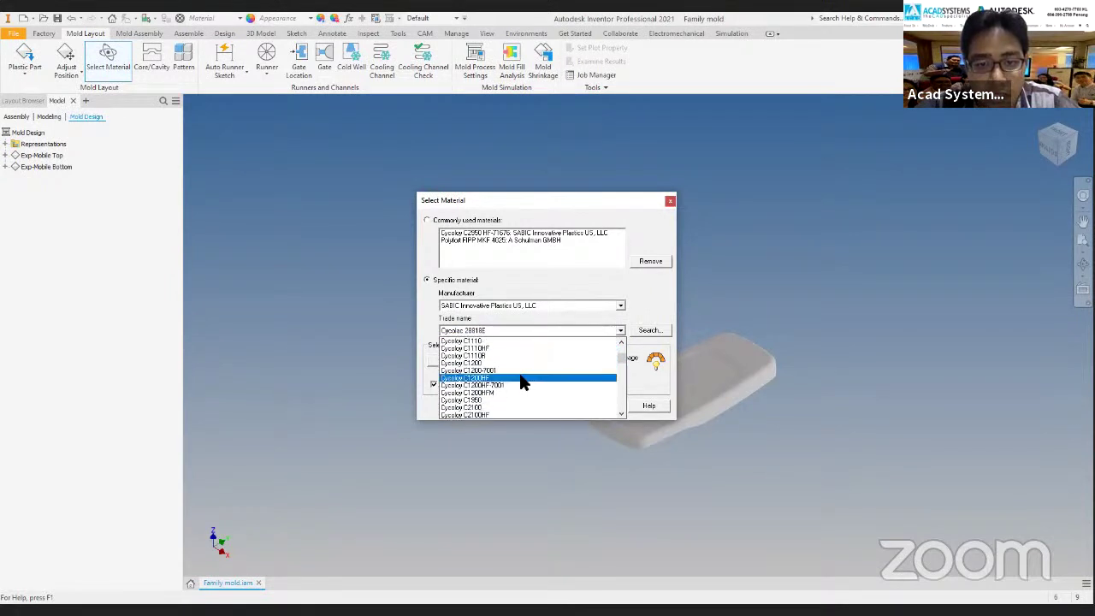
pyautogui.scroll(-10, 528, 385)
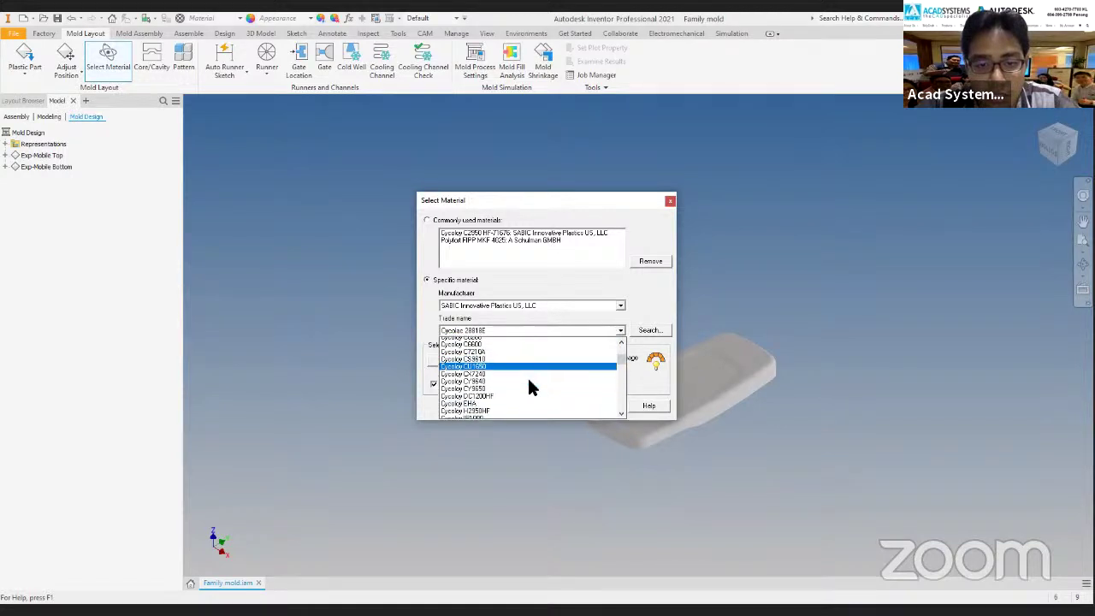
pyautogui.scroll(3, 523, 376)
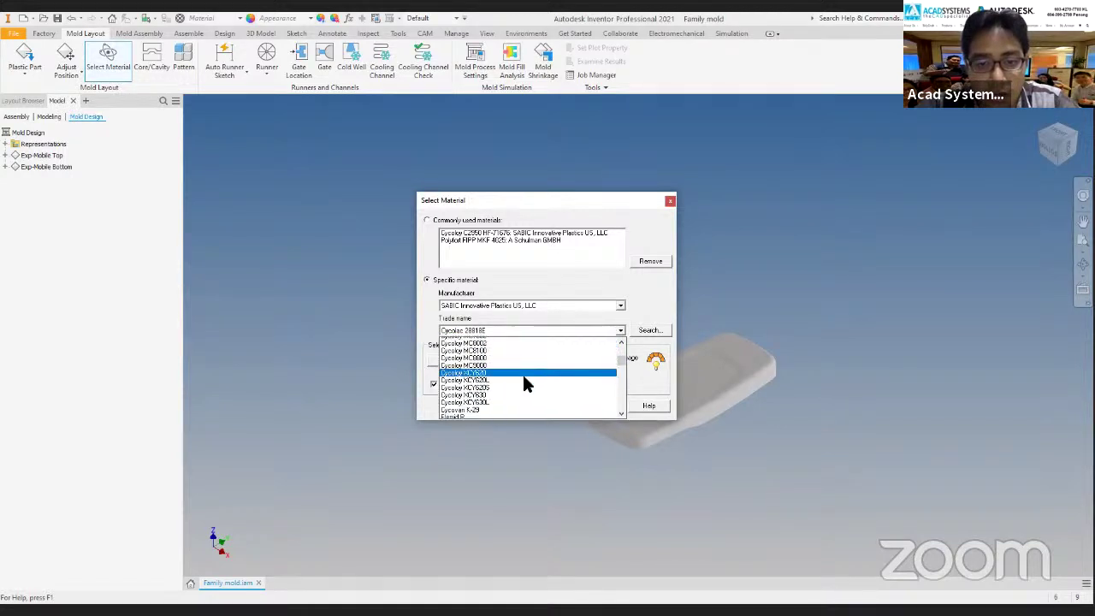
pyautogui.scroll(8, 510, 379)
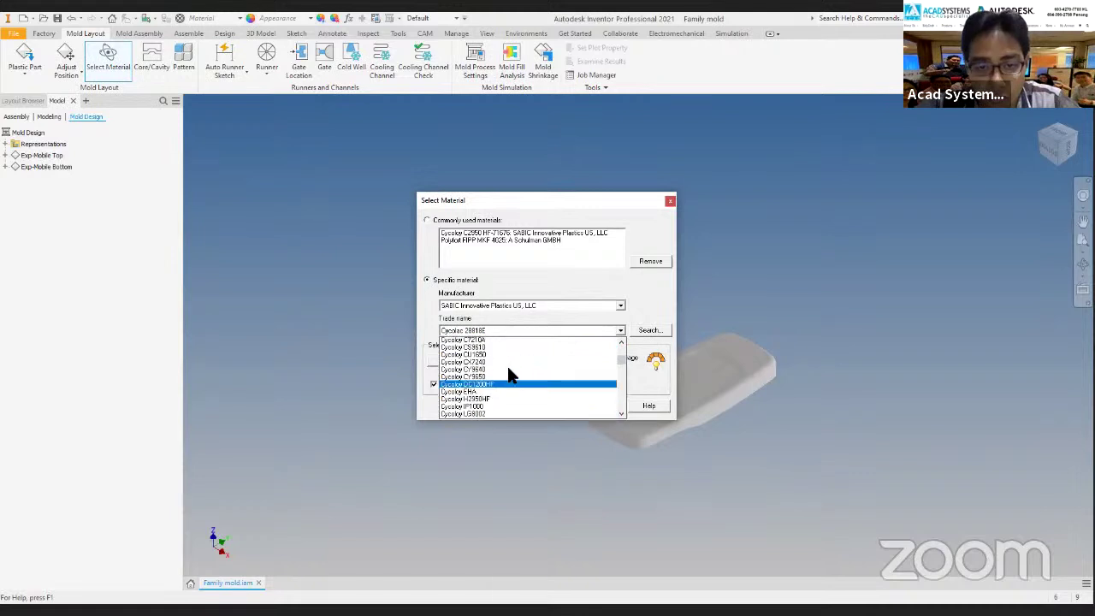
pyautogui.click(530, 364)
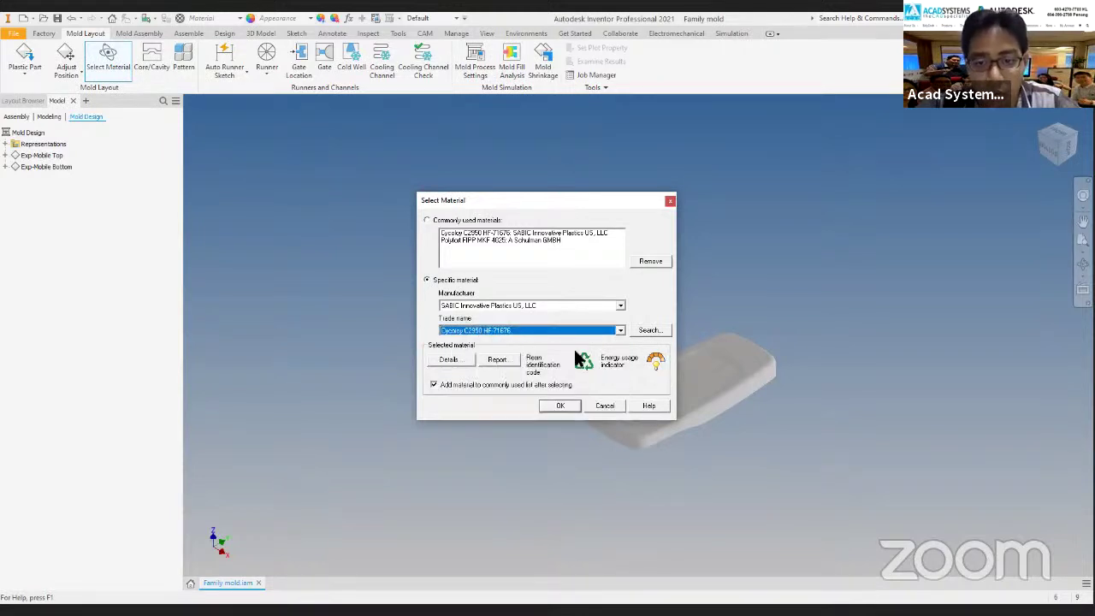
# Assign Cycoloy C2950 HF-71676 from SABIC Innovative Plastics US, LLC as the plastic parts' material, using the commonly used materials list.
pyautogui.click(582, 404)
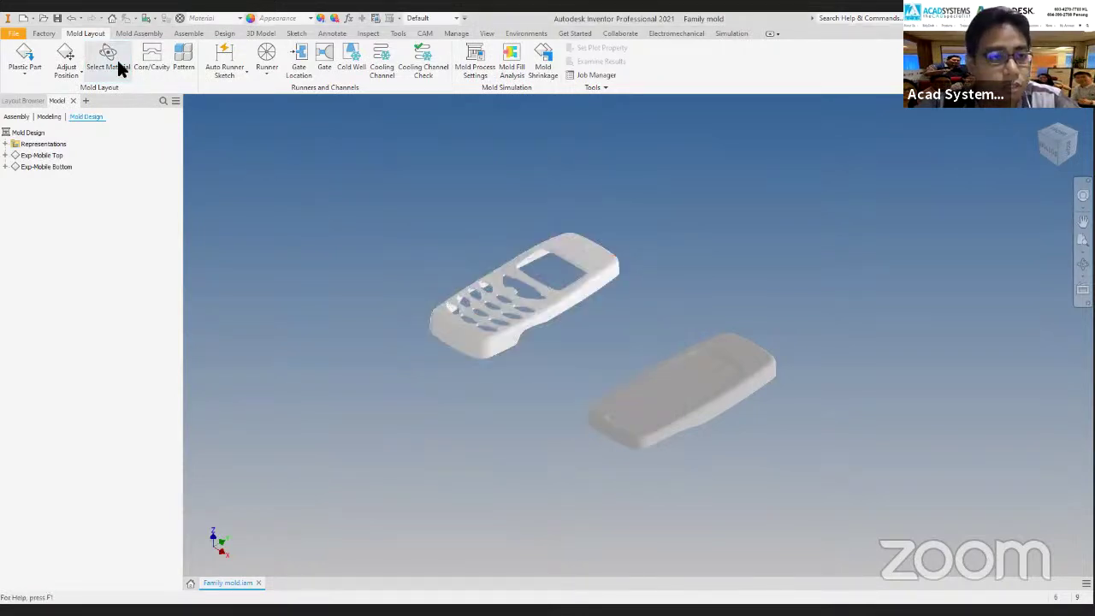
pyautogui.click(119, 66)
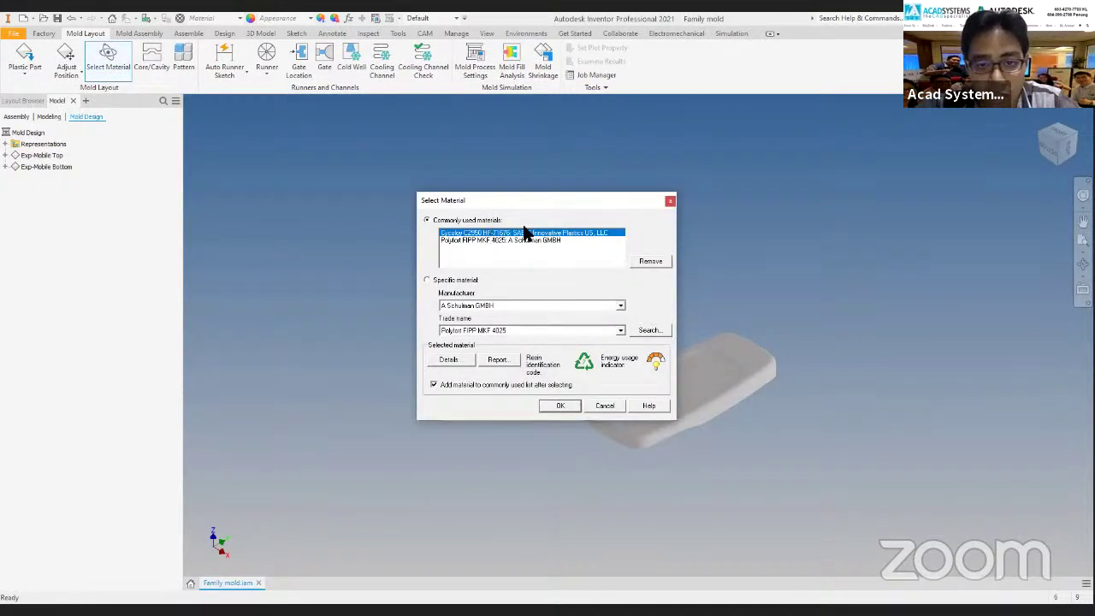
pyautogui.click(510, 233)
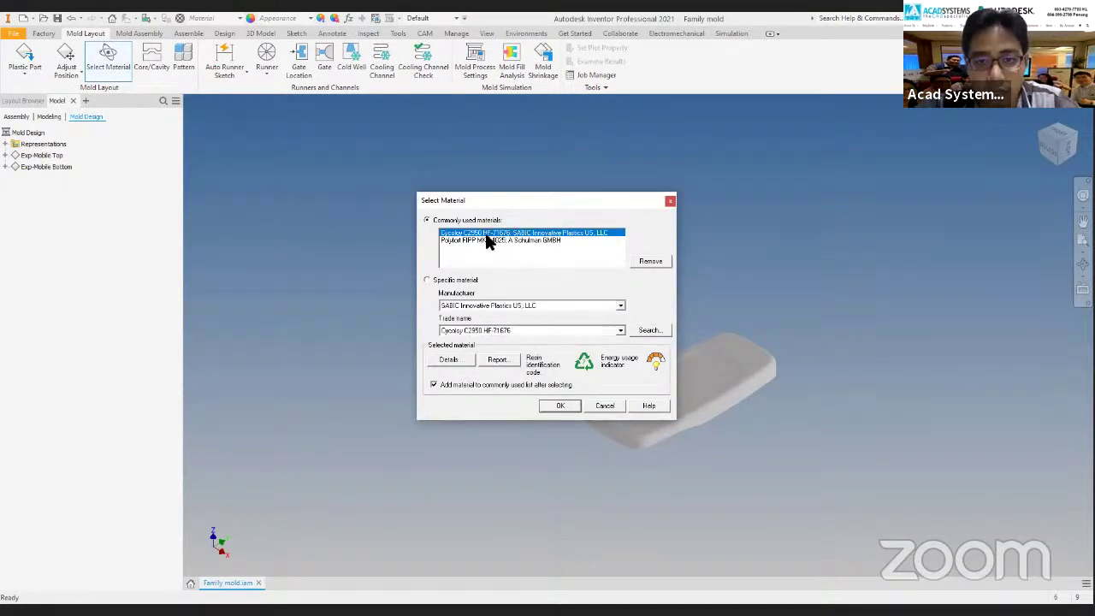
pyautogui.click(566, 403)
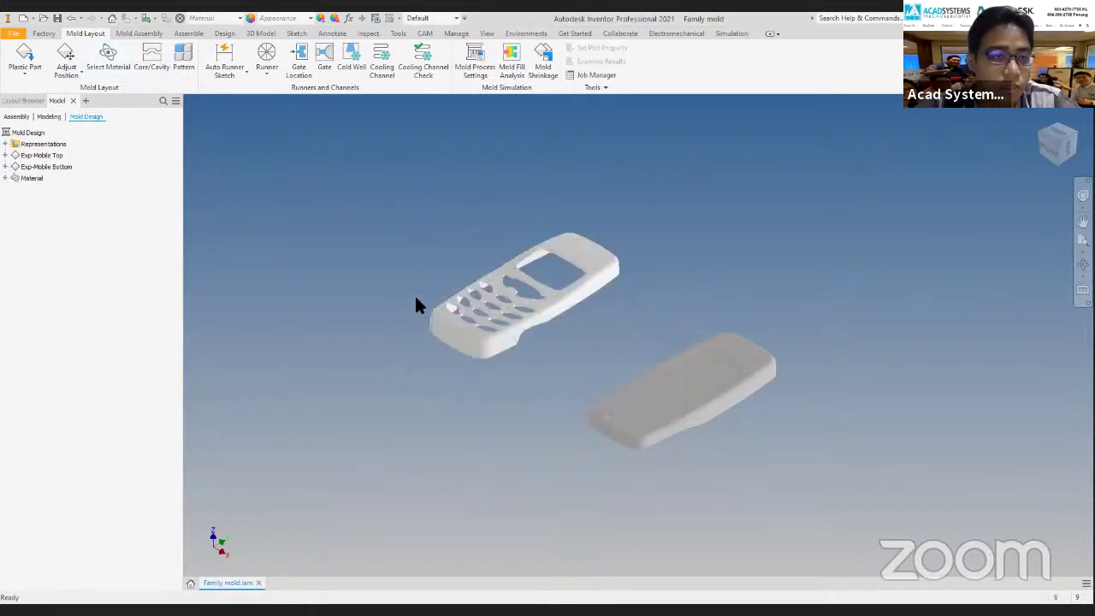
# Expand the Material entry in the mold design tree to check the plastic assigned to the parts.
pyautogui.click(31, 156)
pyautogui.click(32, 168)
pyautogui.click(6, 177)
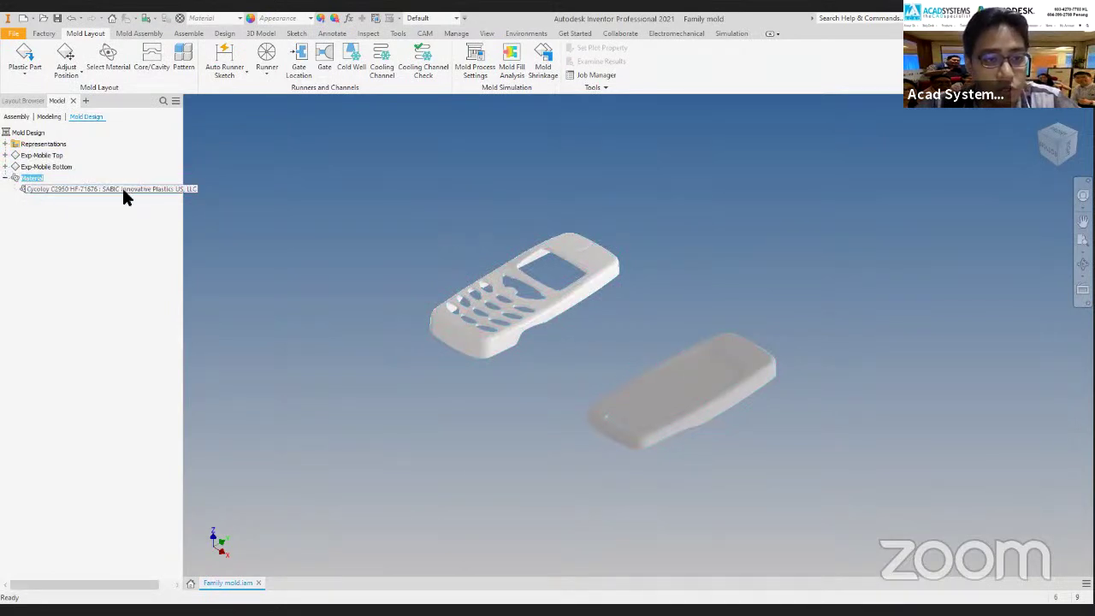
pyautogui.click(320, 207)
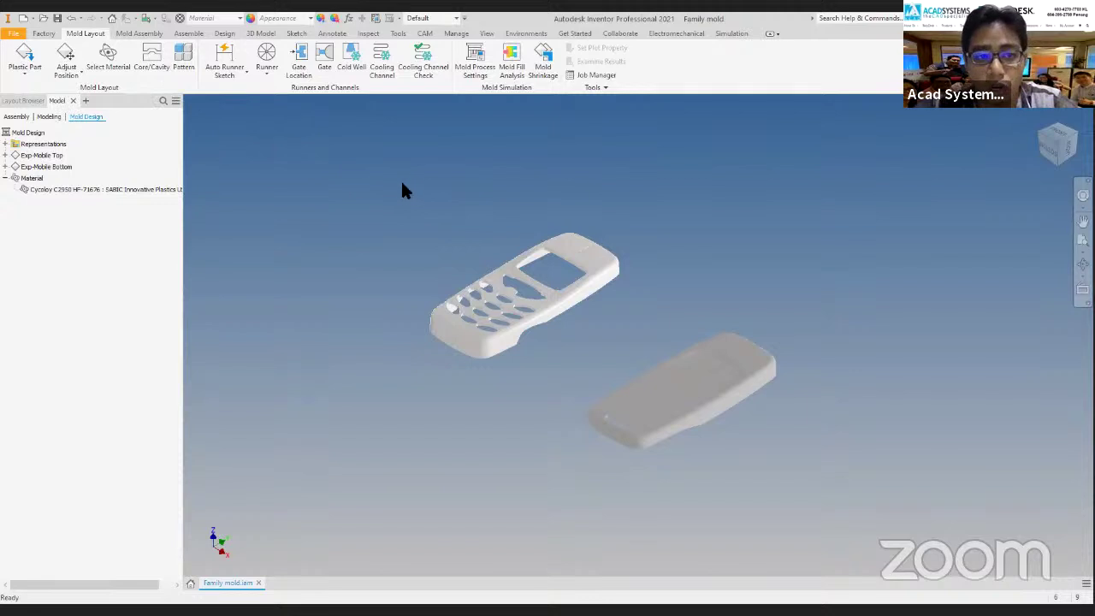
# Start the Core/Cavity design with Exp-Mobile Top as the chosen plastic part.
pyautogui.scroll(-2, 505, 276)
pyautogui.scroll(4, 493, 299)
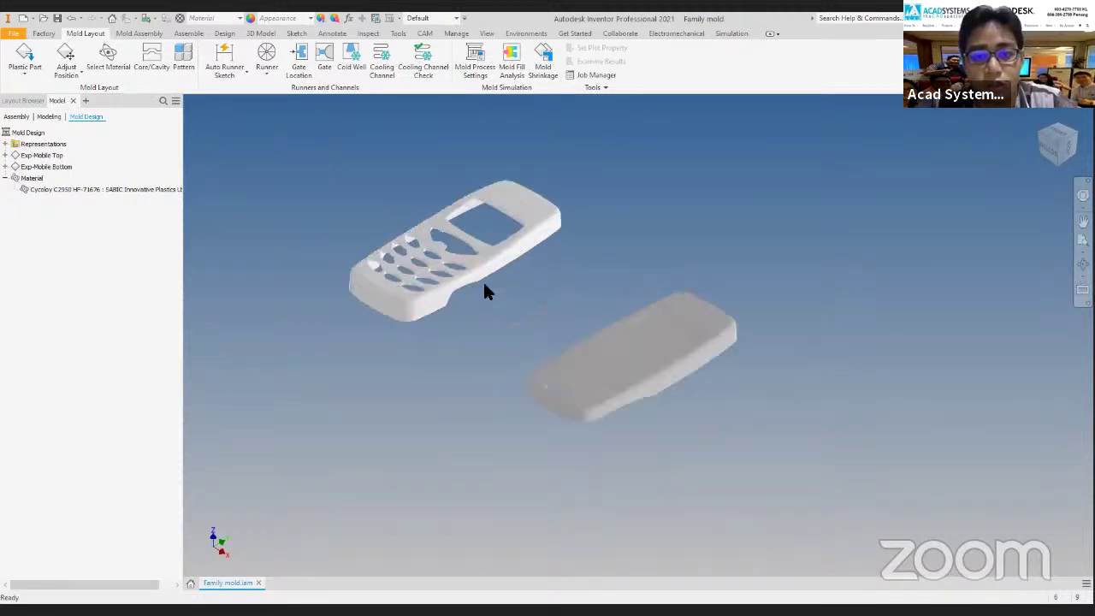
pyautogui.moveTo(508, 258); pyautogui.dragTo(544, 271, button='middle')
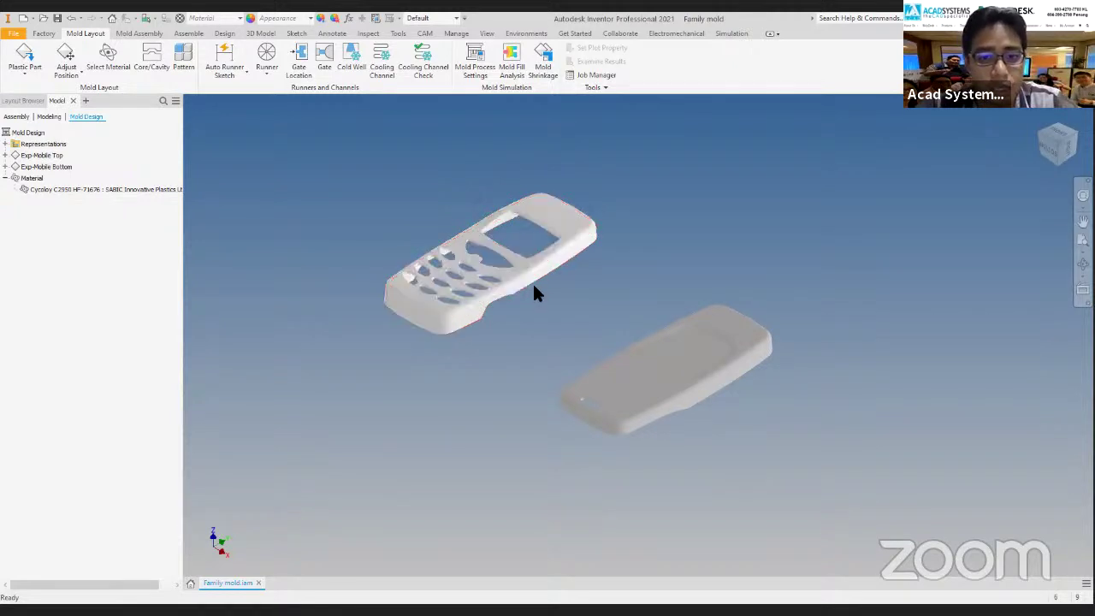
pyautogui.moveTo(524, 292); pyautogui.dragTo(566, 324, button='middle')
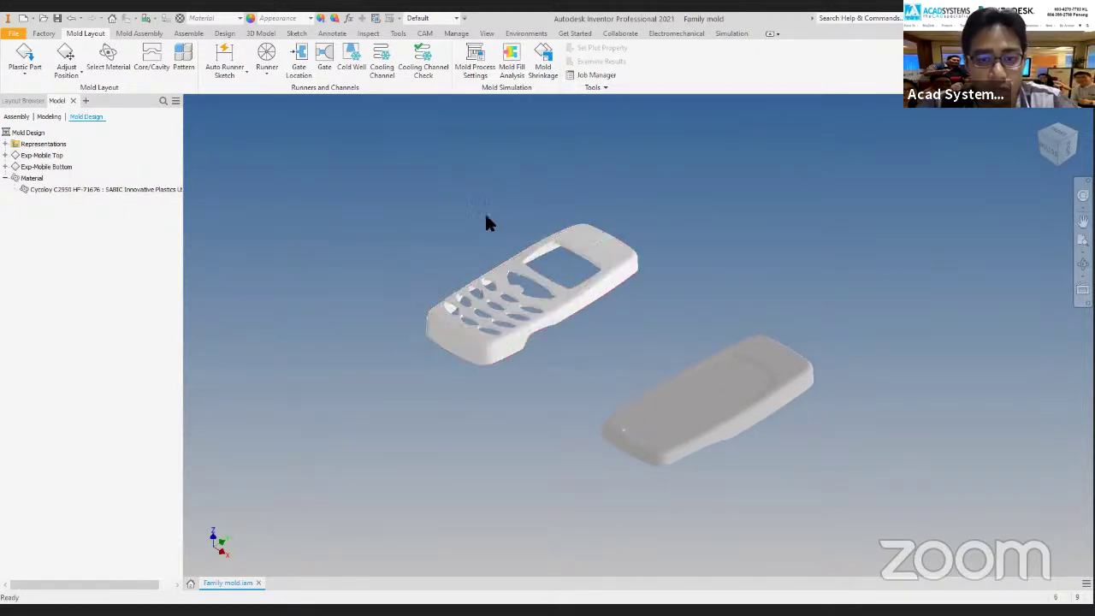
pyautogui.click(155, 67)
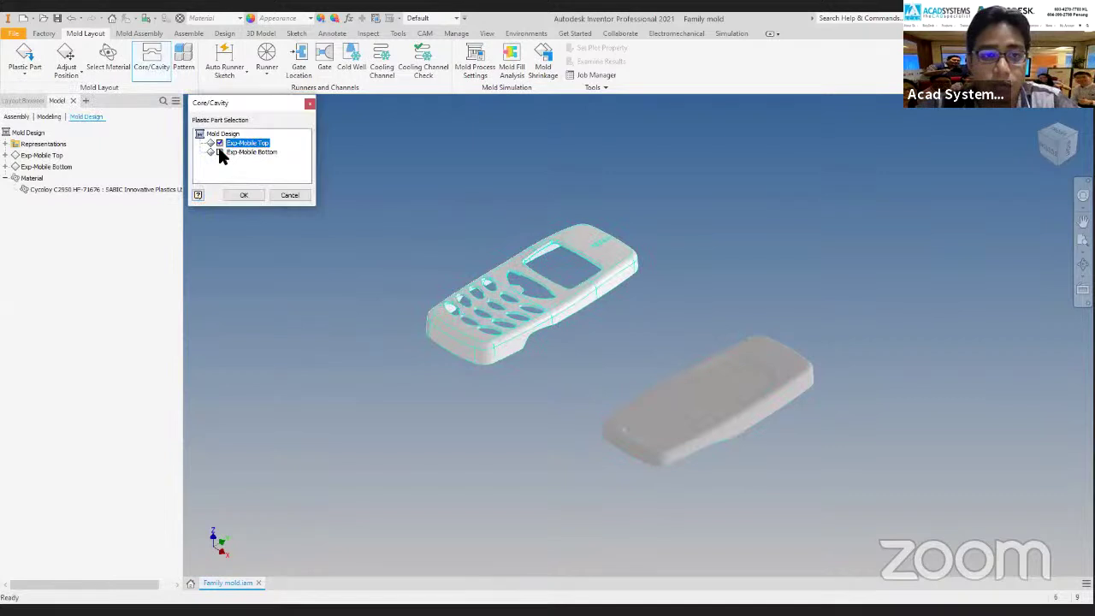
pyautogui.click(219, 152)
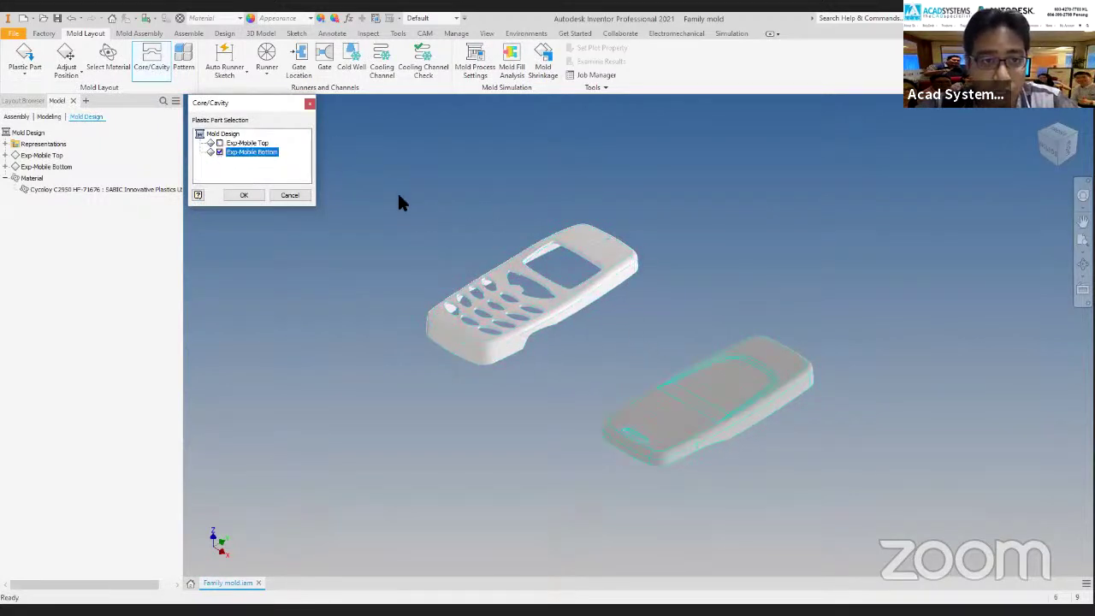
pyautogui.scroll(3, 451, 233)
pyautogui.click(250, 143)
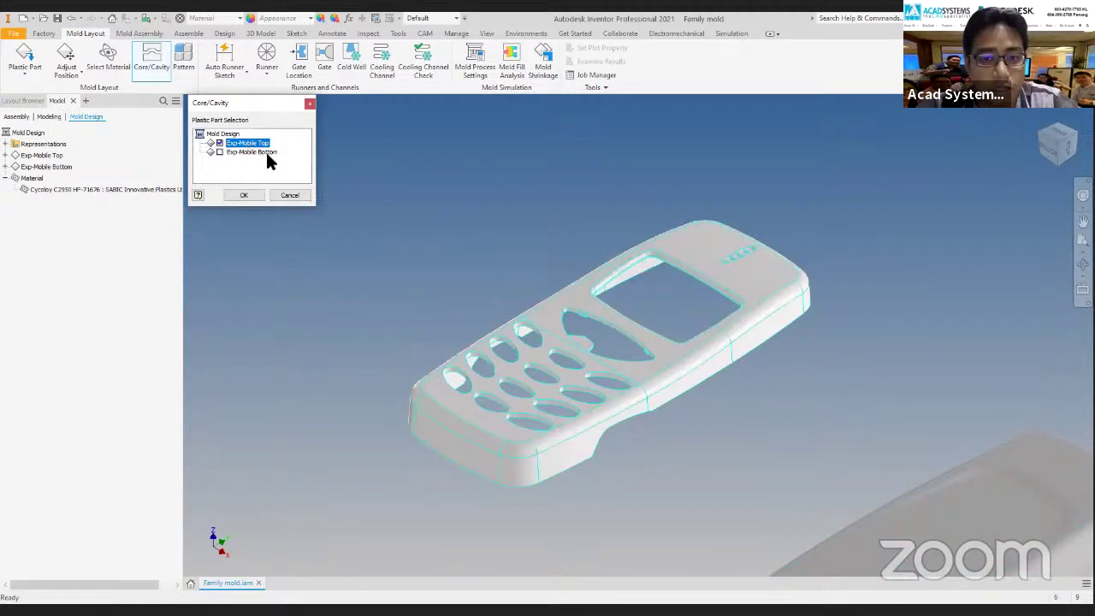
pyautogui.click(244, 197)
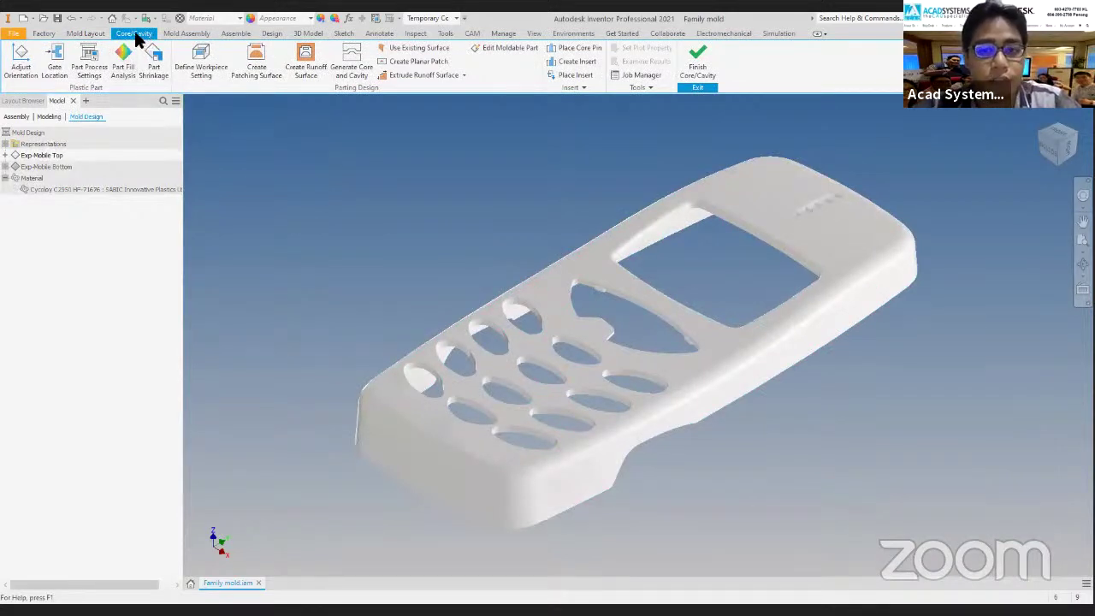
# Examine the top cover's profile and stepped lower rim from the right side view.
pyautogui.moveTo(1065, 148); pyautogui.dragTo(1064, 143)
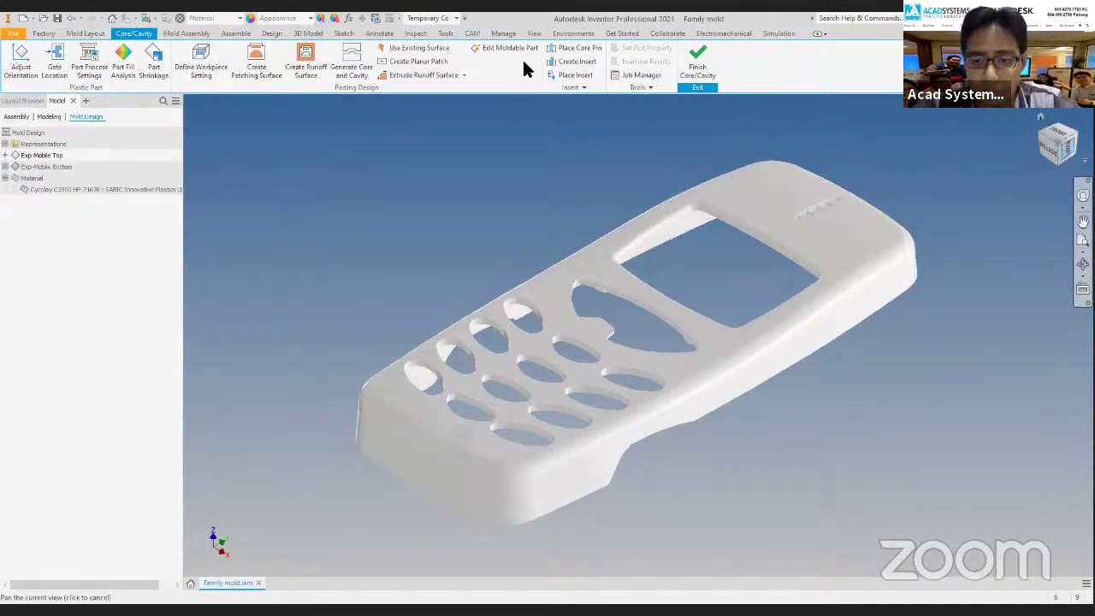
pyautogui.moveTo(525, 284); pyautogui.dragTo(478, 267, button='middle')
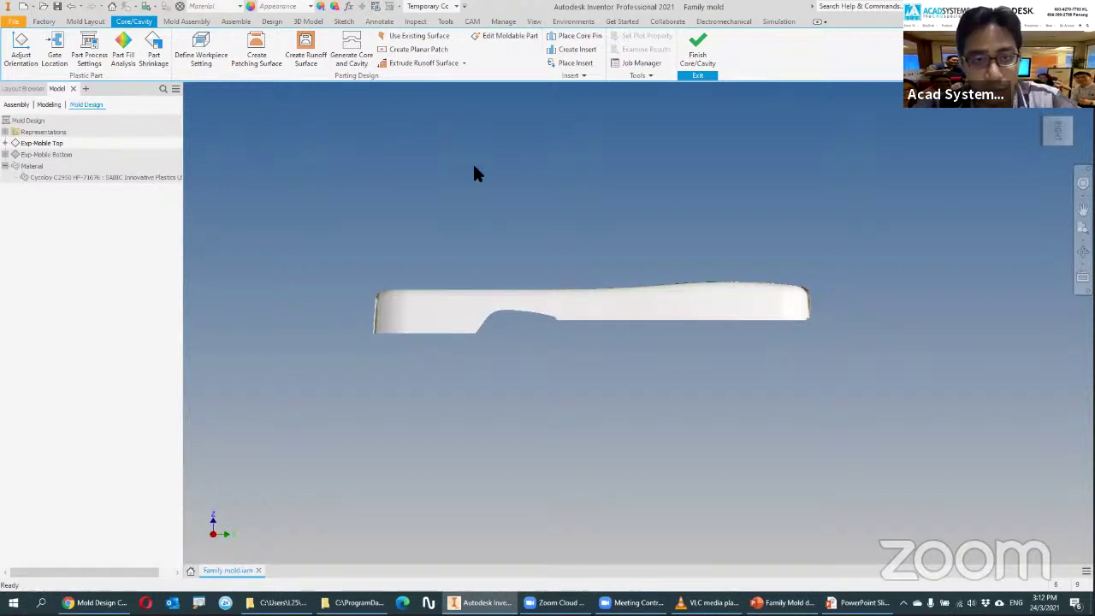
pyautogui.hotkey('alt', '1')
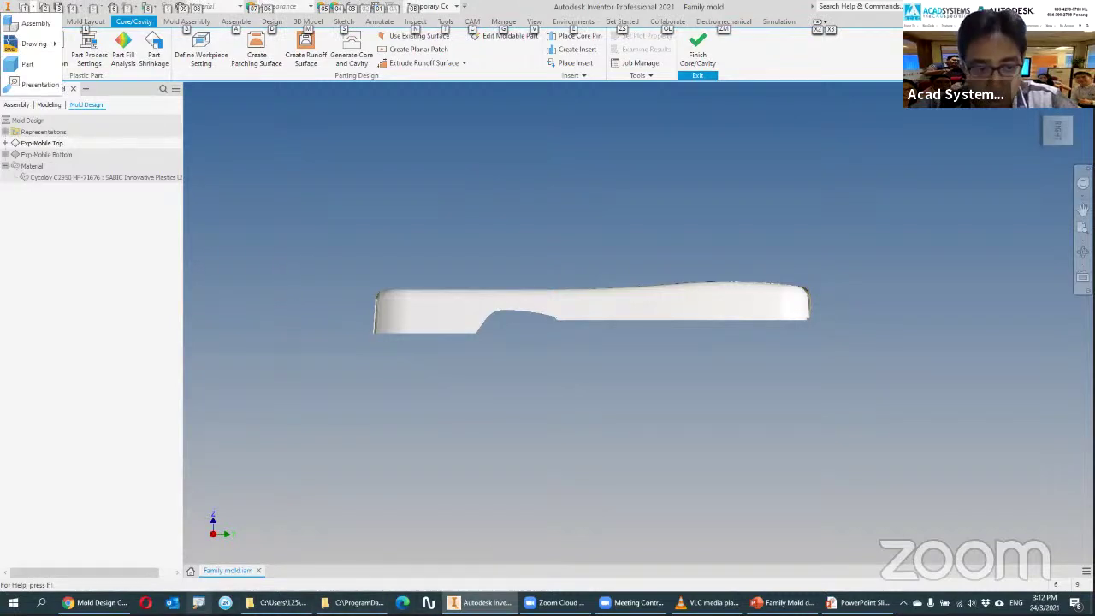
pyautogui.press('Escape')
pyautogui.scroll(2, 440, 384)
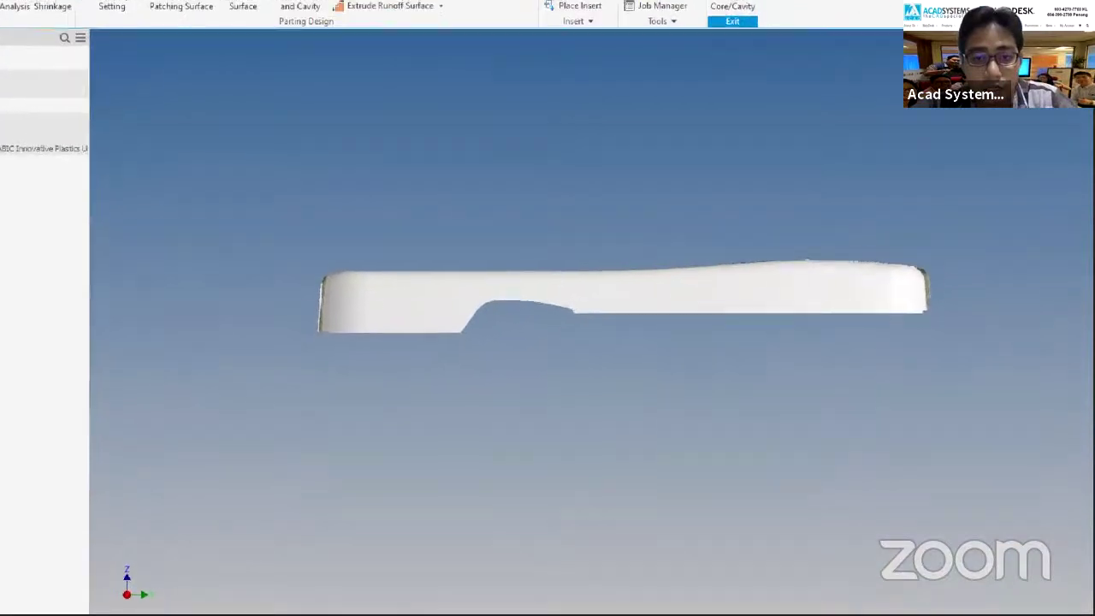
# Annotate the side view with a workpiece outline, a parting line along the lower rim, and the labels "cavity" and "core".
pyautogui.moveTo(307, 147)
pyautogui.mouseDown()
pyautogui.moveTo(299, 478)
pyautogui.moveTo(963, 482)
pyautogui.moveTo(959, 250)
pyautogui.moveTo(730, 140)
pyautogui.moveTo(329, 145)
pyautogui.mouseUp()
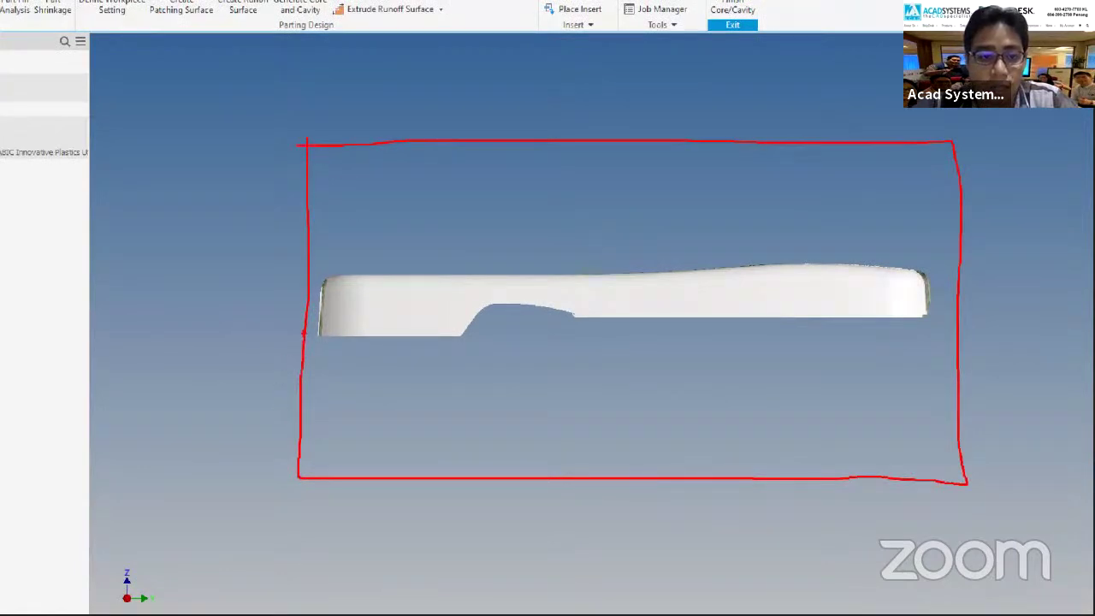
pyautogui.moveTo(306, 333)
pyautogui.mouseDown()
pyautogui.moveTo(479, 336)
pyautogui.moveTo(519, 298)
pyautogui.moveTo(593, 319)
pyautogui.moveTo(971, 306)
pyautogui.mouseUp()
pyautogui.moveTo(504, 249); pyautogui.dragTo(502, 175)
pyautogui.write('cavity')
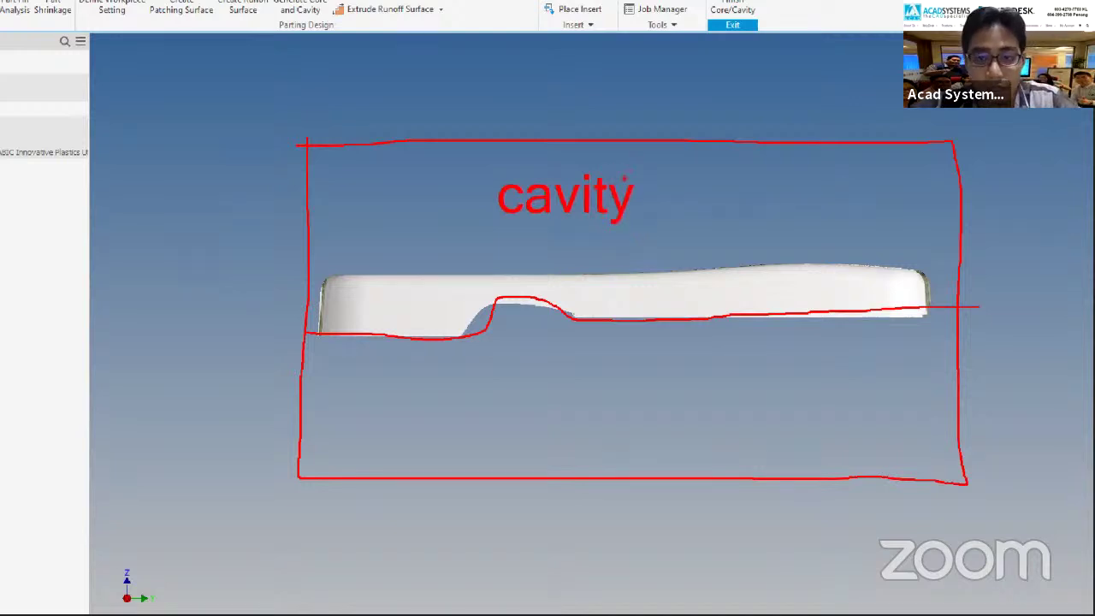
pyautogui.moveTo(526, 431); pyautogui.dragTo(526, 477)
pyautogui.write('core')
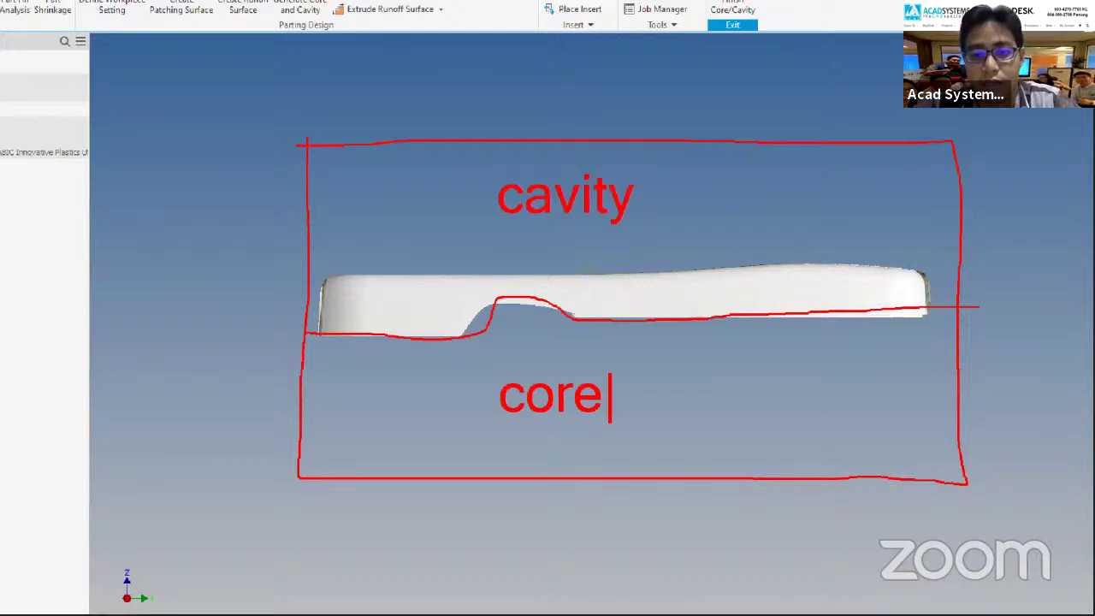
pyautogui.press('Print')
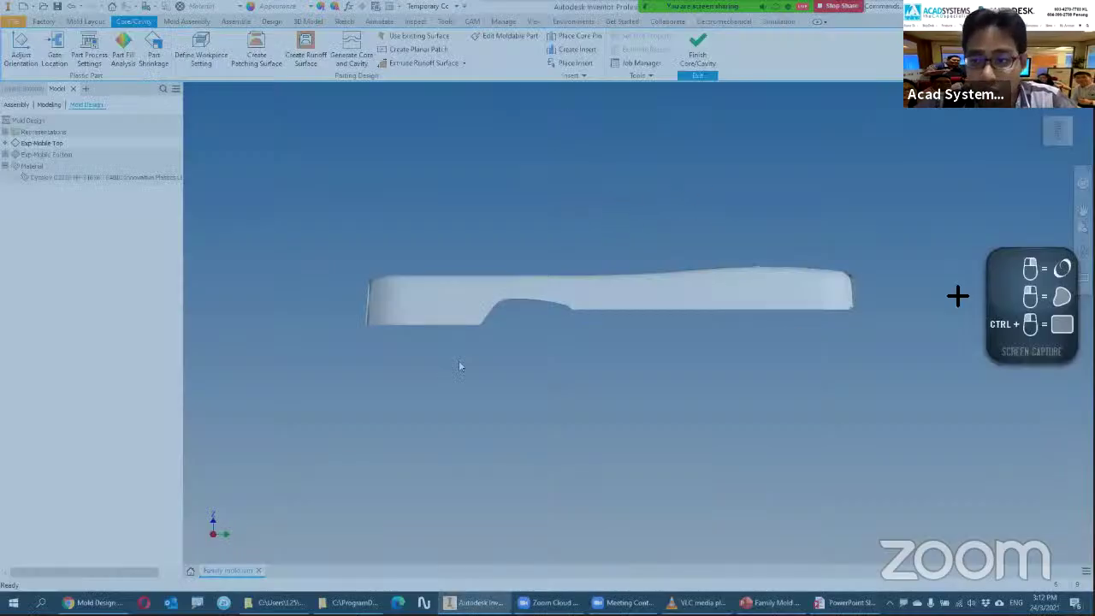
pyautogui.press('Escape')
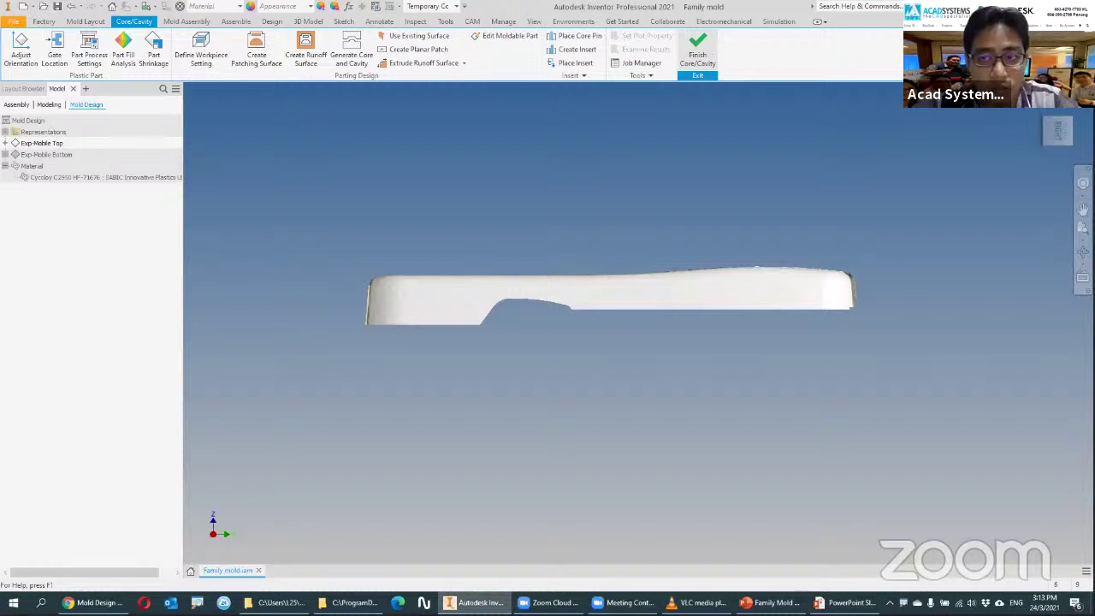
# Define a rectangular workpiece for the top cover by boundary box, with X total 100 mm and Z total 60 mm.
pyautogui.click(1045, 132)
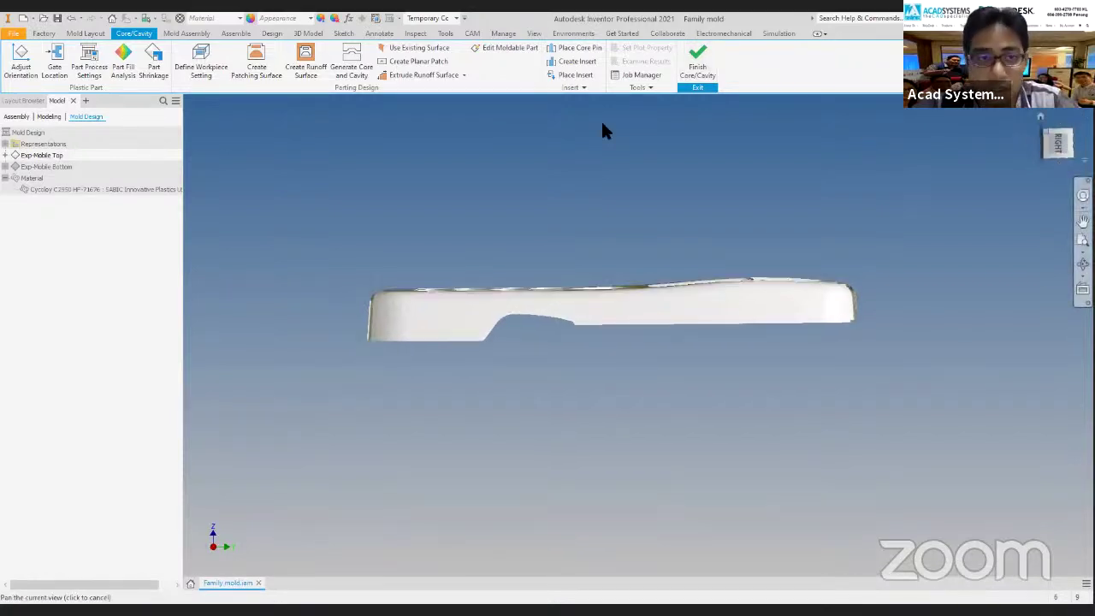
pyautogui.click(204, 78)
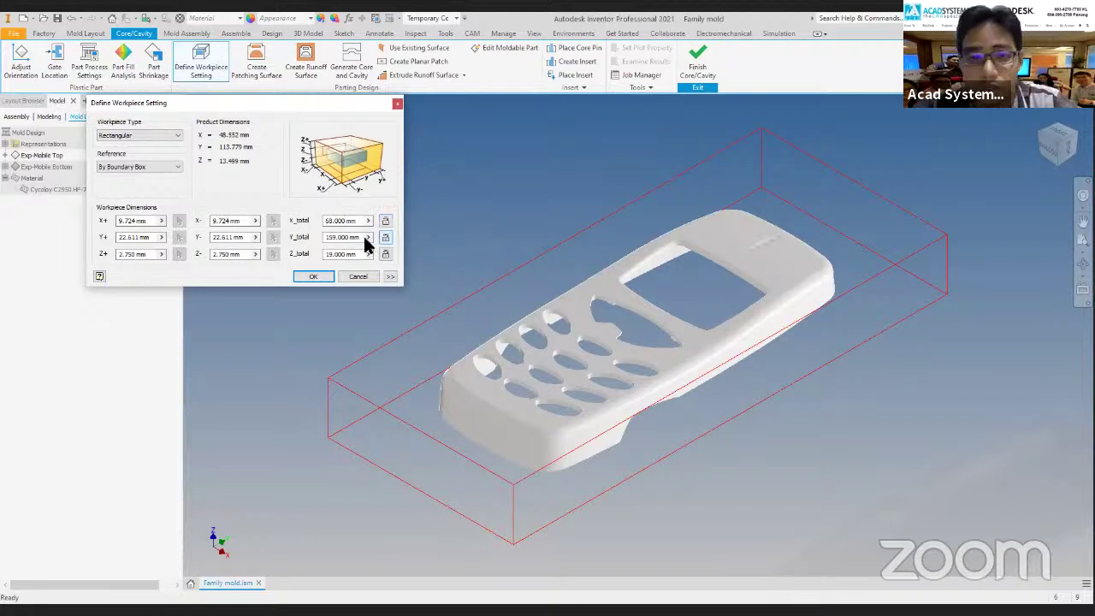
pyautogui.moveTo(359, 221); pyautogui.dragTo(214, 222)
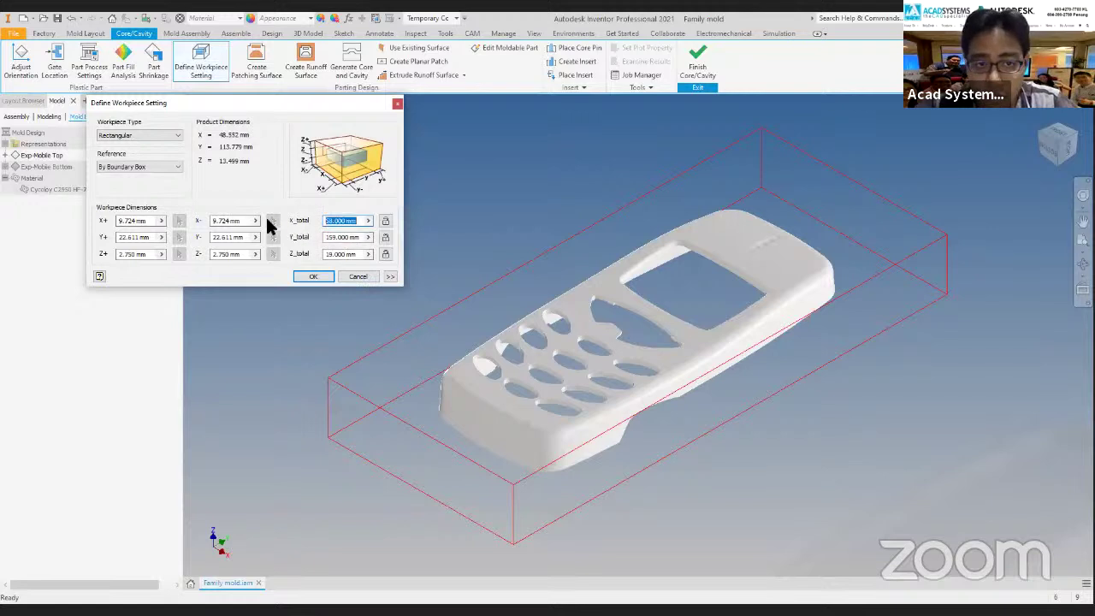
pyautogui.write('100')
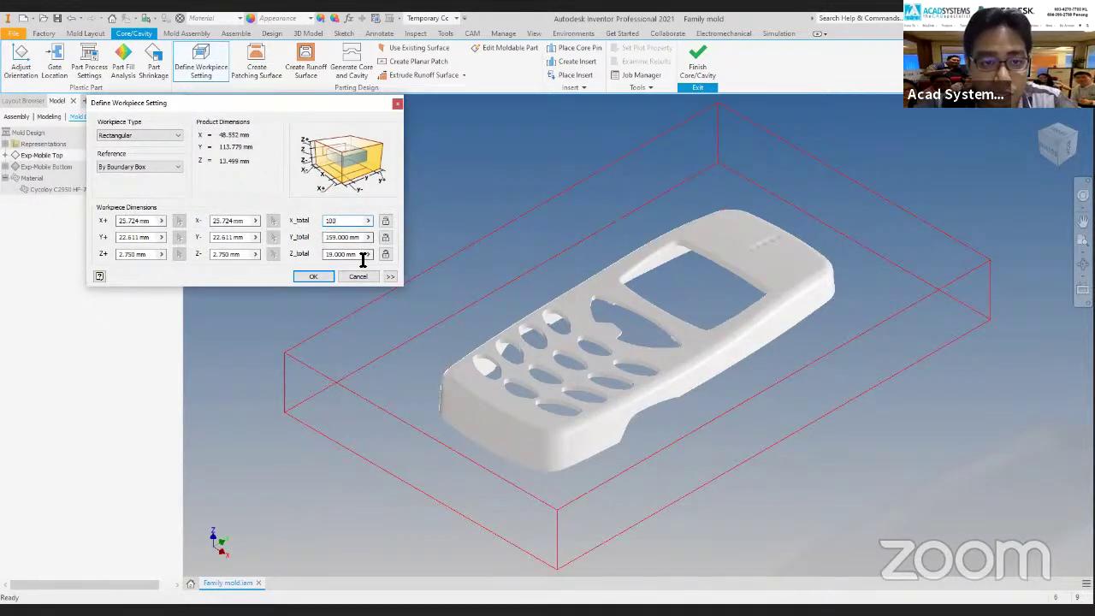
pyautogui.moveTo(356, 256); pyautogui.dragTo(256, 249)
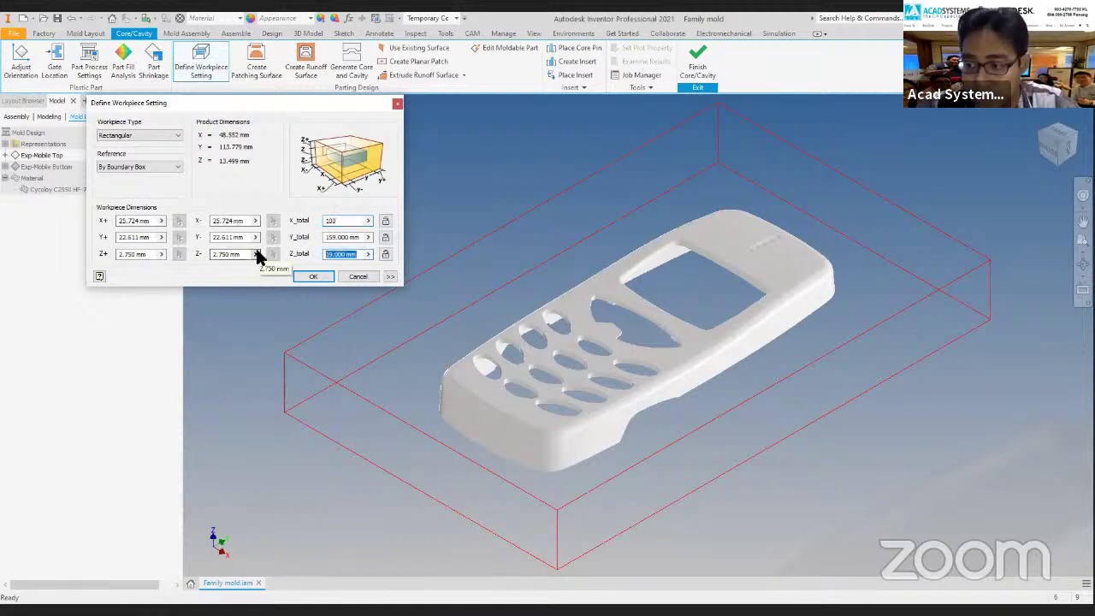
pyautogui.write('60')
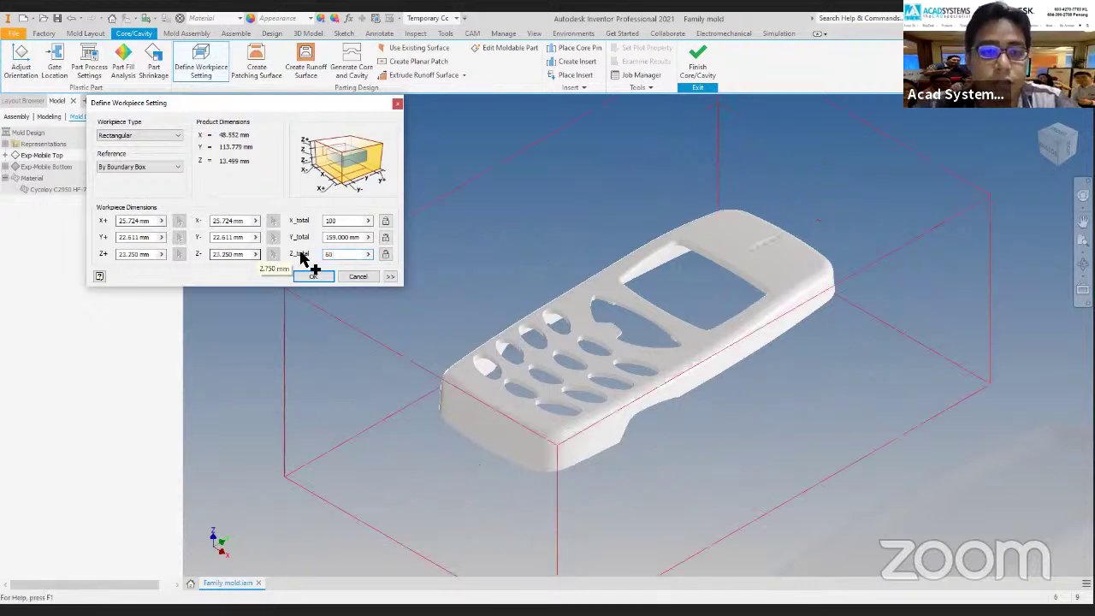
pyautogui.click(313, 276)
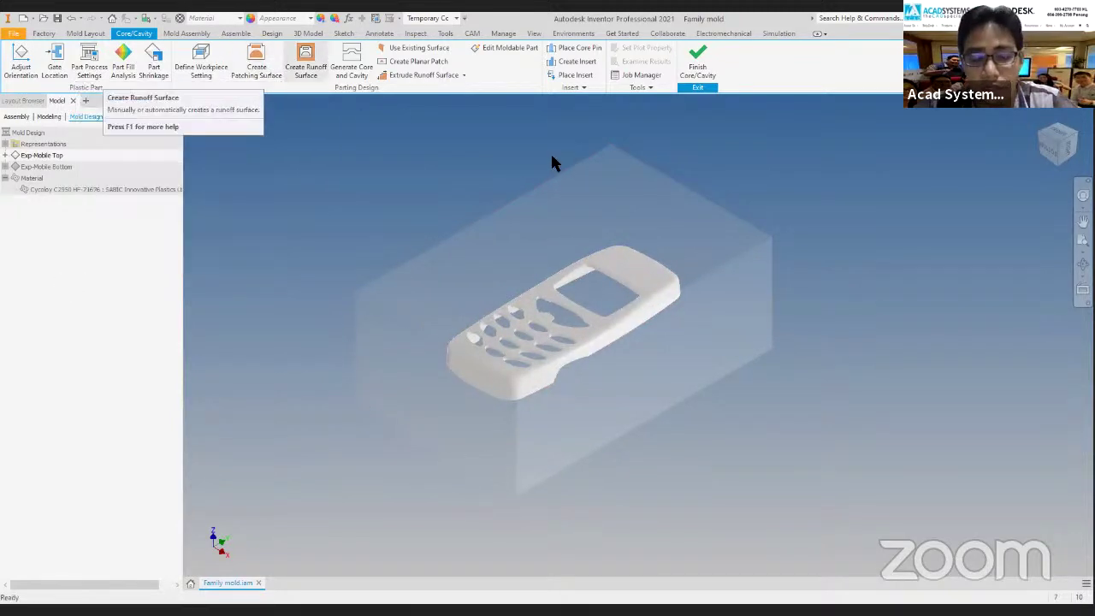
pyautogui.scroll(-3, 611, 291)
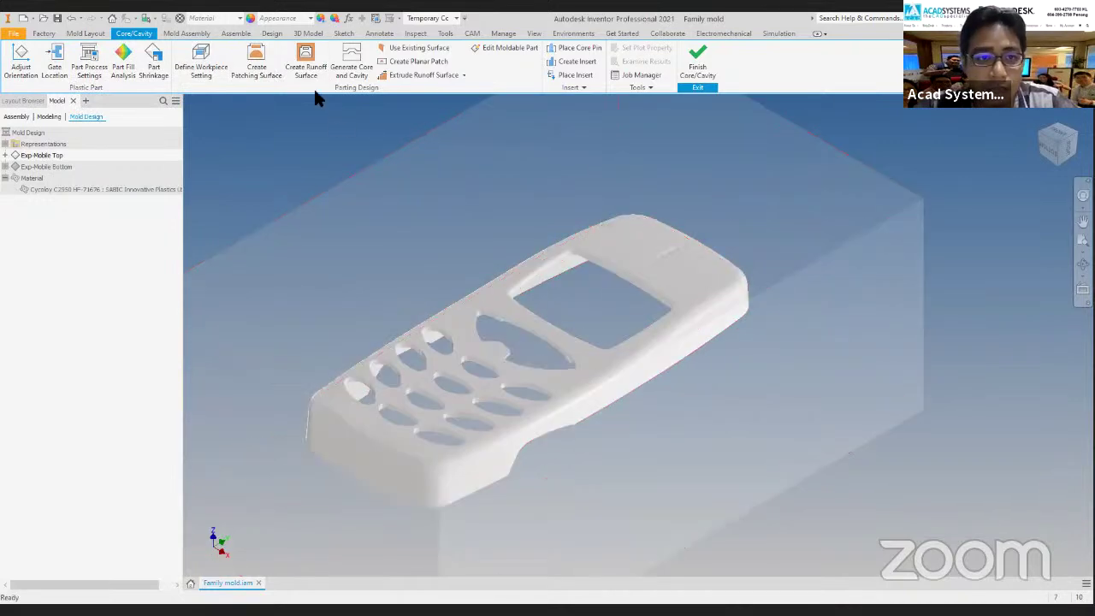
pyautogui.scroll(3, 613, 244)
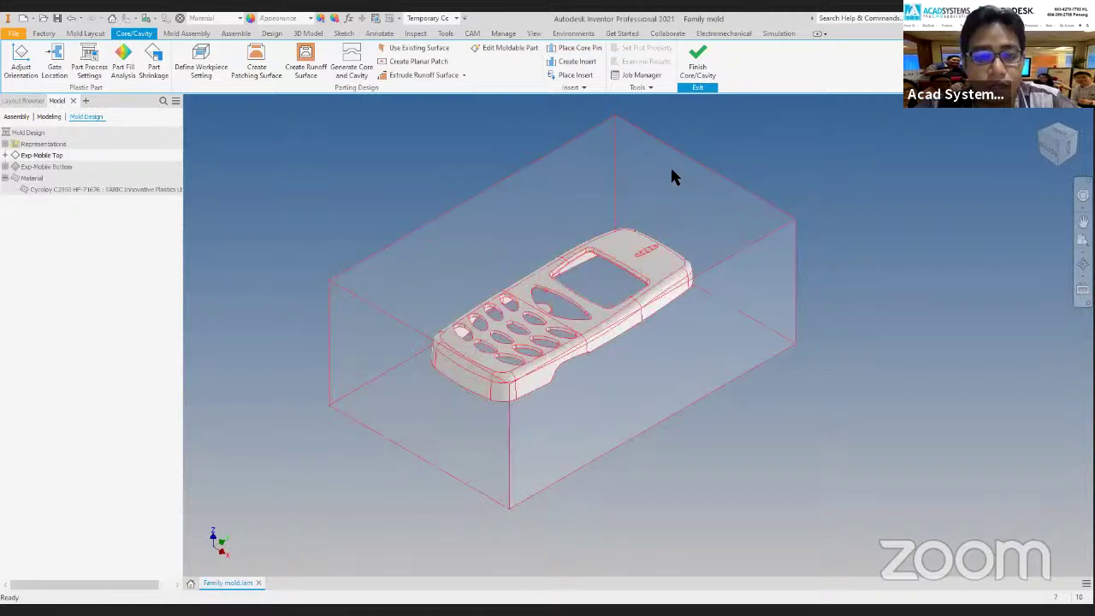
pyautogui.click(257, 75)
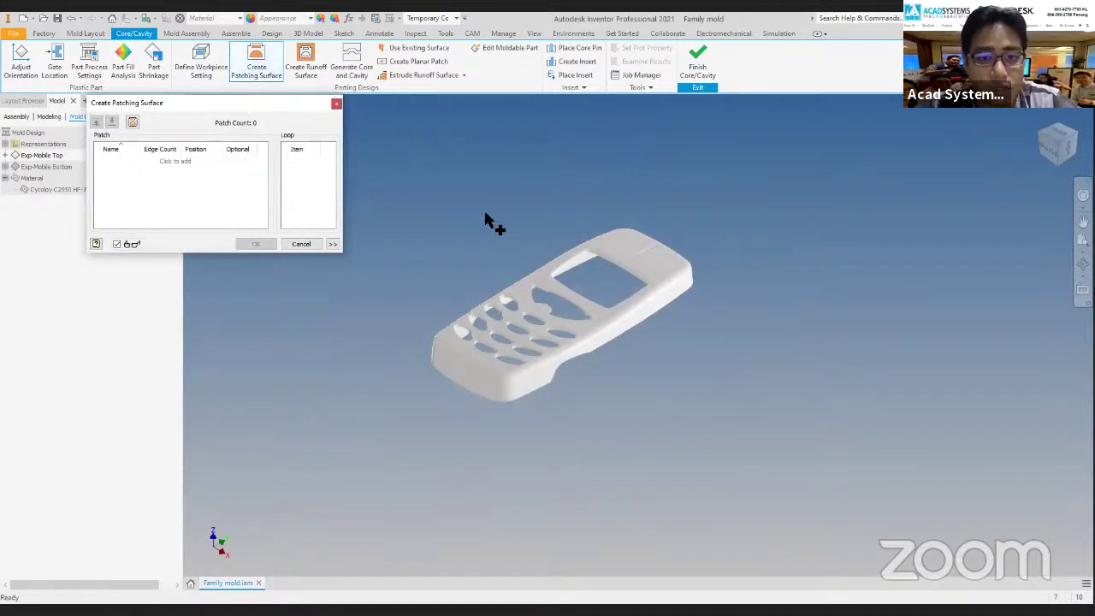
pyautogui.click(167, 167)
pyautogui.scroll(3, 530, 295)
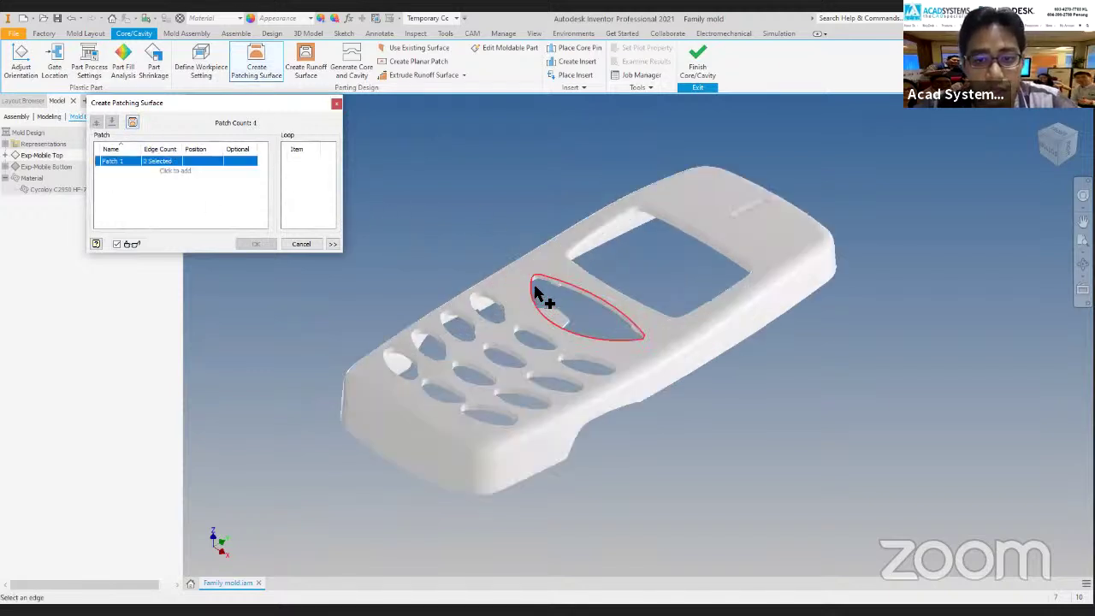
pyautogui.click(135, 127)
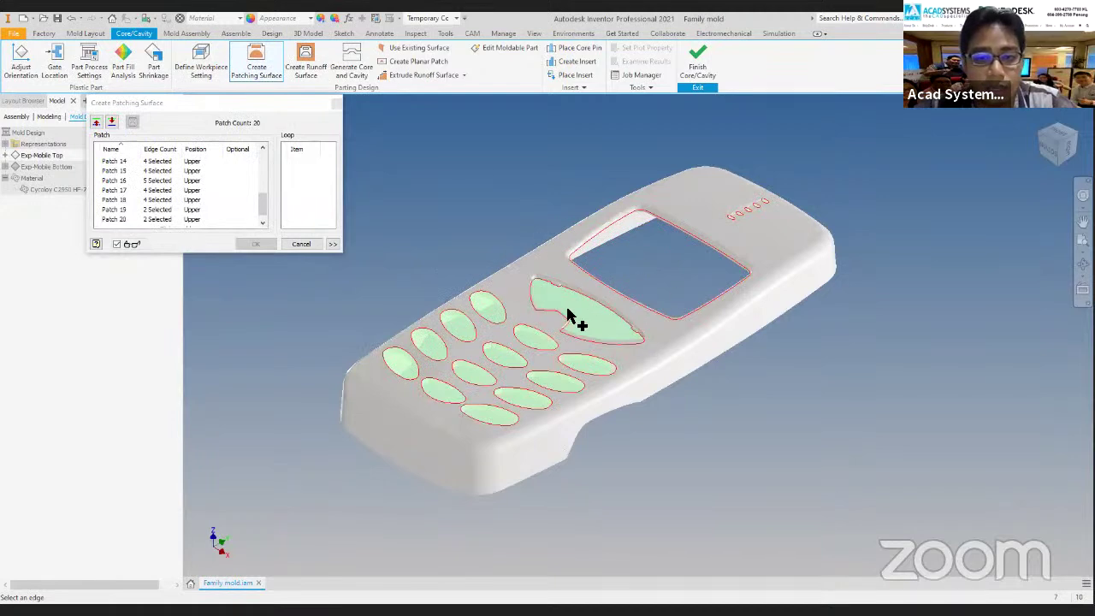
pyautogui.scroll(5, 548, 312)
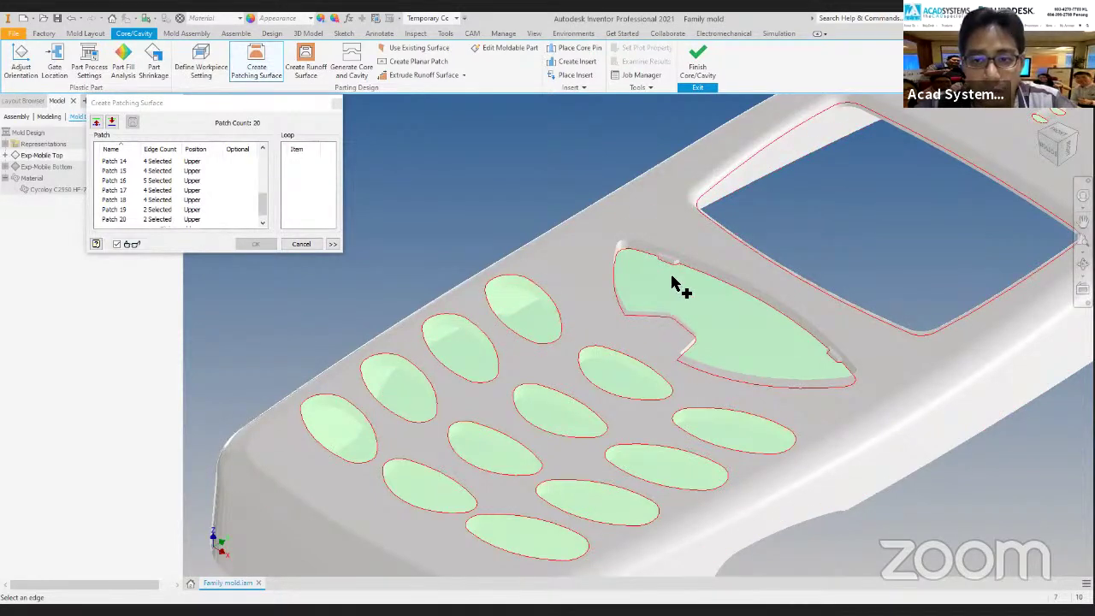
pyautogui.click(117, 127)
pyautogui.scroll(-3, 542, 176)
pyautogui.keyDown('shift'); pyautogui.moveTo(542, 176); pyautogui.dragTo(731, 254, button='middle'); pyautogui.keyUp('shift')
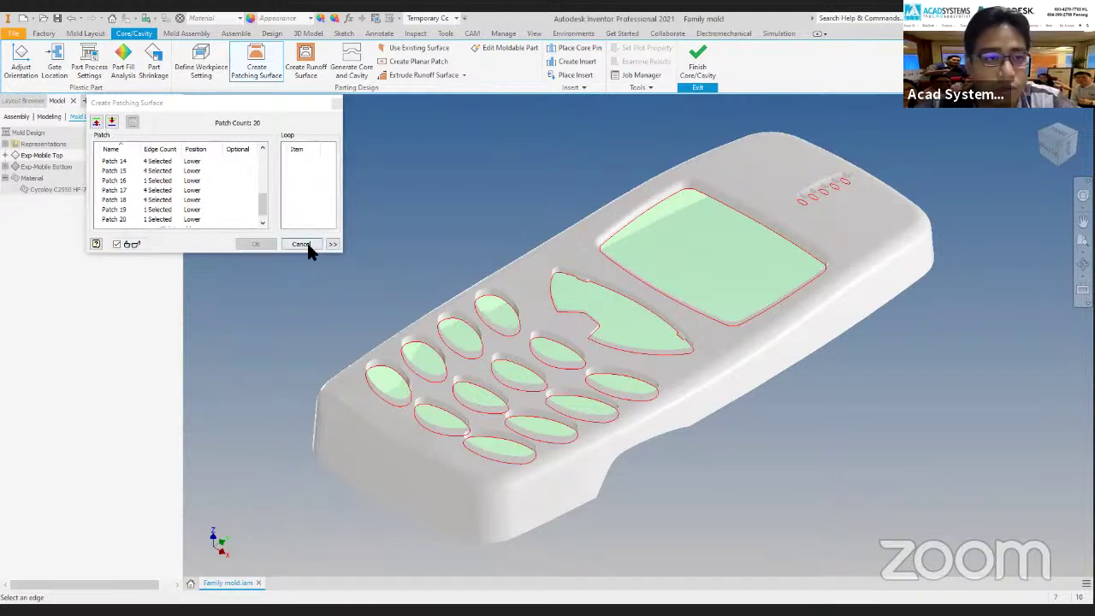
# Create patching surfaces for all the top cover's openings by automatic detection, with every patch set to the lower position.
pyautogui.click(127, 123)
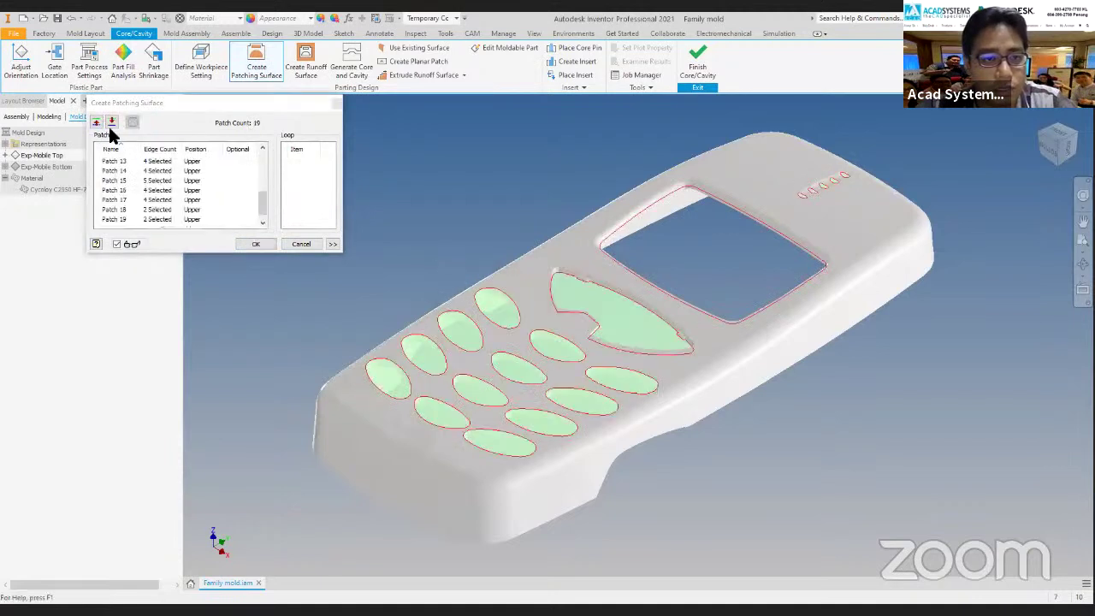
pyautogui.click(113, 124)
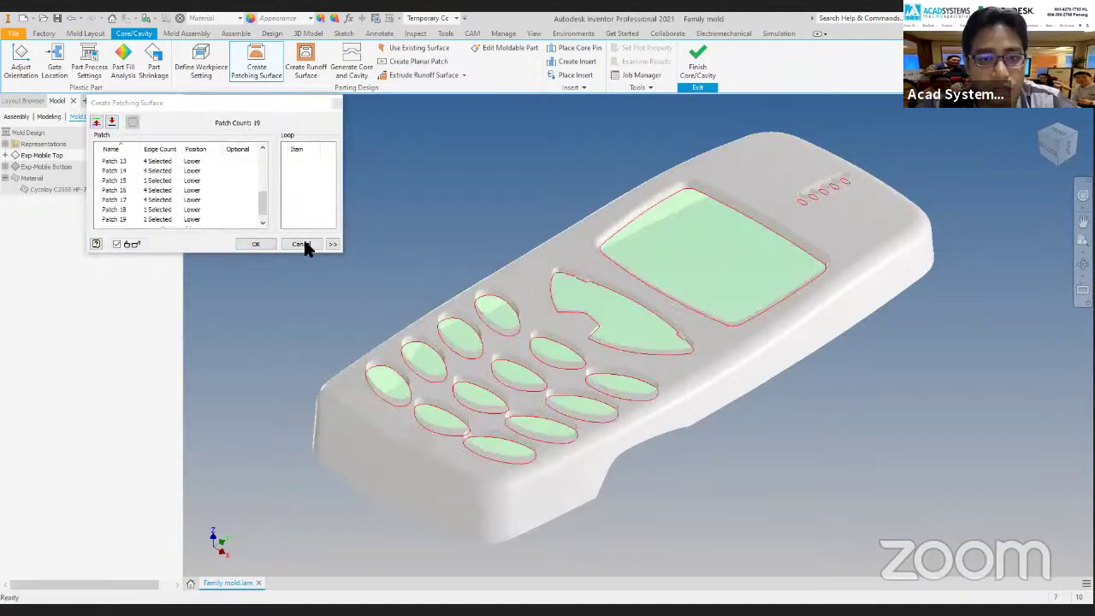
pyautogui.click(256, 243)
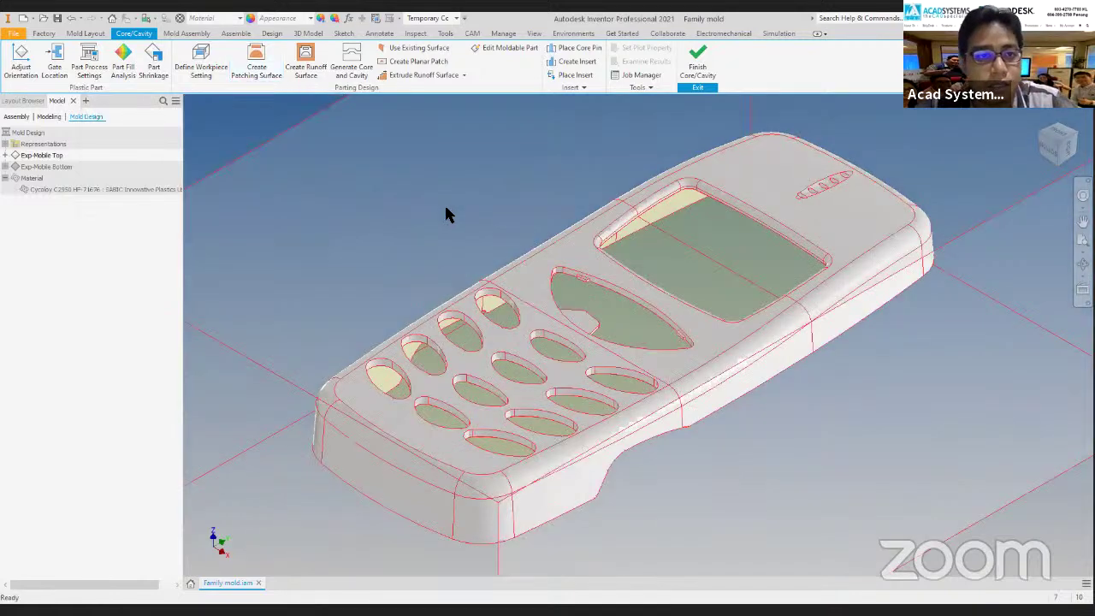
# Create an automatically detected runoff surface around the top cover's lower rim and check it from the right side view.
pyautogui.scroll(-3, 448, 213)
pyautogui.moveTo(598, 256); pyautogui.dragTo(611, 254, button='middle')
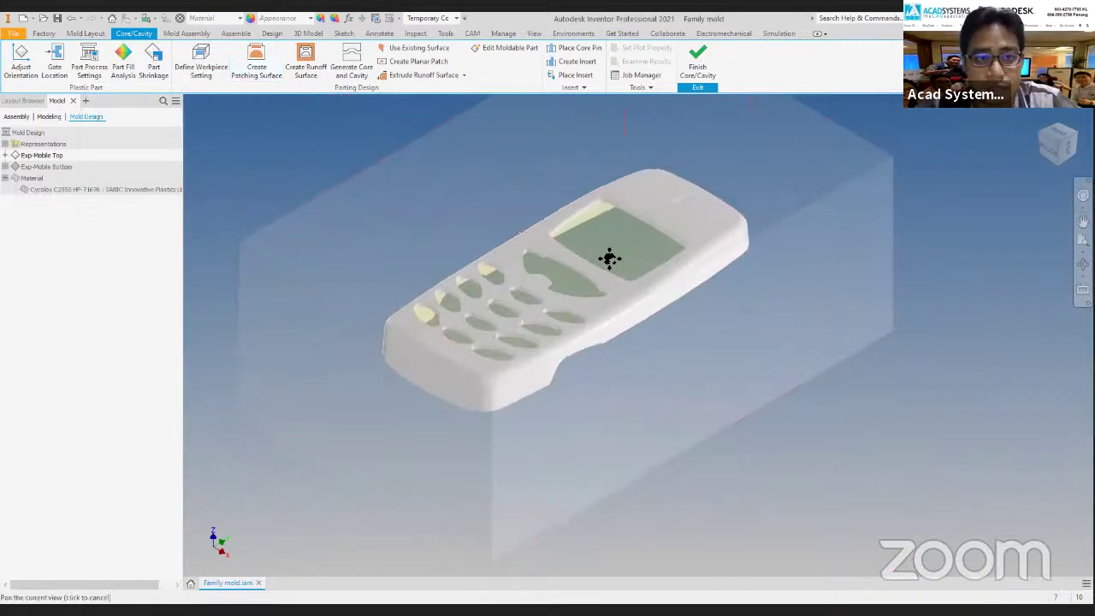
pyautogui.click(313, 72)
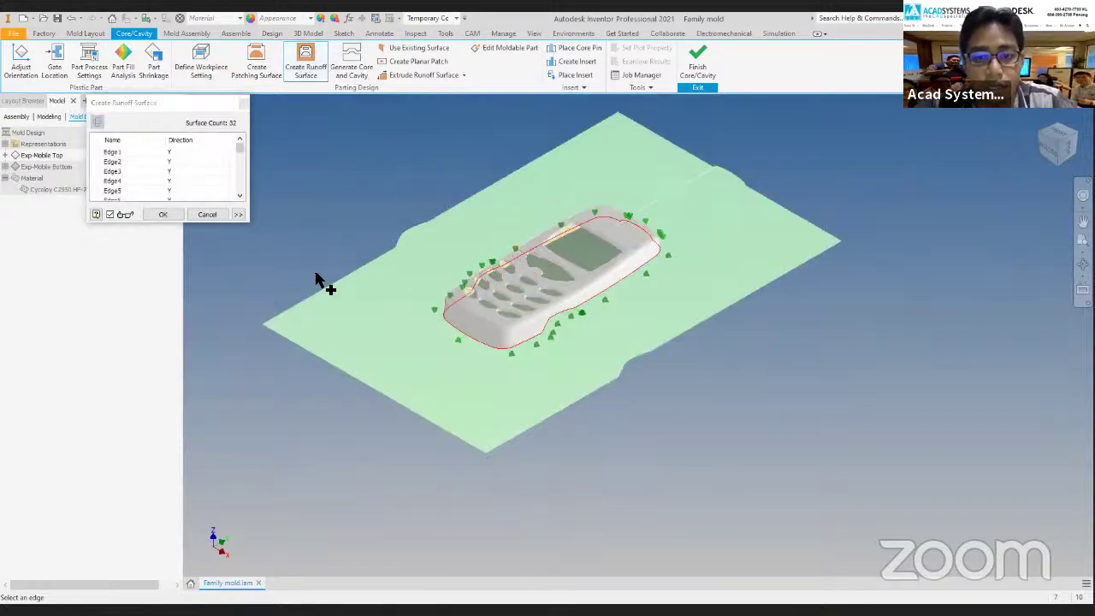
pyautogui.click(170, 216)
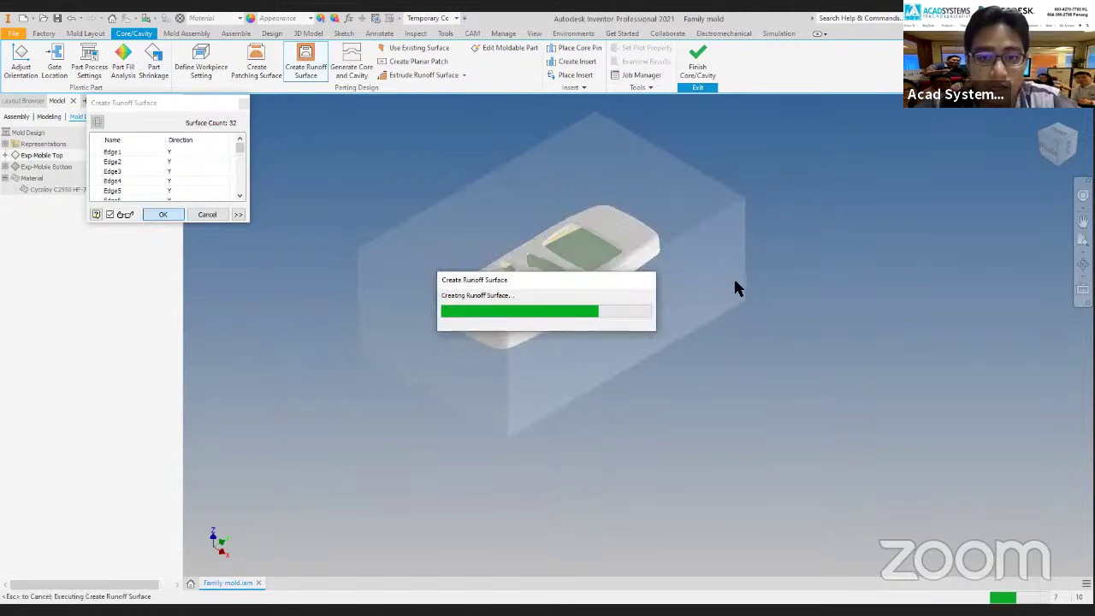
pyautogui.click(1069, 151)
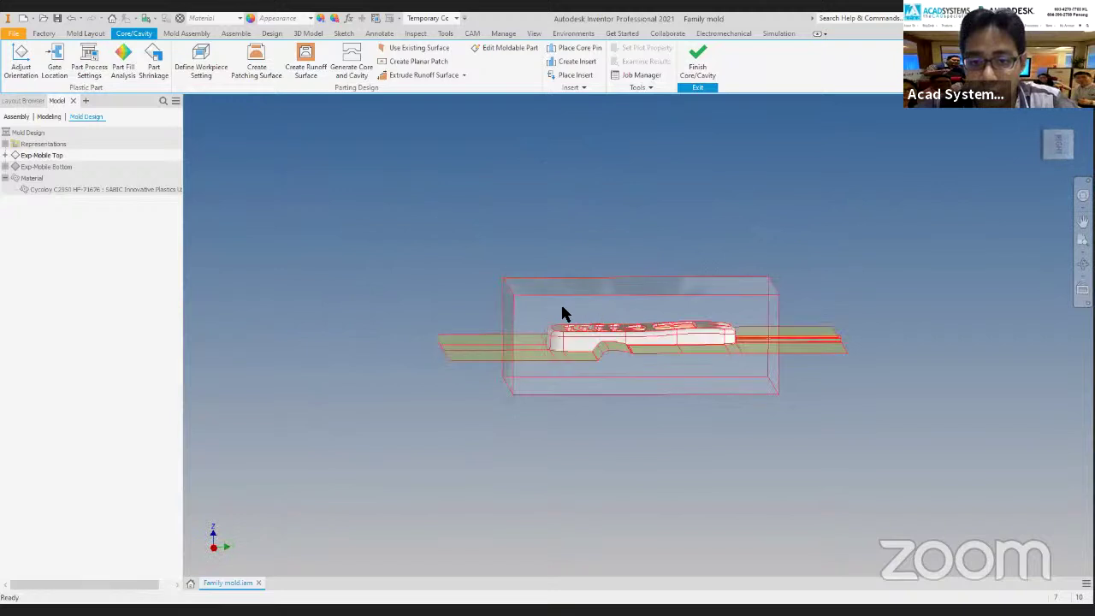
pyautogui.click(1052, 140)
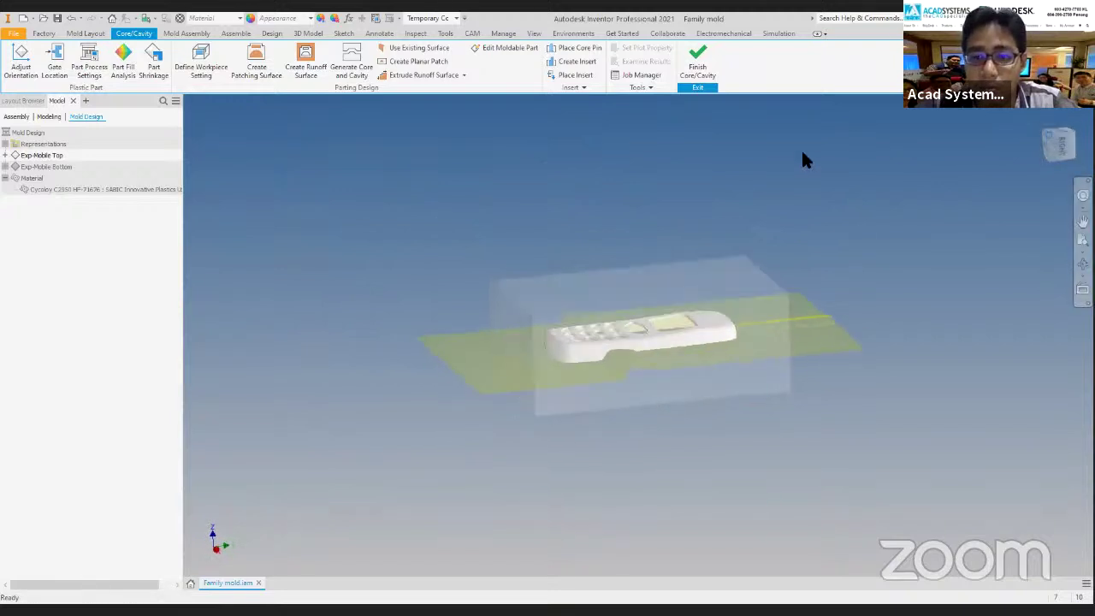
# Generate the top cover's core and cavity after previewing them with a body separation of 100, and finish its Core/Cavity design.
pyautogui.click(363, 77)
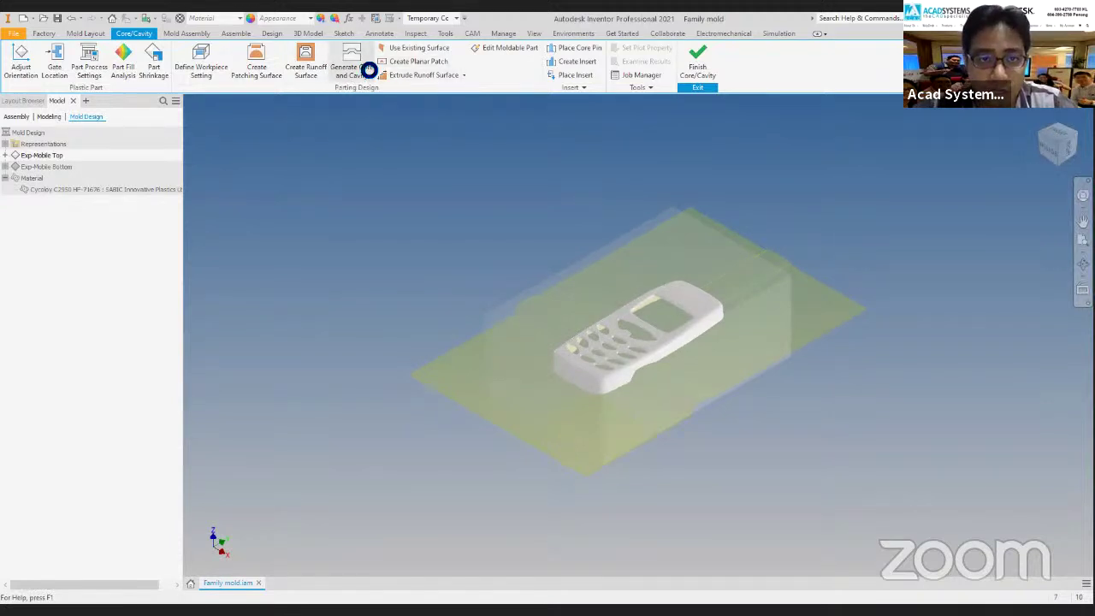
pyautogui.click(188, 142)
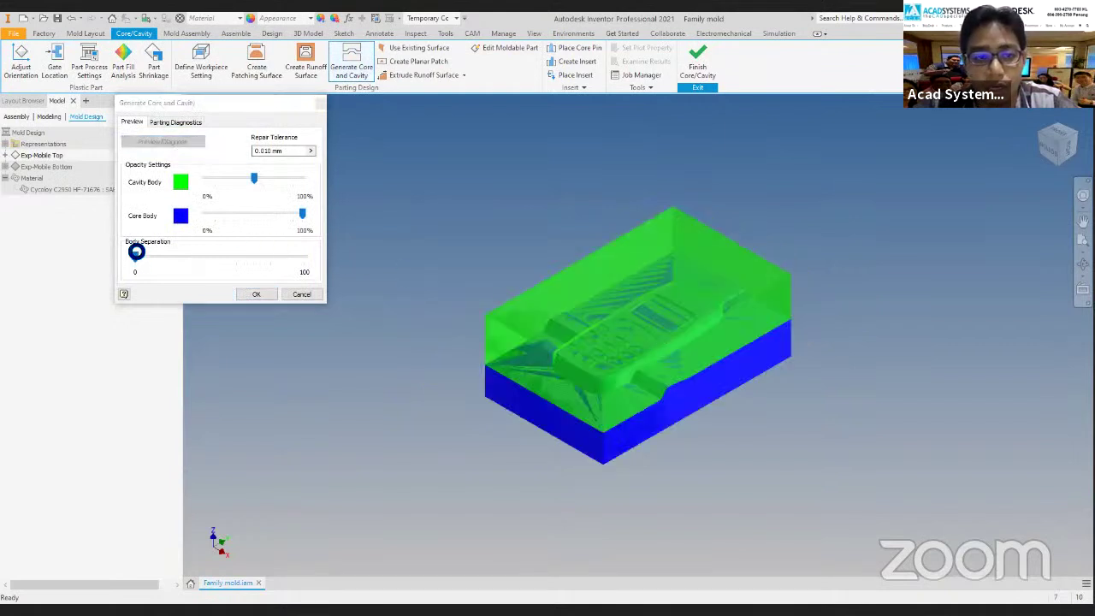
pyautogui.moveTo(134, 256); pyautogui.dragTo(304, 256)
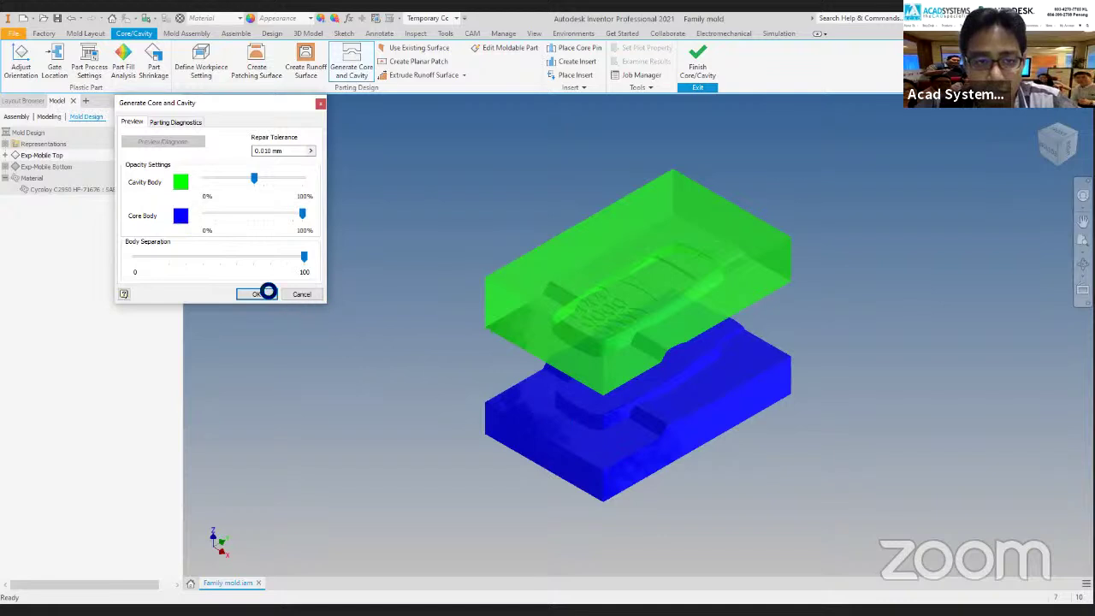
pyautogui.click(268, 293)
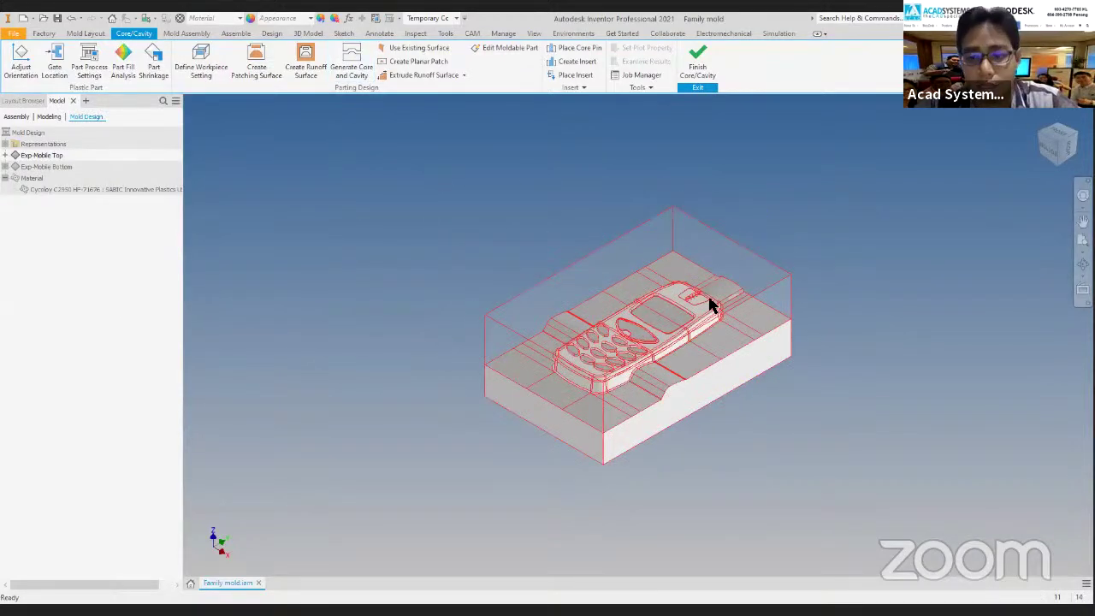
pyautogui.scroll(4, 549, 260)
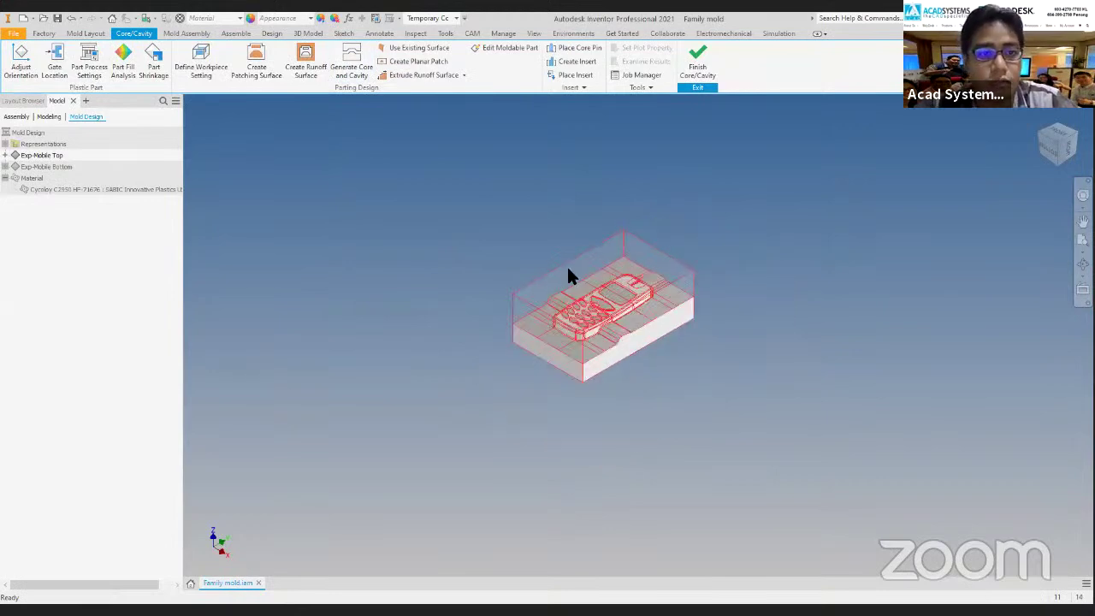
pyautogui.scroll(-5, 556, 261)
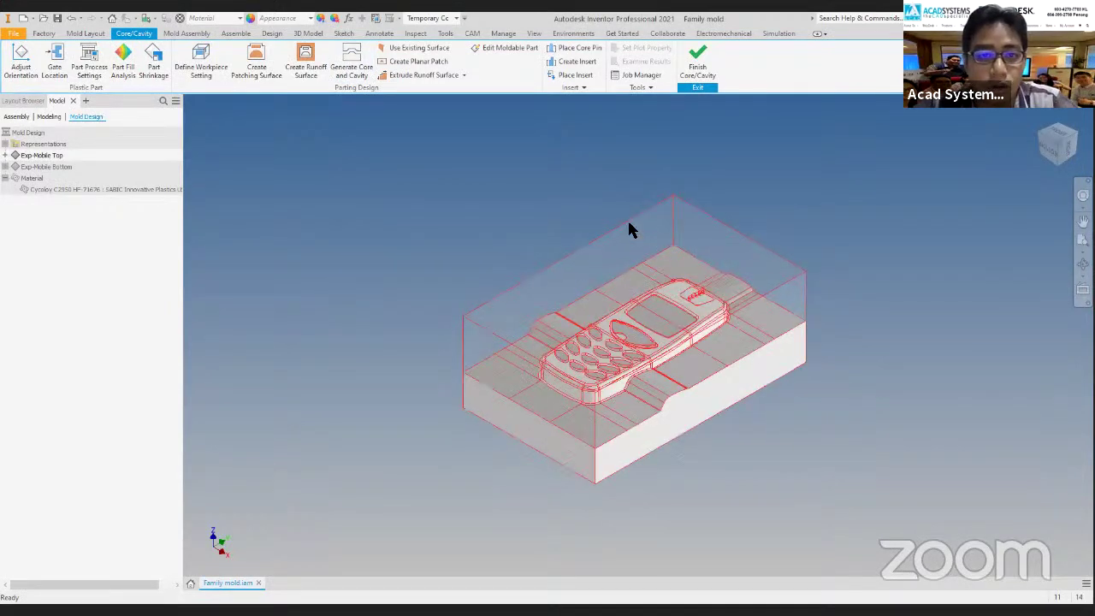
pyautogui.scroll(-3, 744, 154)
pyautogui.click(699, 67)
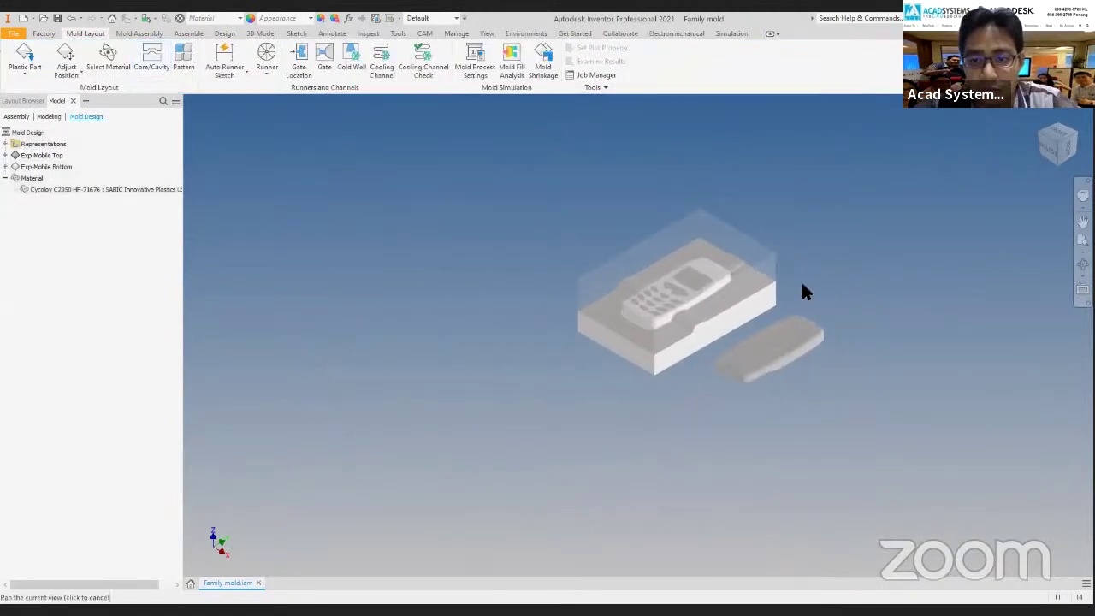
# Start the Core/Cavity design with Exp-Mobile Bottom as the chosen plastic part.
pyautogui.scroll(-3, 742, 341)
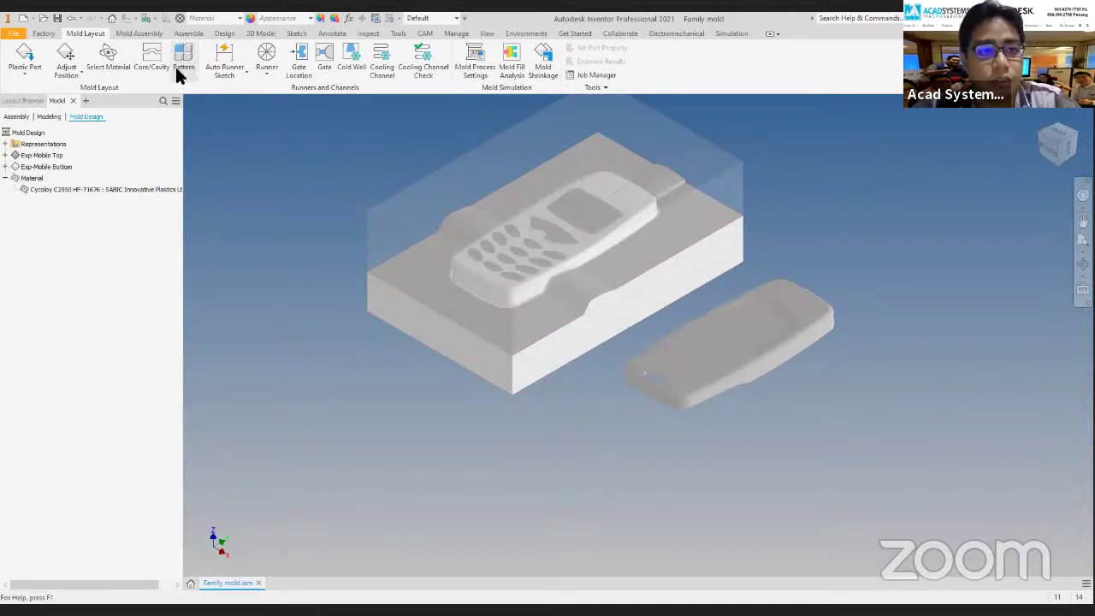
pyautogui.click(150, 61)
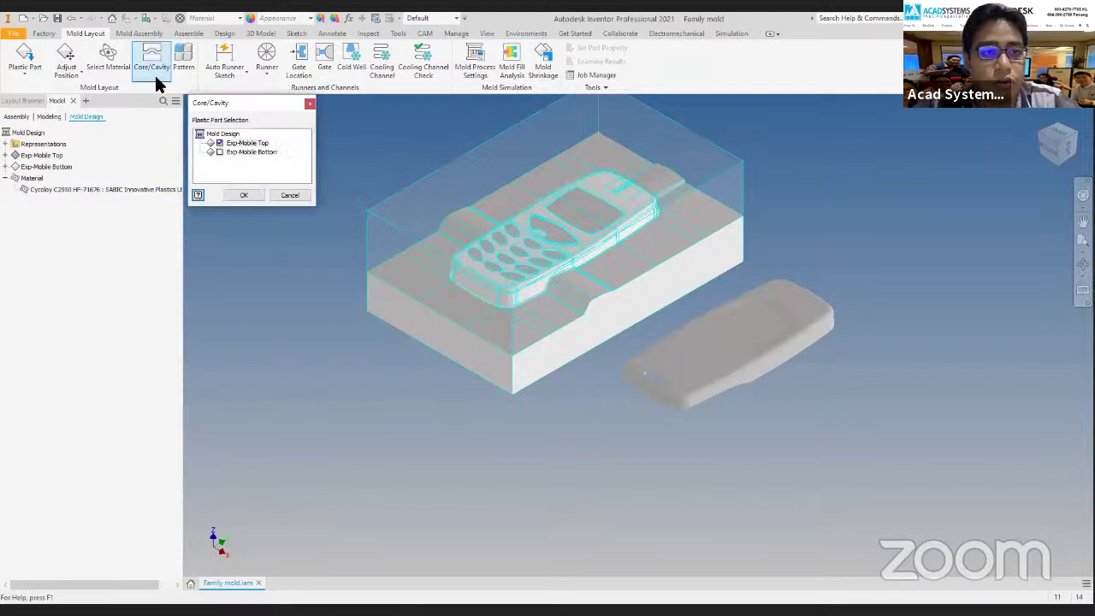
pyautogui.click(221, 153)
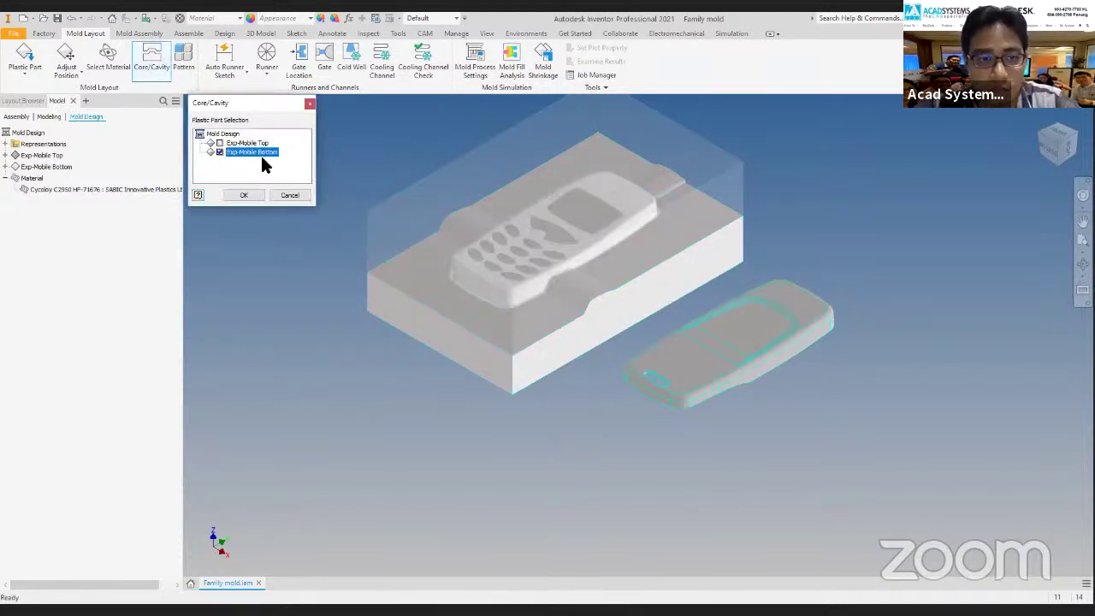
pyautogui.click(245, 196)
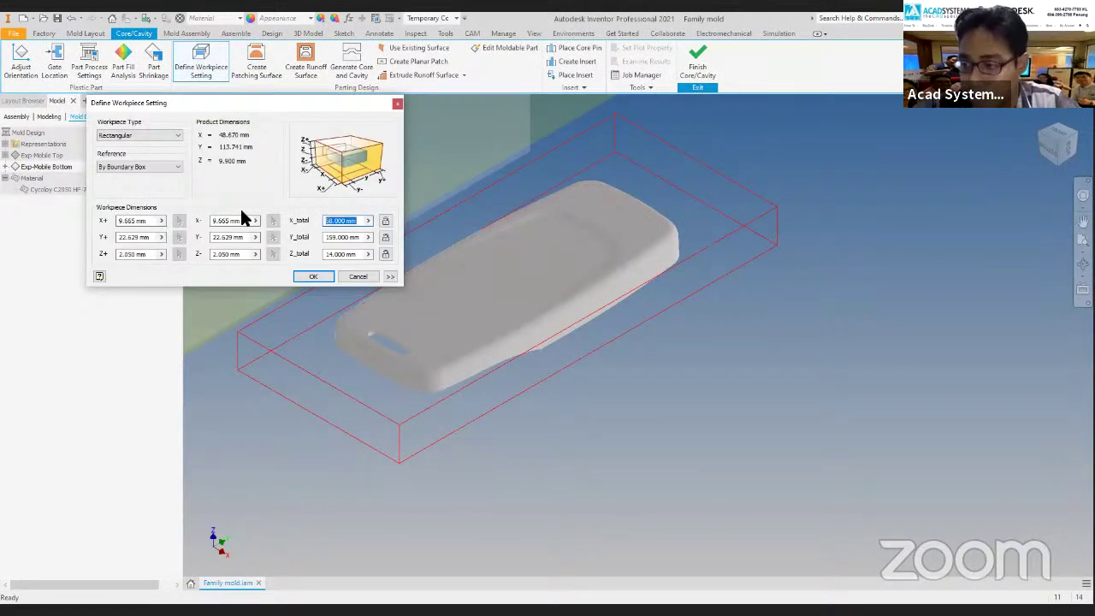
# Define a rectangular workpiece for the bottom cover by boundary box, with X total 100 mm and Z total 60 mm.
pyautogui.write('100')
pyautogui.doubleClick(347, 254)
pyautogui.write('60')
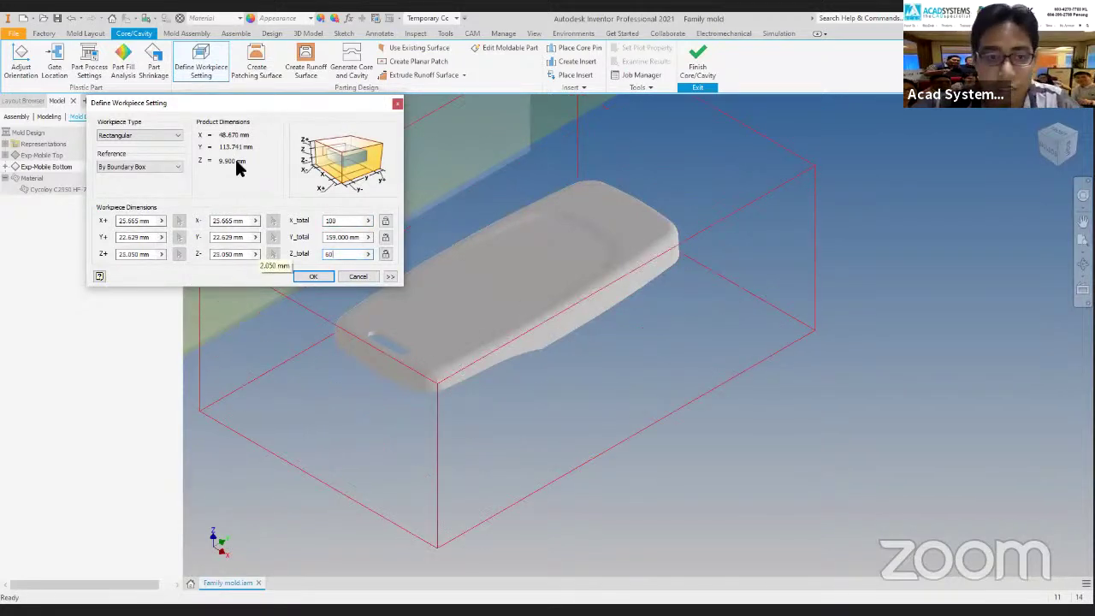
pyautogui.click(302, 277)
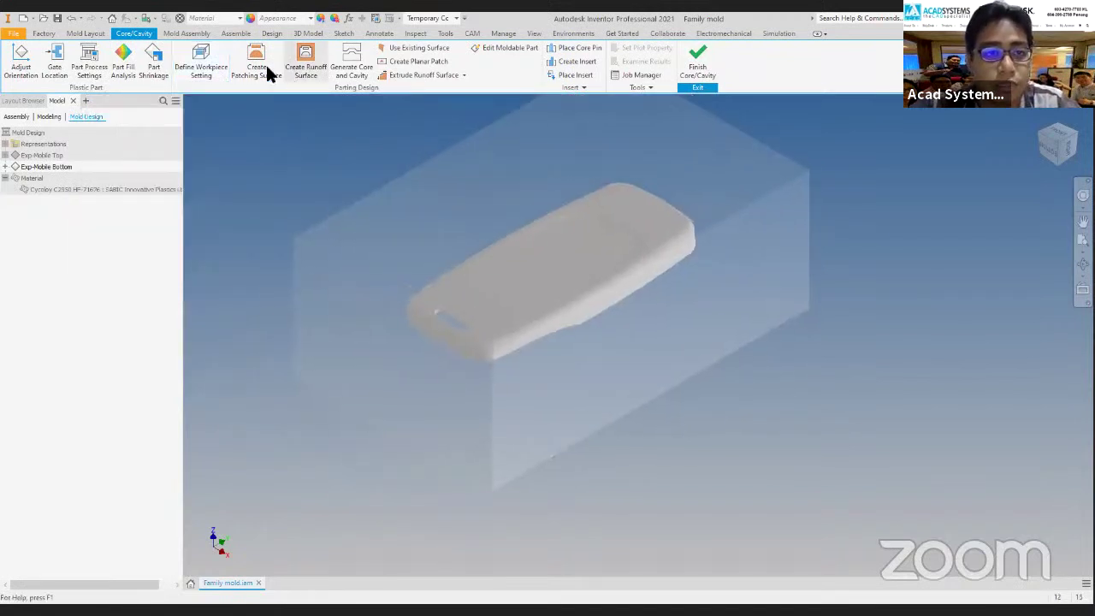
# Patch the bottom cover's slot opening and create an automatically detected runoff surface around its rim.
pyautogui.click(250, 70)
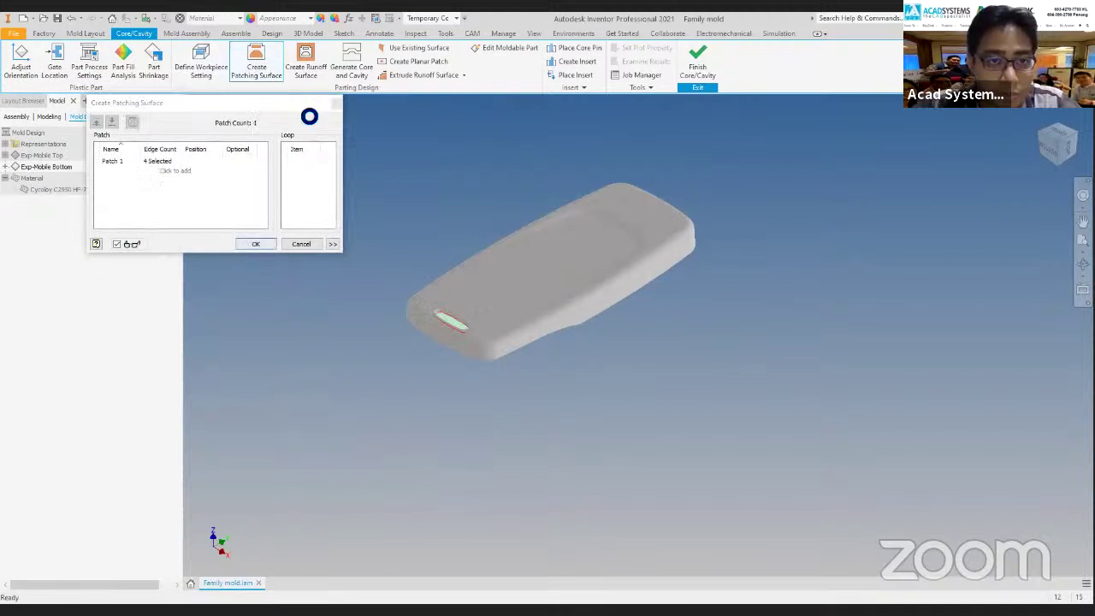
pyautogui.click(306, 66)
pyautogui.click(98, 124)
pyautogui.click(171, 215)
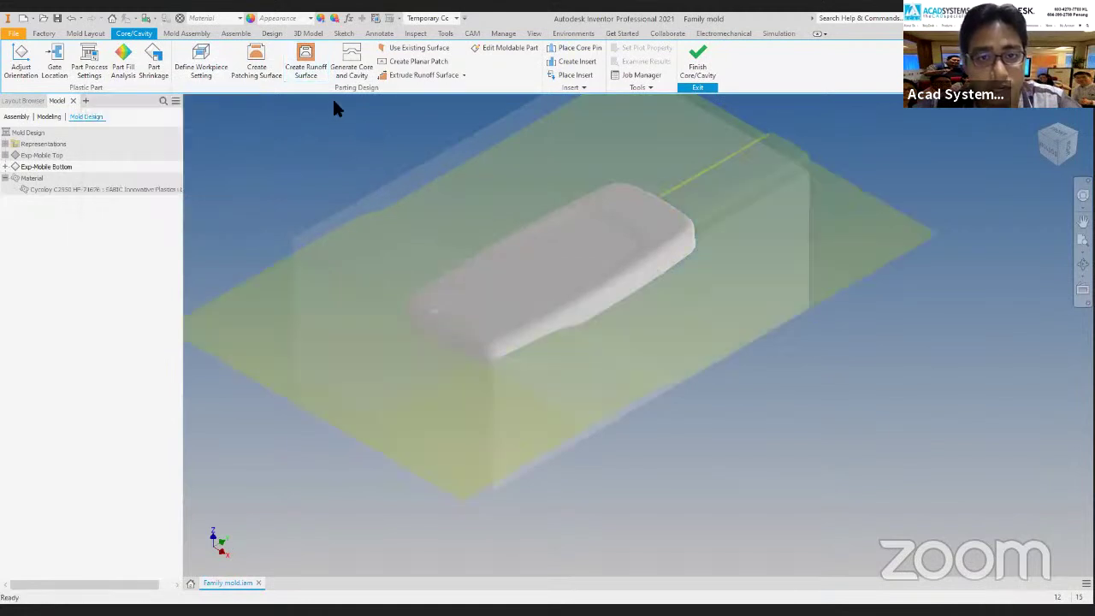
# Preview and generate the bottom cover's core and cavity, and finish its Core/Cavity design.
pyautogui.click(358, 71)
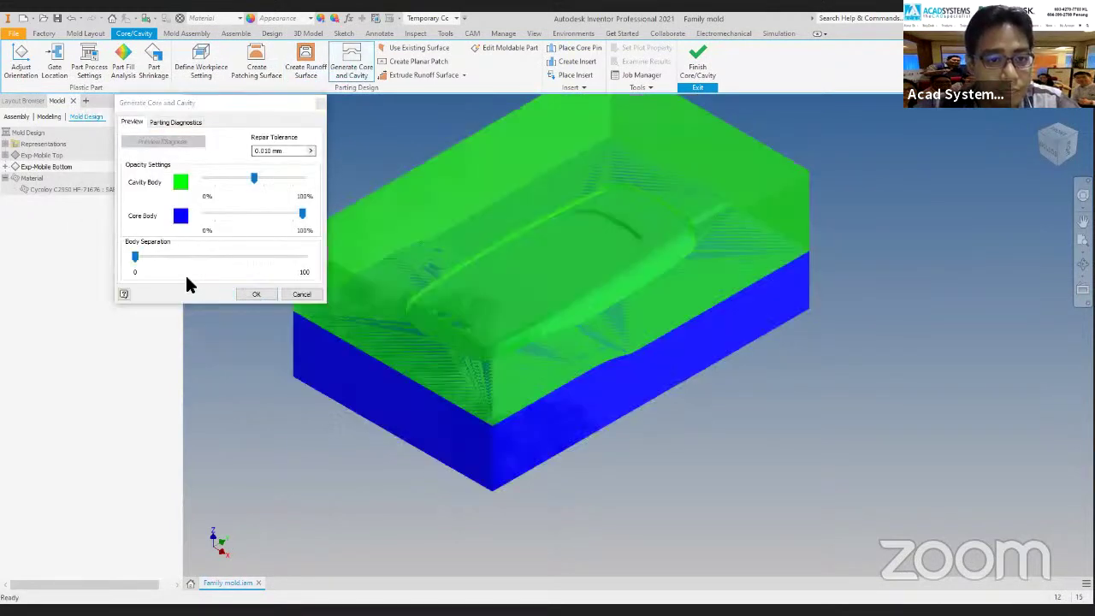
pyautogui.moveTo(291, 258); pyautogui.dragTo(167, 289)
pyautogui.click(254, 294)
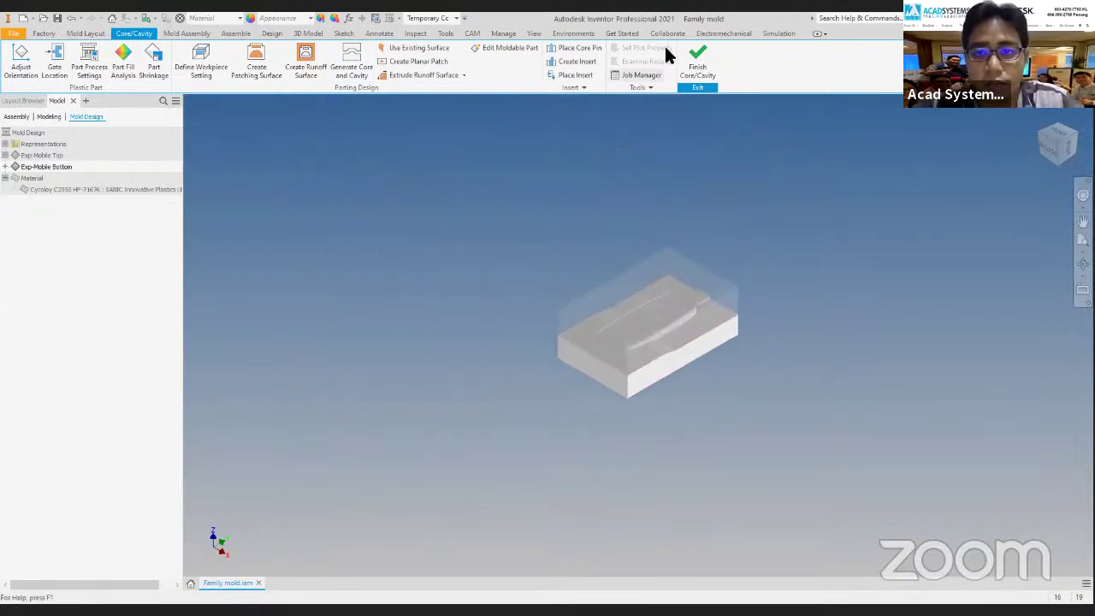
pyautogui.click(697, 69)
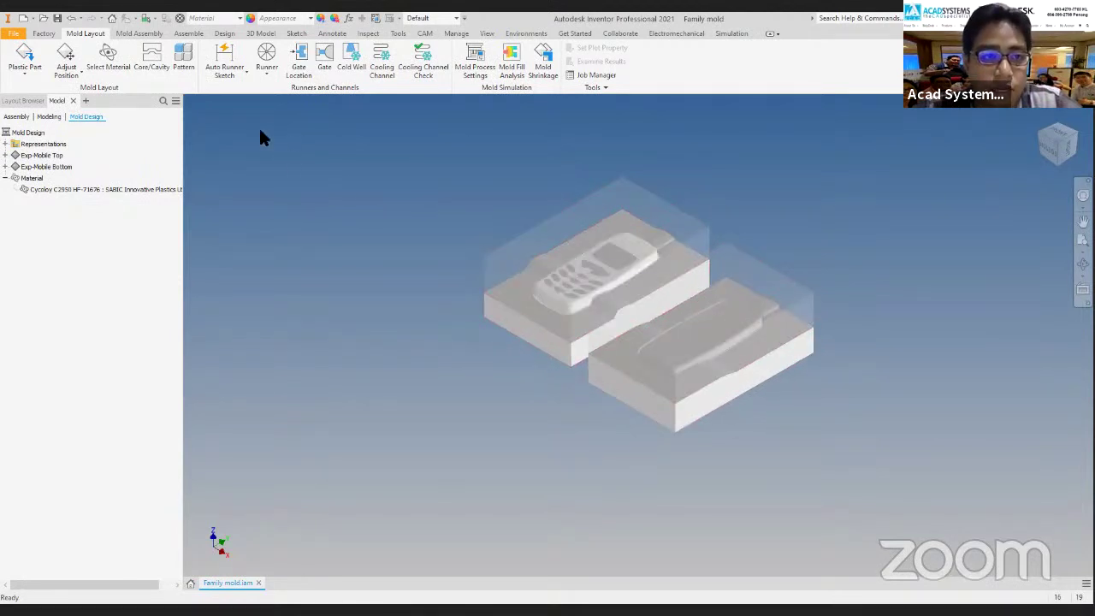
# Start a rectangular Pattern with the phone's top cover as the plastic part.
pyautogui.click(188, 68)
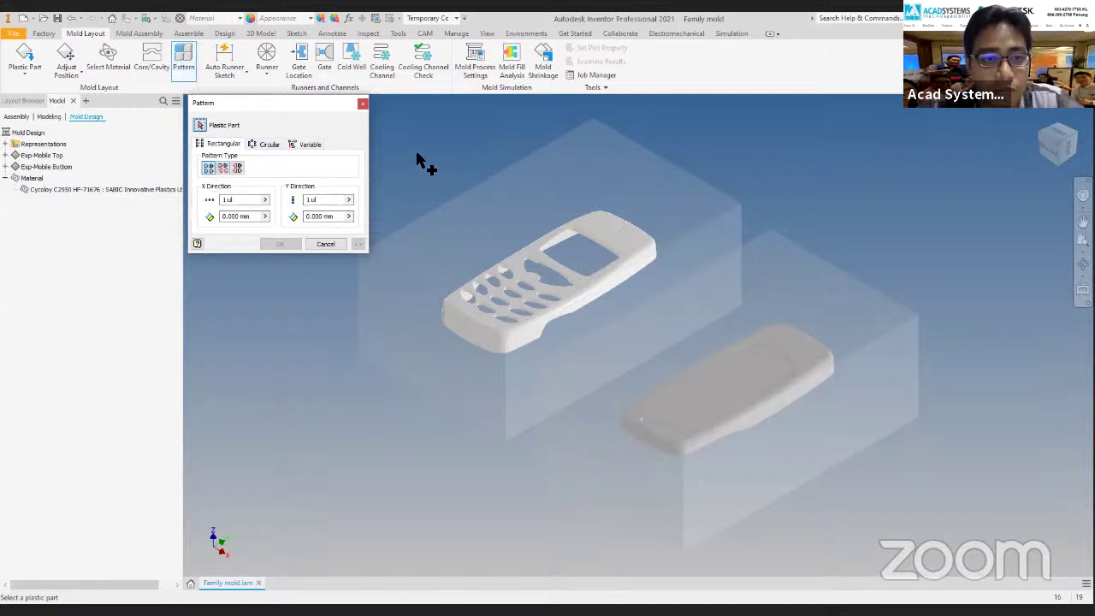
pyautogui.scroll(-3, 416, 163)
pyautogui.moveTo(415, 163); pyautogui.dragTo(494, 211, button='middle')
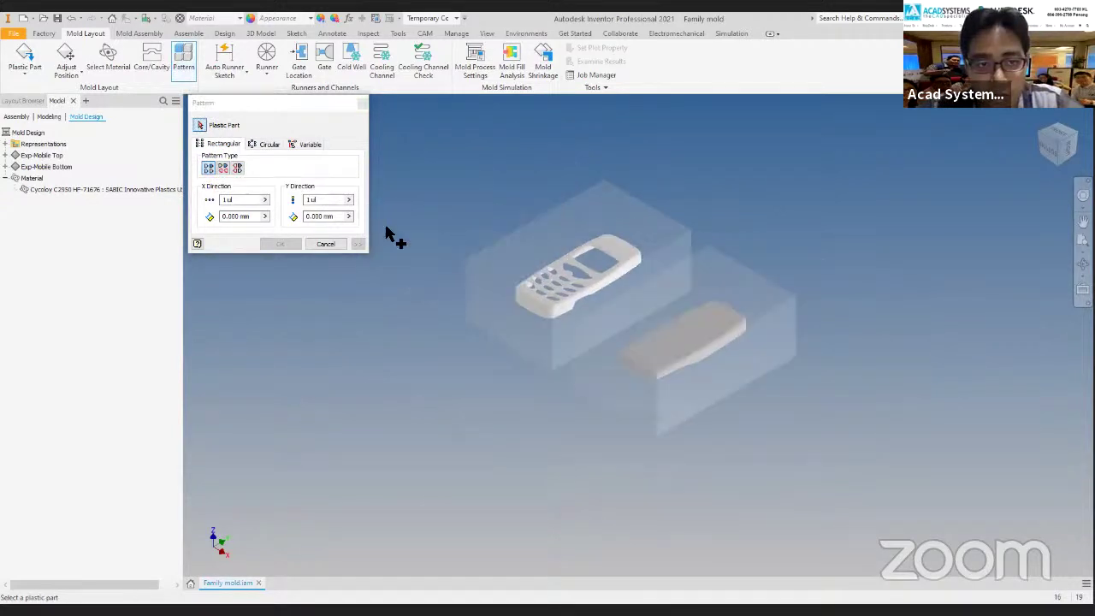
pyautogui.click(586, 289)
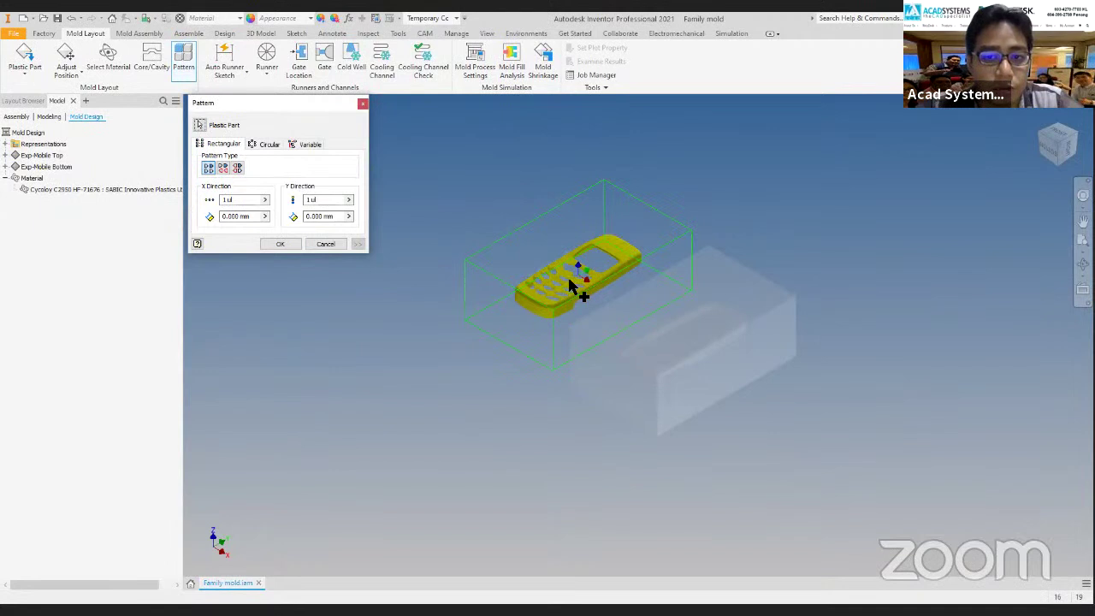
pyautogui.scroll(3, 572, 283)
pyautogui.doubleClick(233, 200)
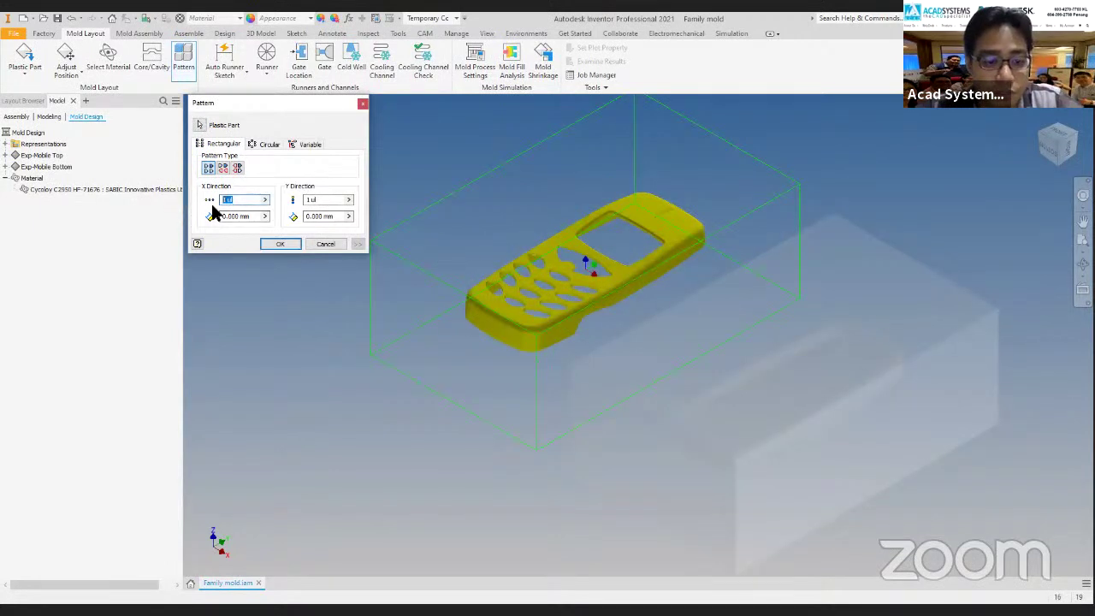
pyautogui.write('2')
pyautogui.scroll(-2, 652, 252)
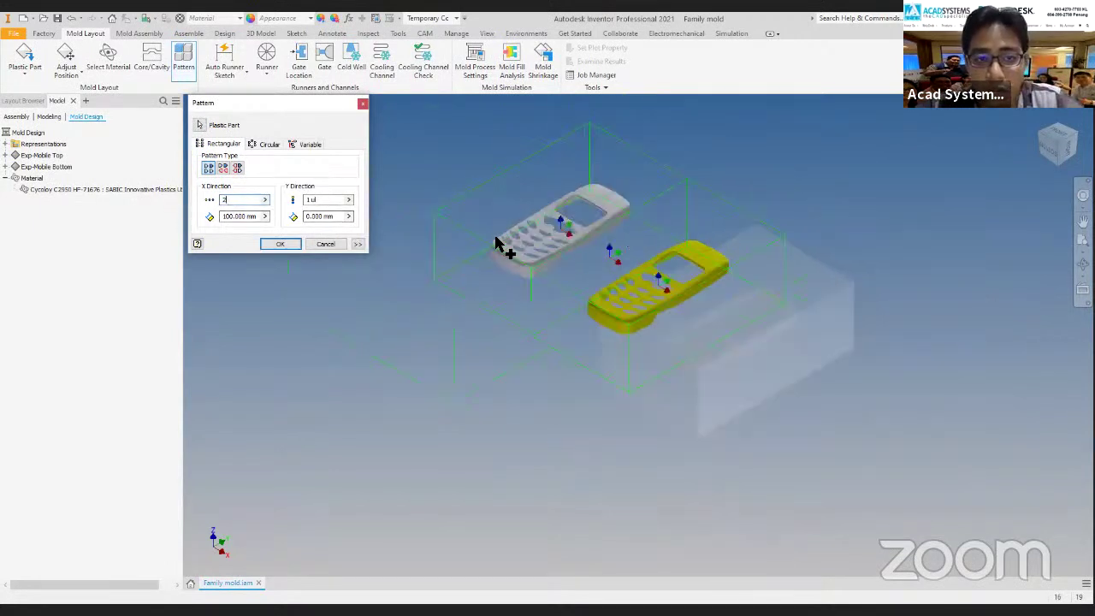
pyautogui.click(319, 200)
pyautogui.moveTo(244, 199); pyautogui.dragTo(118, 197)
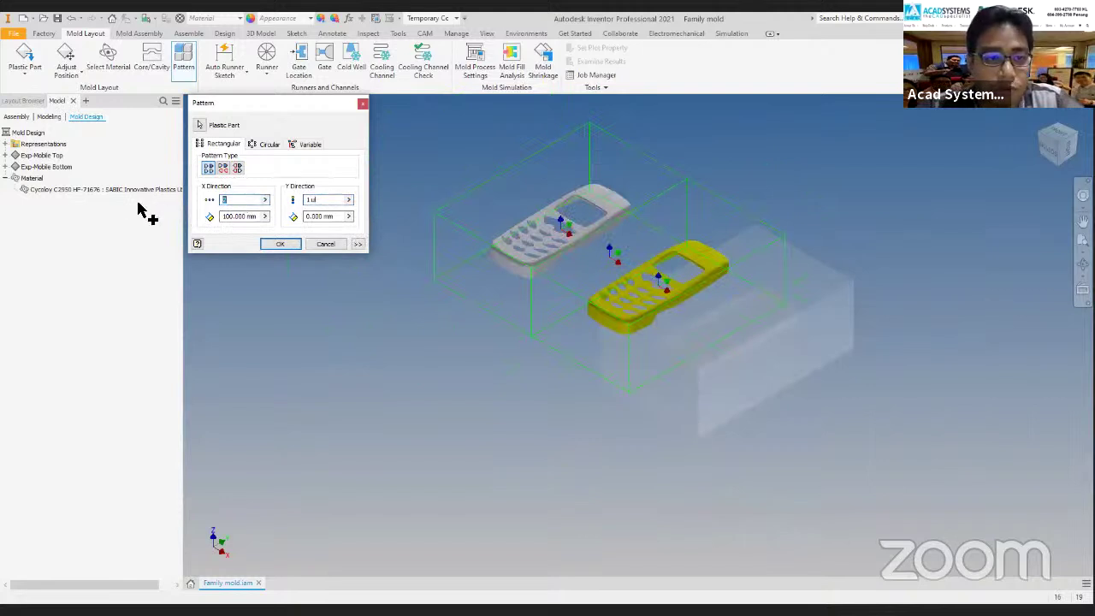
pyautogui.write('1')
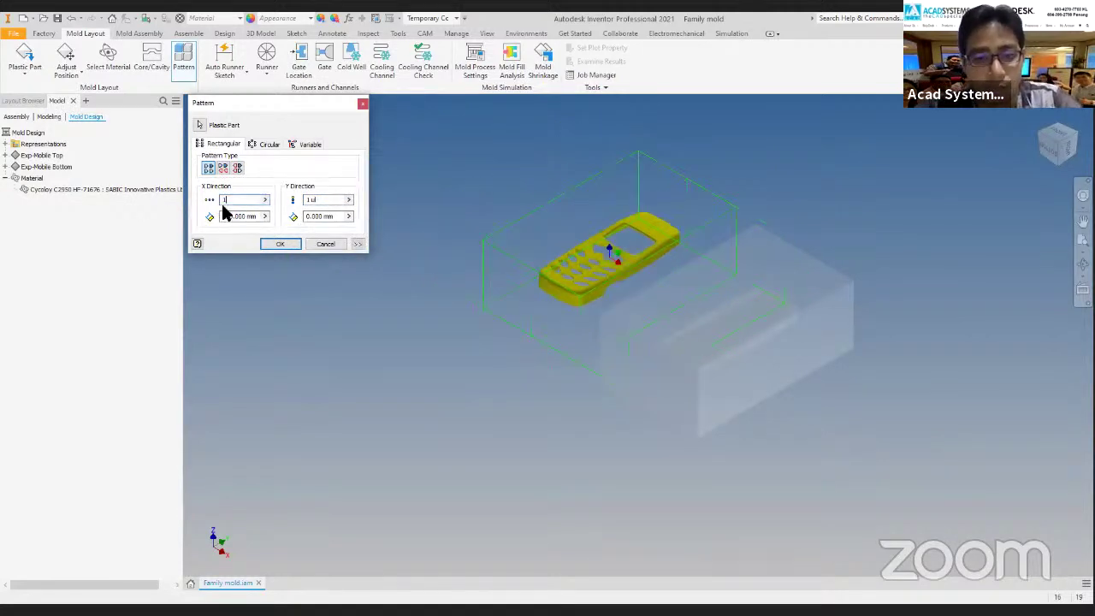
# Set the top cover's pattern to 2 instances in the Y direction with a spacing of 180 mm.
pyautogui.doubleClick(335, 199)
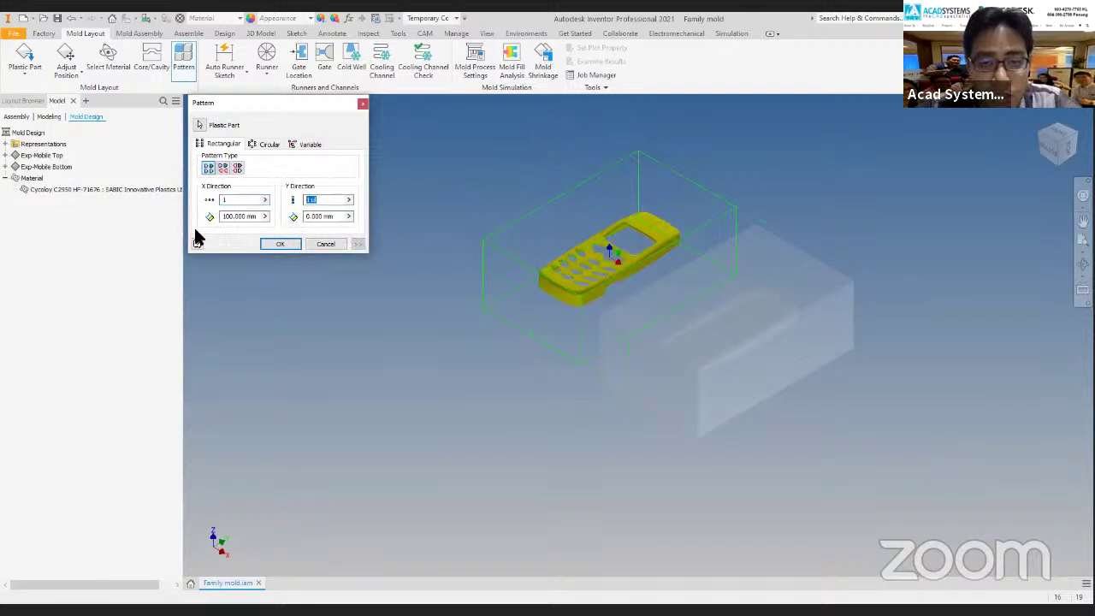
pyautogui.write('2')
pyautogui.scroll(-2, 509, 248)
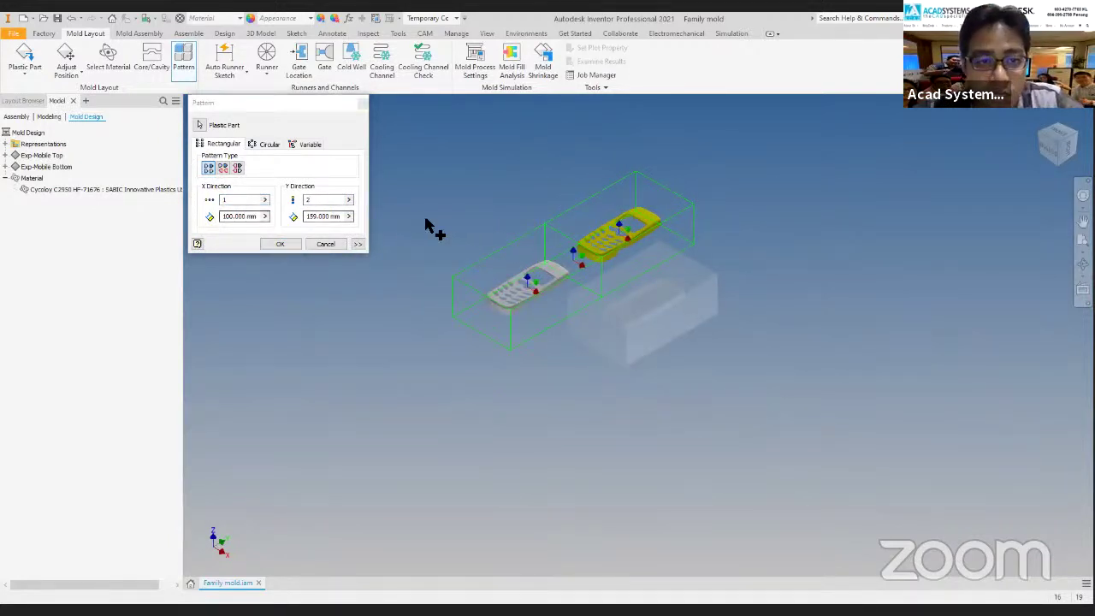
pyautogui.press('Tab')
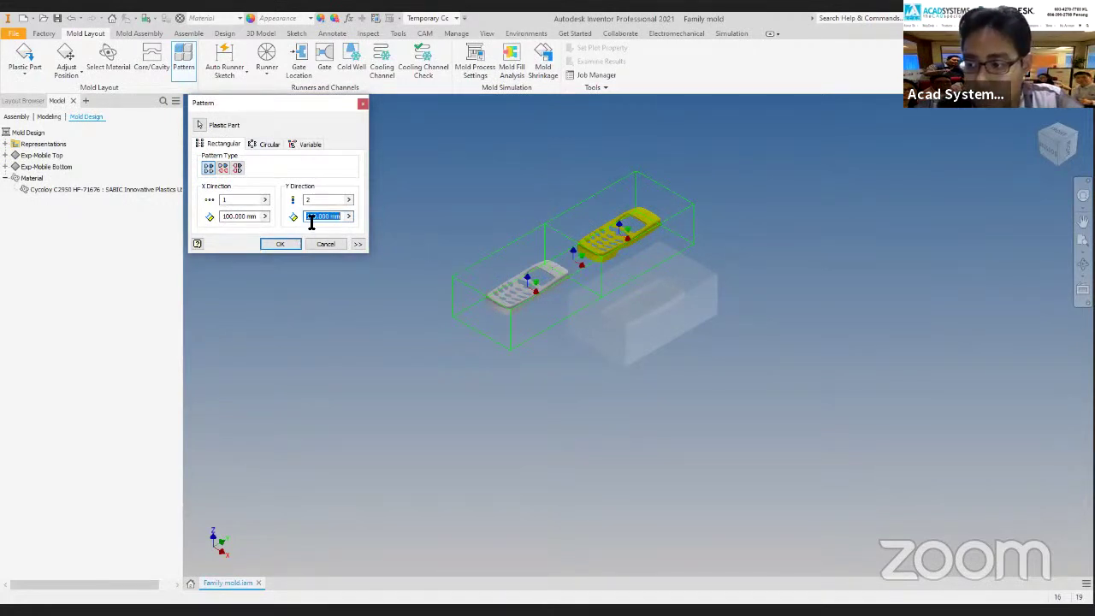
pyautogui.write('180')
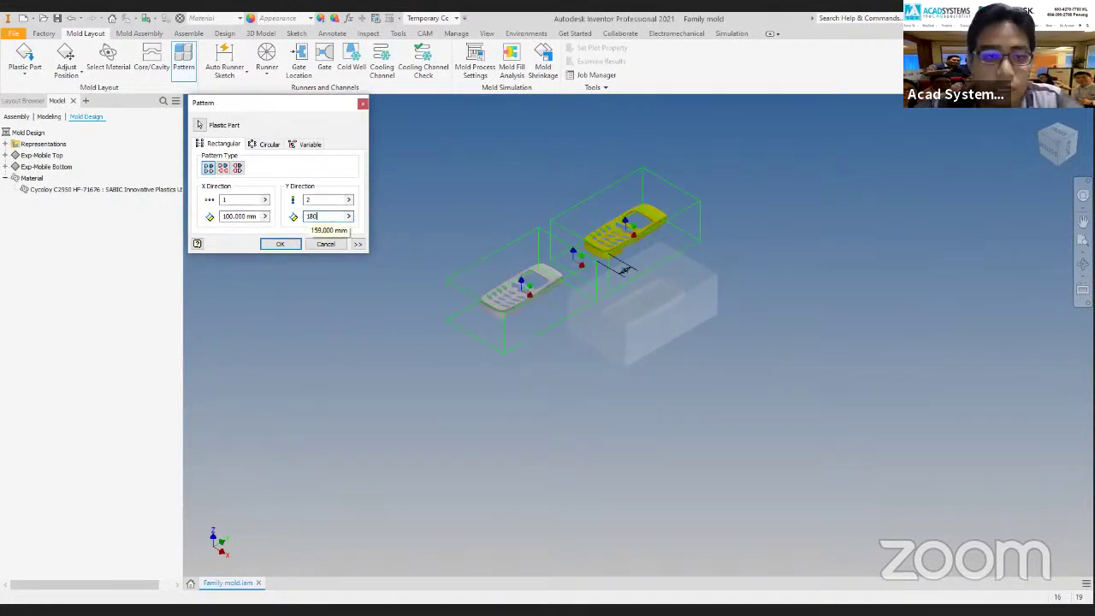
pyautogui.scroll(-3, 578, 265)
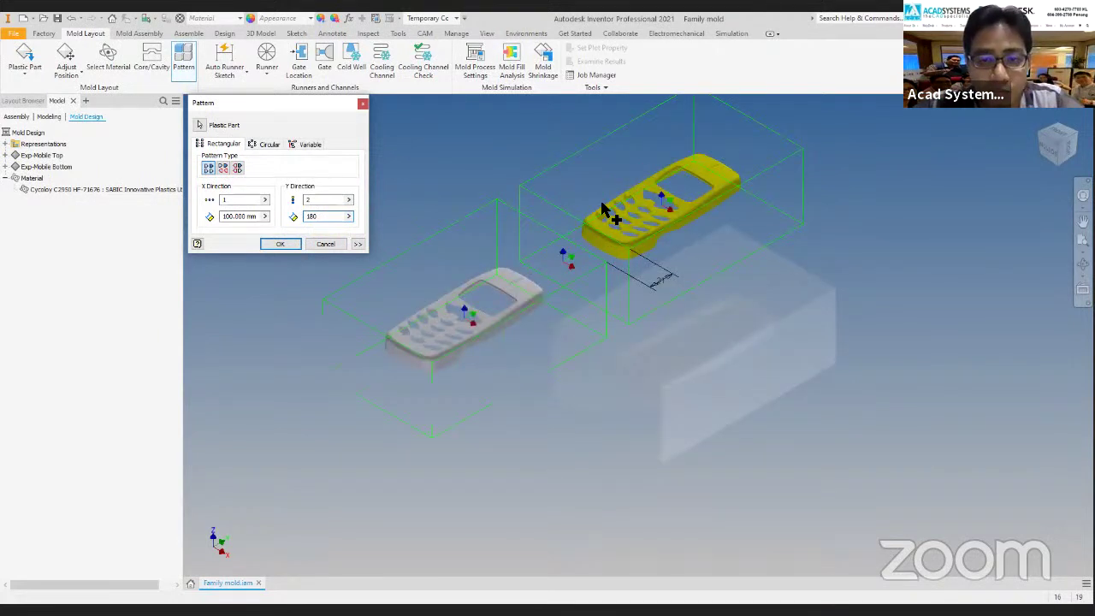
pyautogui.moveTo(610, 278); pyautogui.dragTo(627, 354, button='middle')
pyautogui.scroll(-2, 631, 352)
pyautogui.scroll(-1, 650, 291)
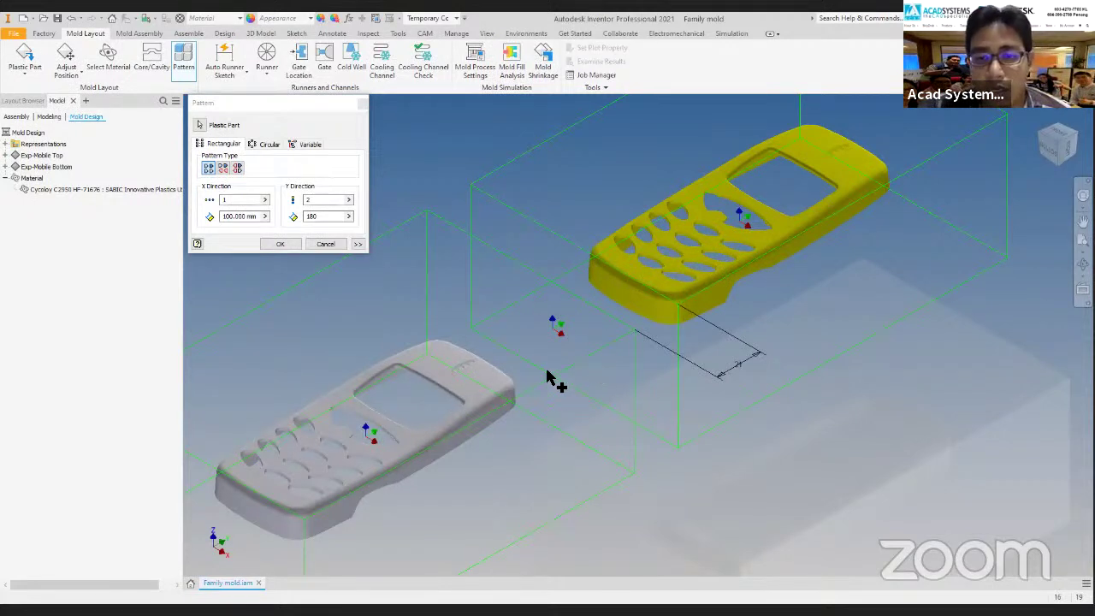
pyautogui.moveTo(419, 361); pyautogui.dragTo(699, 222, button='middle')
pyautogui.scroll(-1, 700, 226)
pyautogui.scroll(-2, 689, 231)
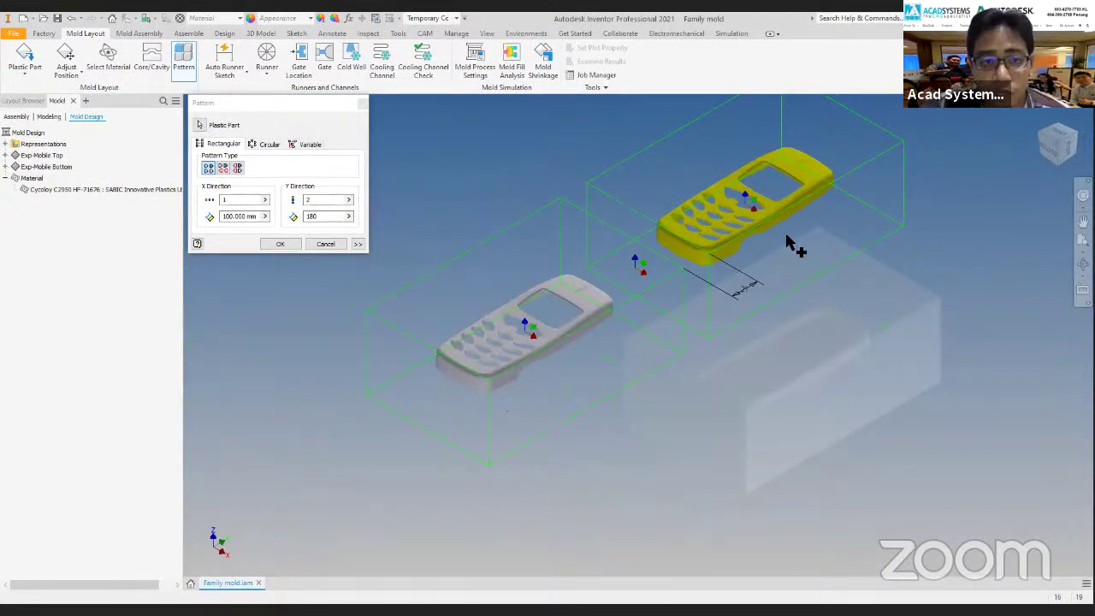
# Switch the rectangular pattern type to the one that turns the second top cover by 180 degrees.
pyautogui.click(222, 169)
pyautogui.scroll(2, 580, 289)
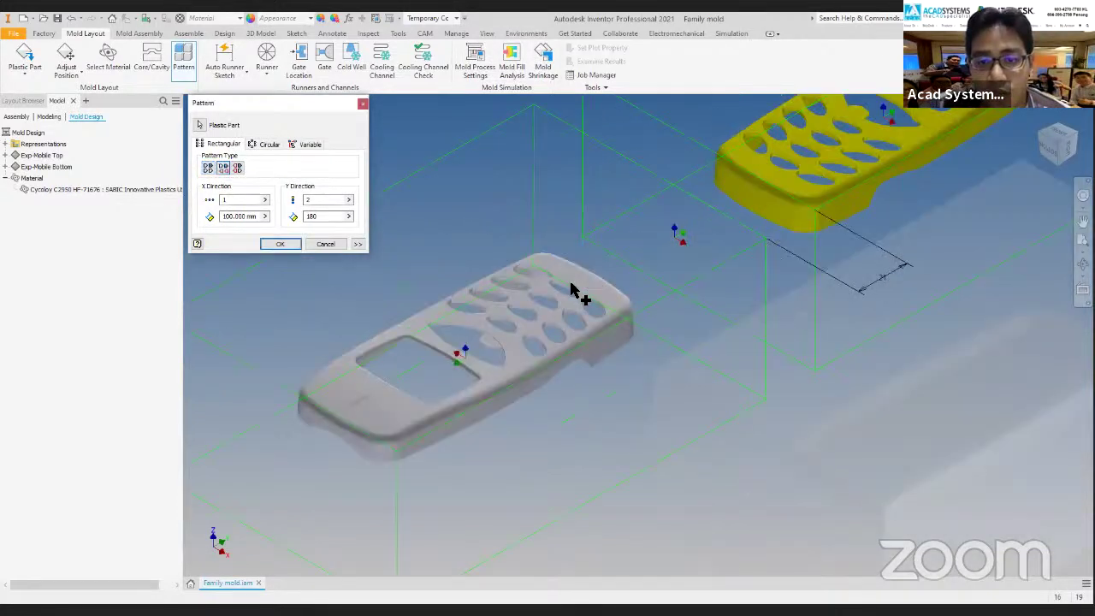
pyautogui.scroll(2, 475, 329)
pyautogui.scroll(-3, 581, 291)
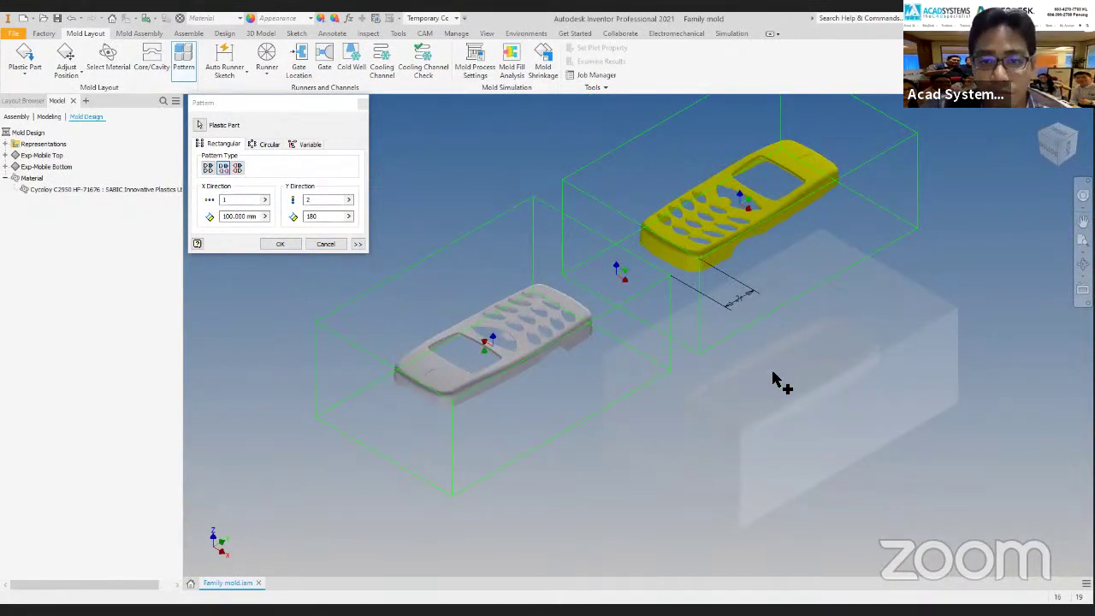
pyautogui.scroll(-2, 774, 381)
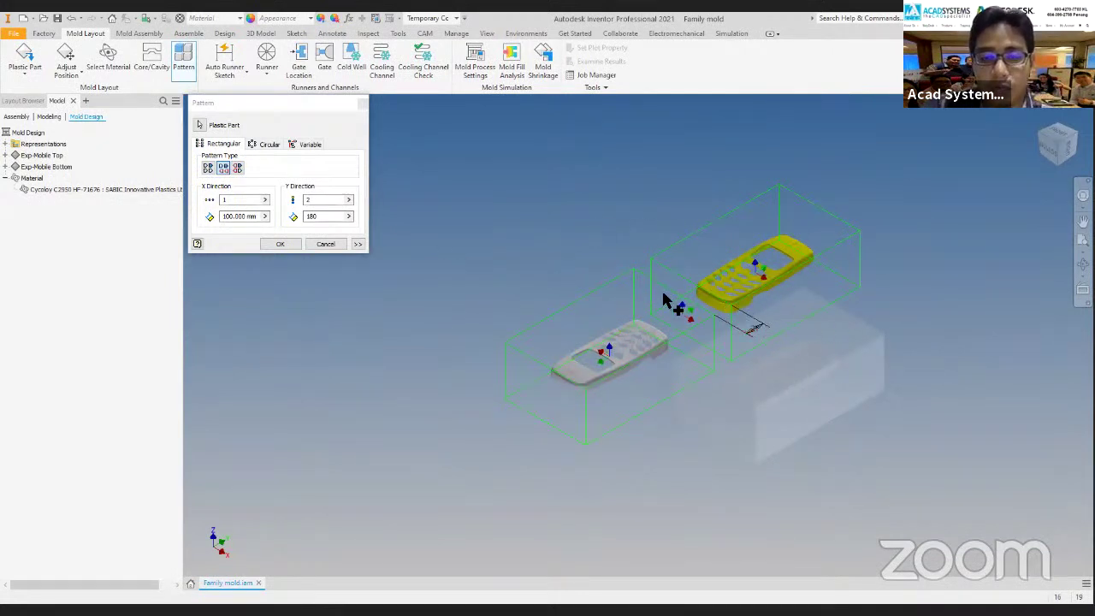
# Convert the top cover's layout to a variable pattern inherited from the last pattern, with X offset -60 mm for both elements, and create it.
pyautogui.click(310, 145)
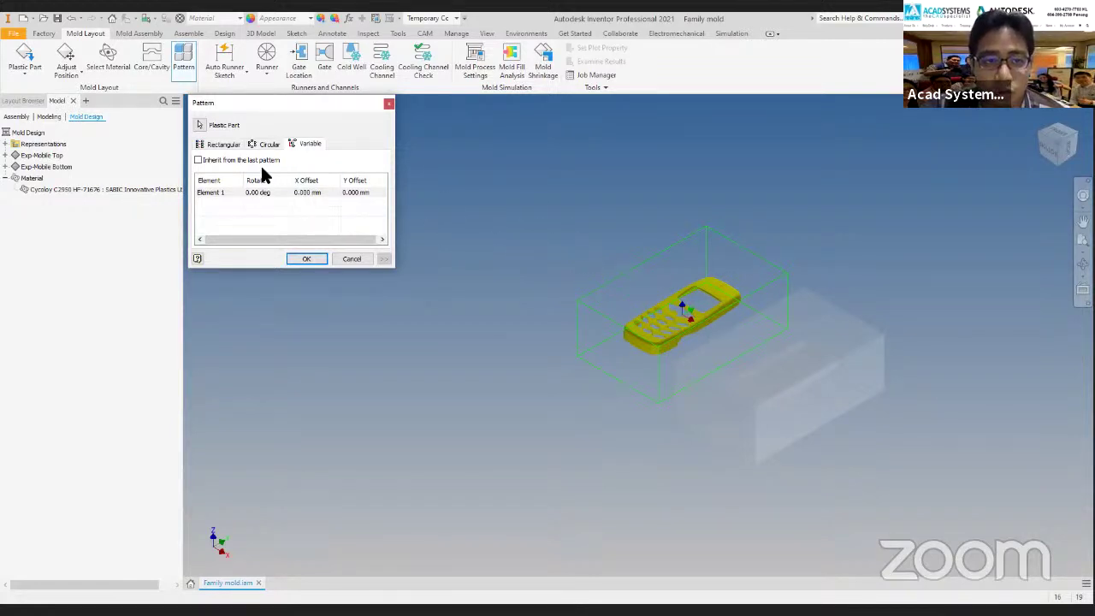
pyautogui.click(227, 144)
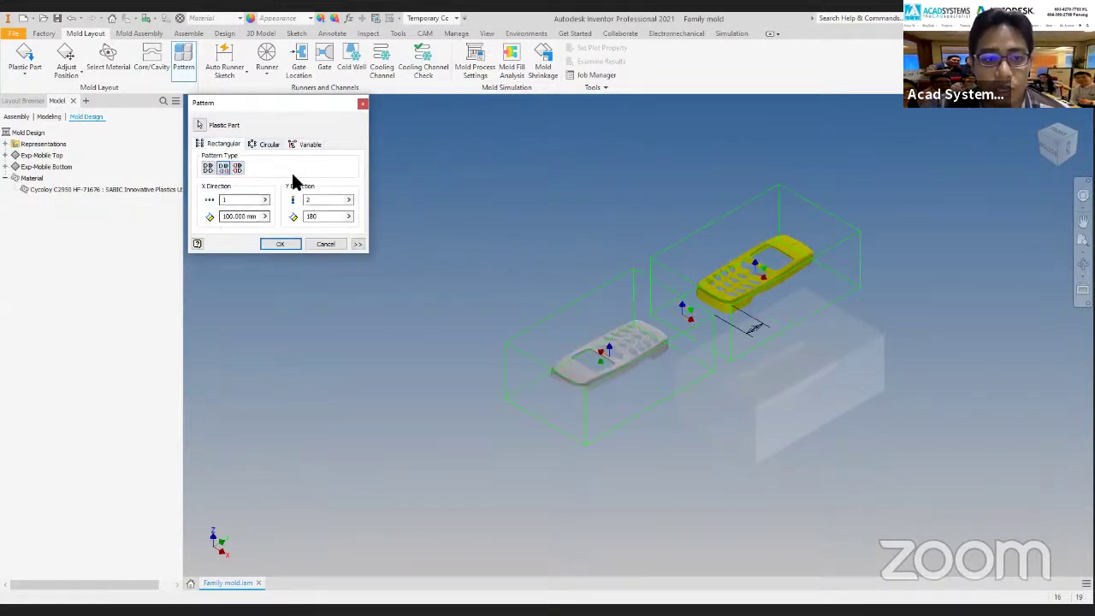
pyautogui.click(306, 144)
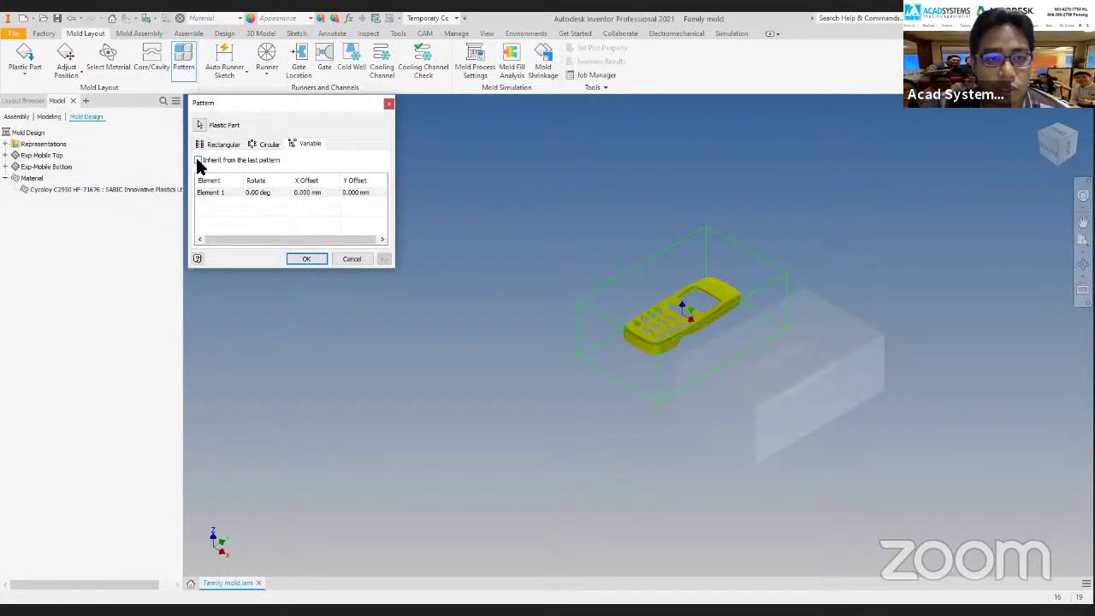
pyautogui.click(198, 161)
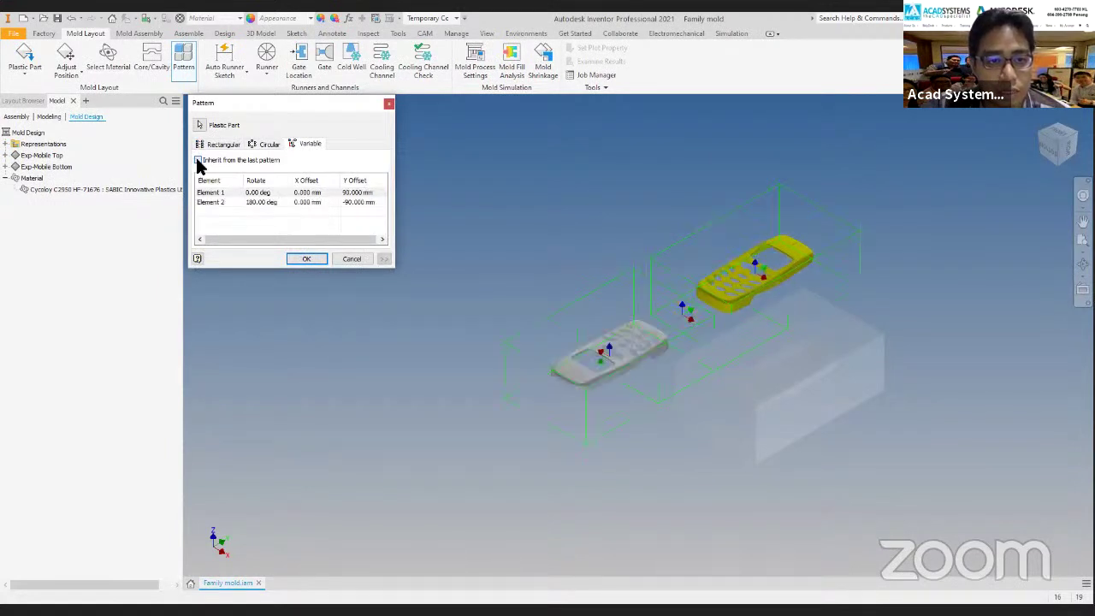
pyautogui.click(316, 194)
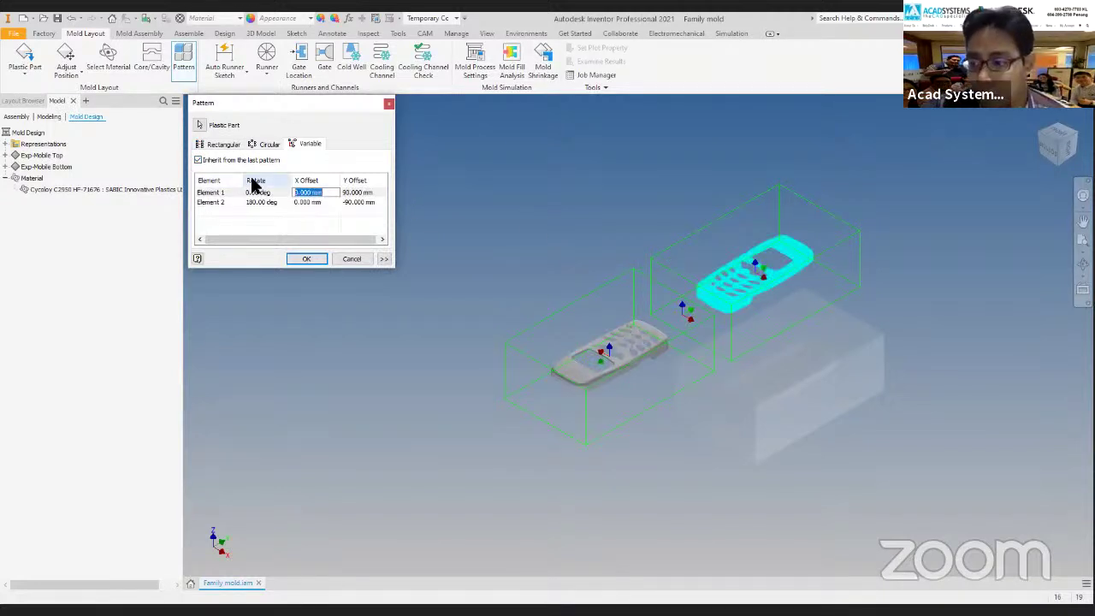
pyautogui.write('-60')
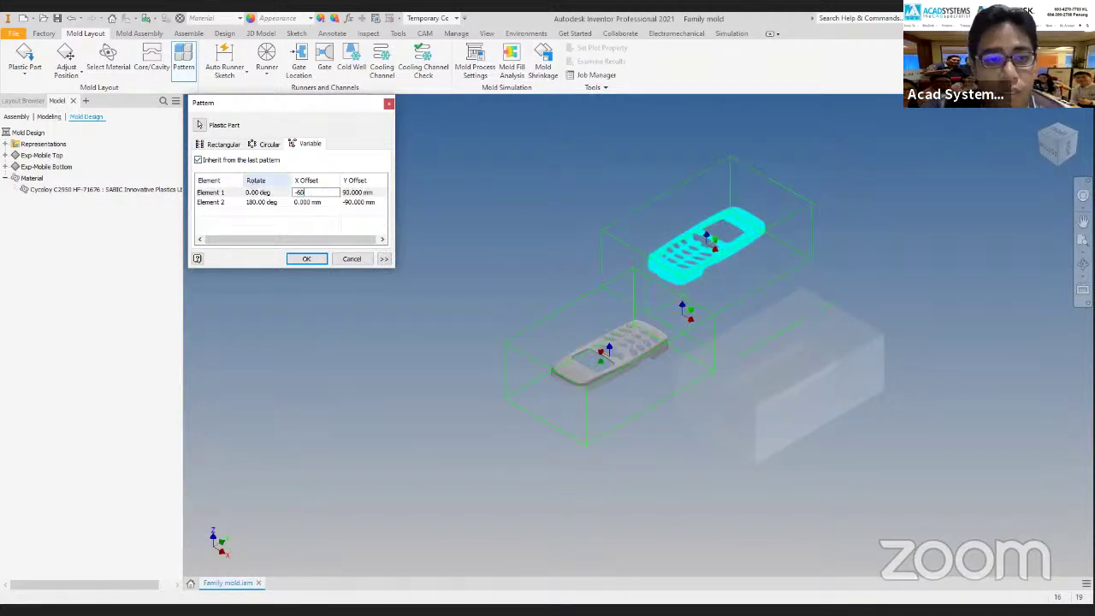
pyautogui.click(316, 202)
pyautogui.write('-60')
pyautogui.click(309, 260)
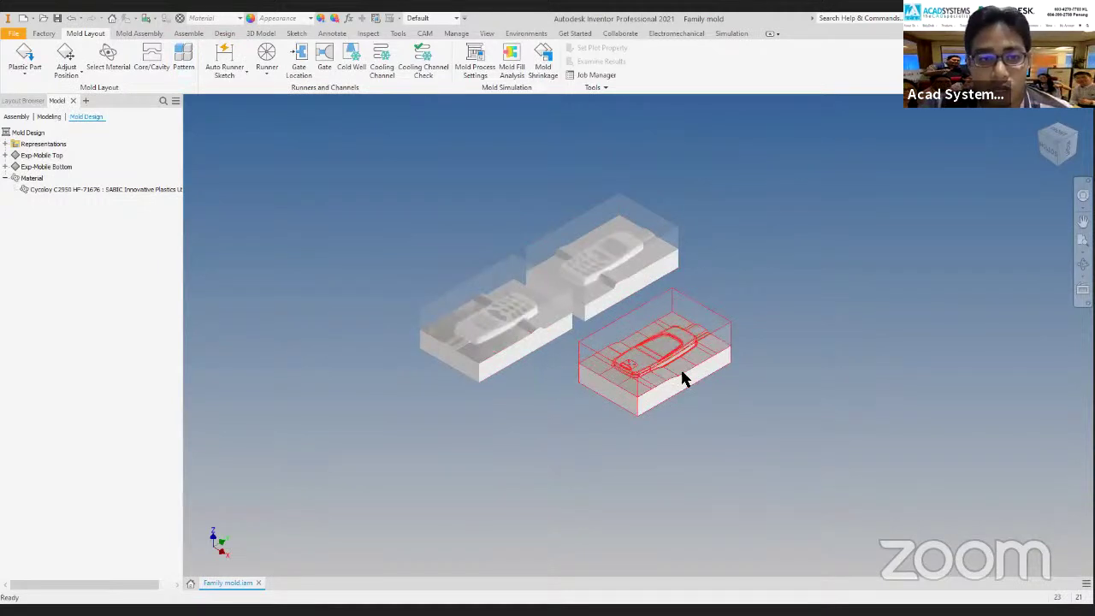
# Start a rectangular pattern of the bottom cover with 2 instances in the Y direction spaced 180 mm apart.
pyautogui.click(195, 70)
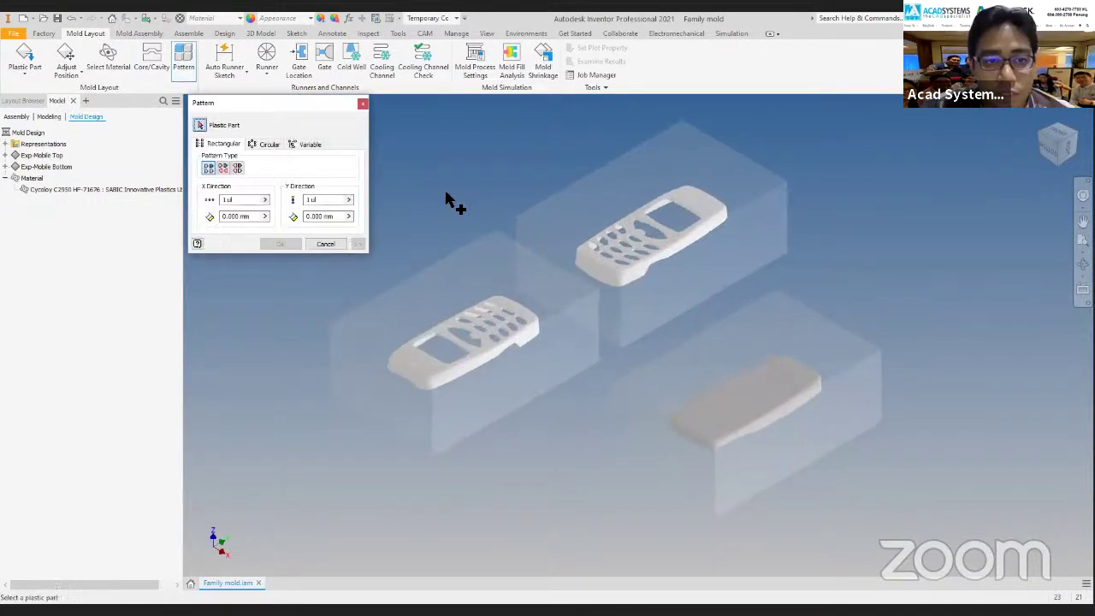
pyautogui.click(631, 336)
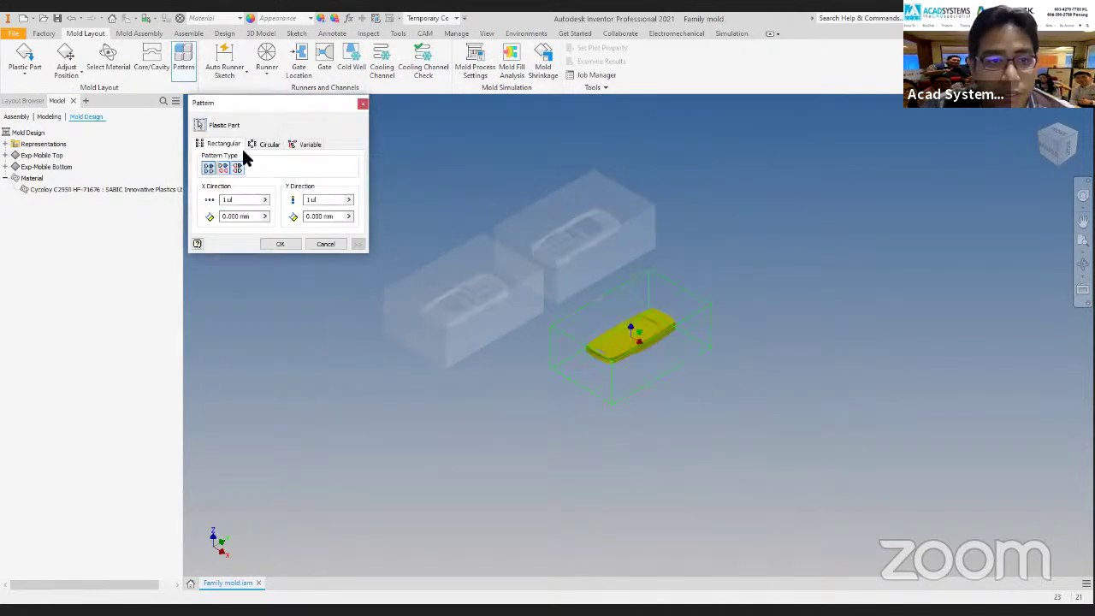
pyautogui.click(322, 201)
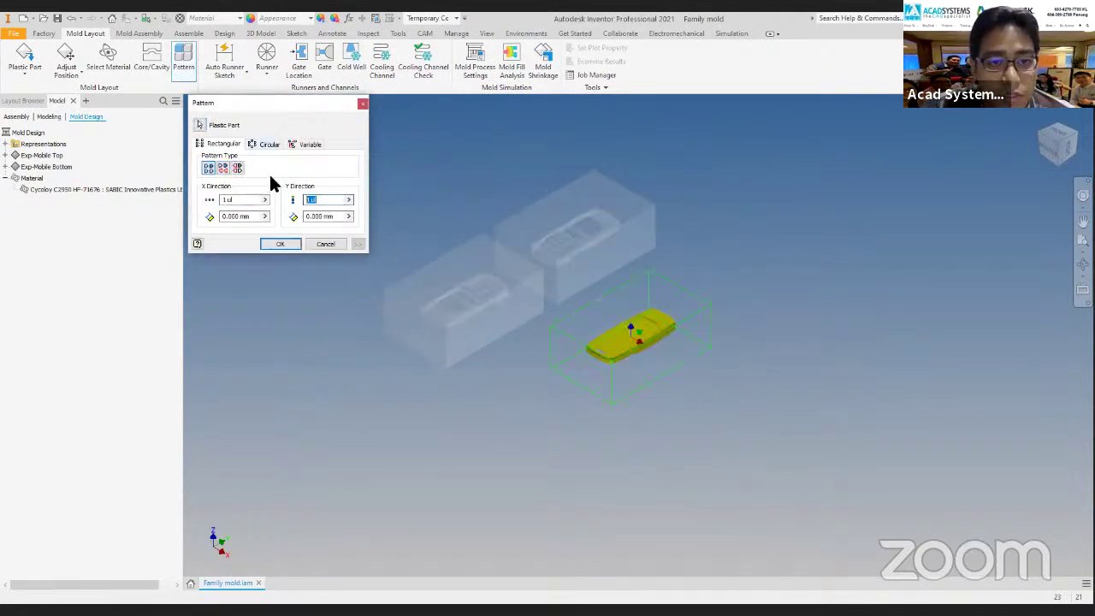
pyautogui.write('2')
pyautogui.click(333, 216)
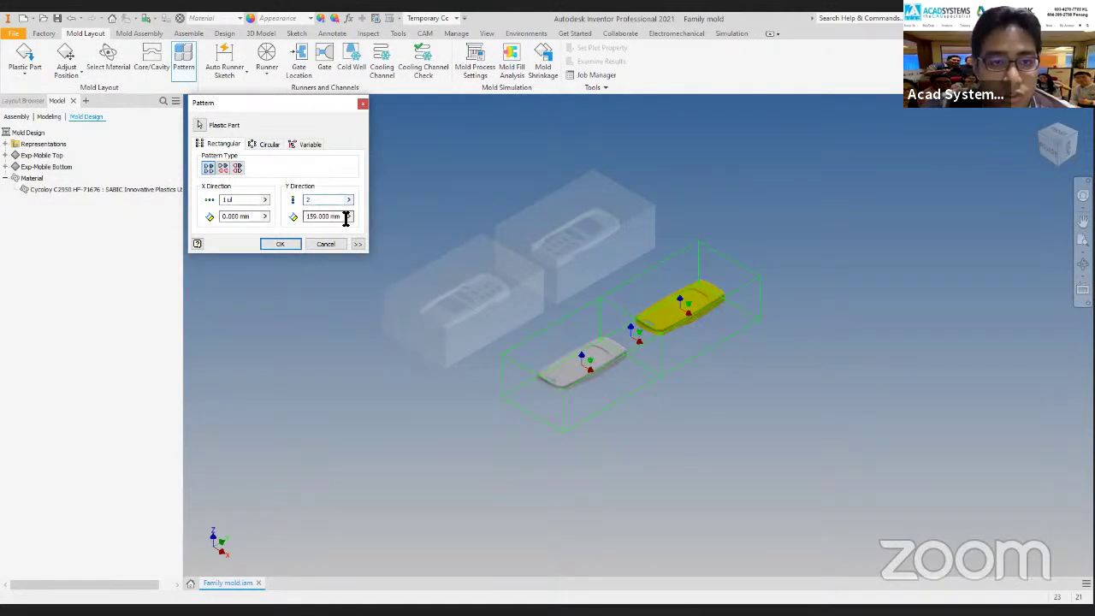
pyautogui.write('180')
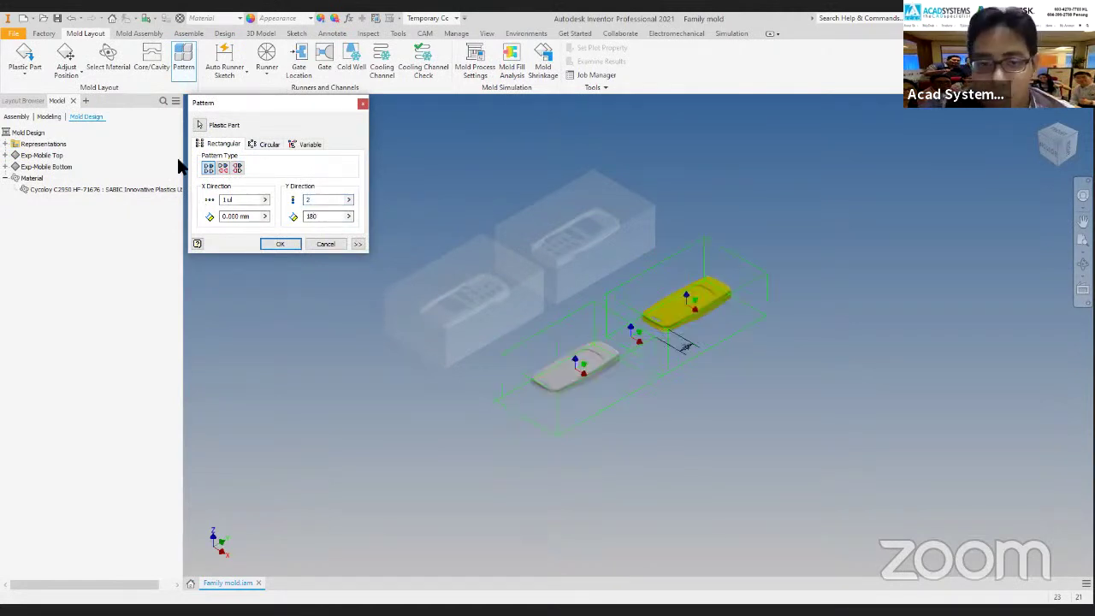
# Make the bottom cover's pattern variable, inheriting the last pattern, set both elements' X offset to -60 mm, and create it.
pyautogui.click(308, 145)
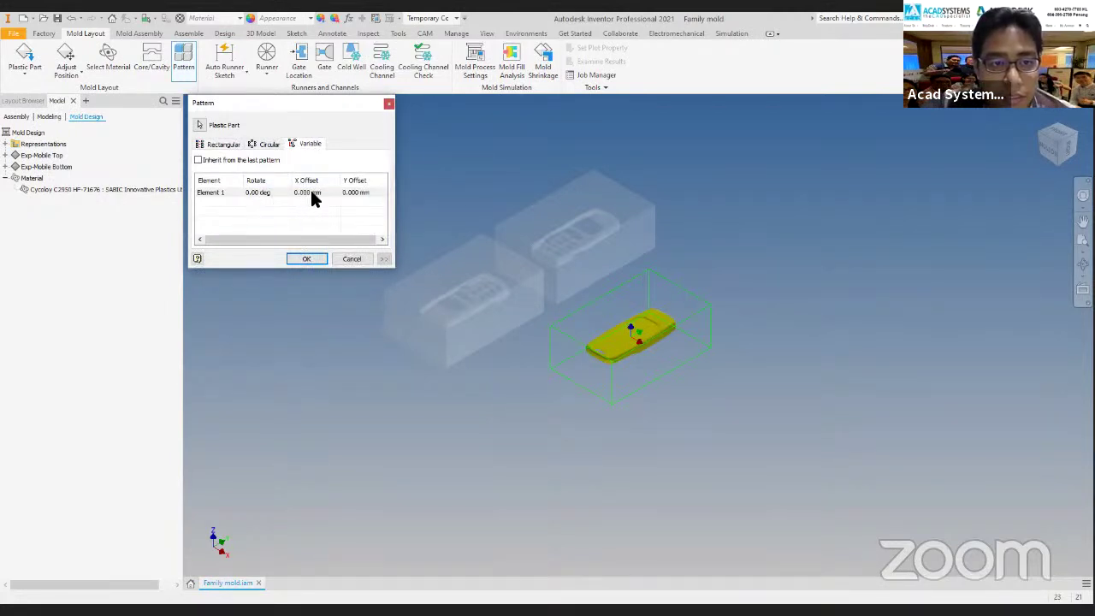
pyautogui.click(198, 160)
pyautogui.click(311, 195)
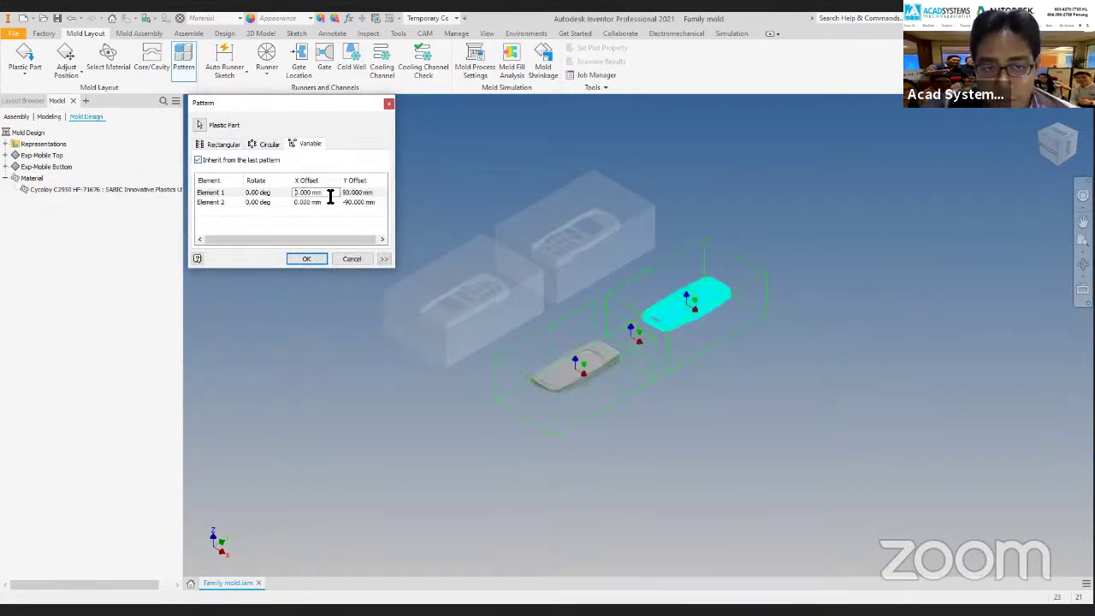
pyautogui.write('-')
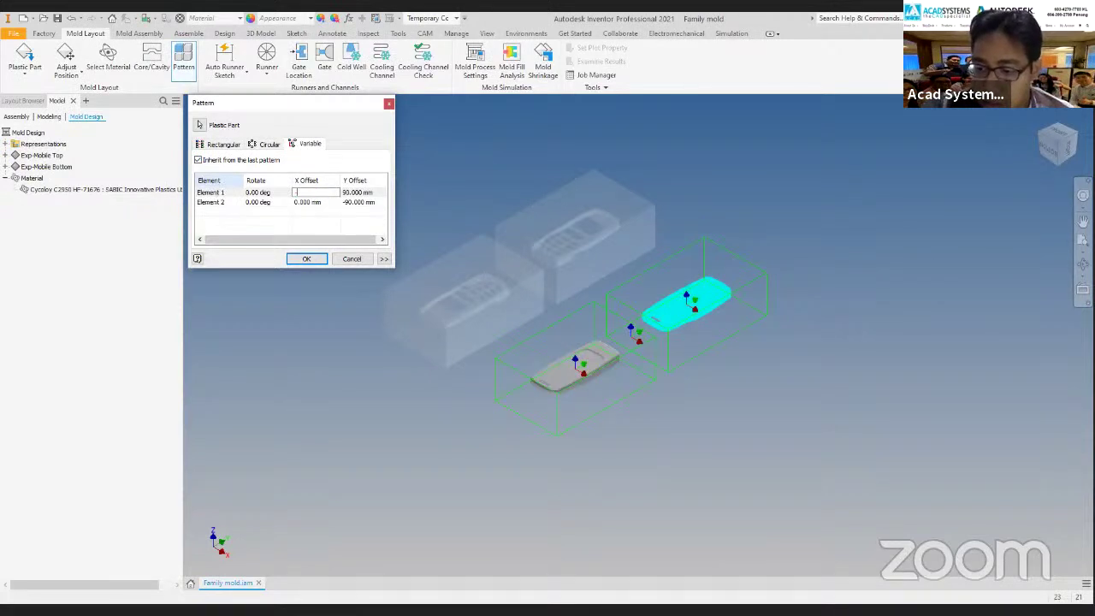
pyautogui.write('60')
pyautogui.click(323, 203)
pyautogui.write('-60')
pyautogui.click(306, 259)
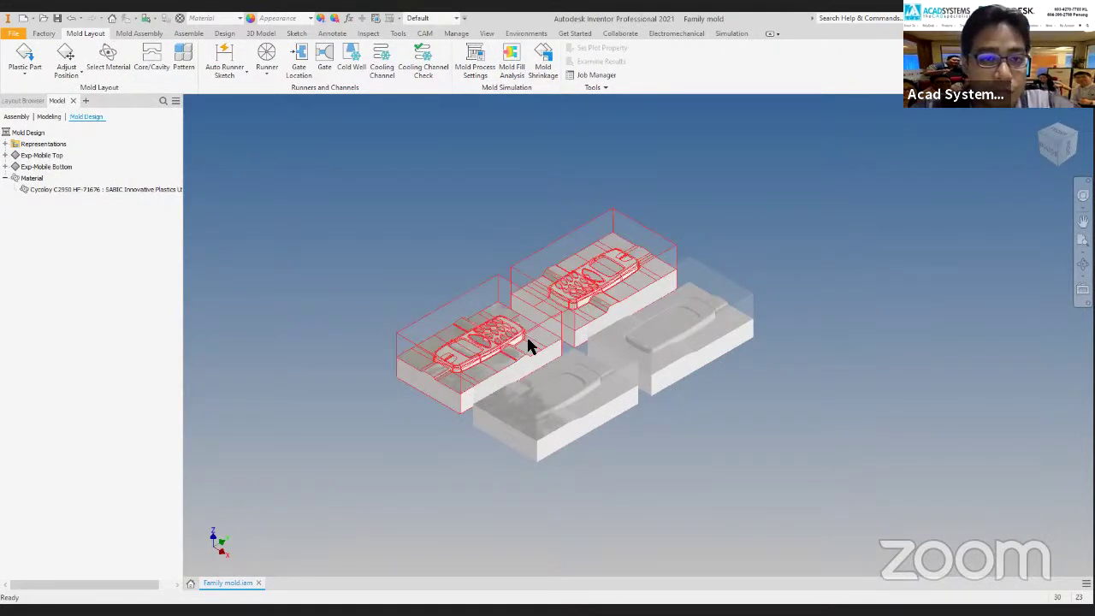
pyautogui.scroll(6, 564, 321)
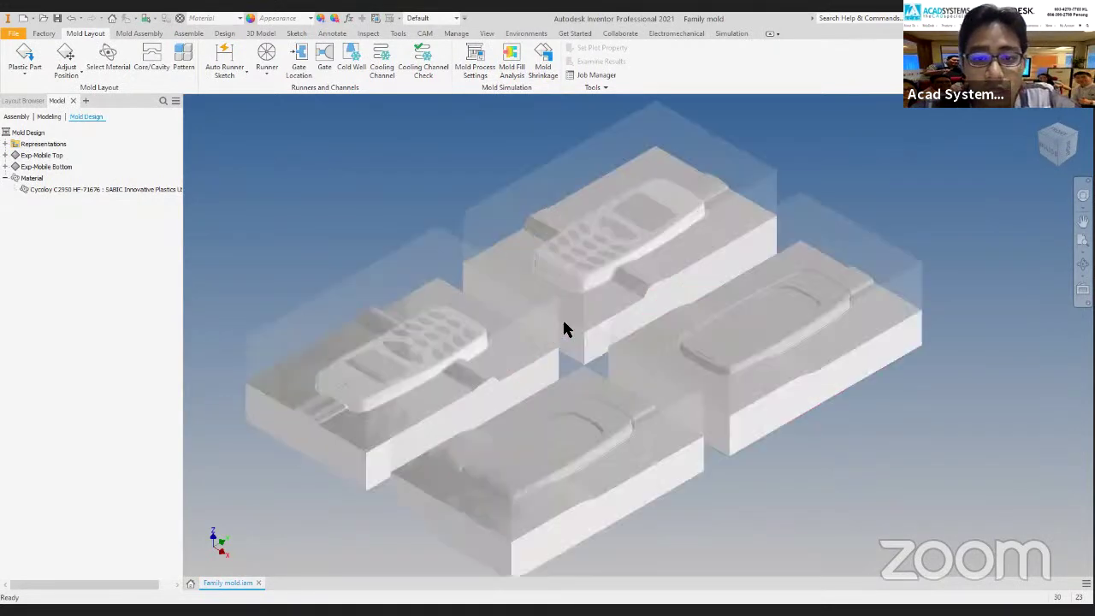
pyautogui.scroll(-3, 509, 253)
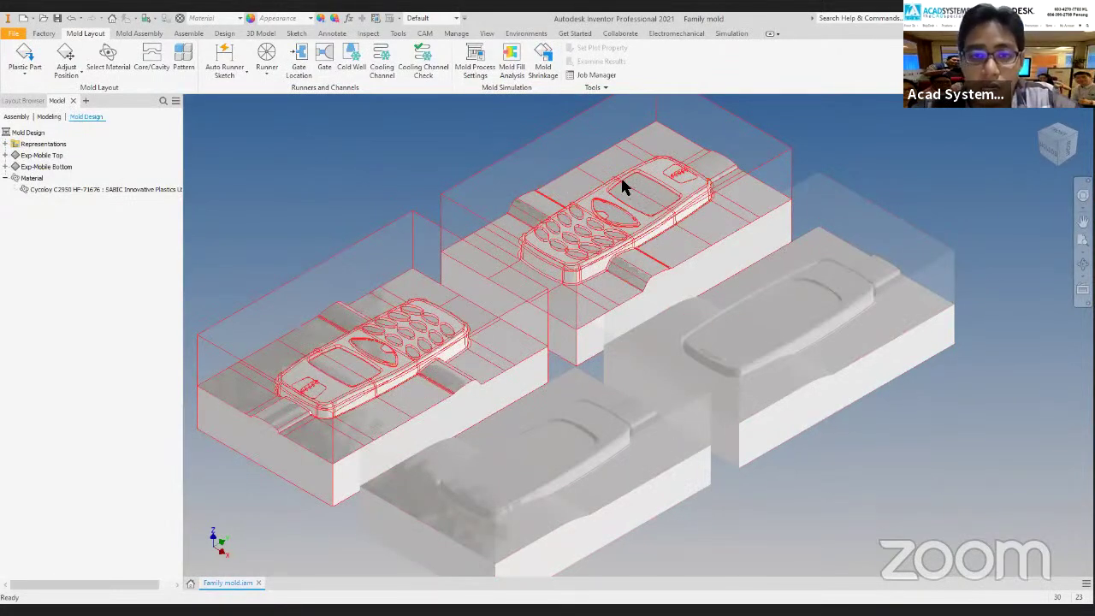
pyautogui.scroll(3, 552, 242)
pyautogui.moveTo(574, 266)
pyautogui.mouseDown(button='middle')
pyautogui.moveTo(603, 290)
pyautogui.moveTo(569, 283)
pyautogui.mouseUp(button='middle')
pyautogui.scroll(-4, 567, 283)
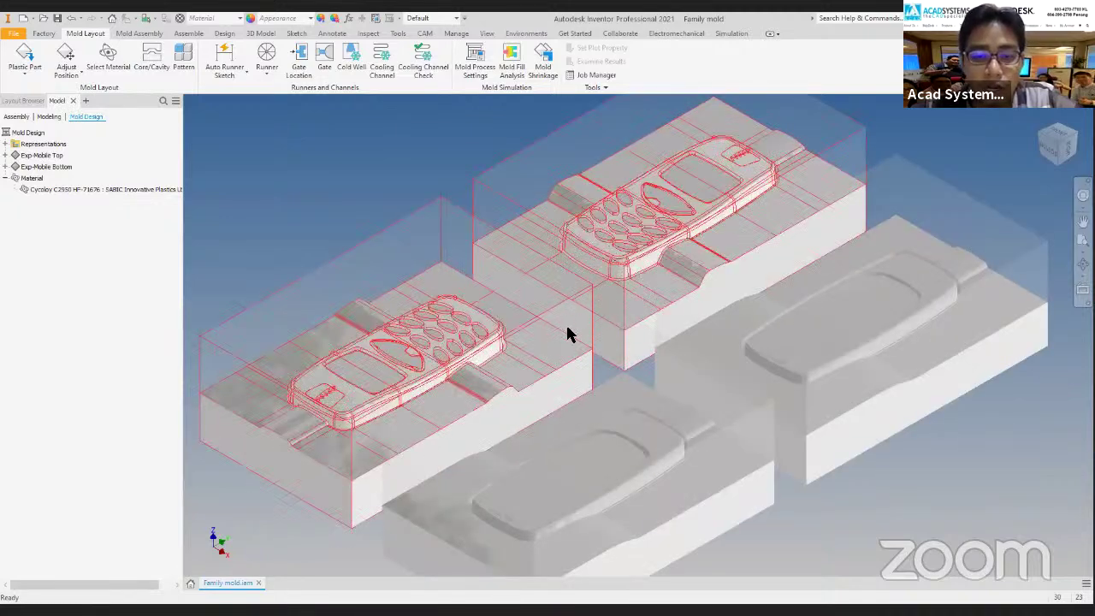
pyautogui.scroll(4, 607, 290)
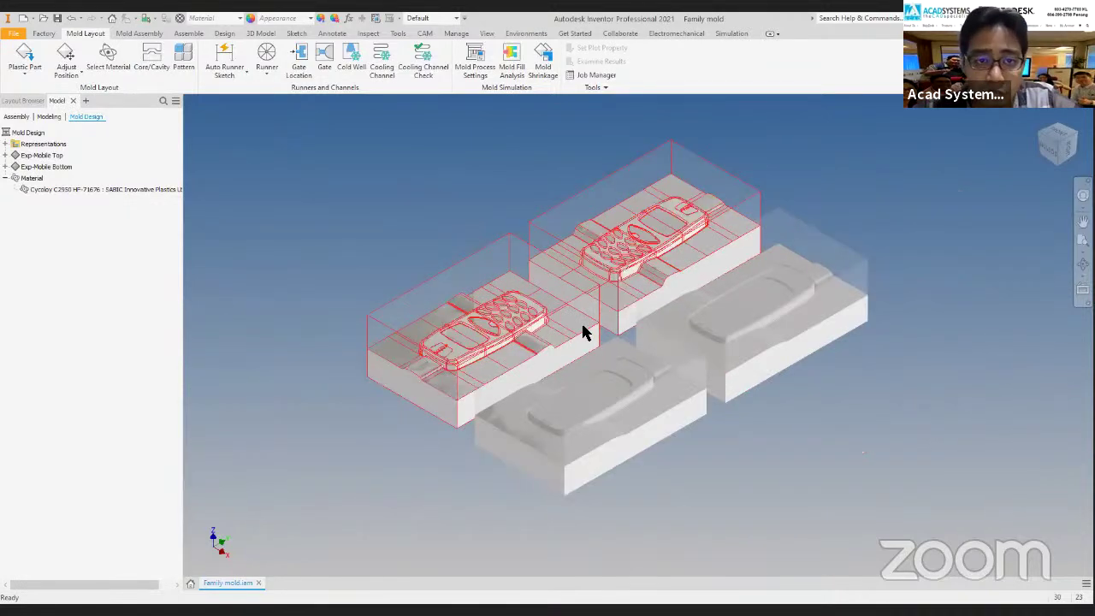
pyautogui.scroll(-5, 505, 263)
pyautogui.scroll(5, 445, 184)
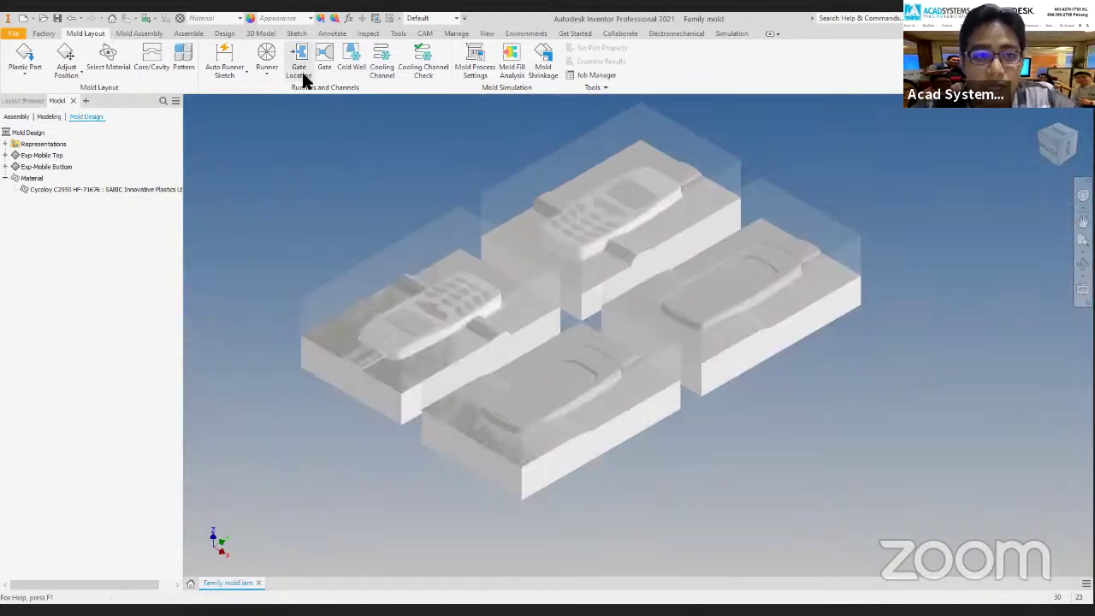
# Start a gate location and choose the phone's top cover as the plastic part, viewing the covers from their open underside.
pyautogui.click(302, 74)
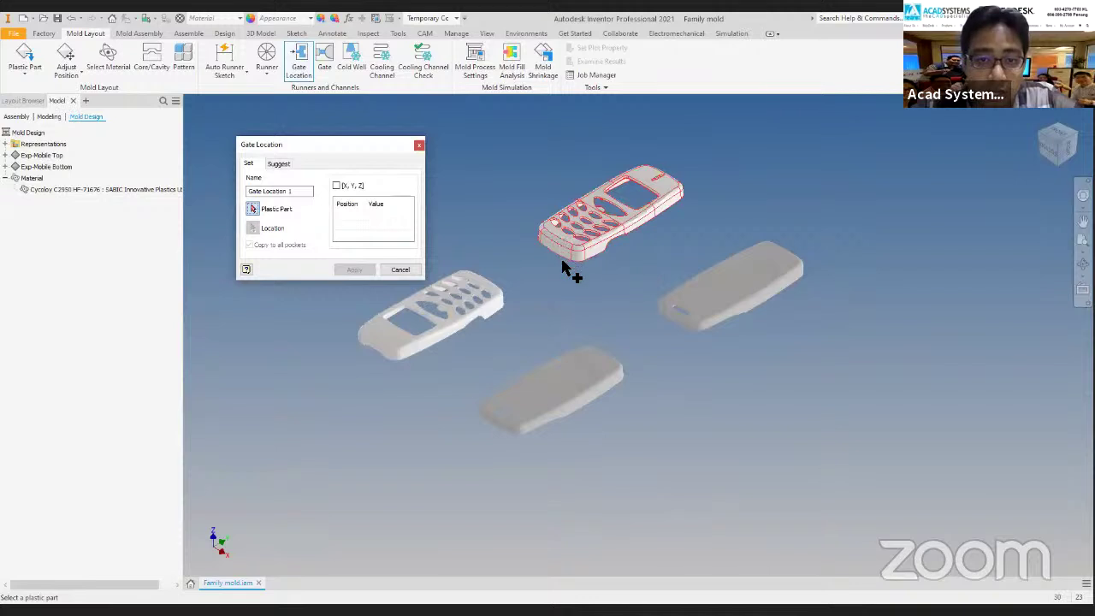
pyautogui.scroll(-3, 542, 267)
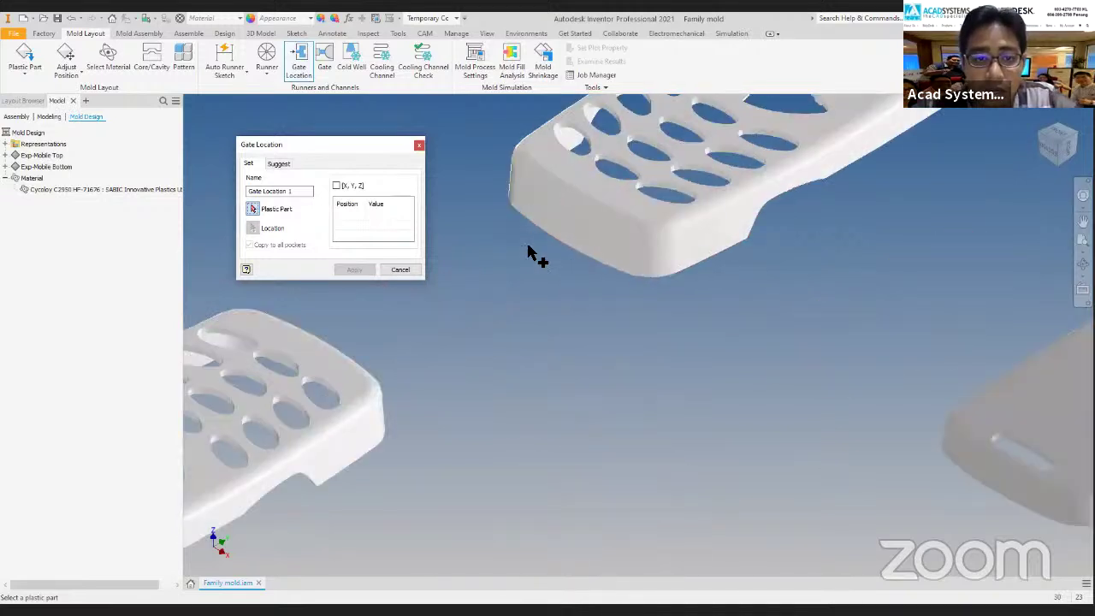
pyautogui.scroll(2, 532, 254)
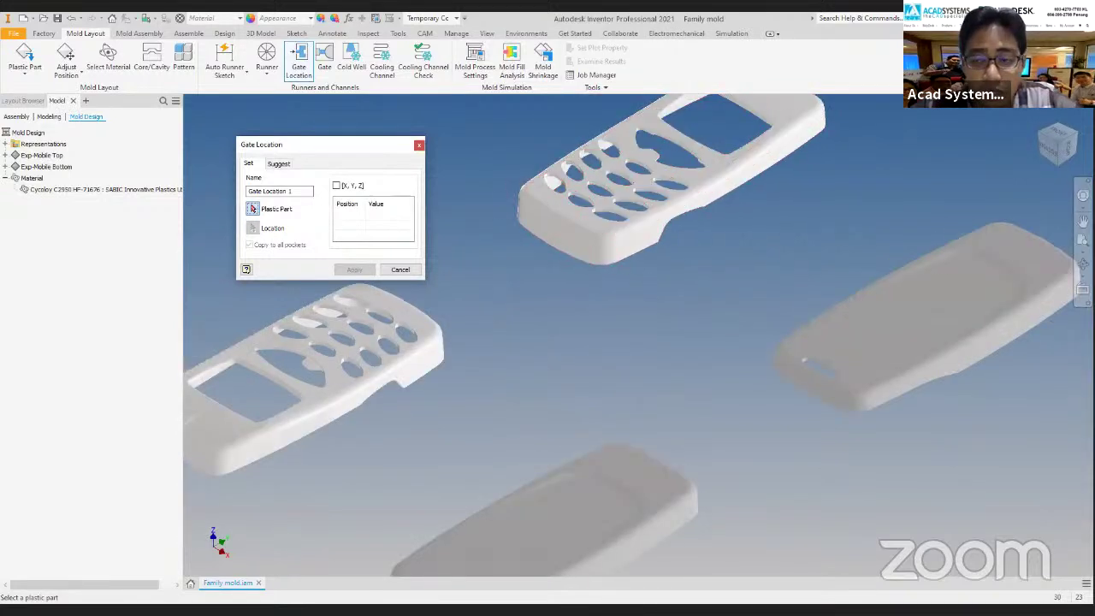
pyautogui.click(1057, 167)
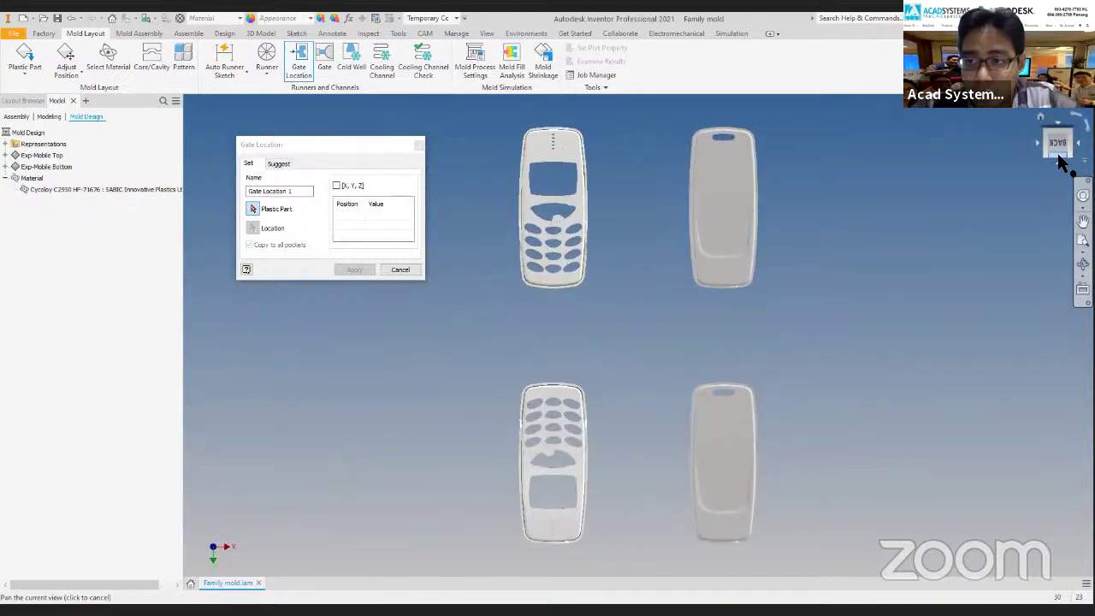
pyautogui.click(1058, 157)
pyautogui.click(1070, 158)
pyautogui.scroll(-3, 718, 394)
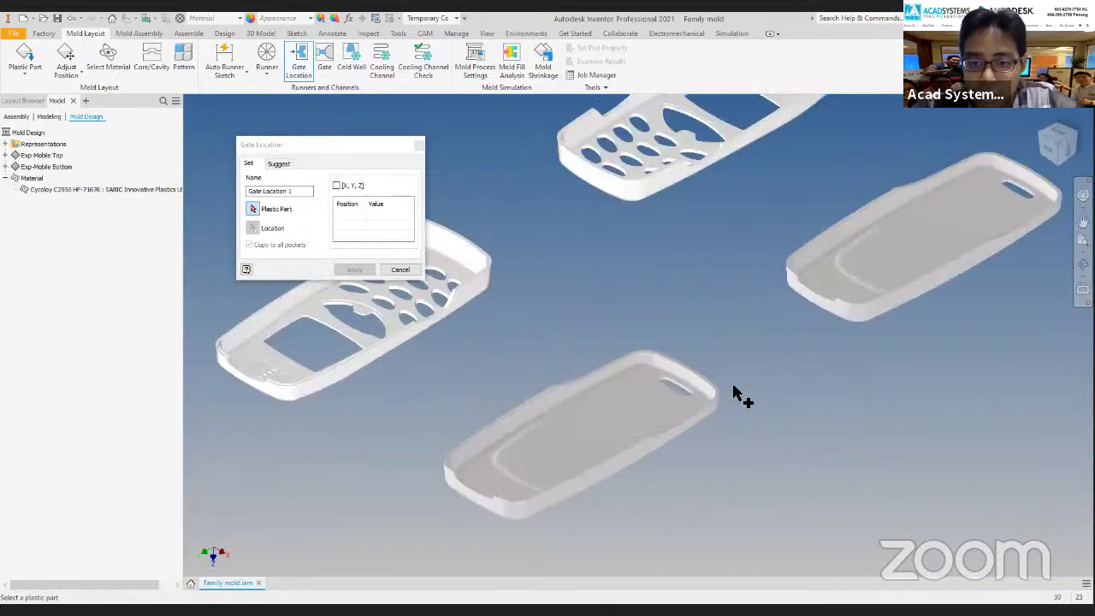
pyautogui.scroll(-5, 719, 398)
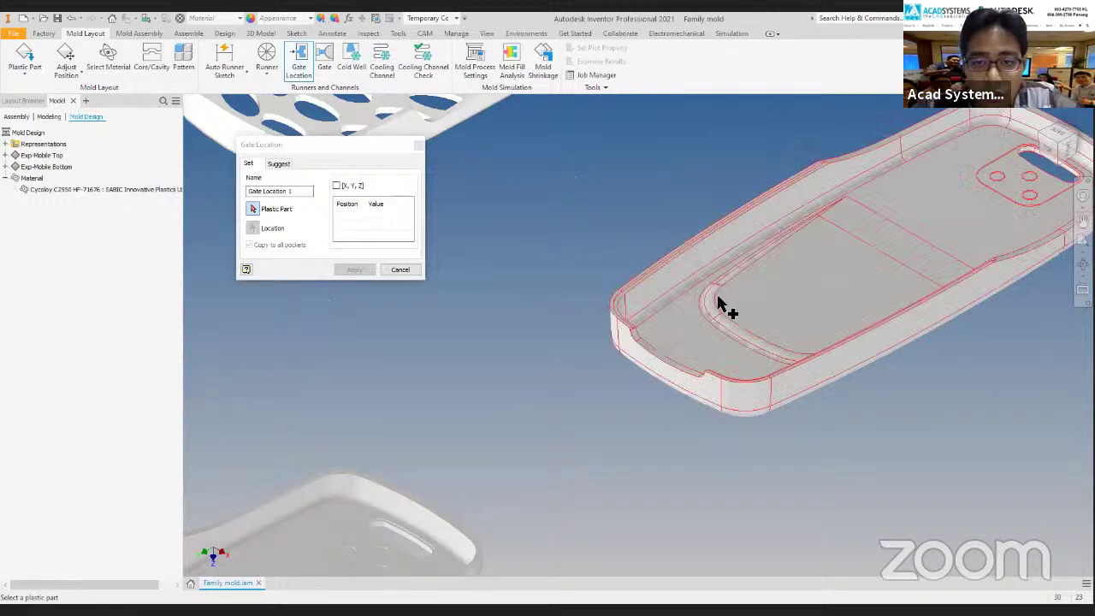
pyautogui.scroll(5, 718, 304)
pyautogui.scroll(-3, 624, 308)
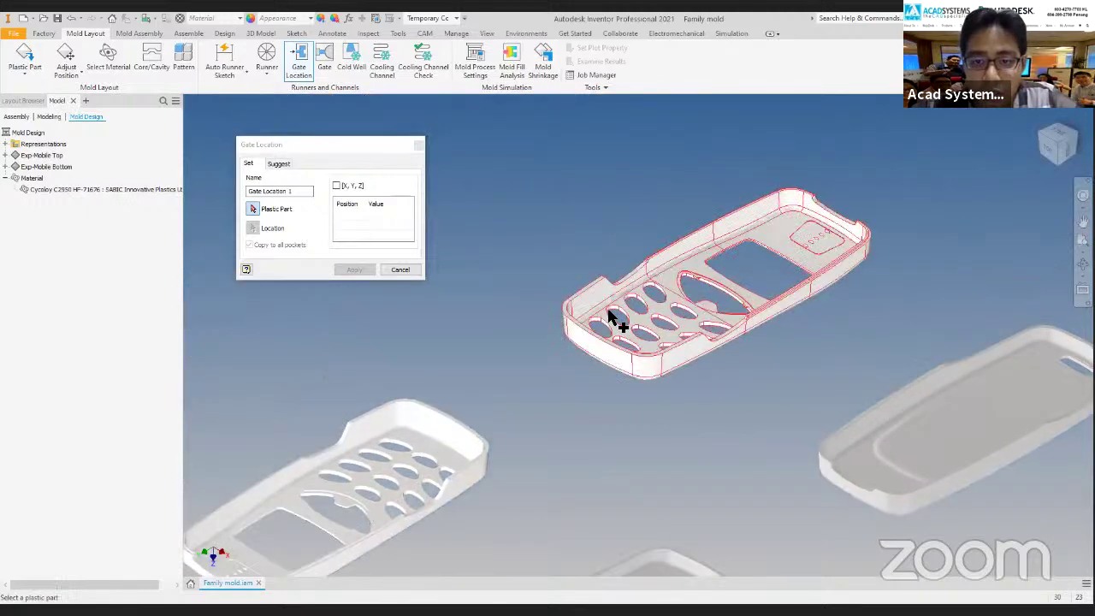
pyautogui.click(611, 318)
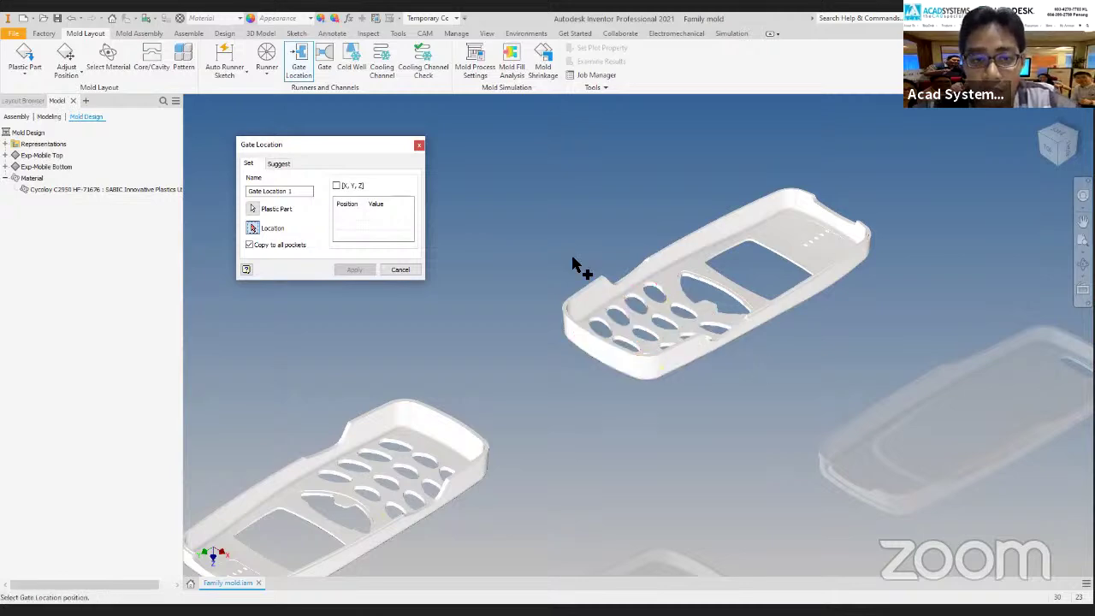
# Start the suggestion analysis for 1 gate location on the top cover and stop it while it is running.
pyautogui.scroll(5, 590, 340)
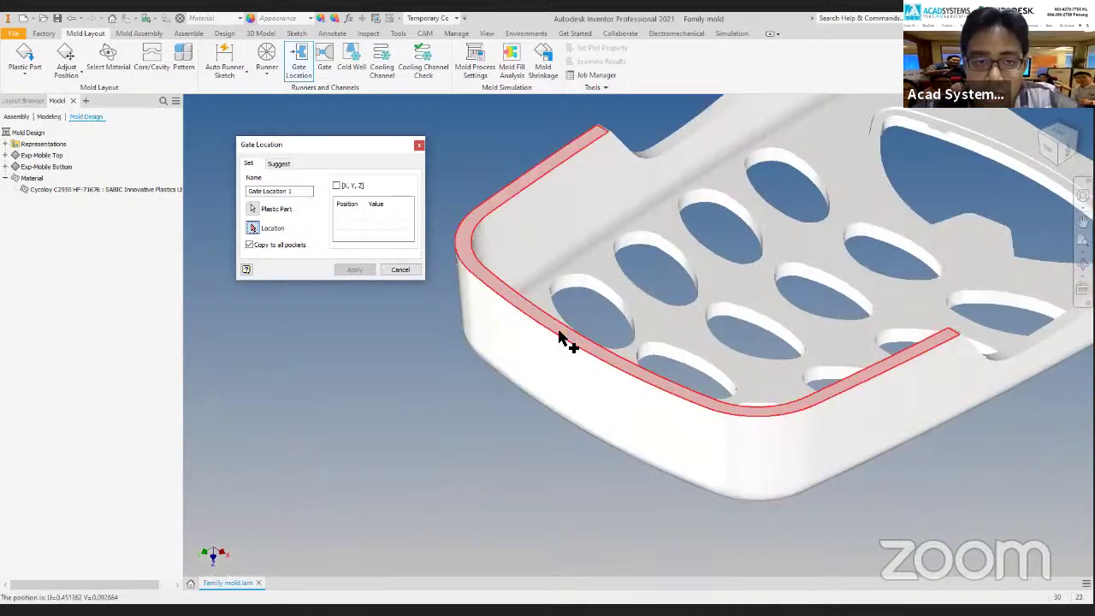
pyautogui.scroll(-4, 513, 337)
pyautogui.moveTo(468, 332); pyautogui.dragTo(503, 337, button='middle')
pyautogui.click(280, 163)
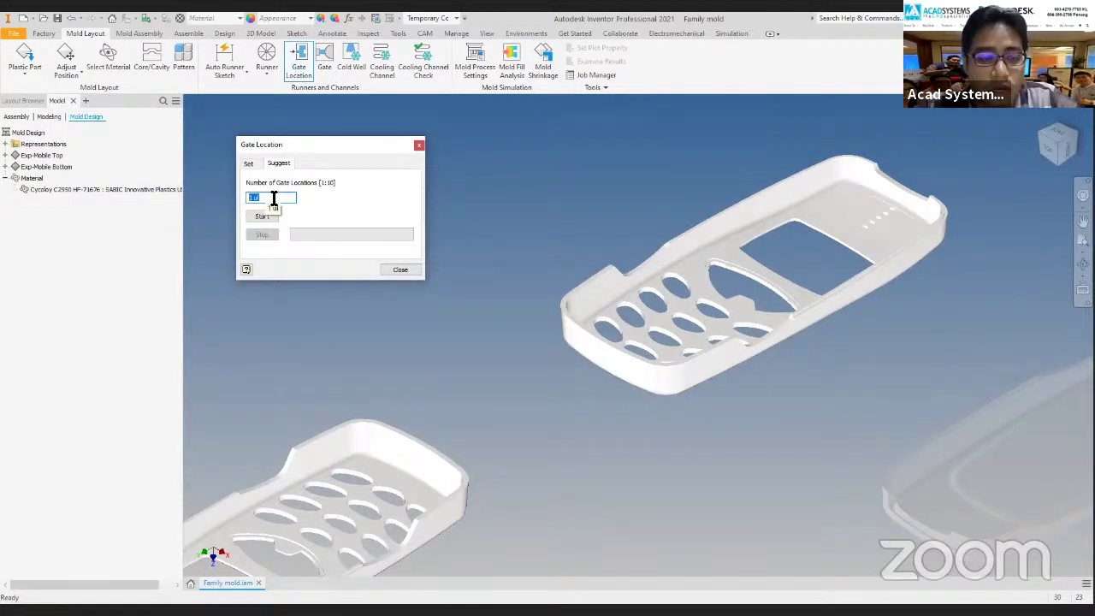
pyautogui.click(283, 198)
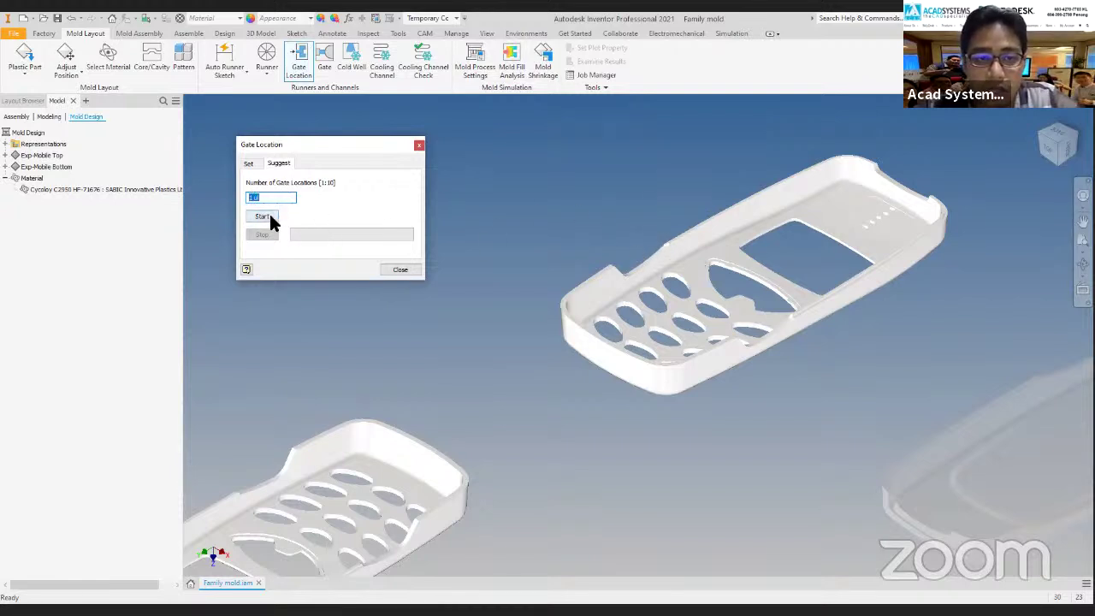
pyautogui.click(267, 218)
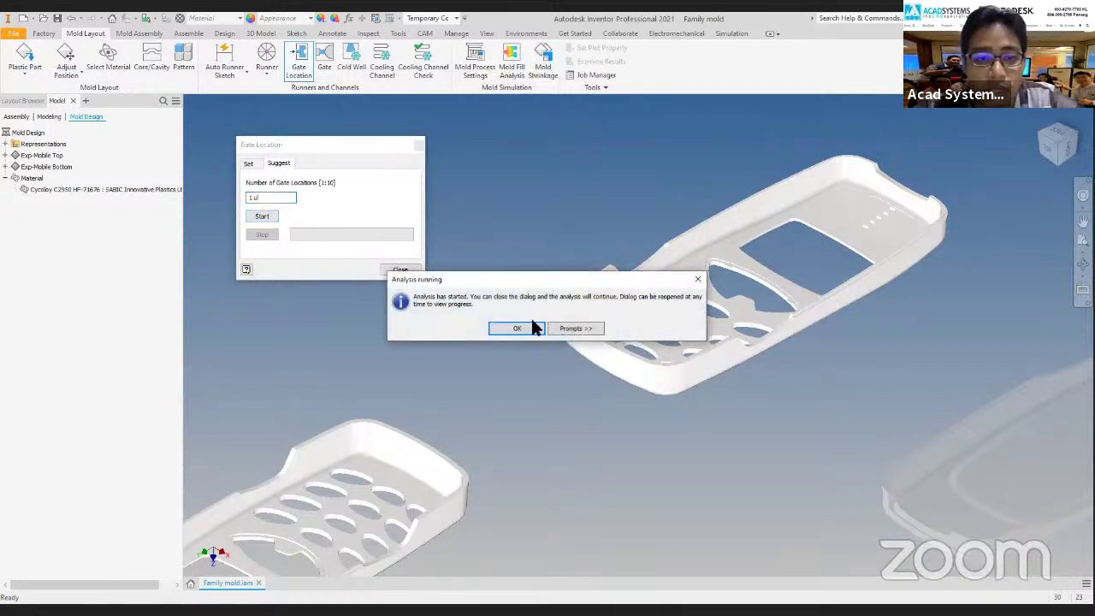
pyautogui.click(535, 329)
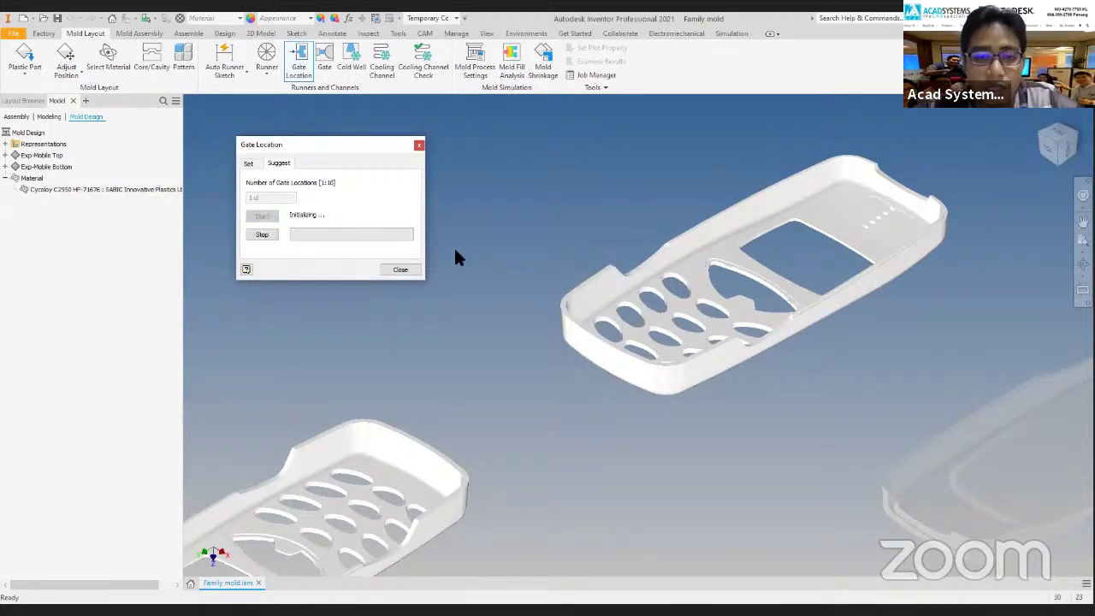
pyautogui.click(268, 236)
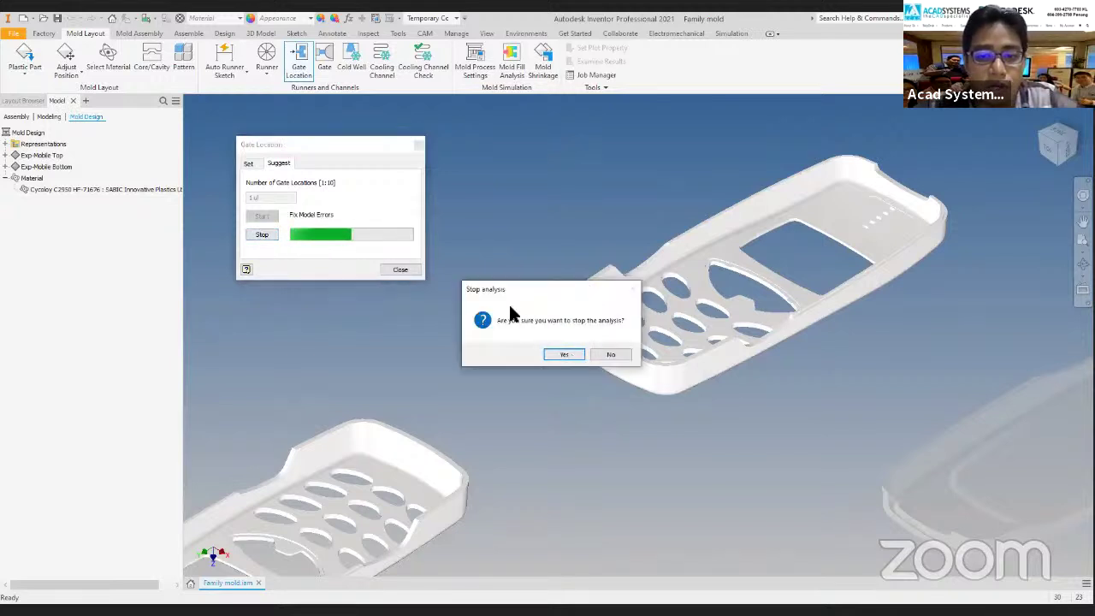
pyautogui.click(564, 354)
# Return to setting the gate location manually and locate it on the rim edge at the top cover's keypad end.
pyautogui.click(249, 164)
pyautogui.scroll(3, 599, 346)
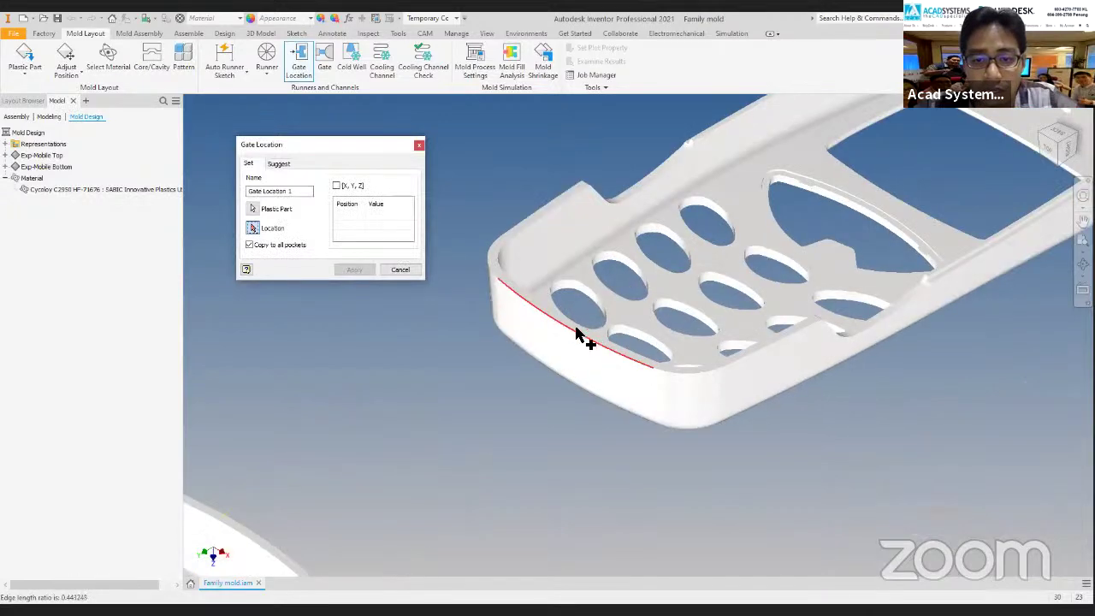
pyautogui.scroll(-3, 575, 331)
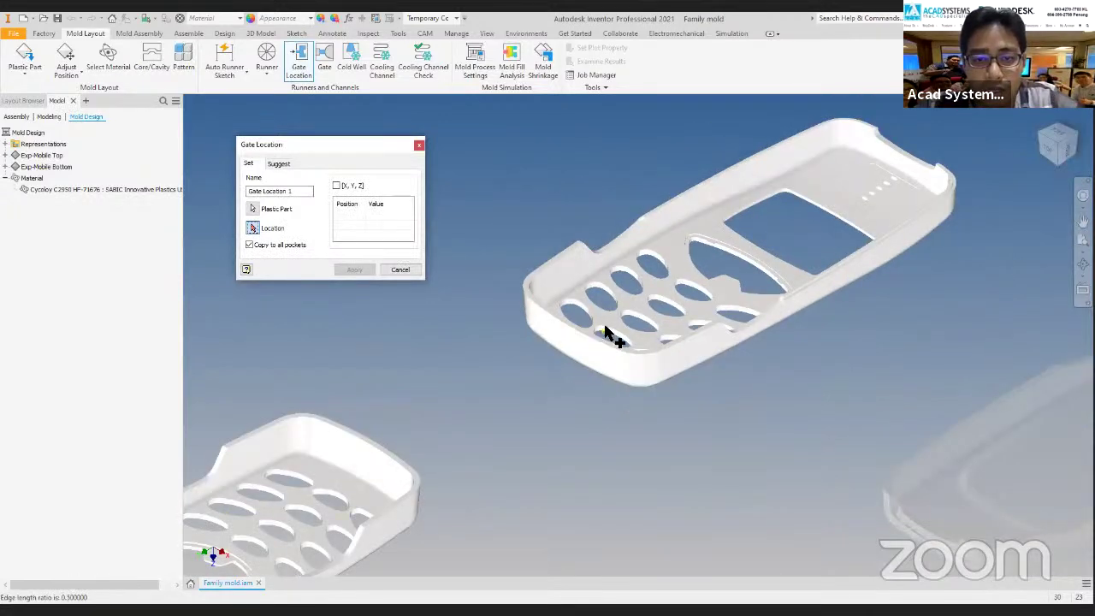
pyautogui.scroll(-3, 604, 367)
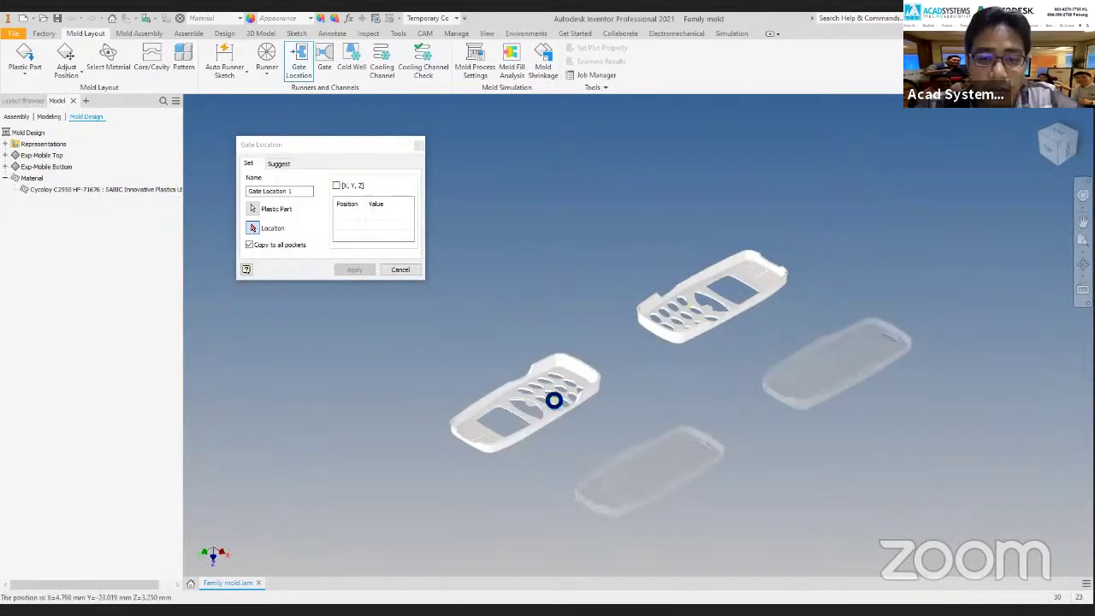
pyautogui.scroll(2, 637, 368)
pyautogui.moveTo(619, 370); pyautogui.dragTo(546, 394, button='middle')
pyautogui.scroll(2, 647, 337)
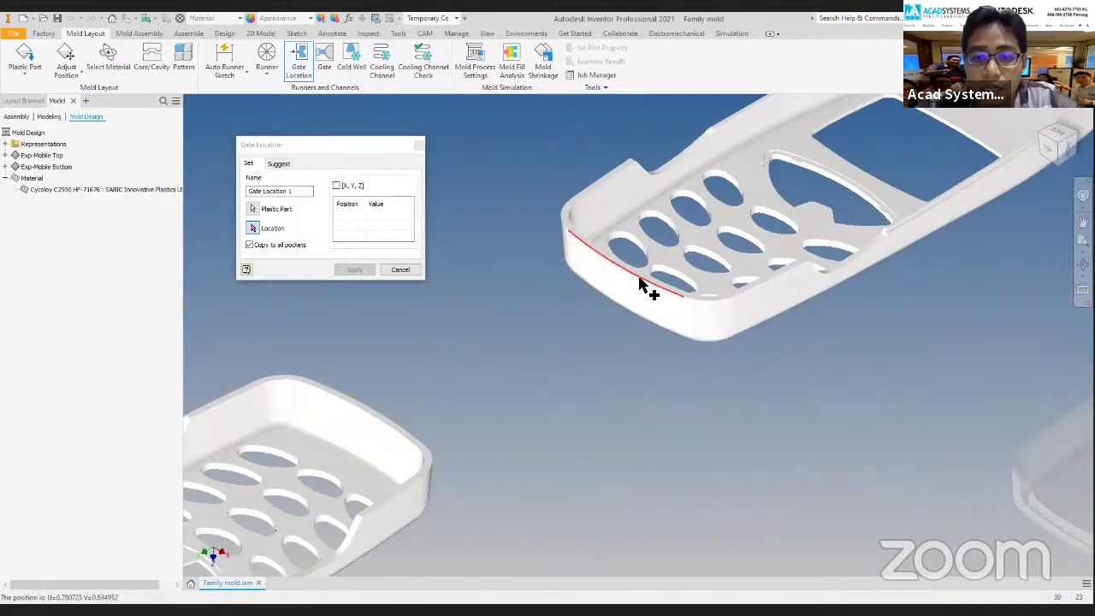
pyautogui.scroll(3, 644, 282)
pyautogui.scroll(-3, 599, 299)
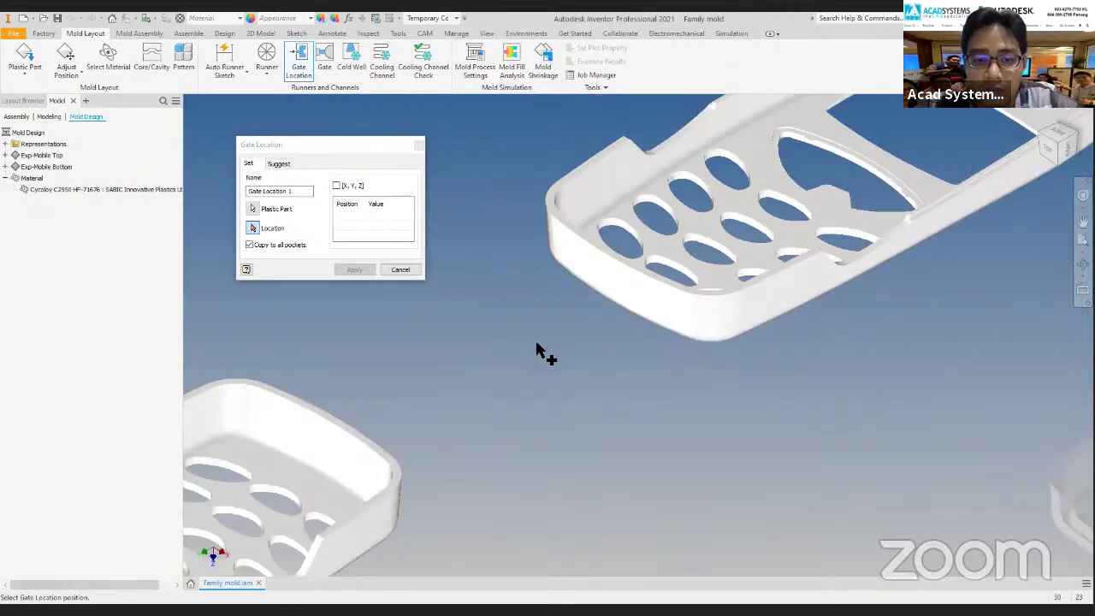
pyautogui.keyDown('shift'); pyautogui.moveTo(454, 395); pyautogui.dragTo(408, 320, button='middle'); pyautogui.keyUp('shift')
pyautogui.rightClick(442, 329)
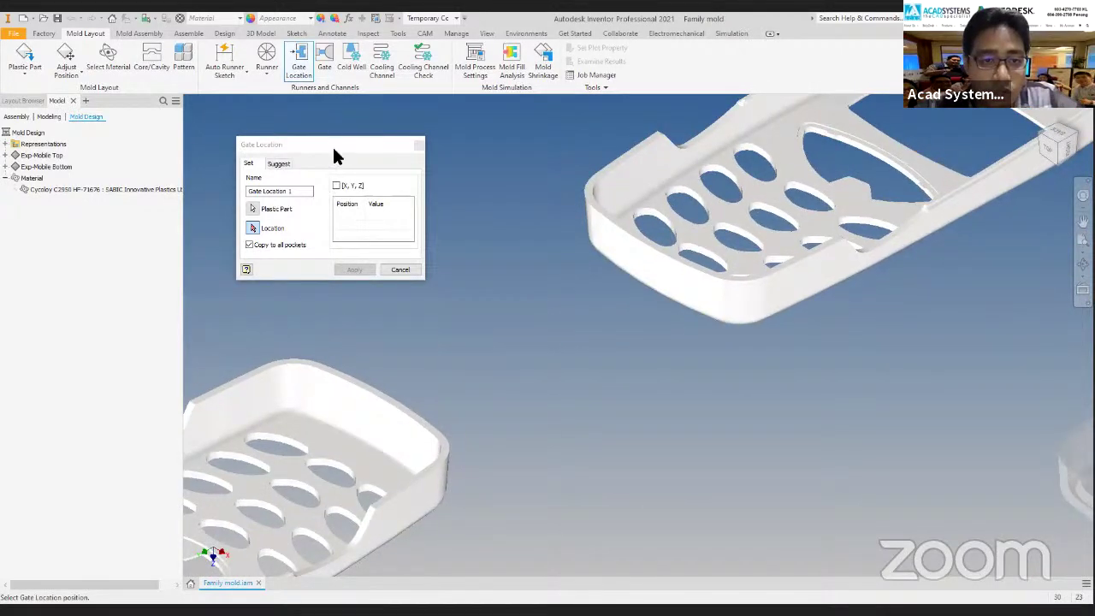
# Turn copying to all pockets off and back on for the gate location.
pyautogui.click(250, 246)
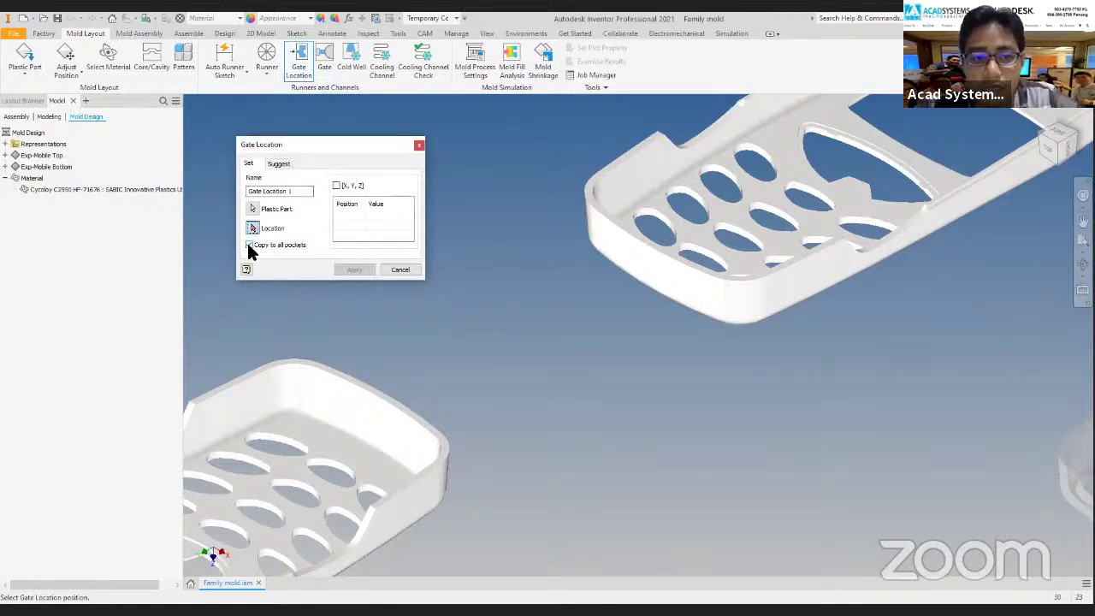
pyautogui.click(250, 246)
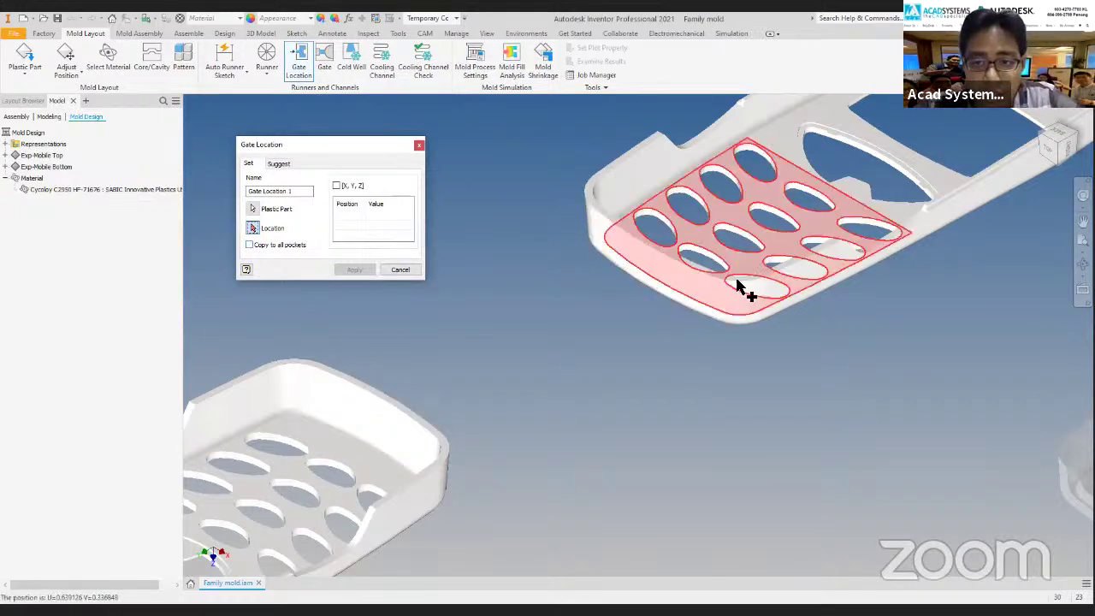
pyautogui.scroll(3, 736, 267)
pyautogui.scroll(-3, 736, 261)
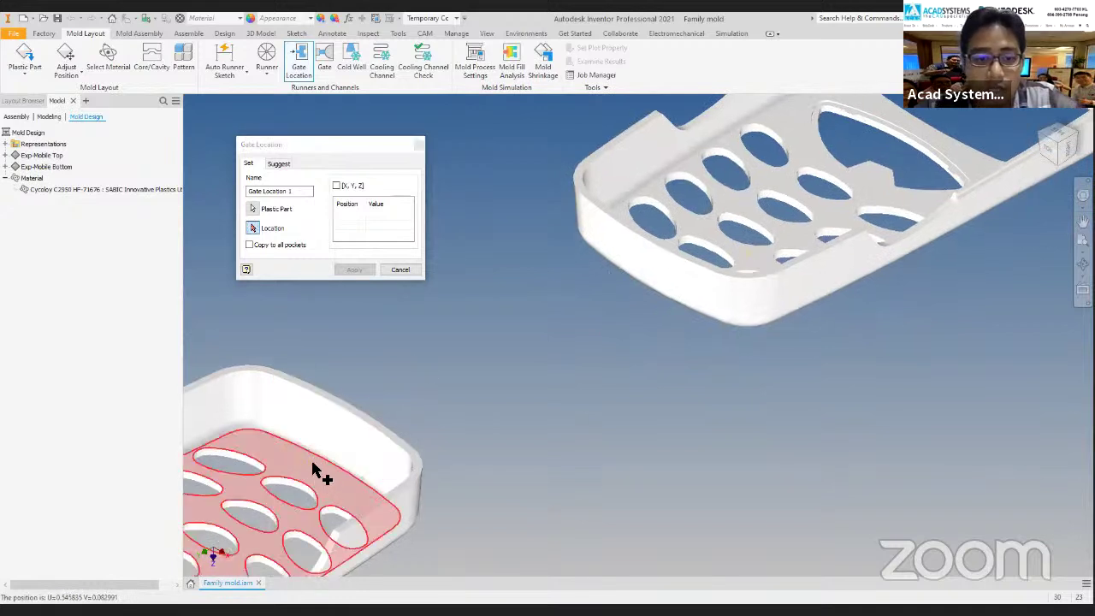
pyautogui.click(249, 245)
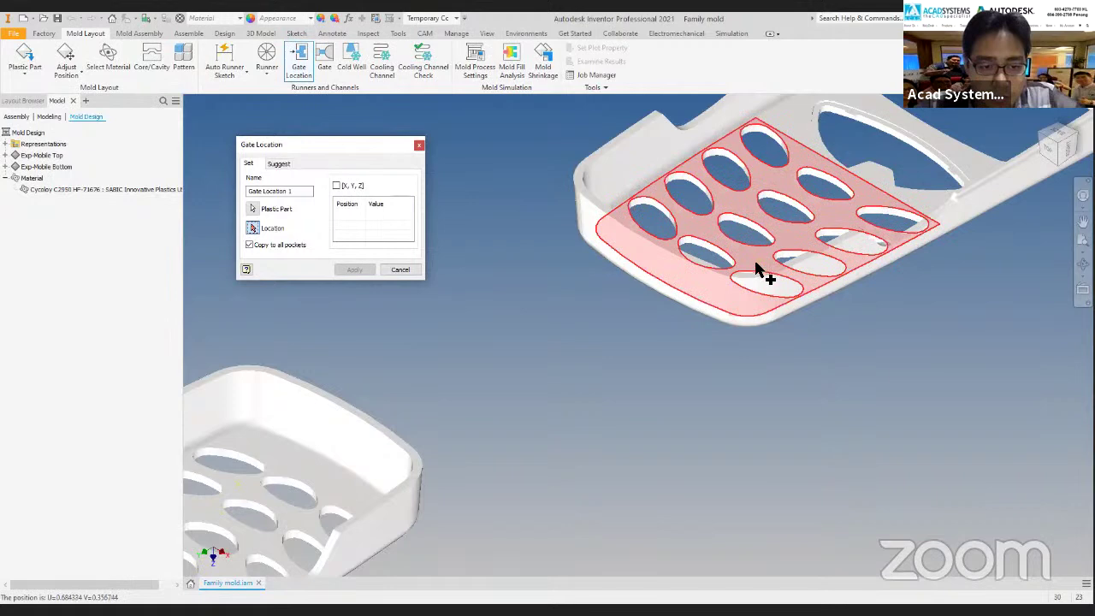
# Place the gate location on the narrow rim face at the keypad end of the phone's top shell, about U 0.51, V 0.075.
pyautogui.scroll(-5, 651, 240)
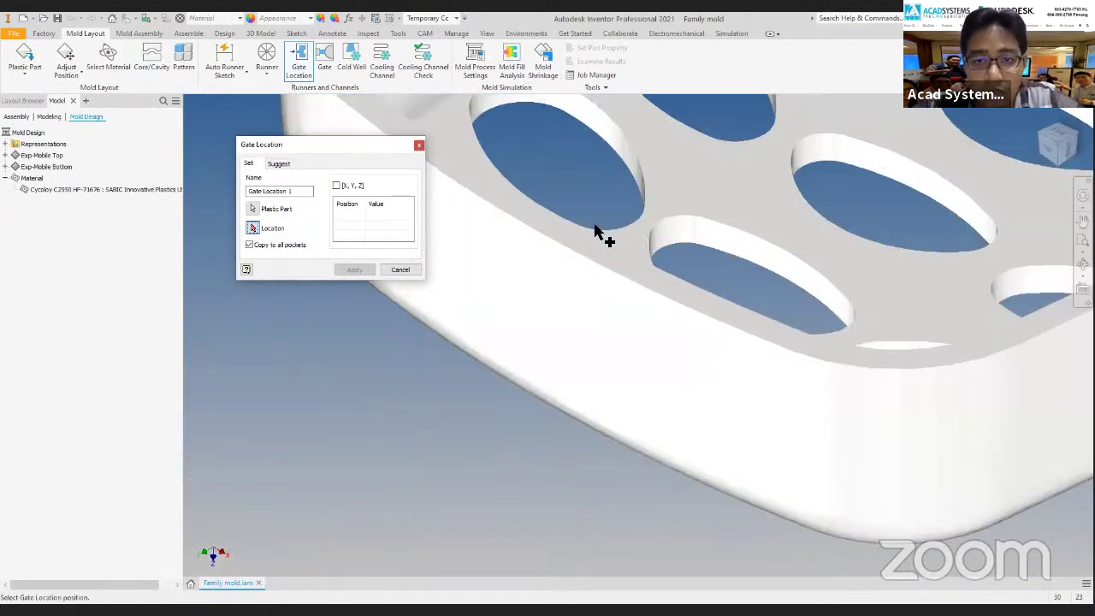
pyautogui.scroll(-2, 597, 231)
pyautogui.scroll(-2, 542, 225)
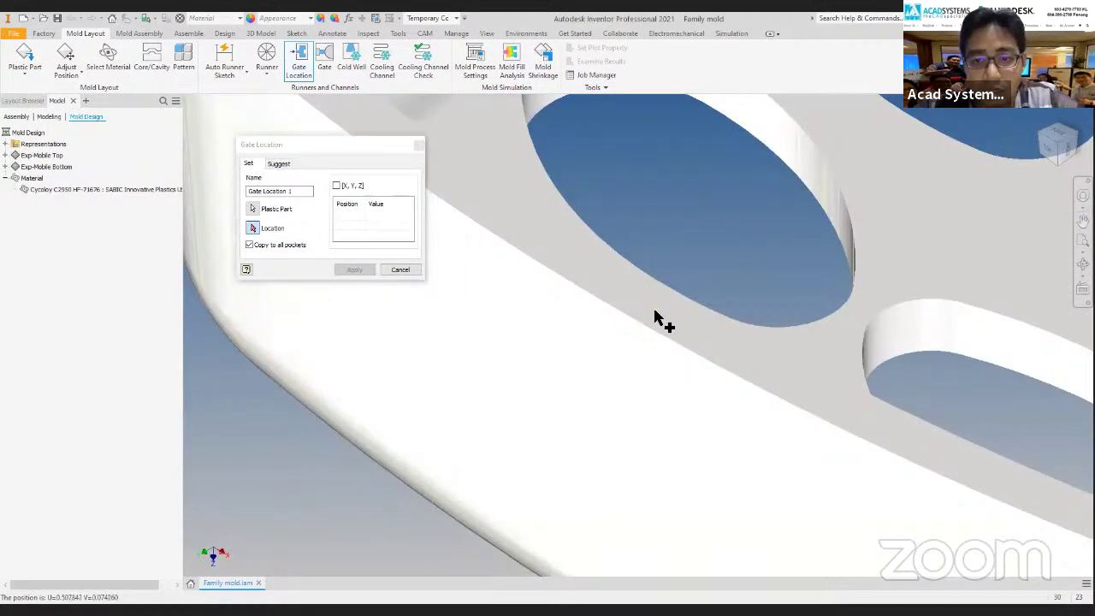
pyautogui.scroll(1, 659, 323)
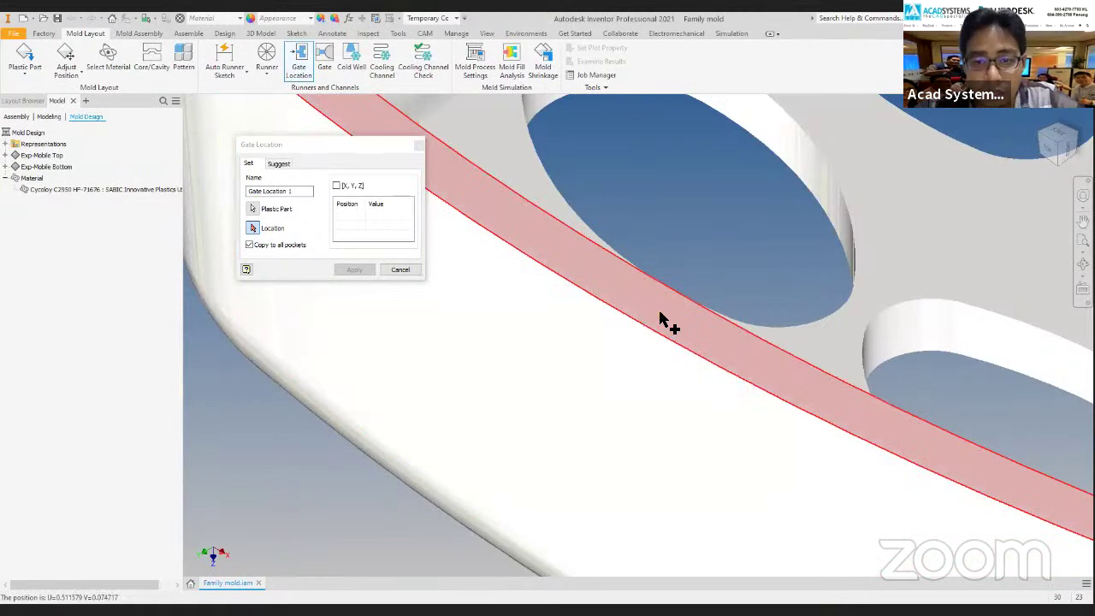
pyautogui.click(659, 318)
pyautogui.scroll(2, 650, 339)
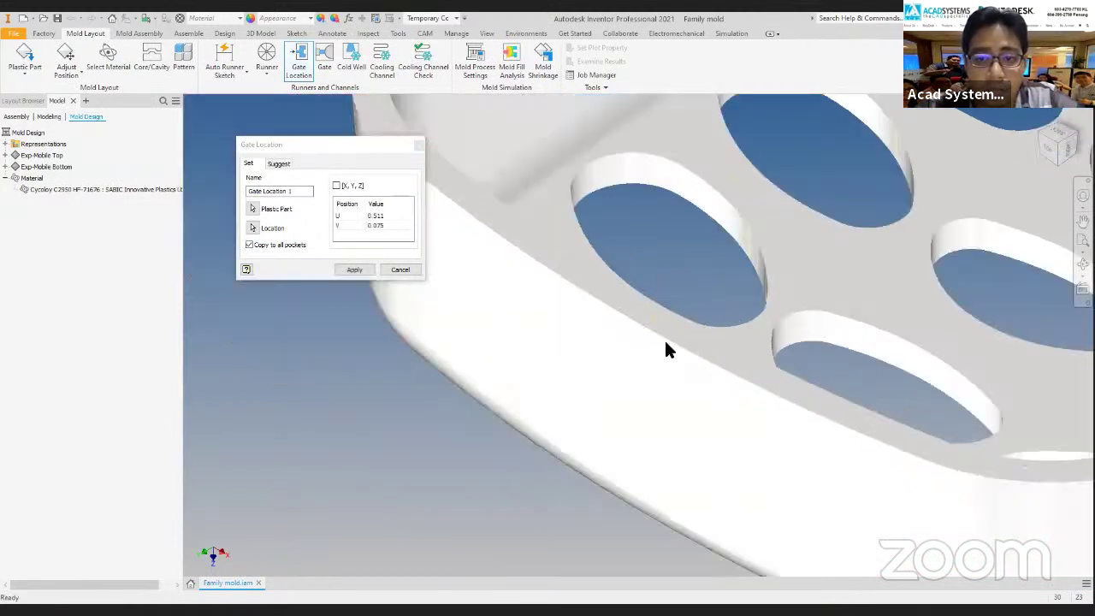
# Set the gate location's position to U 0.5 and V 0.09, apply it to all pockets and finish the command.
pyautogui.click(397, 219)
pyautogui.click(377, 216)
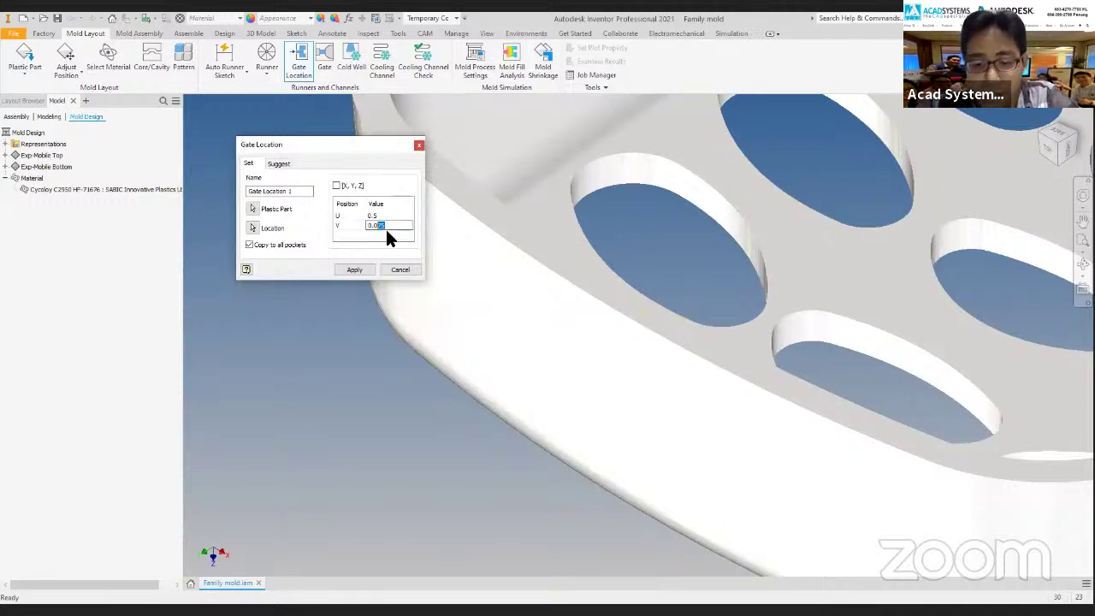
pyautogui.scroll(-5, 464, 288)
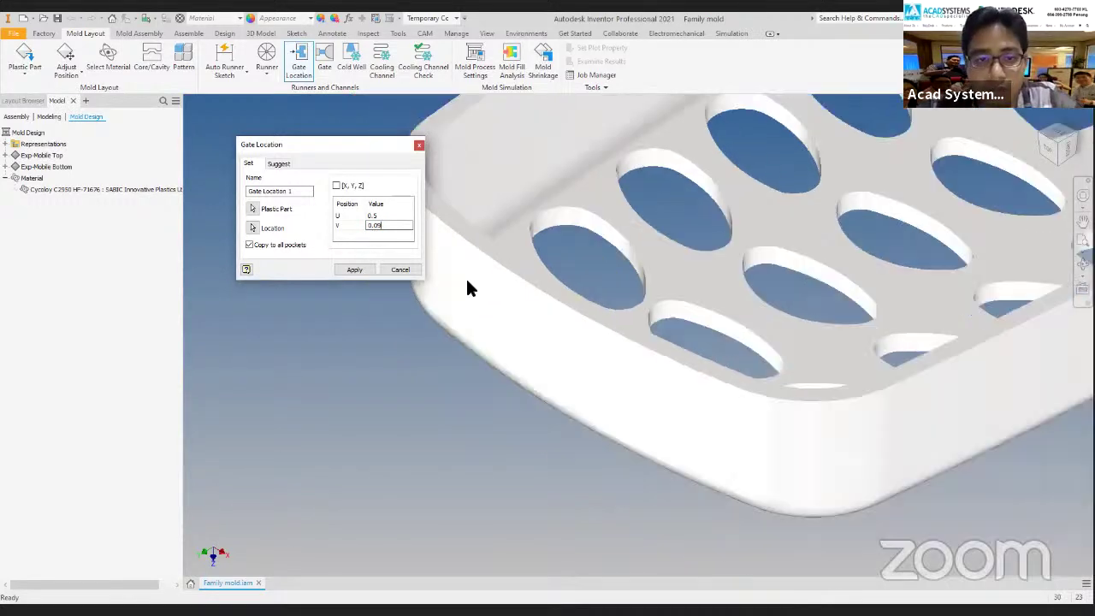
pyautogui.moveTo(373, 301); pyautogui.dragTo(491, 303, button='middle')
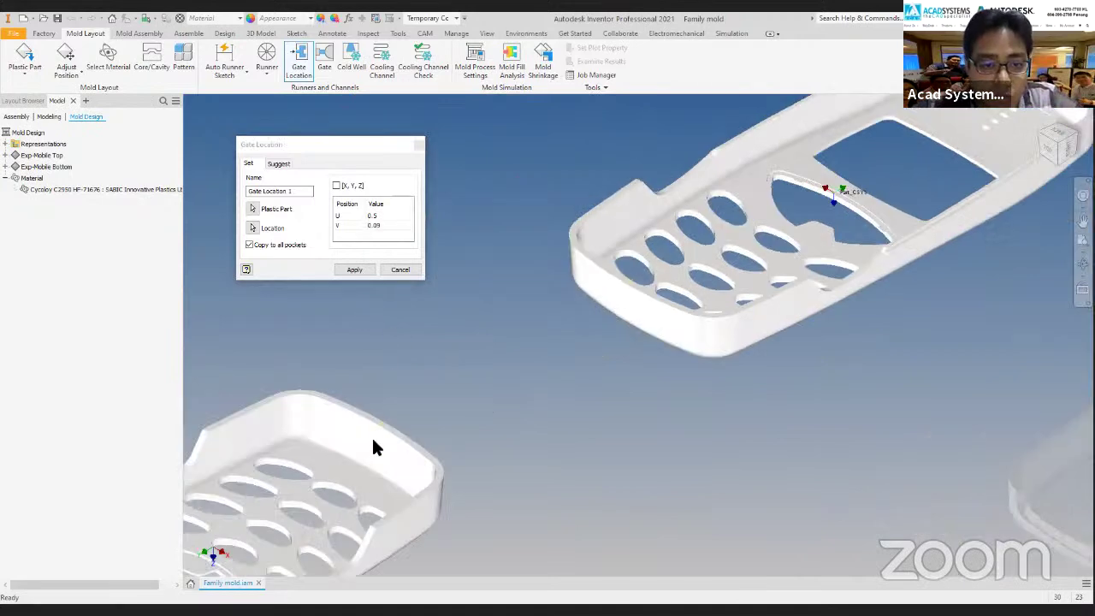
pyautogui.scroll(5, 402, 402)
pyautogui.scroll(-5, 496, 331)
pyautogui.moveTo(454, 385); pyautogui.dragTo(351, 280, button='middle')
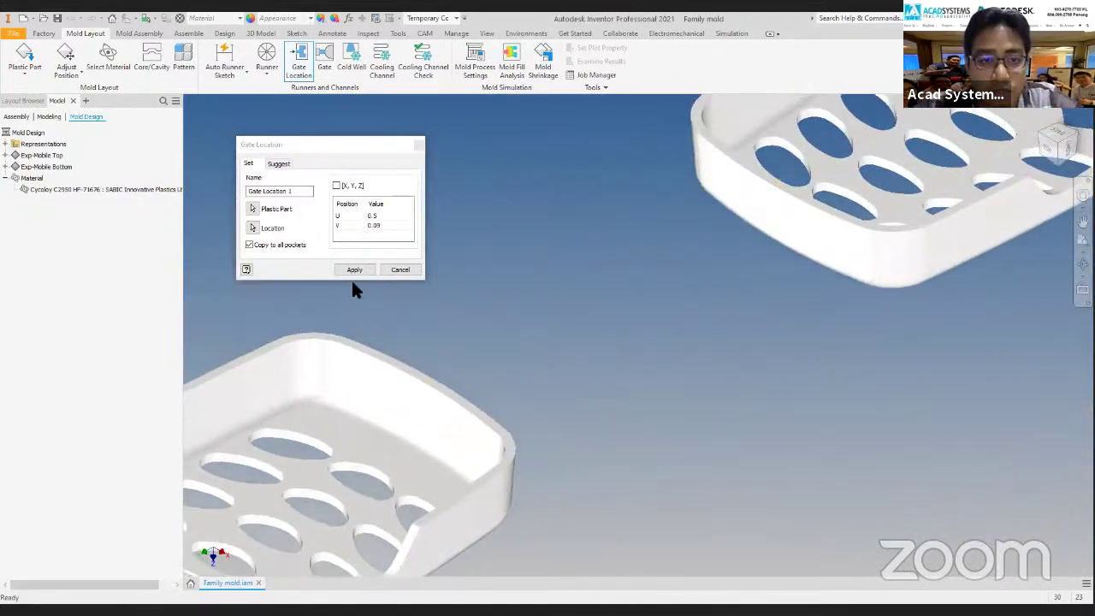
pyautogui.click(355, 269)
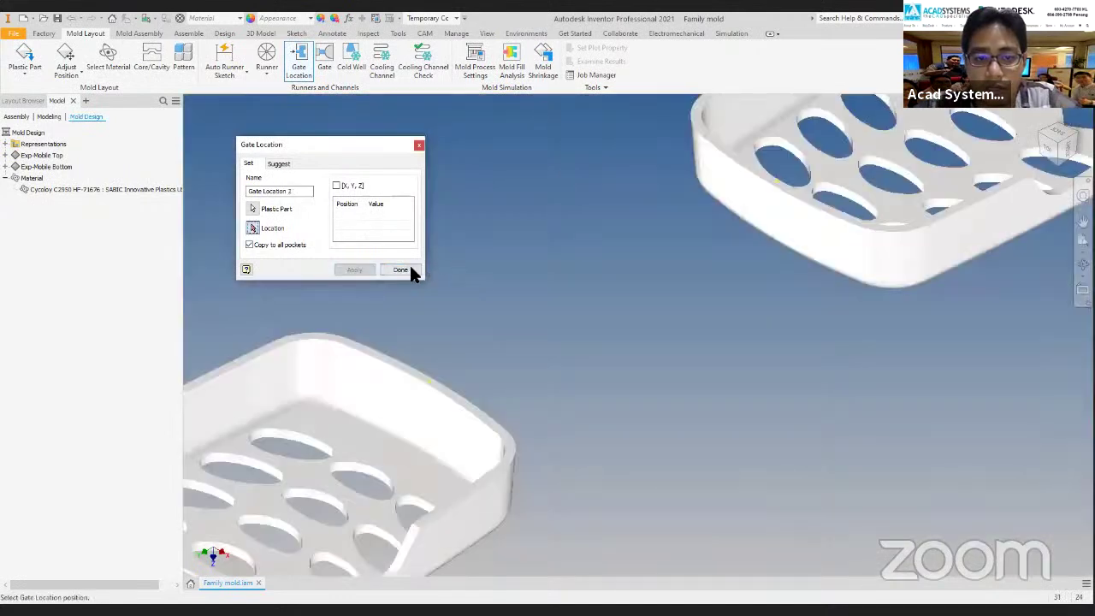
pyautogui.scroll(-5, 681, 297)
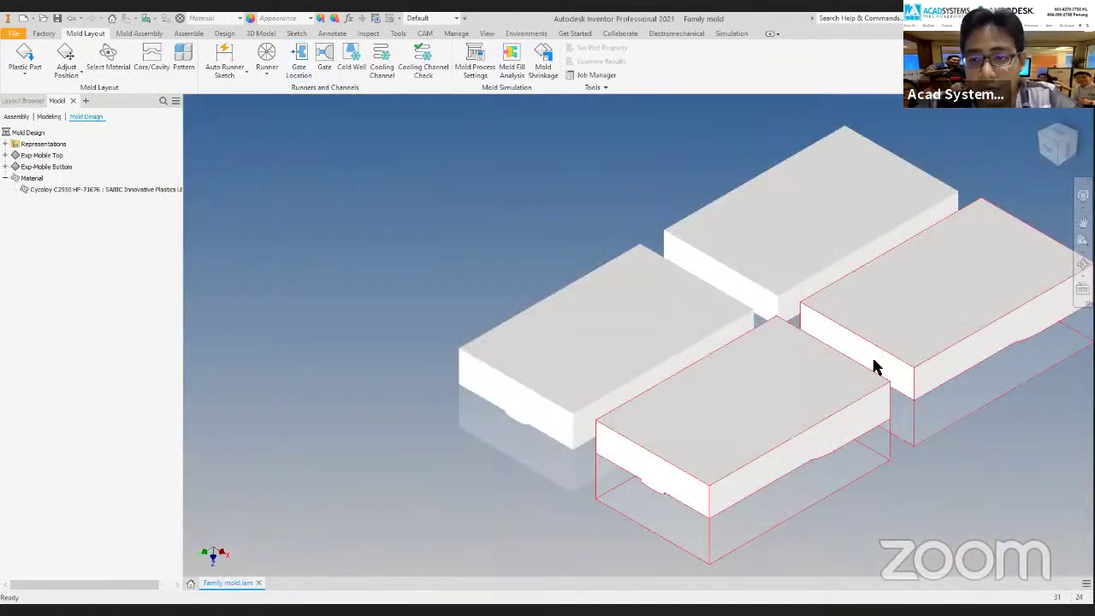
pyautogui.moveTo(936, 354); pyautogui.dragTo(819, 342, button='middle')
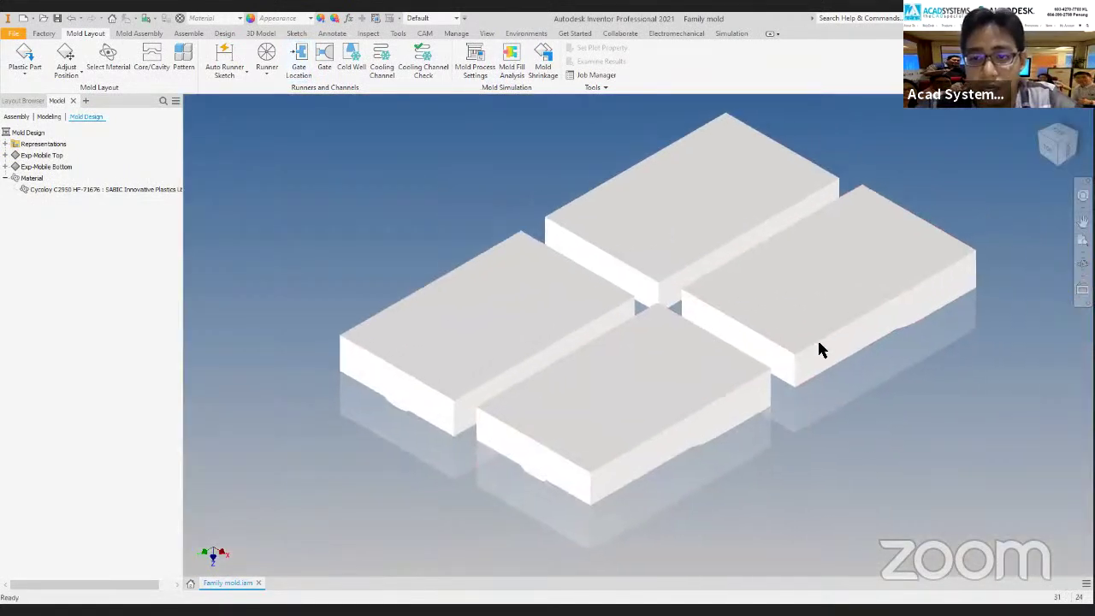
pyautogui.click(304, 65)
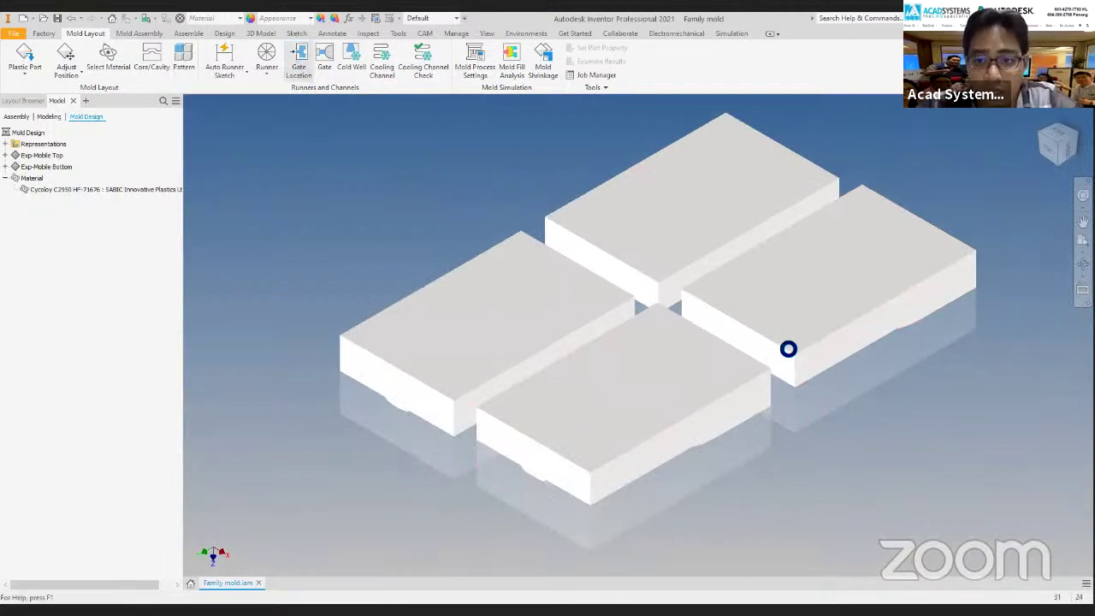
pyautogui.click(800, 332)
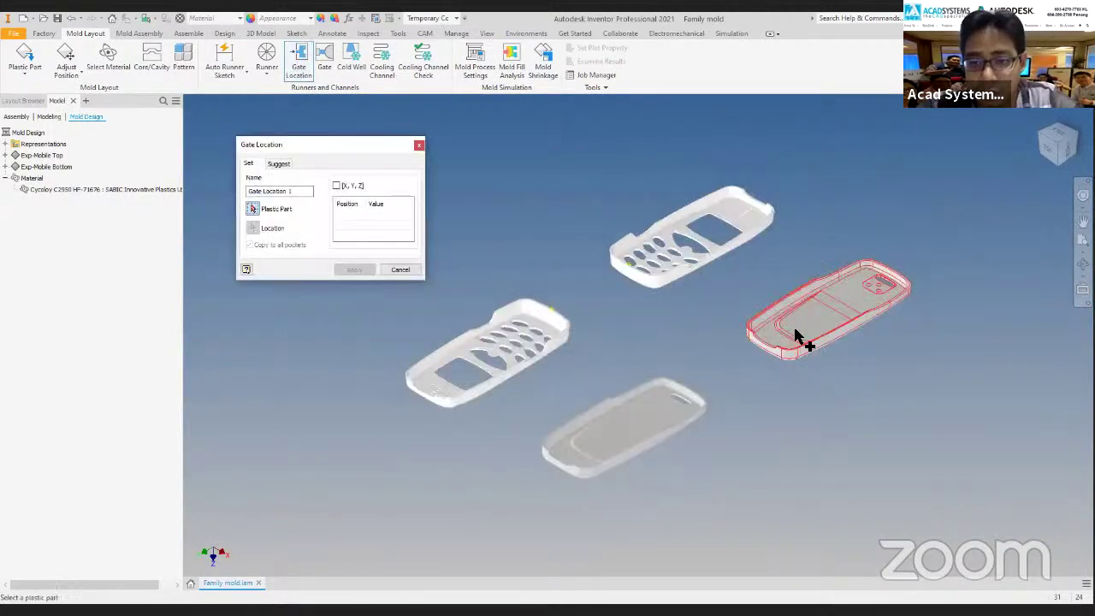
pyautogui.scroll(6, 758, 350)
pyautogui.scroll(-1, 728, 323)
pyautogui.scroll(-4, 729, 323)
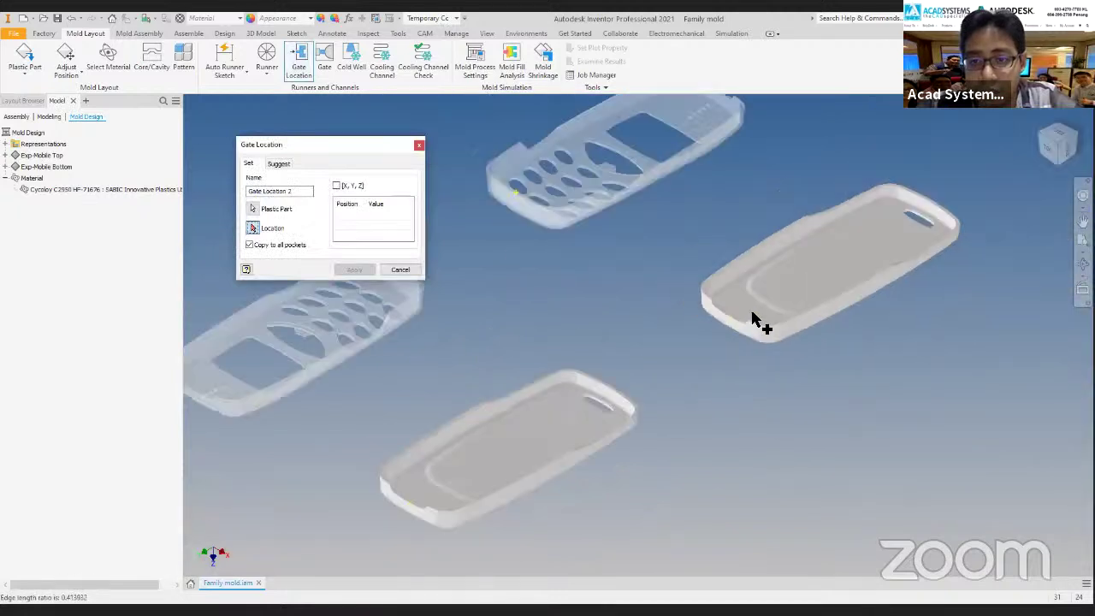
pyautogui.scroll(4, 741, 325)
pyautogui.scroll(-4, 720, 308)
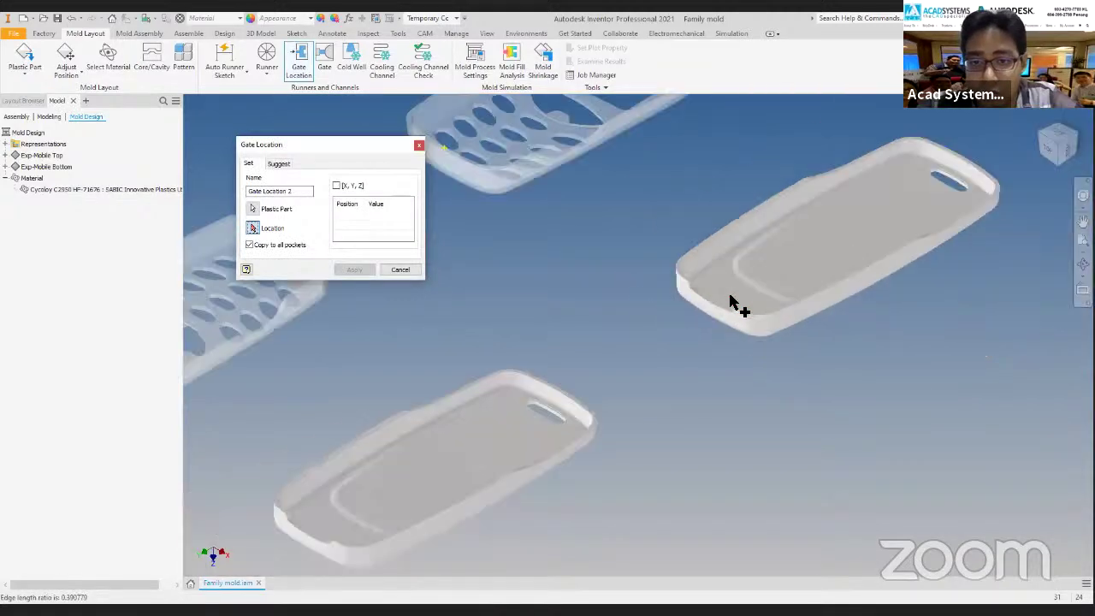
pyautogui.scroll(2, 623, 379)
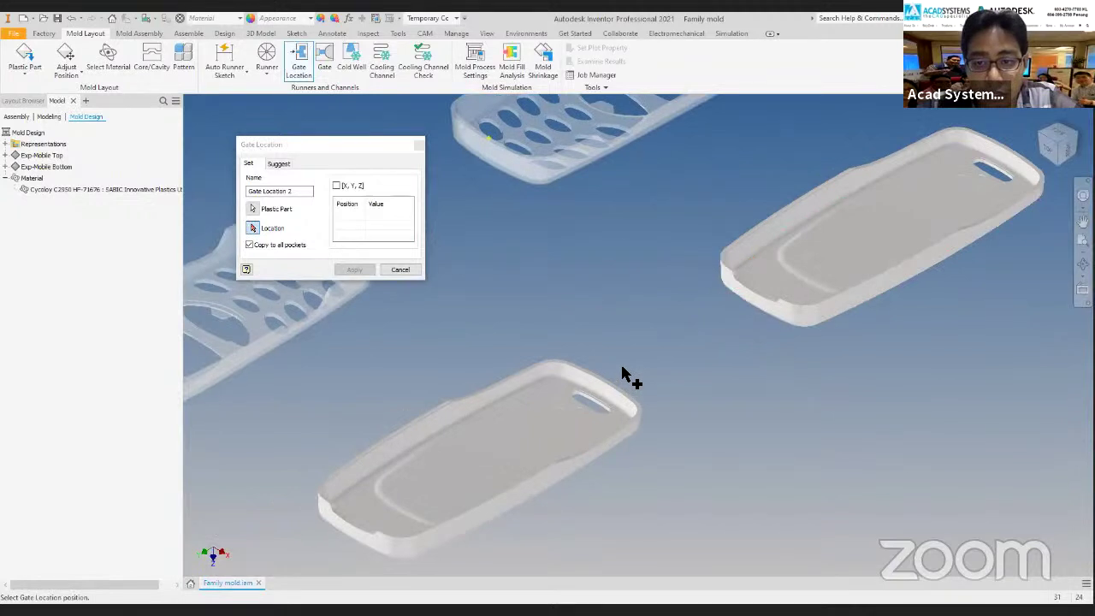
pyautogui.scroll(-2, 622, 379)
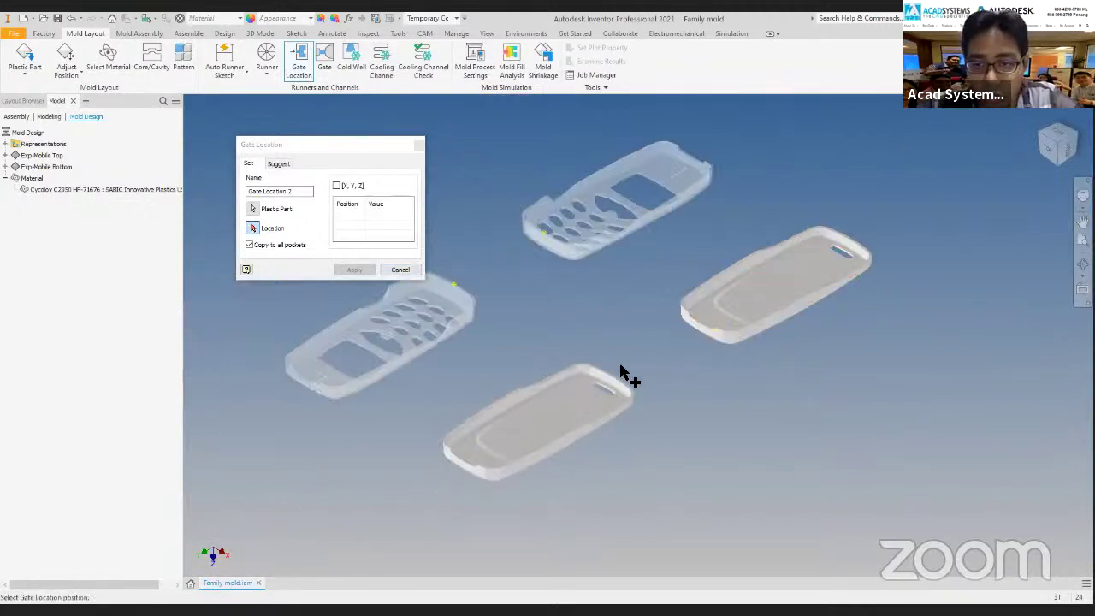
pyautogui.click(399, 270)
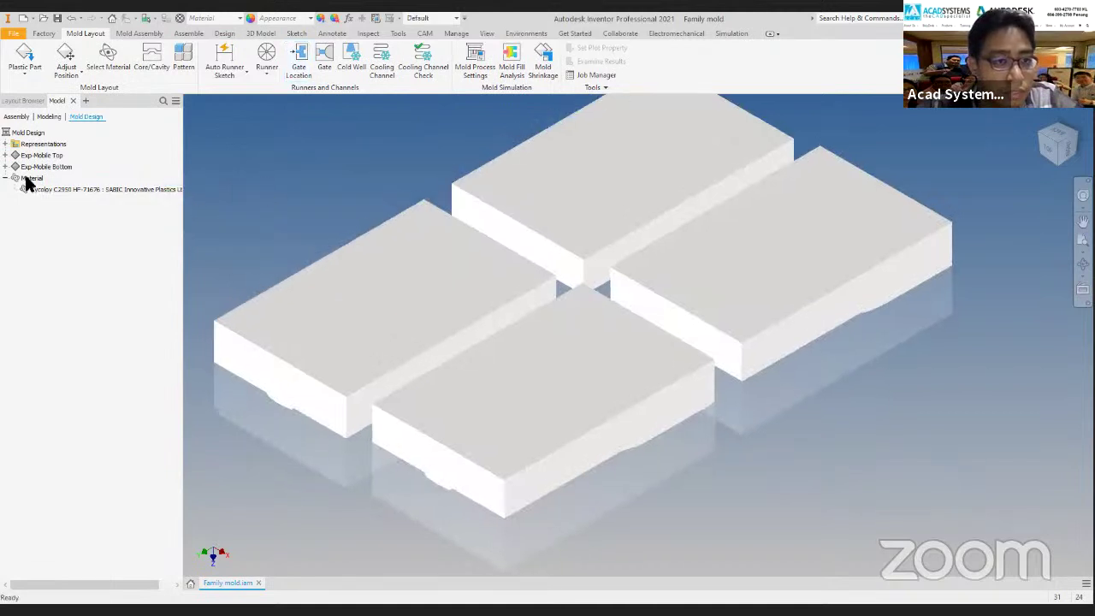
# Check the Exp-Mobile Bottom pattern's element offsets, leave them as they are, and delete that pattern.
pyautogui.click(5, 168)
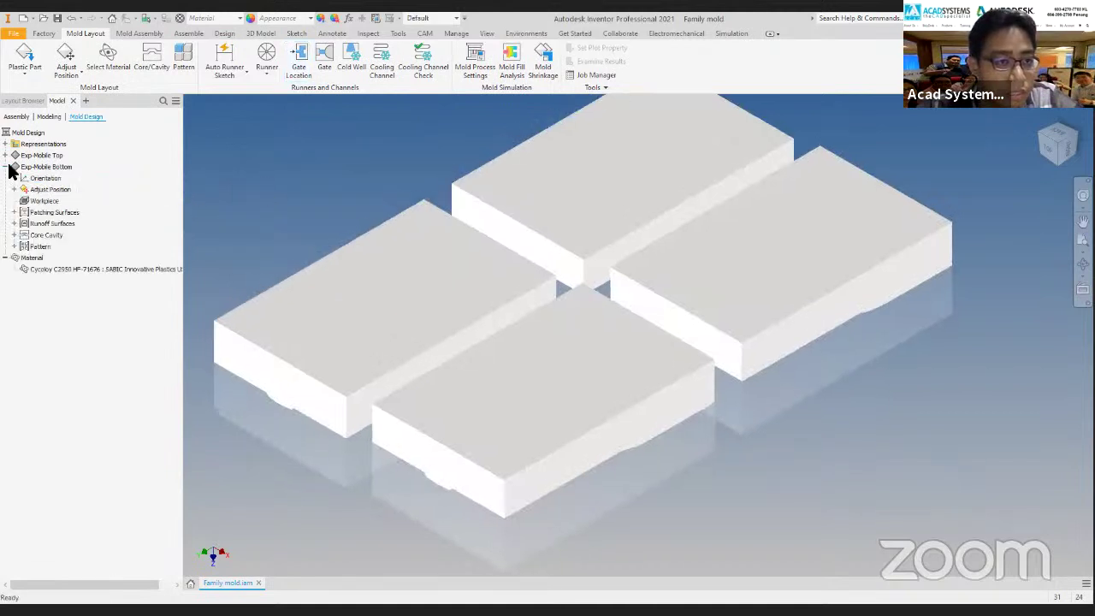
pyautogui.doubleClick(31, 246)
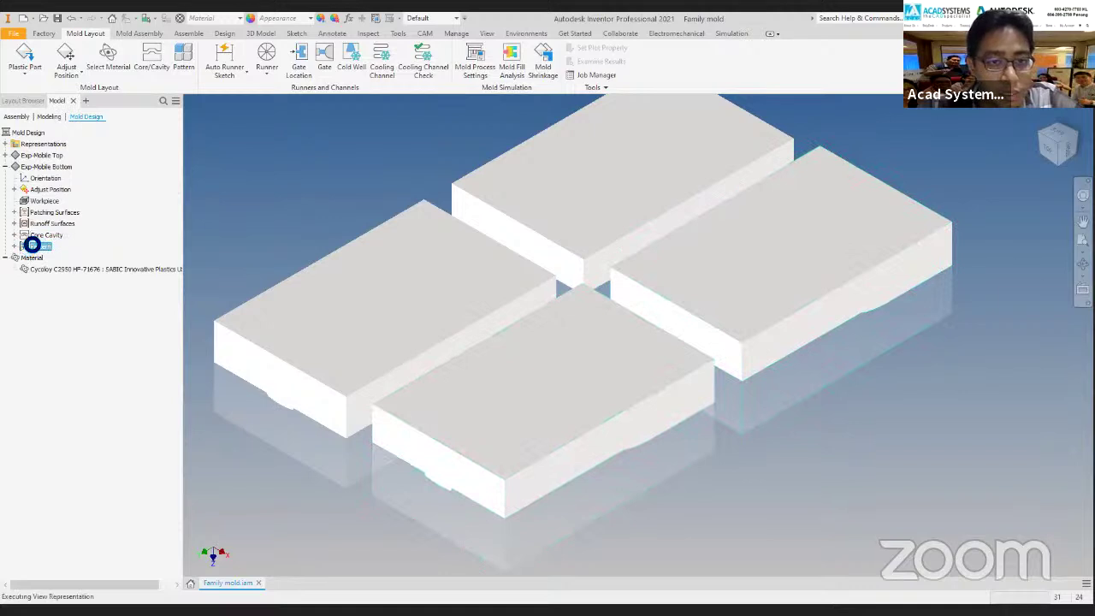
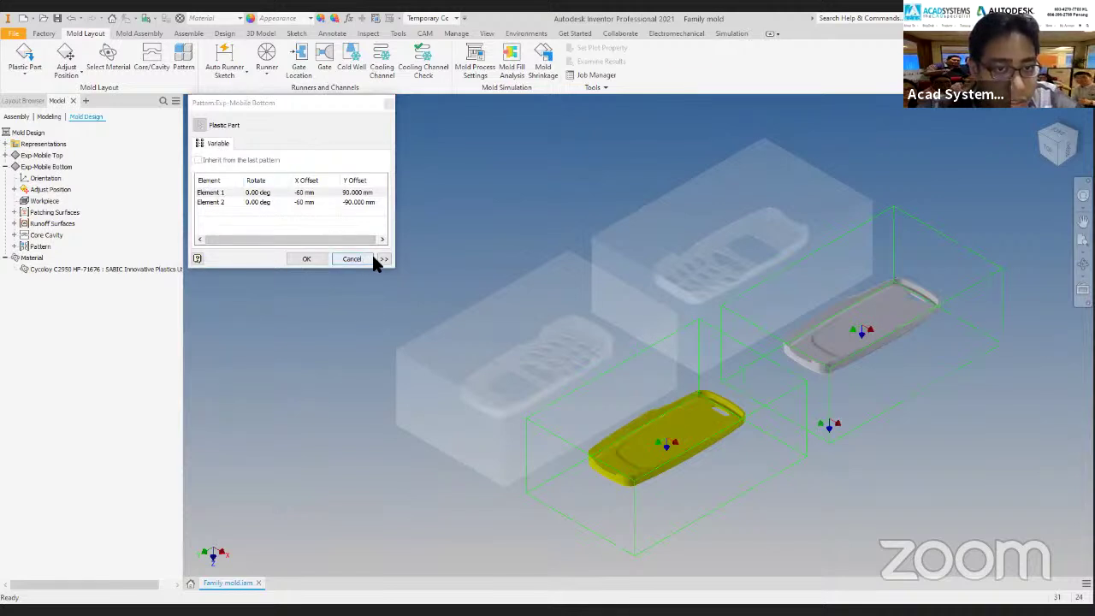
pyautogui.rightClick(22, 246)
pyautogui.click(52, 288)
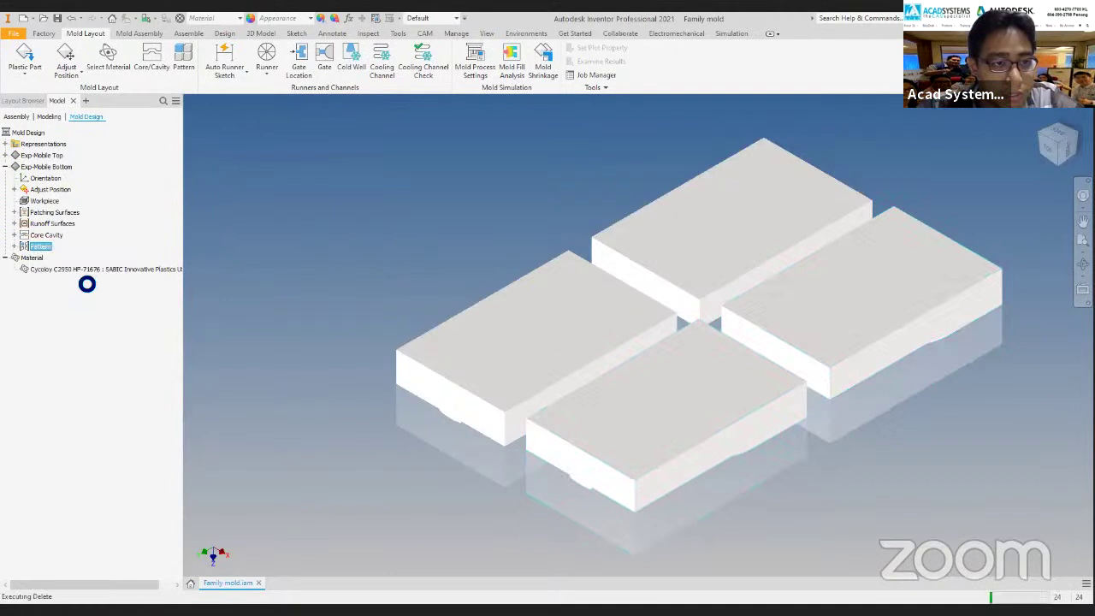
# Start a rectangular pattern of the Exp-Mobile Bottom part with 2 elements in Y, using the type that rotates the second element 180°.
pyautogui.scroll(-4, 598, 153)
pyautogui.scroll(4, 460, 156)
pyautogui.moveTo(472, 166); pyautogui.dragTo(273, 170, button='middle')
pyautogui.scroll(-4, 432, 222)
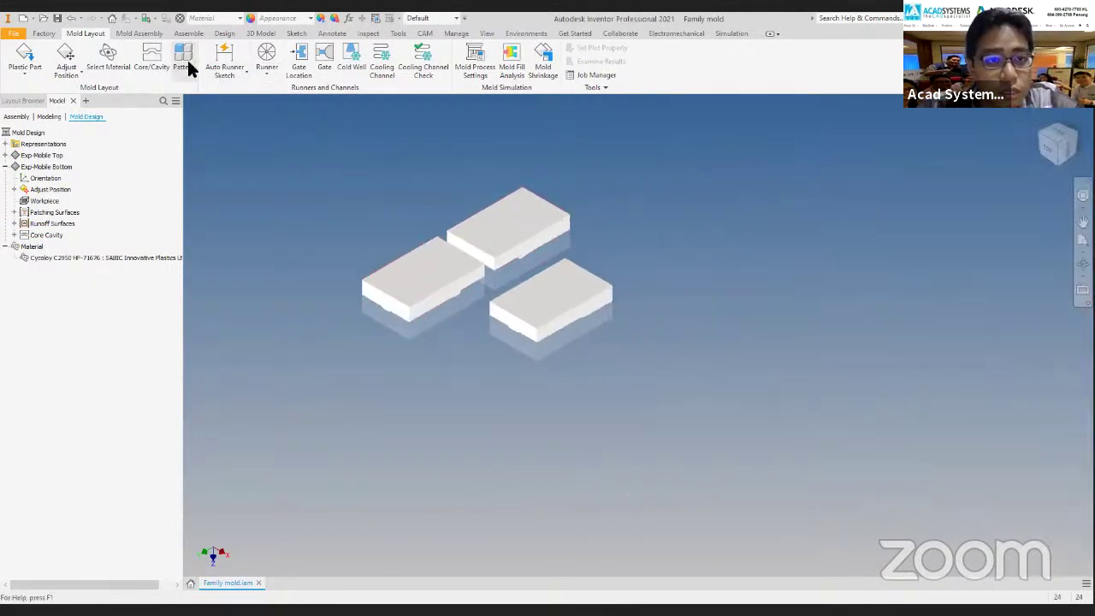
pyautogui.click(184, 62)
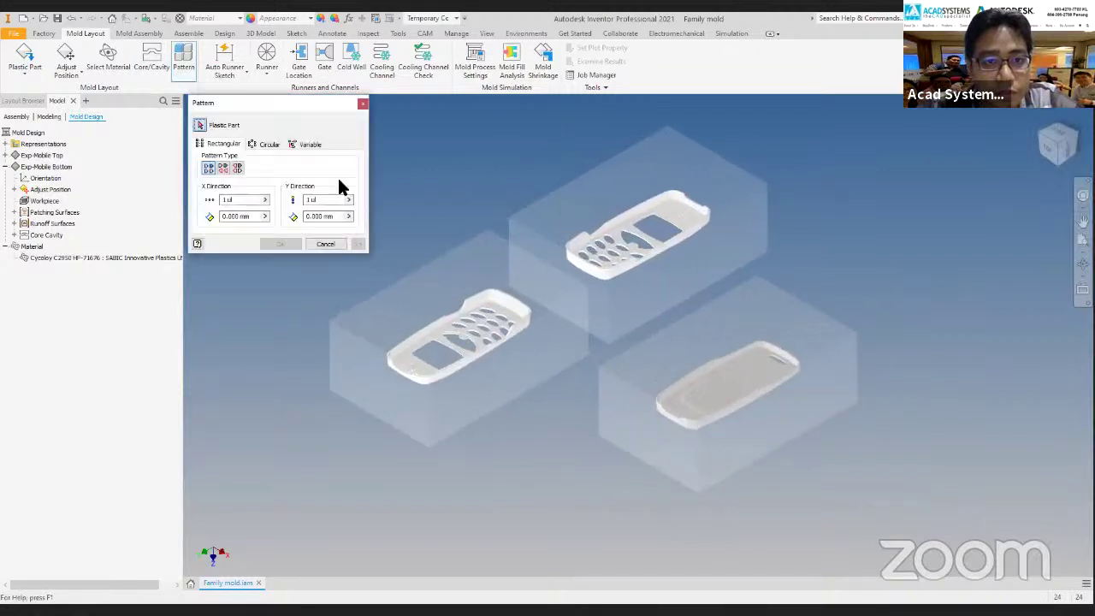
pyautogui.click(721, 405)
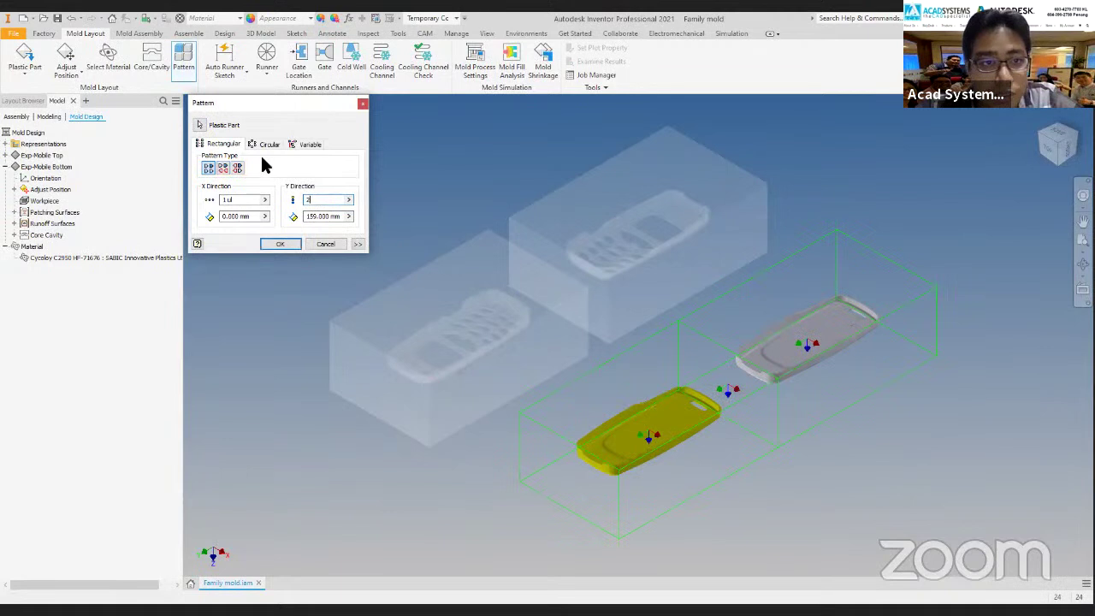
pyautogui.click(224, 169)
# Convert the Exp-Mobile Bottom pattern to a variable one inherited from the last pattern, with X offsets of -60 mm for both elements, and create it.
pyautogui.click(308, 144)
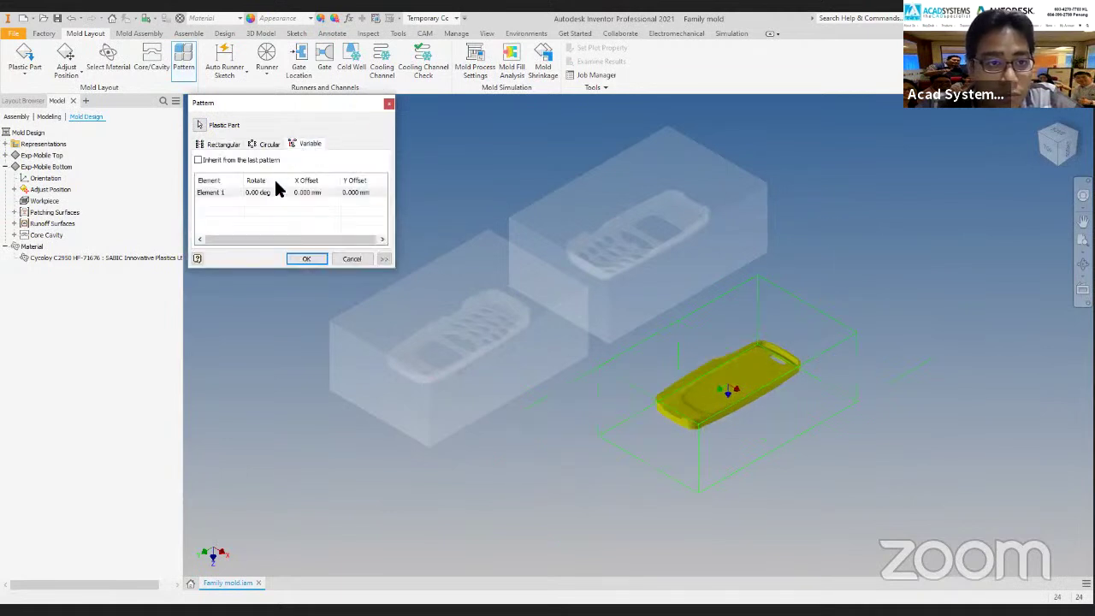
pyautogui.click(301, 193)
pyautogui.click(213, 160)
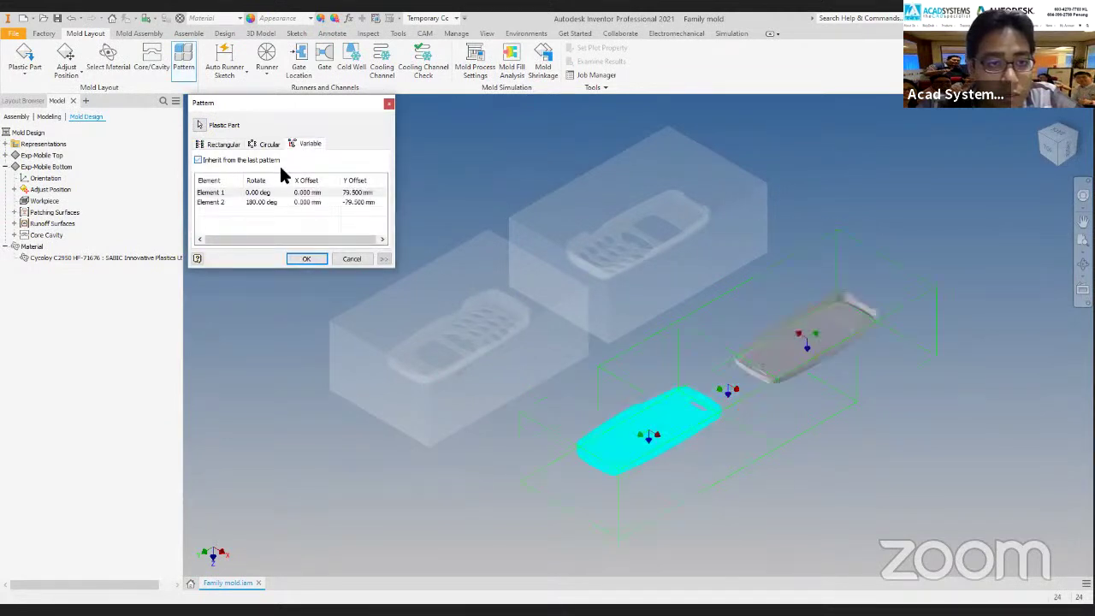
pyautogui.click(321, 192)
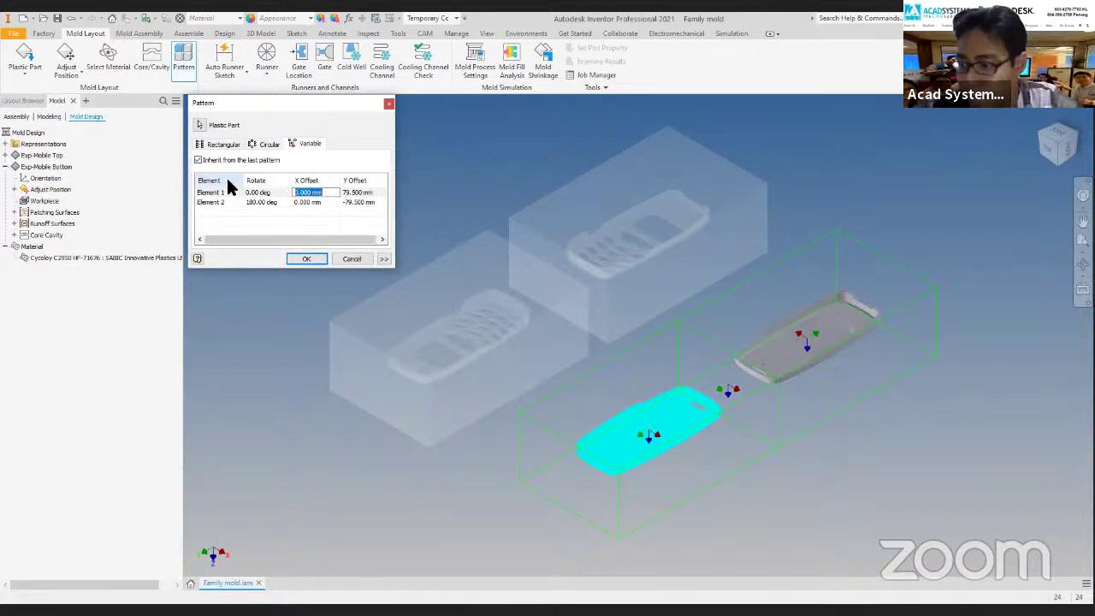
pyautogui.press('BackSpace')
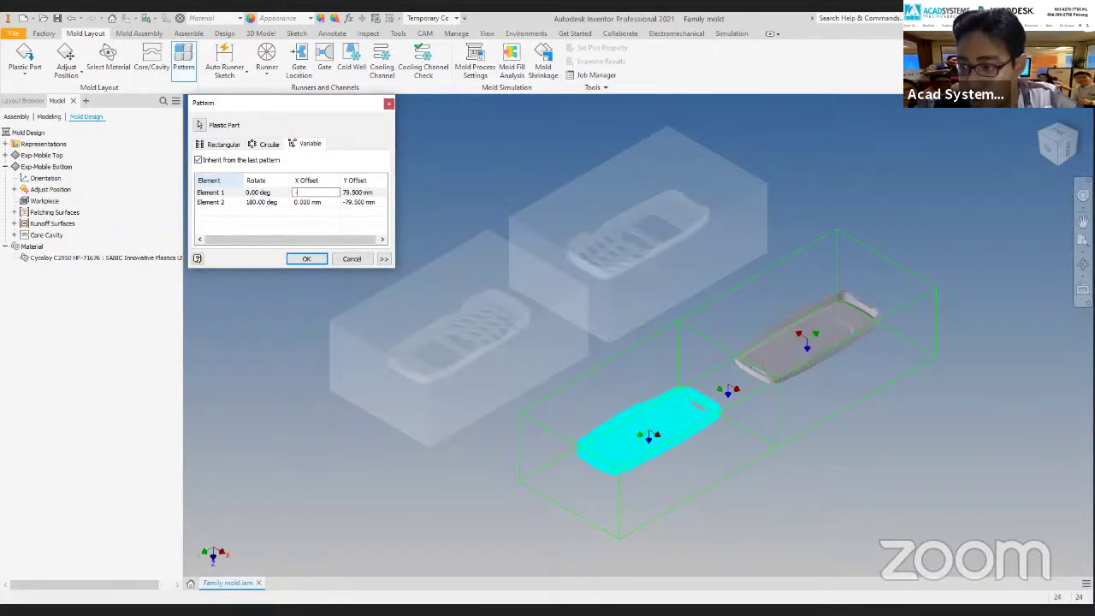
pyautogui.write('-60')
pyautogui.click(299, 202)
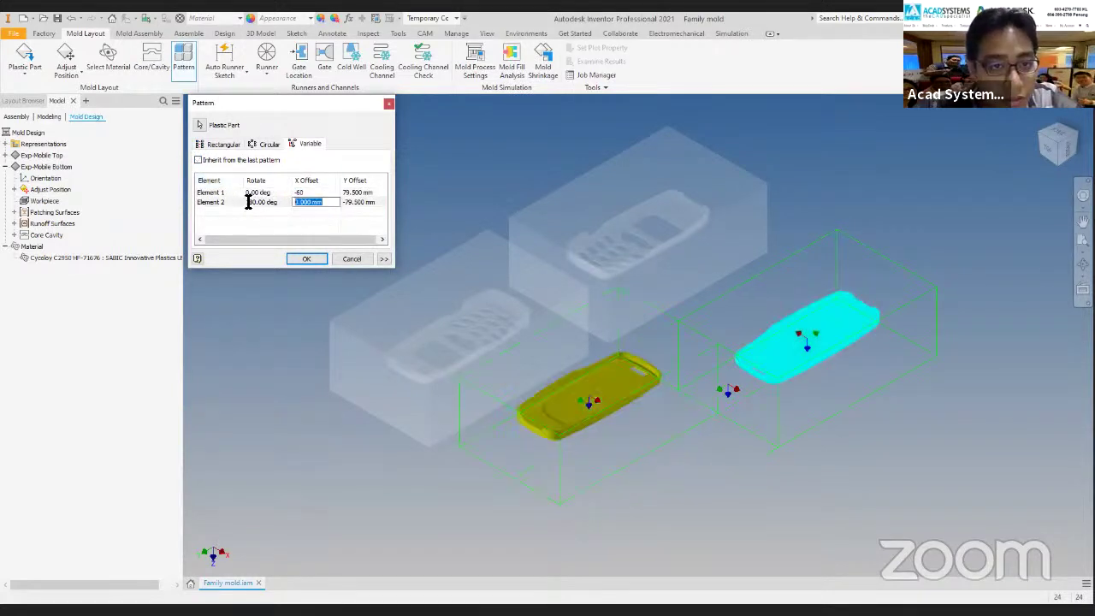
pyautogui.write('-60')
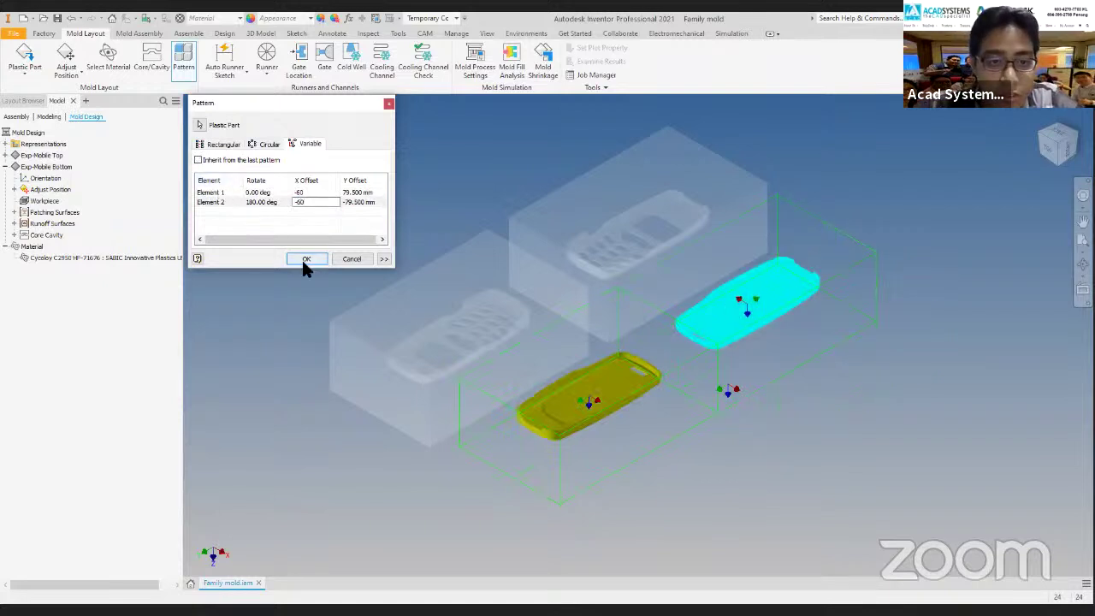
pyautogui.click(301, 261)
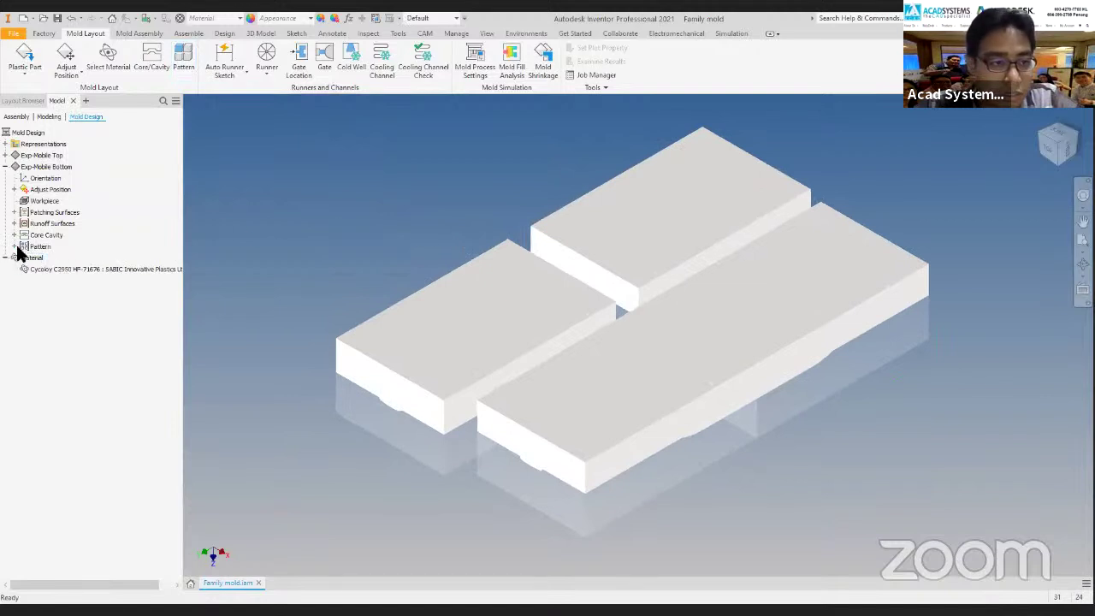
# Check the element offsets of the Exp-Mobile Bottom pattern, leave them as they are, and delete that pattern.
pyautogui.click(15, 247)
pyautogui.click(24, 246)
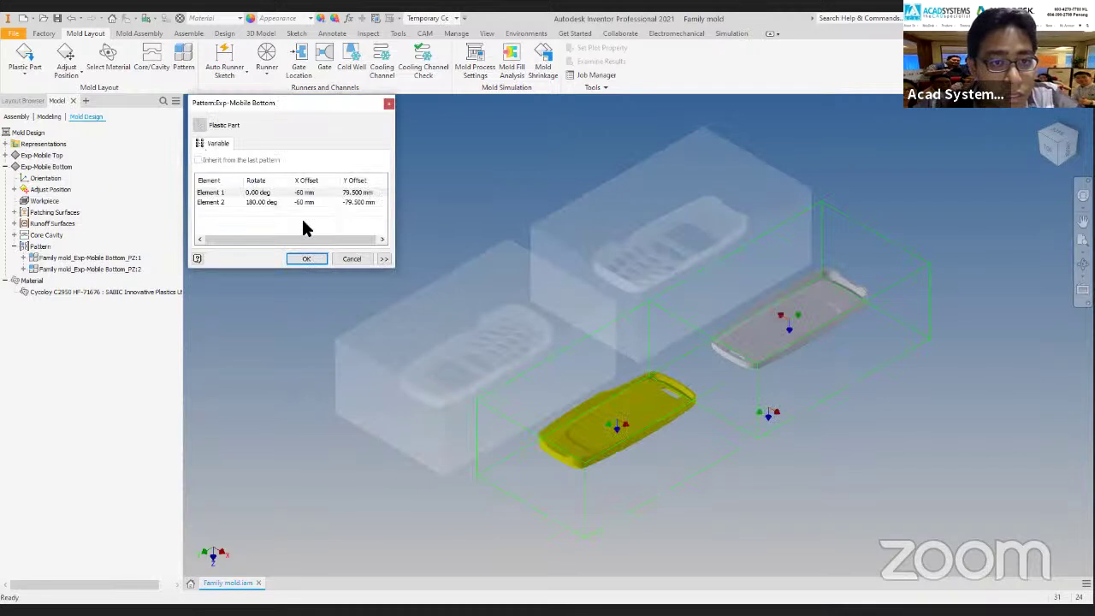
pyautogui.click(351, 260)
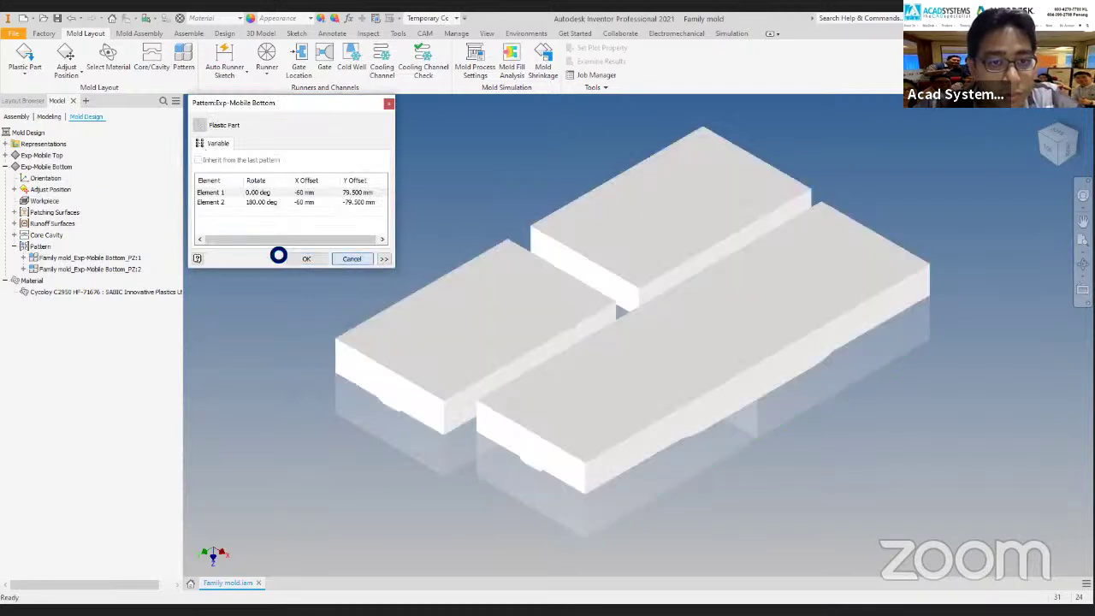
pyautogui.rightClick(42, 246)
pyautogui.click(60, 308)
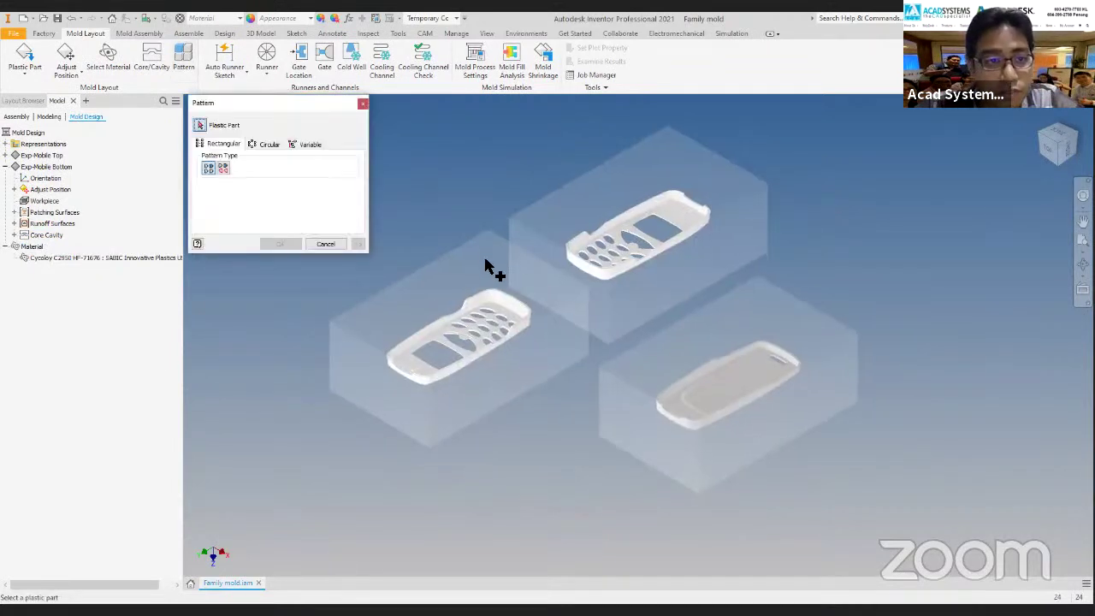
# Start a rectangular pattern of the Exp-Mobile Bottom part with 2 elements spaced 180 mm in Y, the second rotated 180°.
pyautogui.click(698, 385)
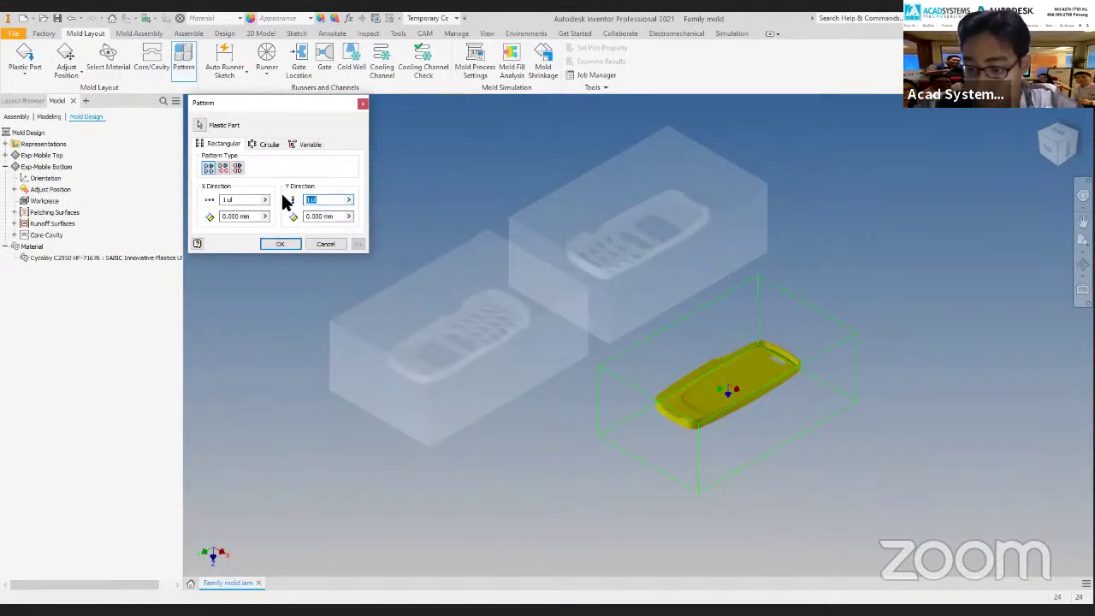
pyautogui.write('2')
pyautogui.click(346, 218)
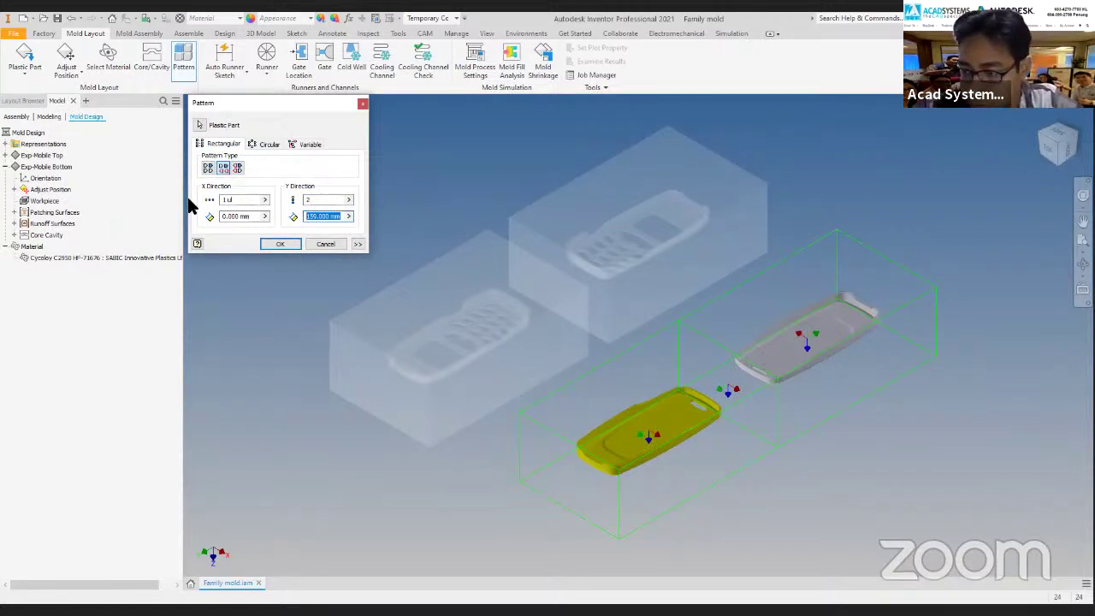
pyautogui.write('180')
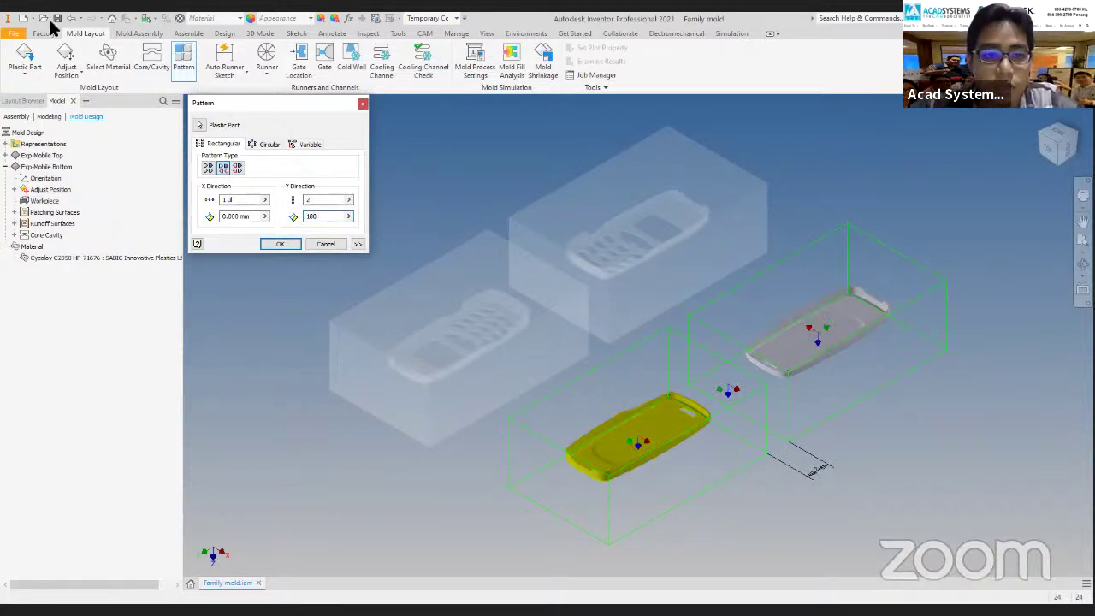
# Inherit those elements into a variable pattern, set both elements' X offsets to -60 mm, and create the pattern.
pyautogui.click(309, 144)
pyautogui.click(198, 160)
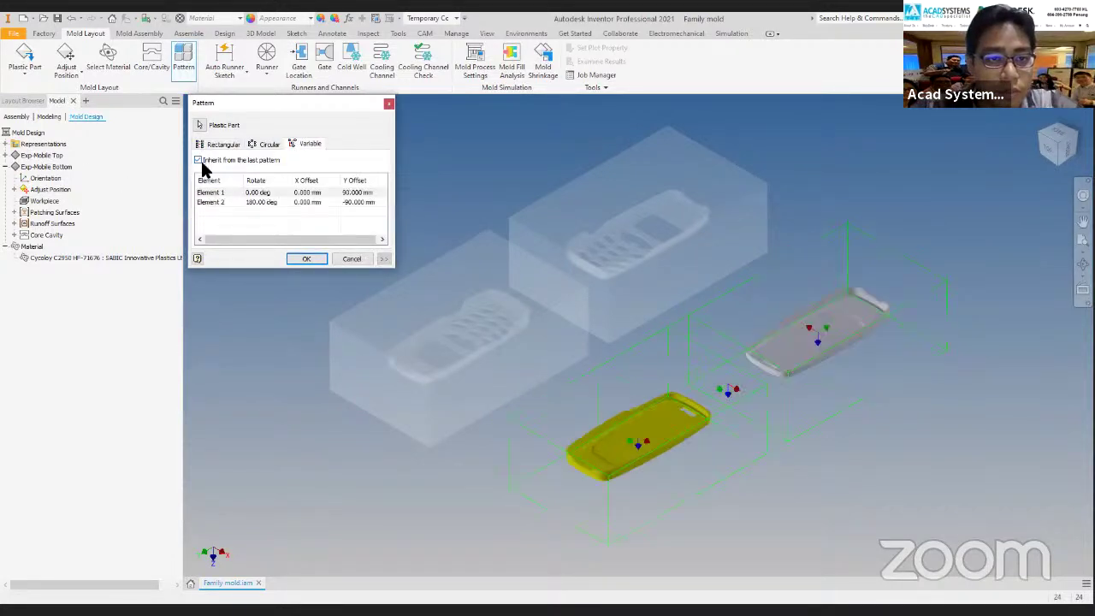
pyautogui.click(325, 193)
pyautogui.write('-60')
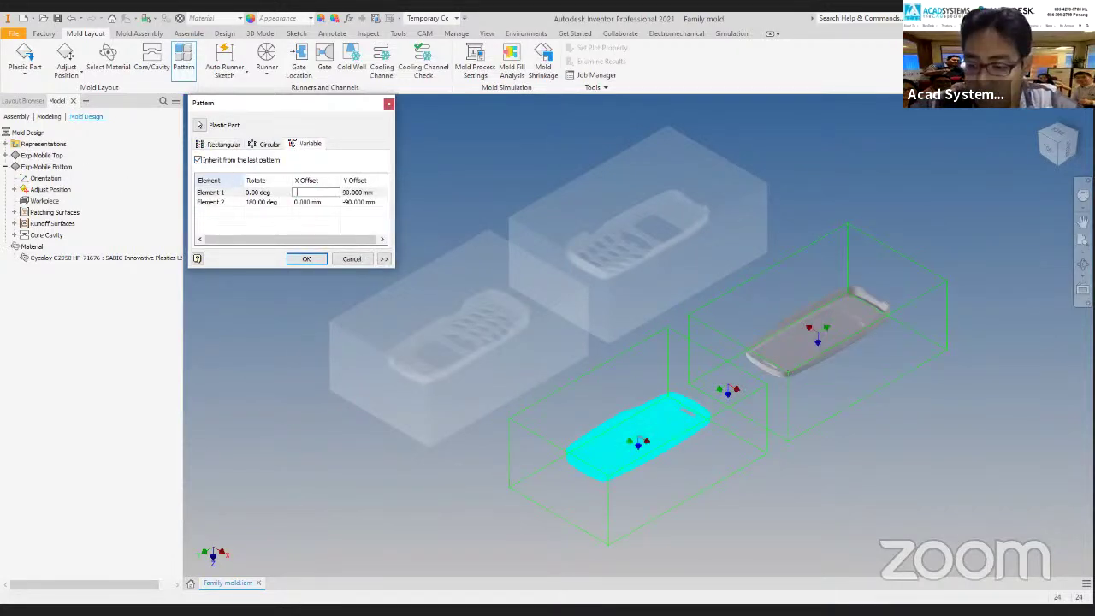
pyautogui.click(321, 201)
pyautogui.write('-60')
pyautogui.scroll(4, 679, 339)
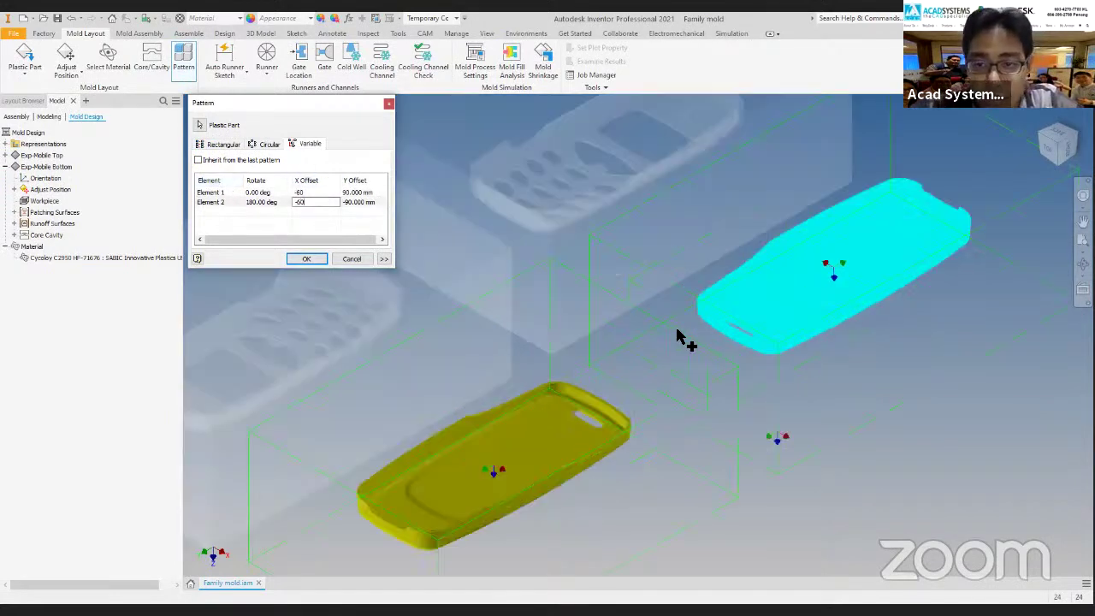
pyautogui.click(305, 258)
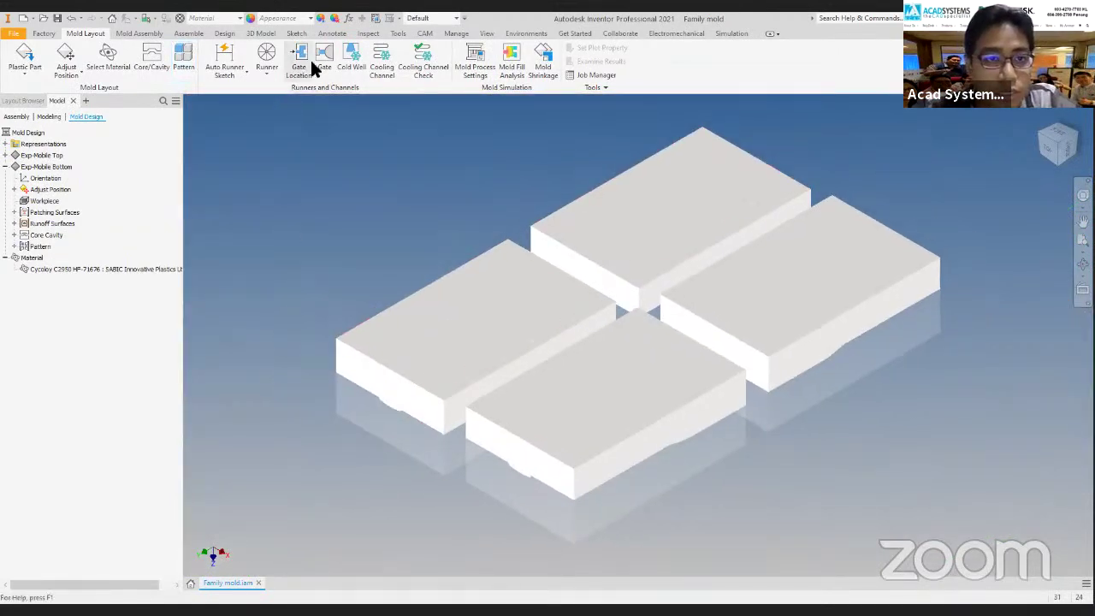
# Place a gate location on the narrow rim face beside the slot of the phone's bottom shell, about U 0.487, V 0.03.
pyautogui.click(306, 57)
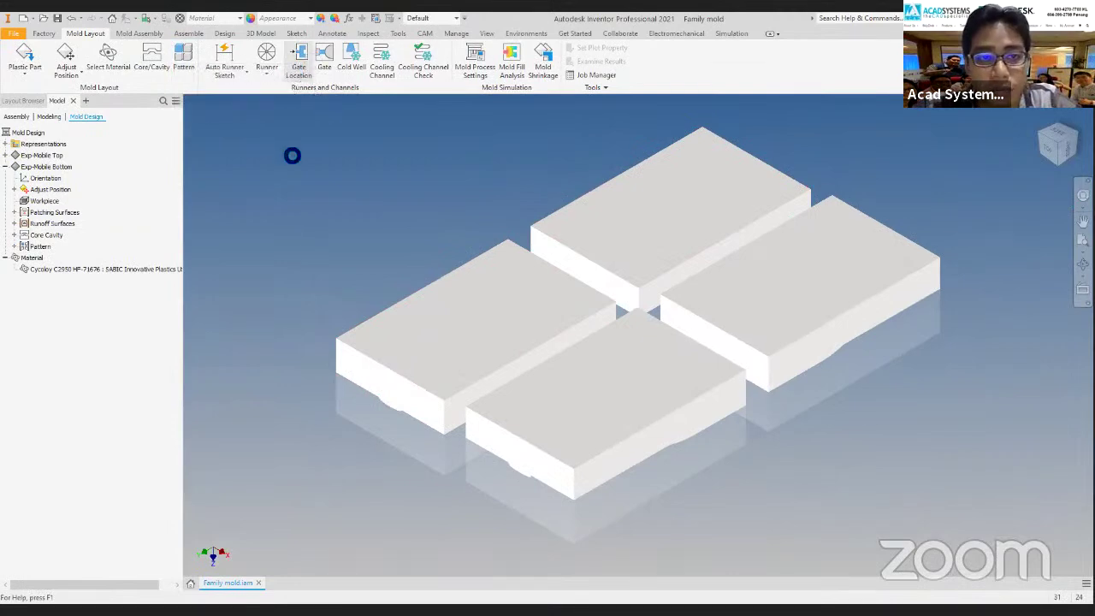
pyautogui.scroll(5, 702, 355)
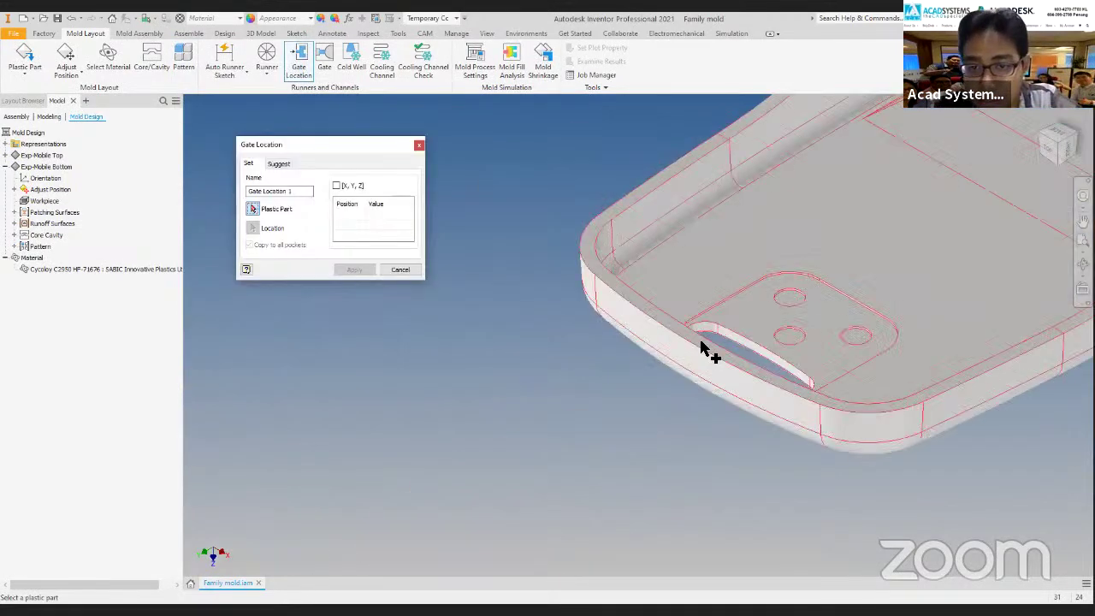
pyautogui.click(707, 353)
pyautogui.click(707, 353)
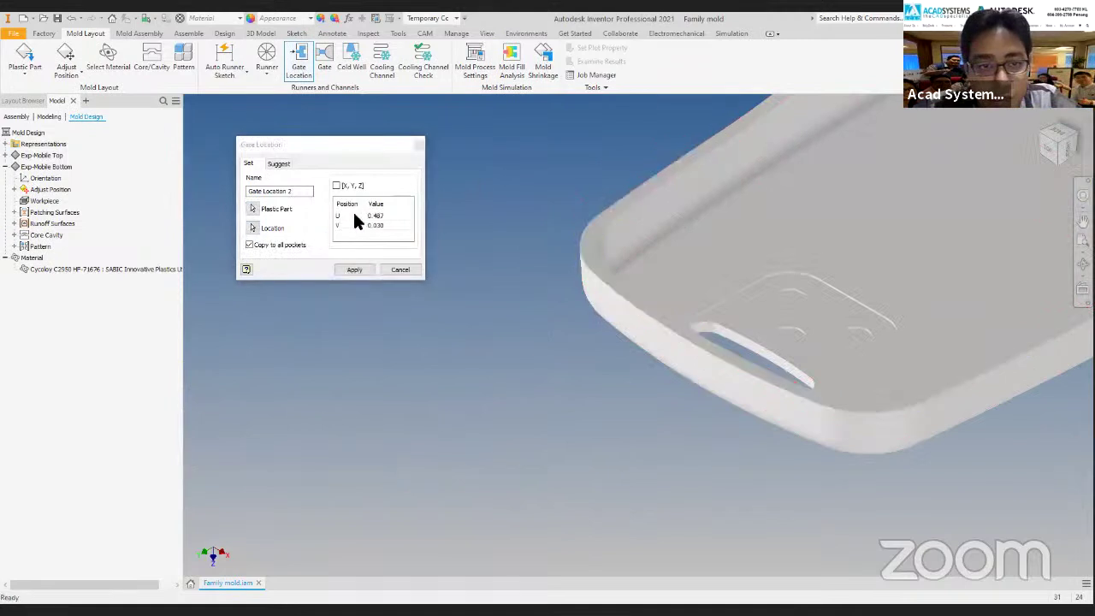
# Set the bottom shell's gate location to U 0.5 and V 0.04, apply it to all pockets and finish the command.
pyautogui.click(381, 216)
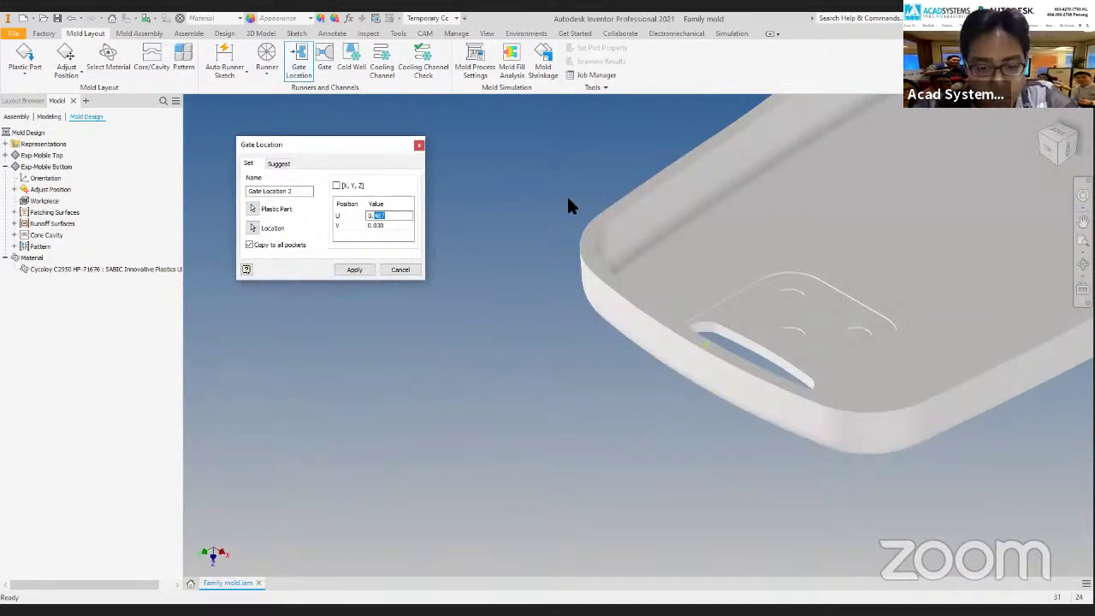
pyautogui.write('0.5')
pyautogui.click(390, 229)
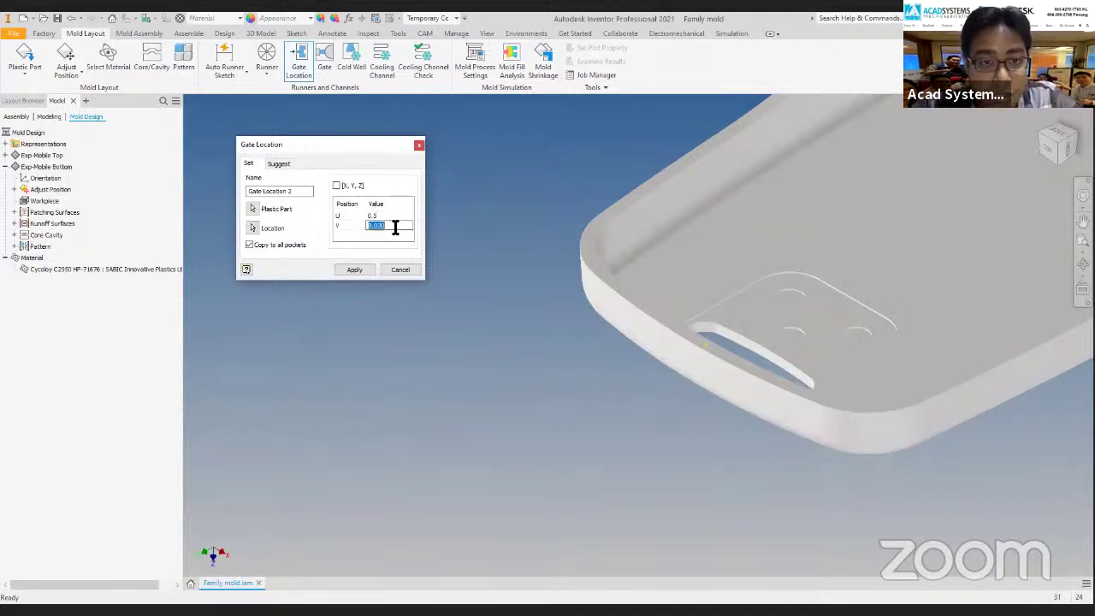
pyautogui.rightClick(387, 225)
pyautogui.click(398, 227)
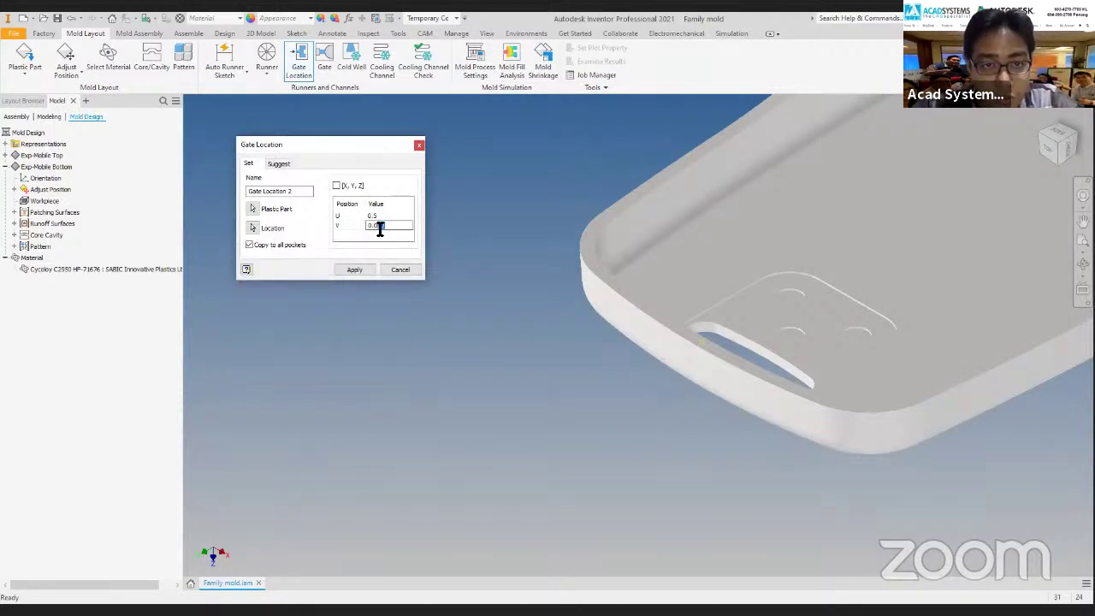
pyautogui.write('4')
pyautogui.scroll(-5, 488, 330)
pyautogui.moveTo(488, 331); pyautogui.dragTo(590, 319, button='middle')
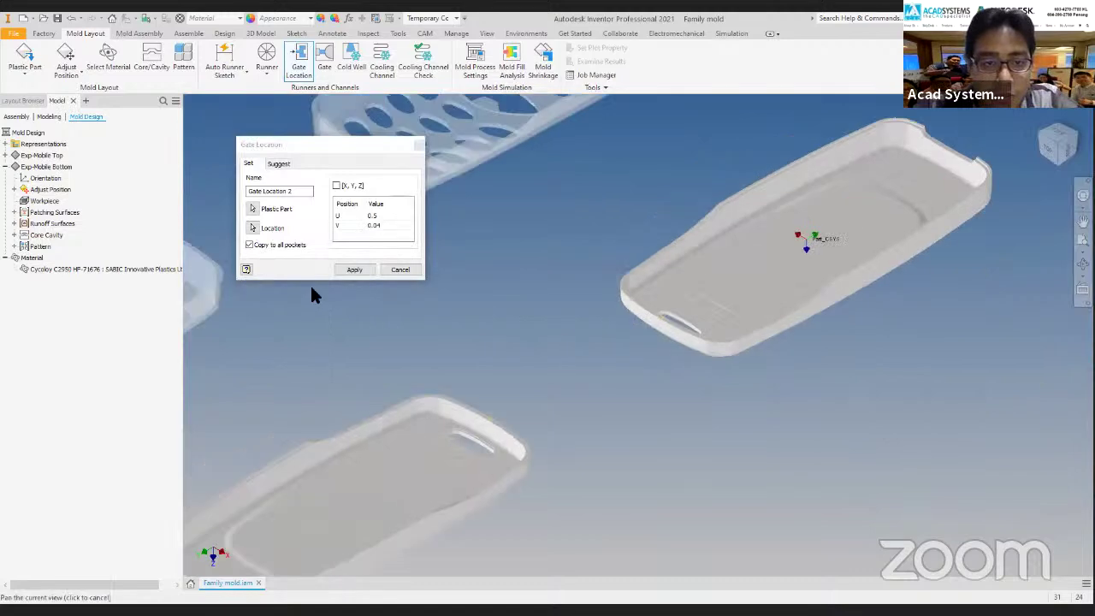
pyautogui.click(354, 271)
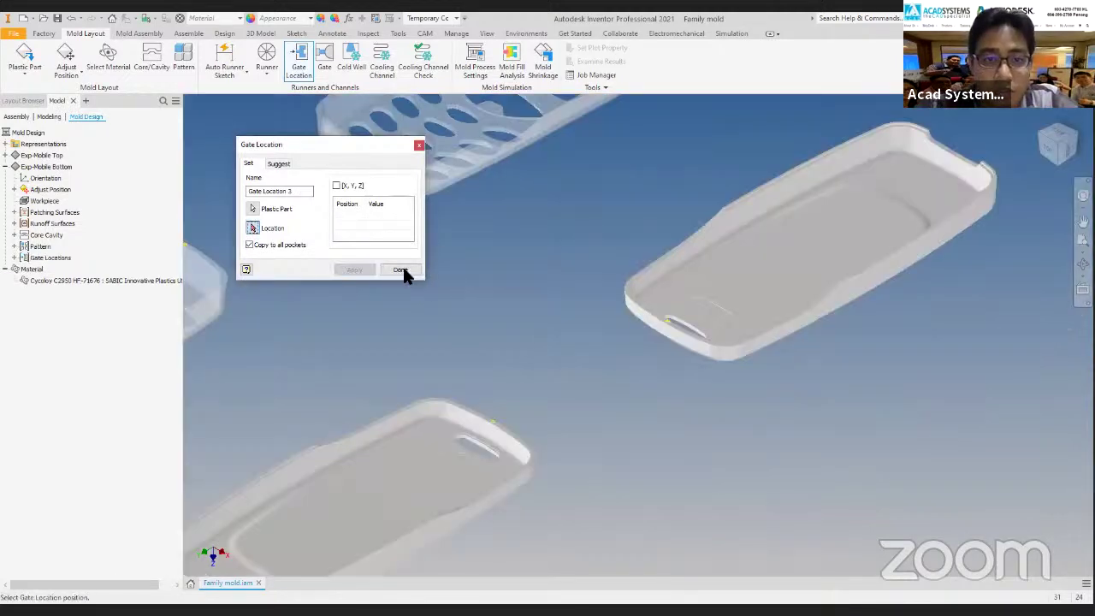
pyautogui.click(402, 270)
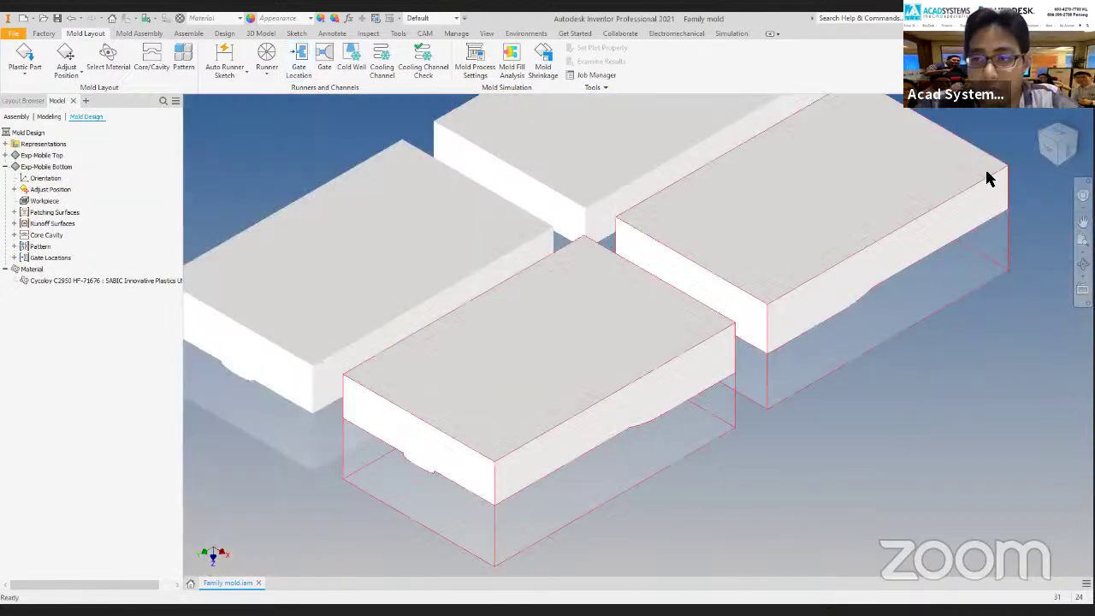
# Examine the gate locations on all four cavities from the front and in an isometric view of the core side.
pyautogui.click(1040, 117)
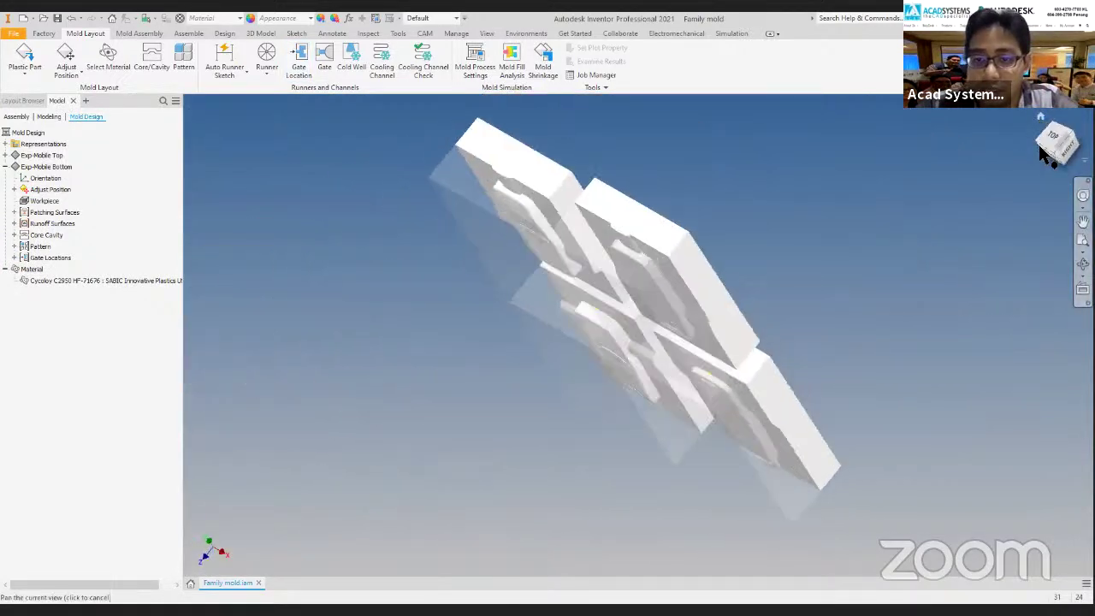
pyautogui.click(1054, 152)
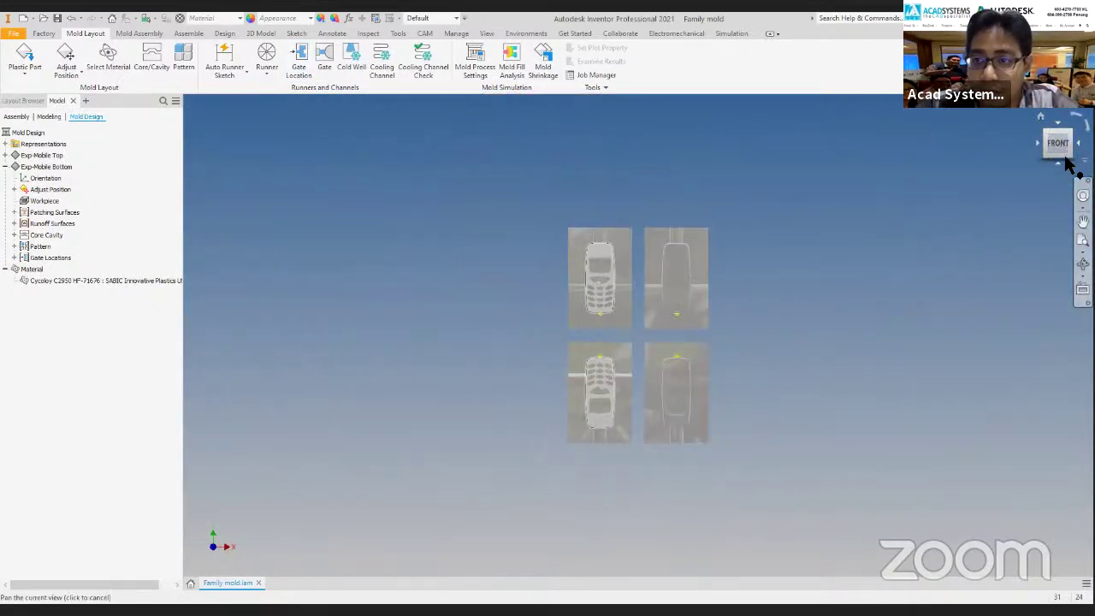
pyautogui.scroll(-5, 514, 236)
pyautogui.scroll(5, 556, 214)
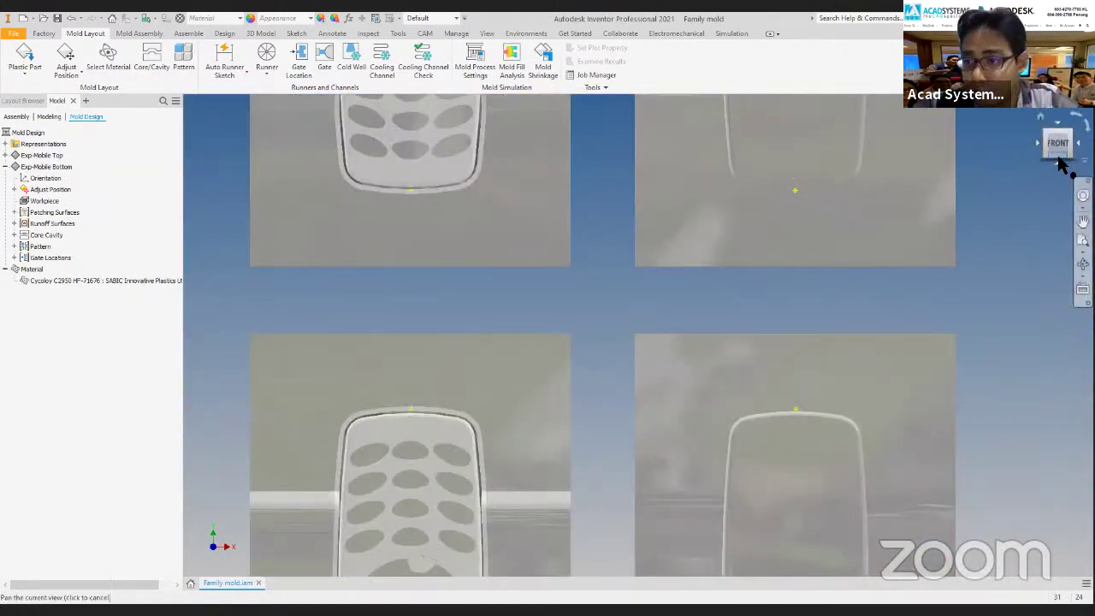
pyautogui.click(1059, 160)
pyautogui.click(1069, 151)
pyautogui.scroll(-5, 702, 338)
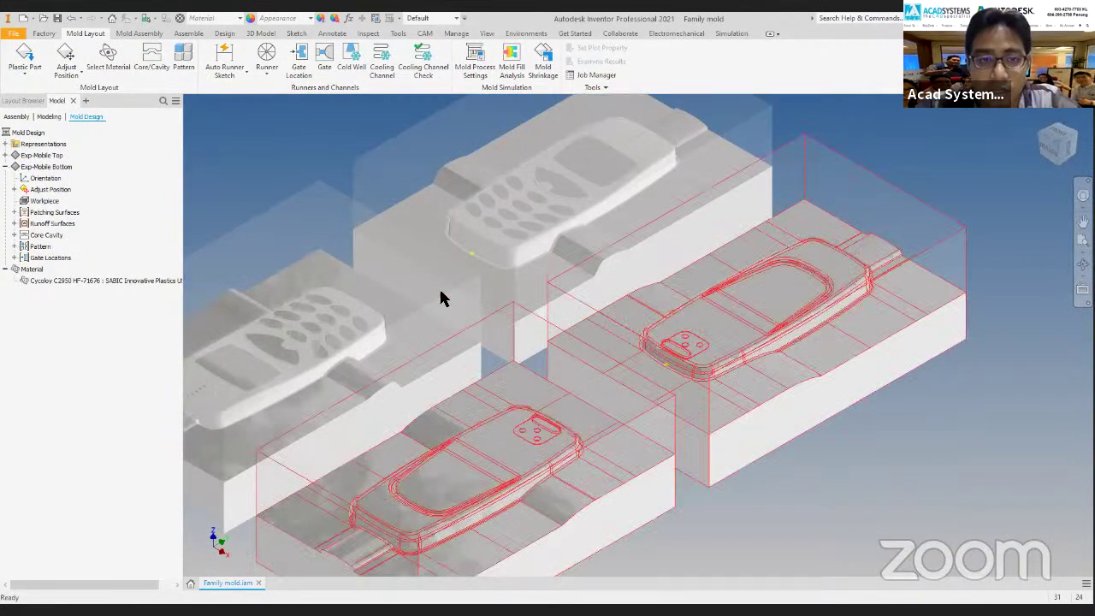
pyautogui.scroll(5, 306, 214)
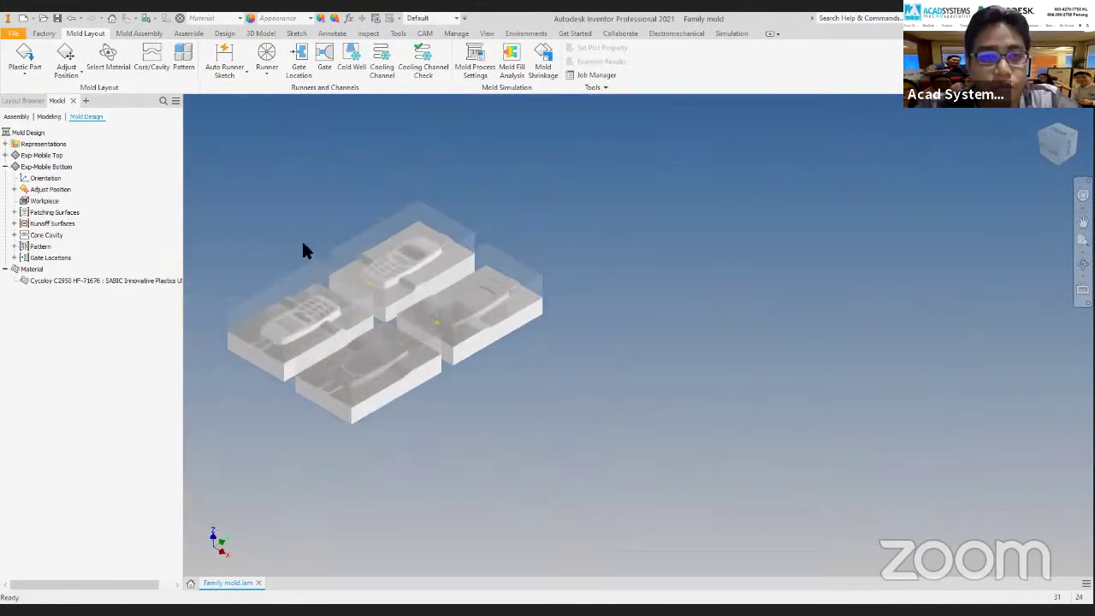
pyautogui.scroll(-5, 335, 273)
pyautogui.scroll(2, 288, 209)
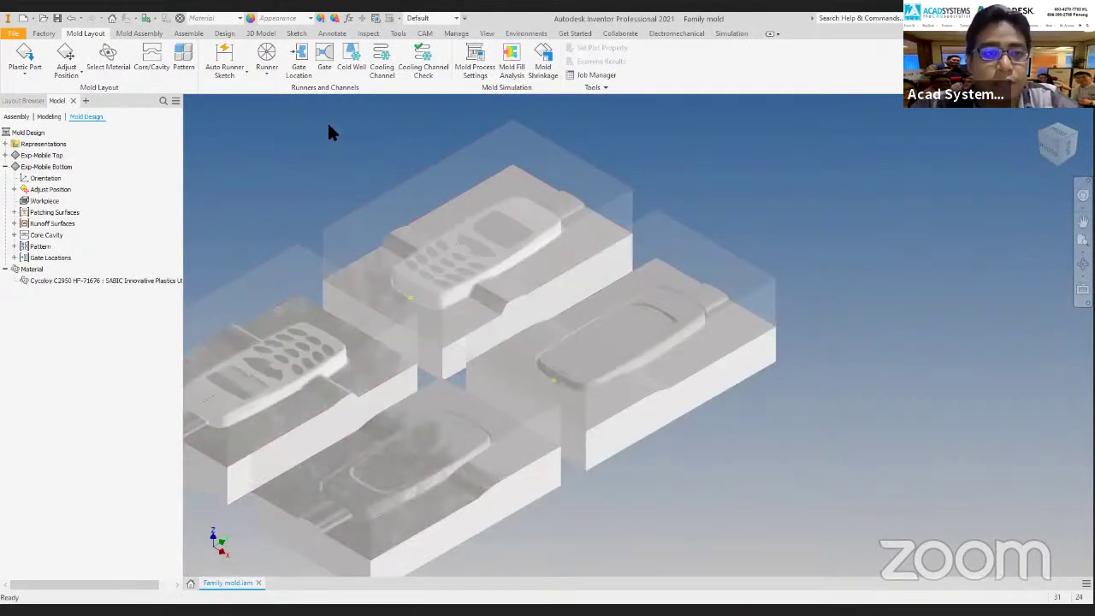
pyautogui.scroll(3, 307, 184)
pyautogui.moveTo(300, 178); pyautogui.dragTo(313, 139, button='middle')
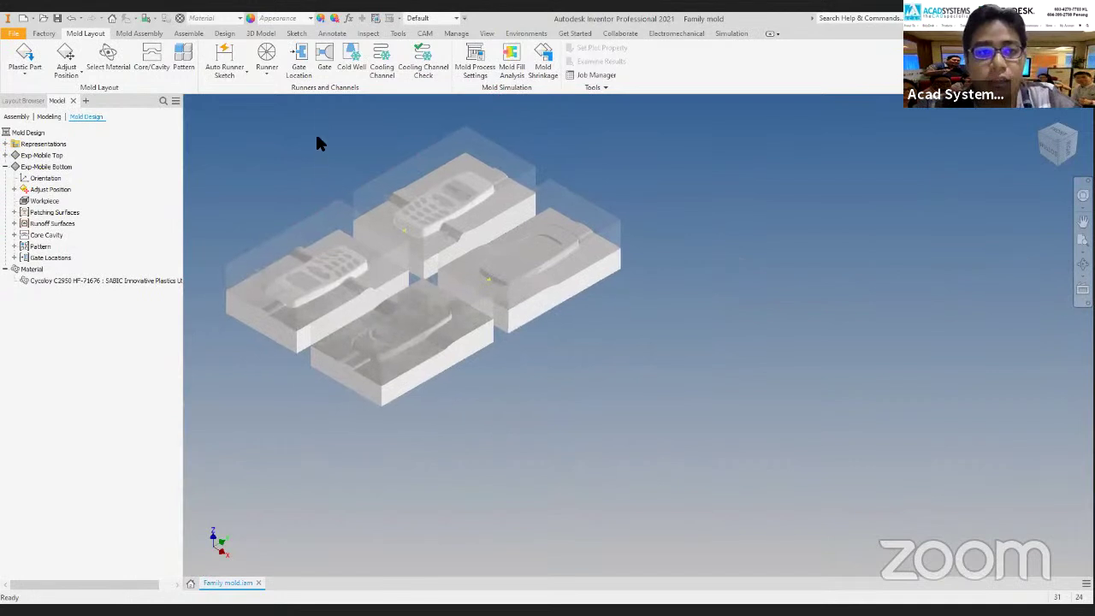
# Start an auto runner sketch and place its base point on the runoff surfaces in the gap between the four cavities.
pyautogui.click(243, 77)
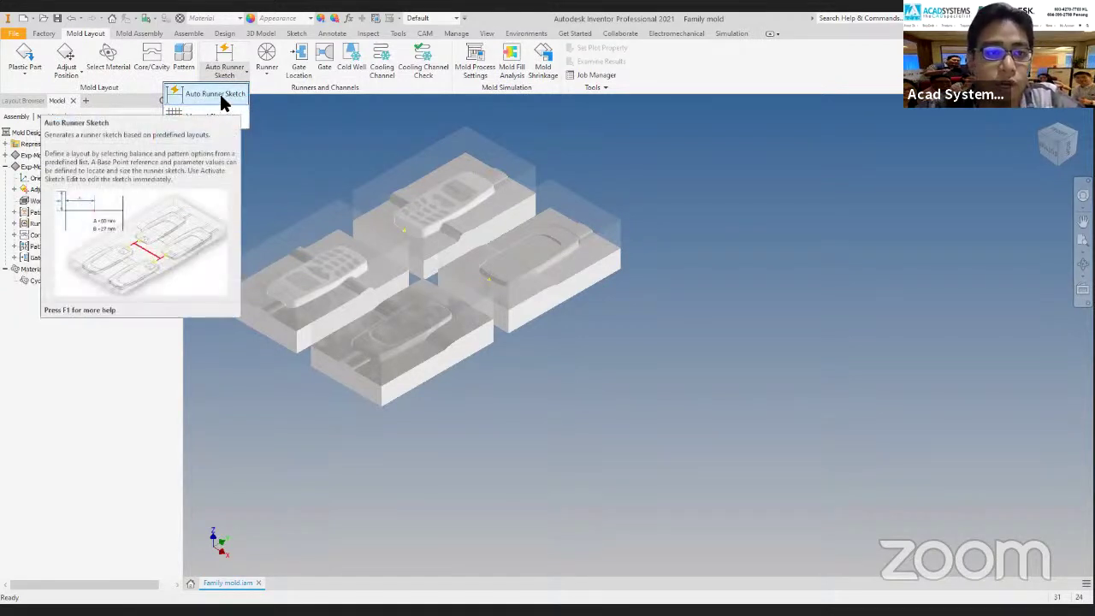
pyautogui.click(217, 95)
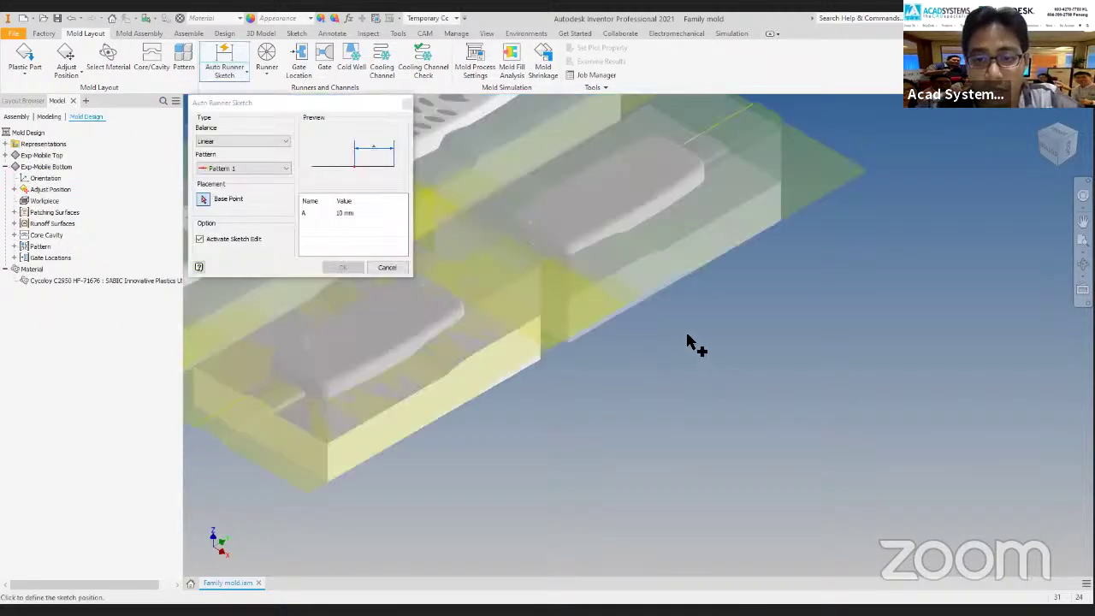
pyautogui.click(618, 308)
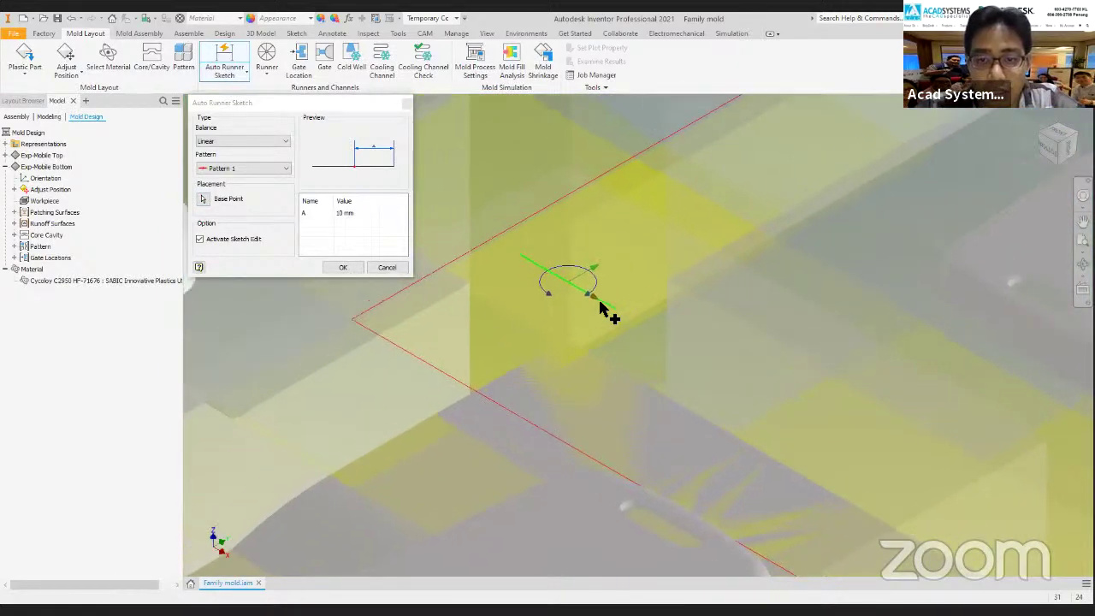
pyautogui.moveTo(653, 318)
pyautogui.mouseDown()
pyautogui.moveTo(596, 328)
pyautogui.moveTo(596, 301)
pyautogui.moveTo(645, 299)
pyautogui.moveTo(537, 330)
pyautogui.moveTo(526, 320)
pyautogui.moveTo(574, 317)
pyautogui.moveTo(575, 308)
pyautogui.moveTo(587, 334)
pyautogui.mouseUp()
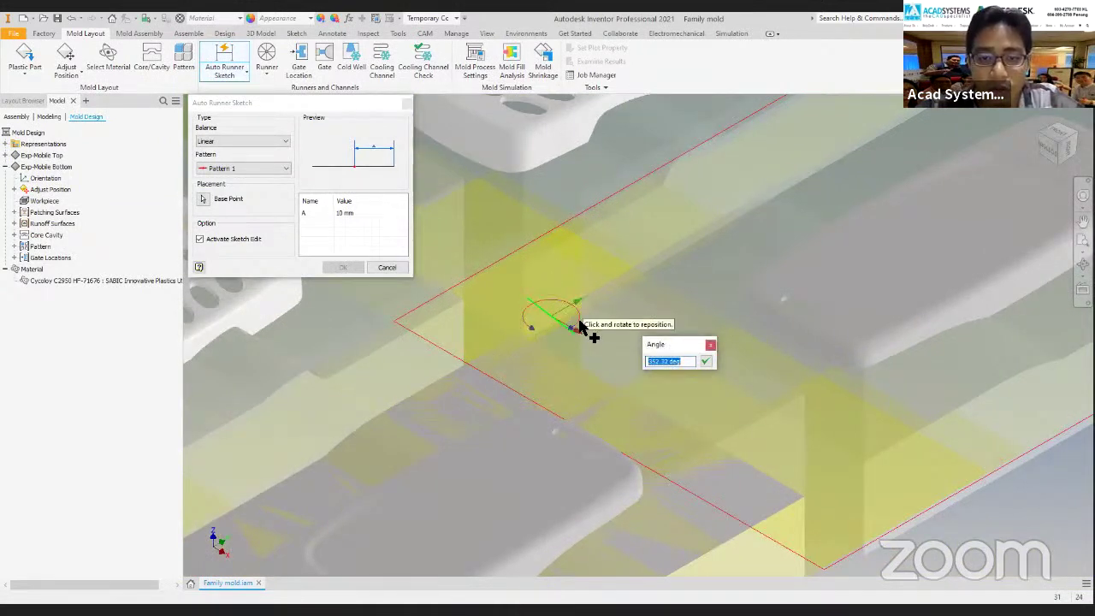
pyautogui.click(709, 347)
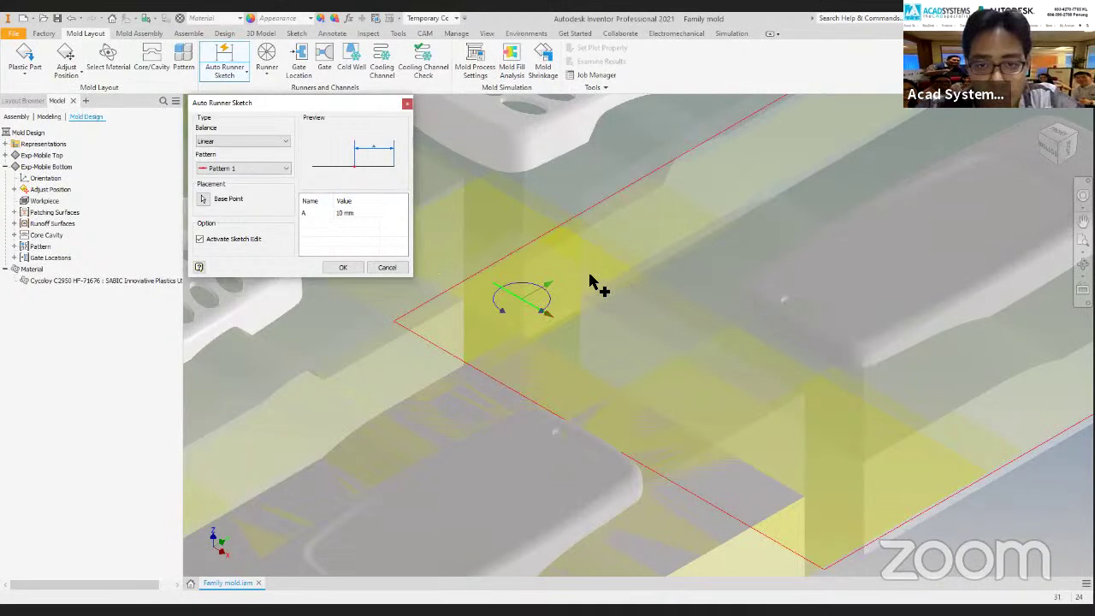
# Set the runner sketch layout to H Balance with Pattern 1.
pyautogui.scroll(-3, 591, 286)
pyautogui.scroll(1, 567, 251)
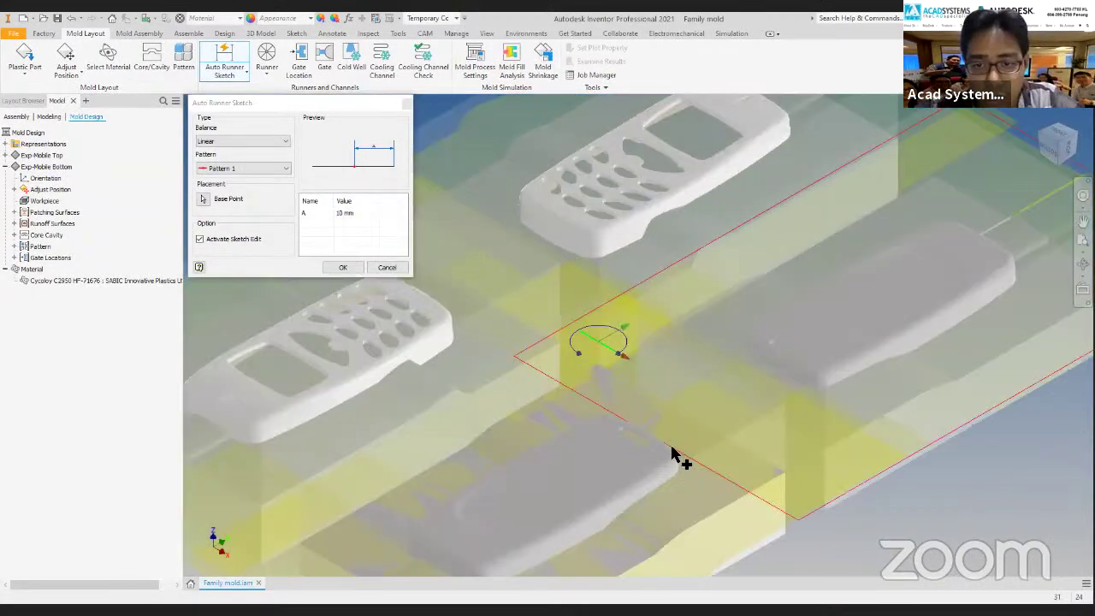
pyautogui.scroll(-4, 787, 382)
pyautogui.scroll(6, 785, 377)
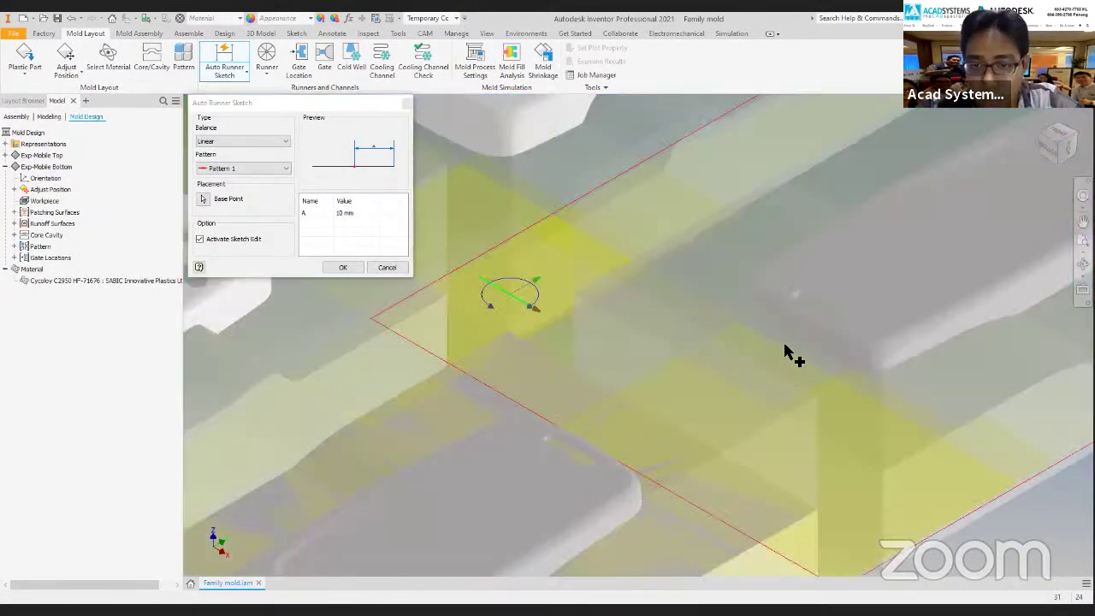
pyautogui.scroll(-3, 742, 381)
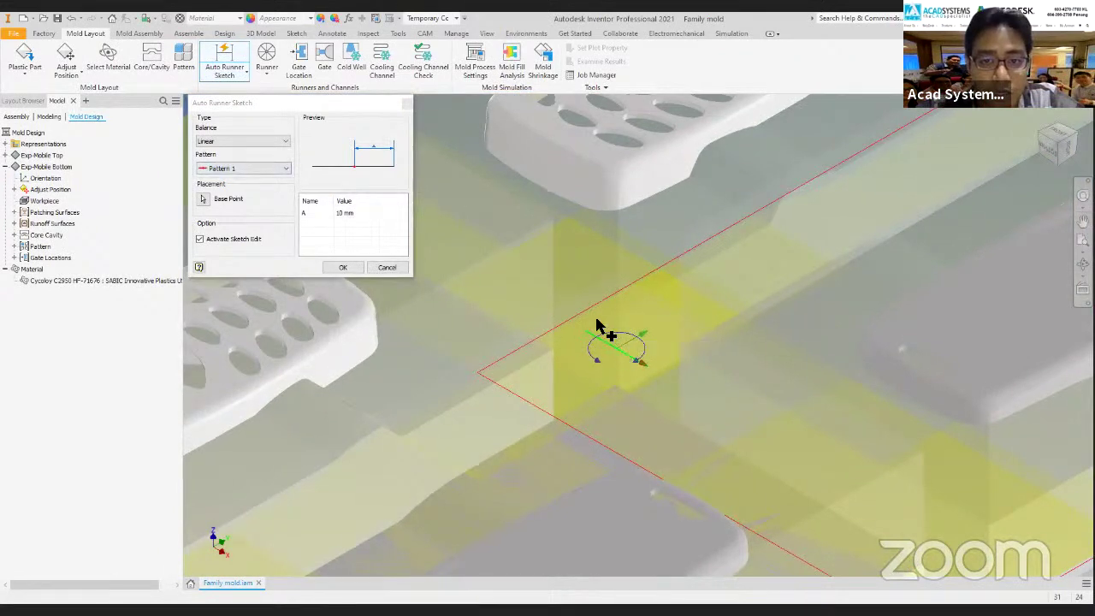
pyautogui.click(268, 142)
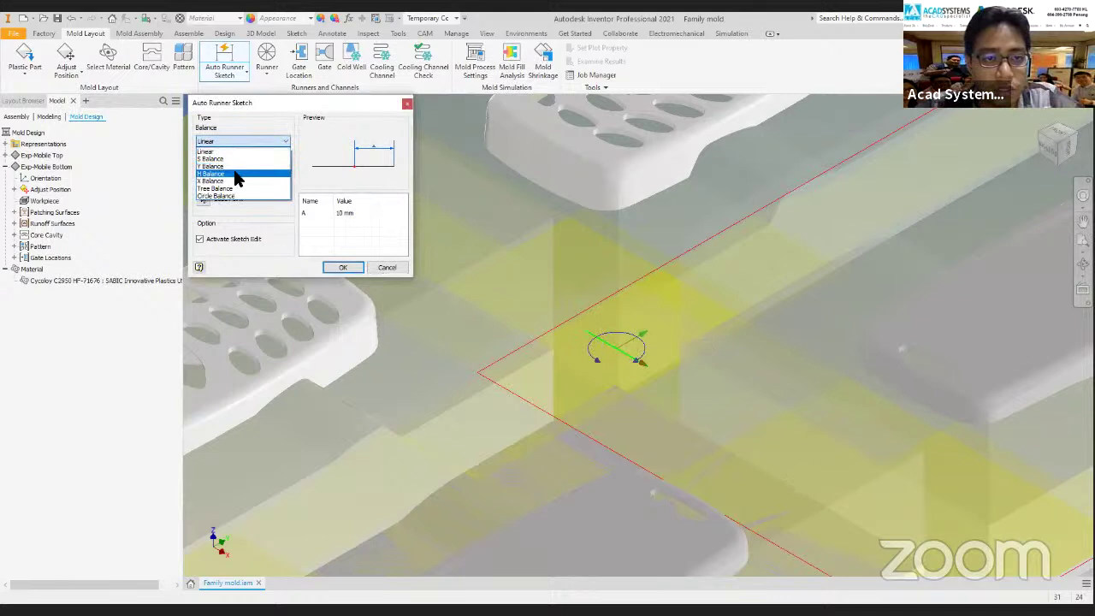
pyautogui.click(231, 174)
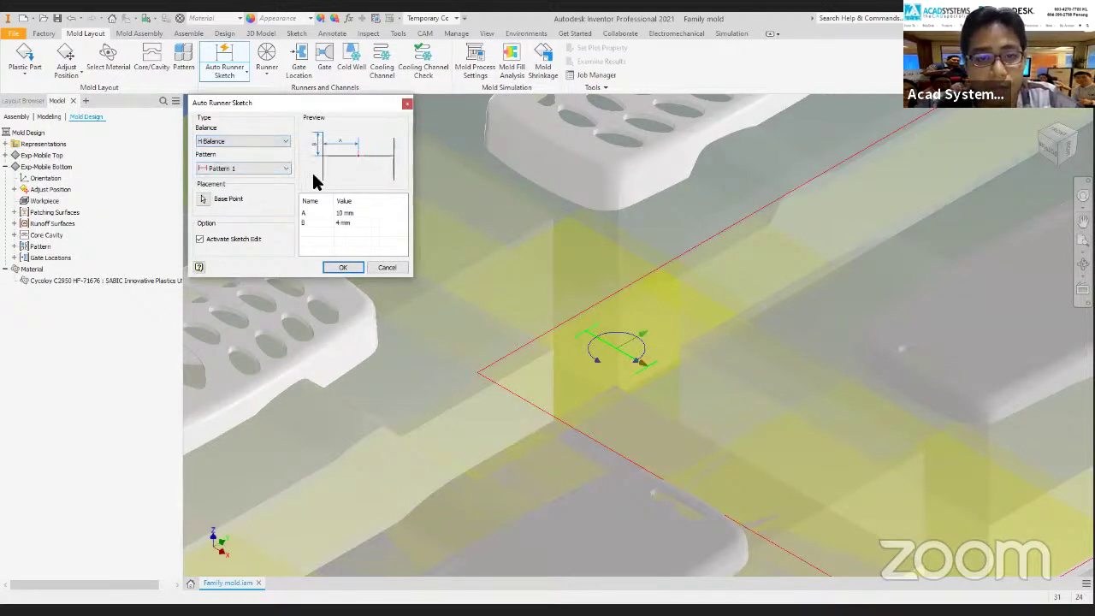
# Try an A distance of 40 mm for the H-balance runner layout and compare it with the cavity centres.
pyautogui.click(1053, 144)
pyautogui.scroll(5, 647, 342)
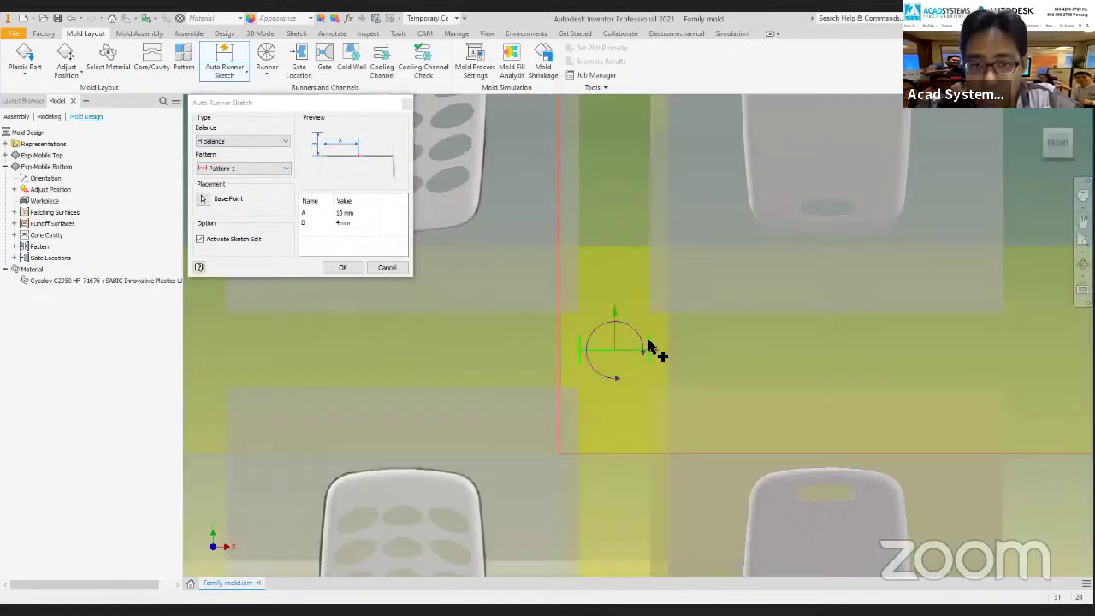
pyautogui.moveTo(583, 340); pyautogui.dragTo(722, 320, button='middle')
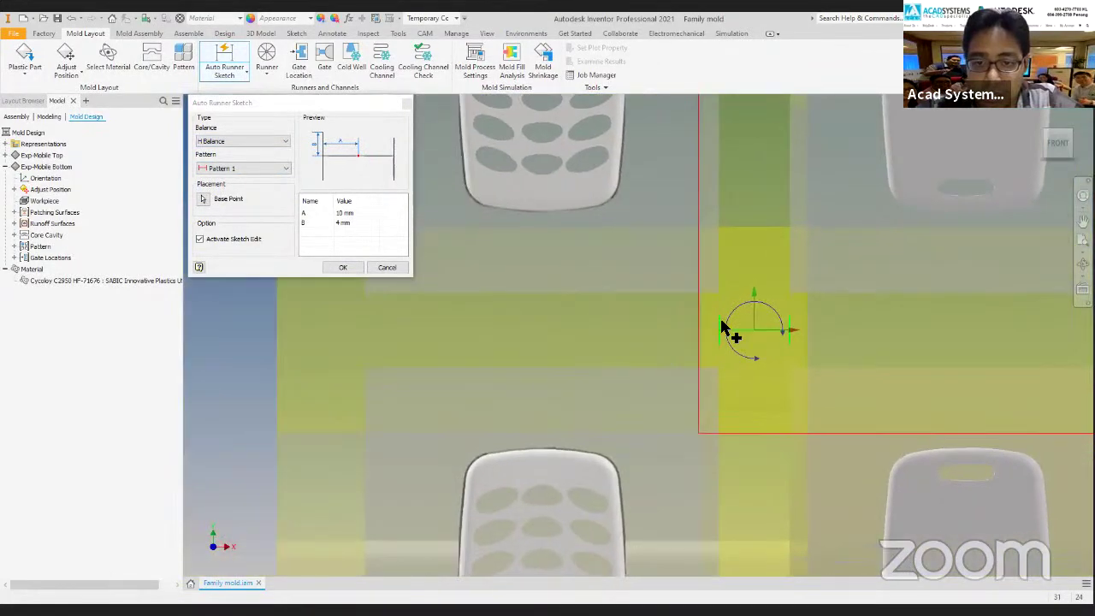
pyautogui.scroll(-4, 582, 371)
pyautogui.moveTo(581, 371); pyautogui.dragTo(567, 325, button='middle')
pyautogui.scroll(4, 428, 308)
pyautogui.doubleClick(350, 213)
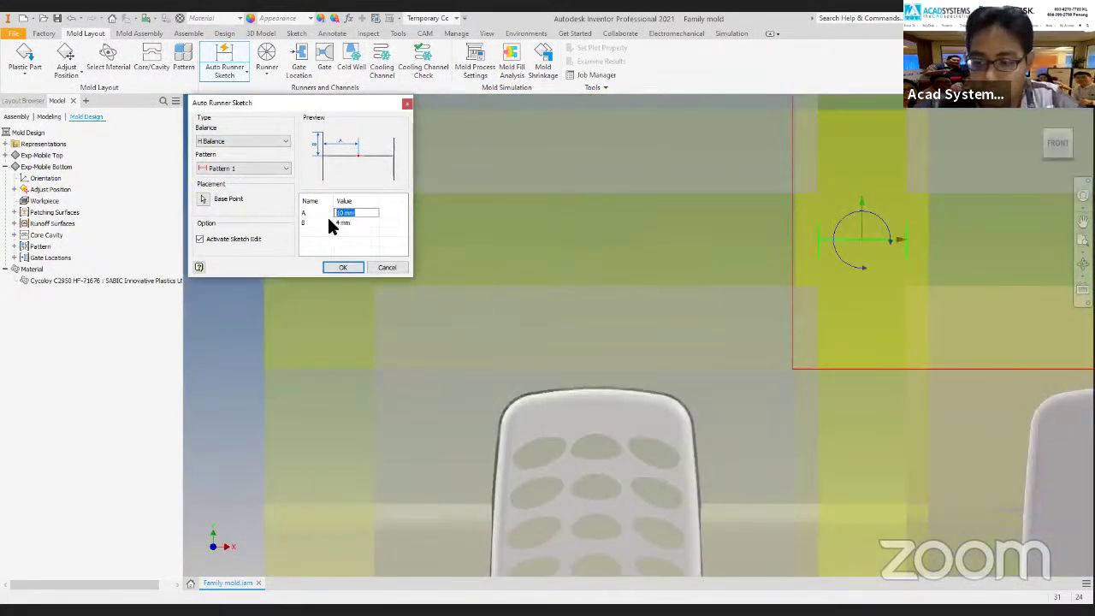
pyautogui.write('40')
pyautogui.scroll(-3, 599, 211)
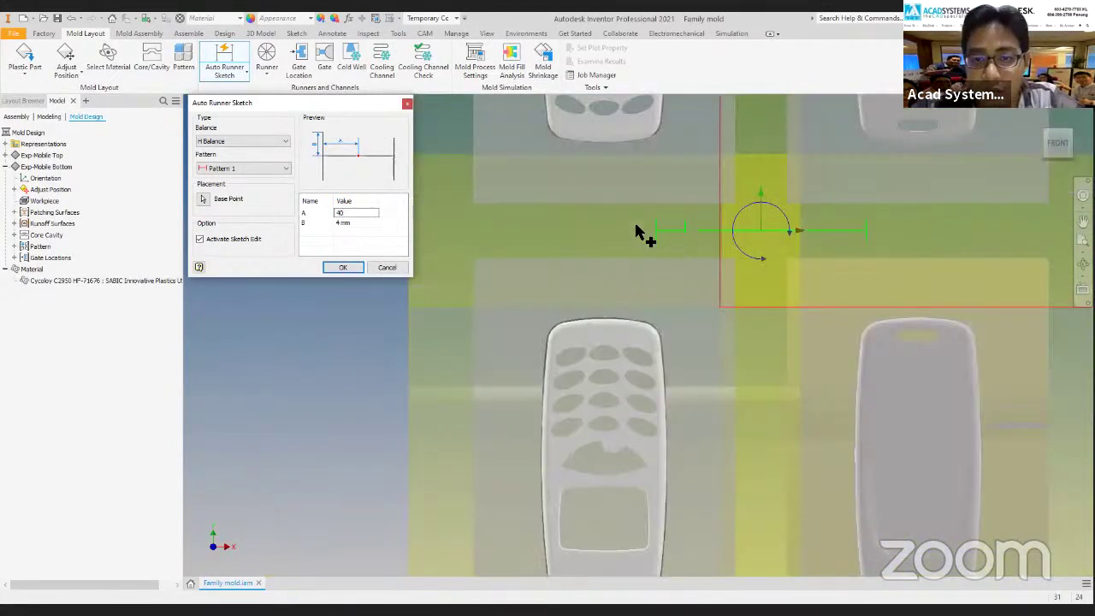
# Set the runner layout's A distance to 60 mm and B distance to 27 mm, and create the sketch.
pyautogui.click(1038, 141)
pyautogui.click(1037, 149)
pyautogui.scroll(5, 645, 337)
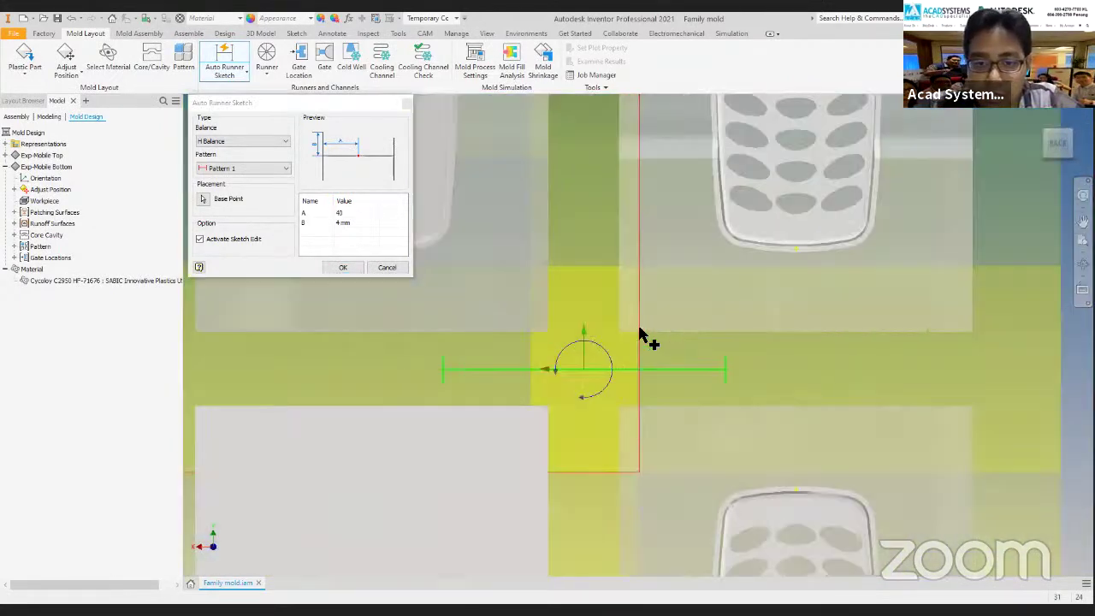
pyautogui.scroll(-1, 676, 325)
pyautogui.scroll(2, 738, 299)
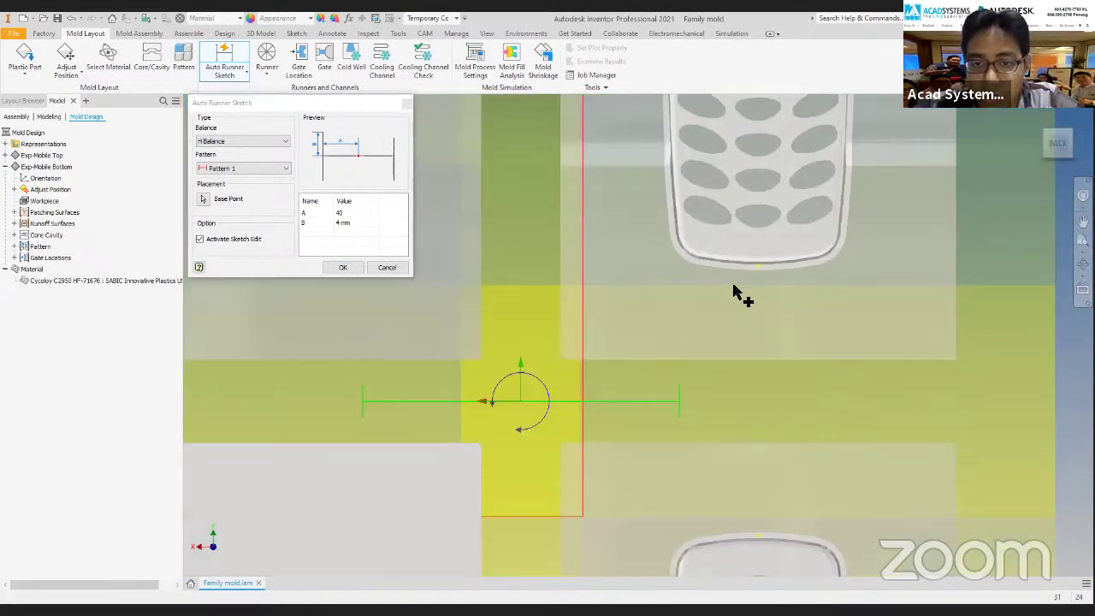
pyautogui.scroll(-2, 731, 303)
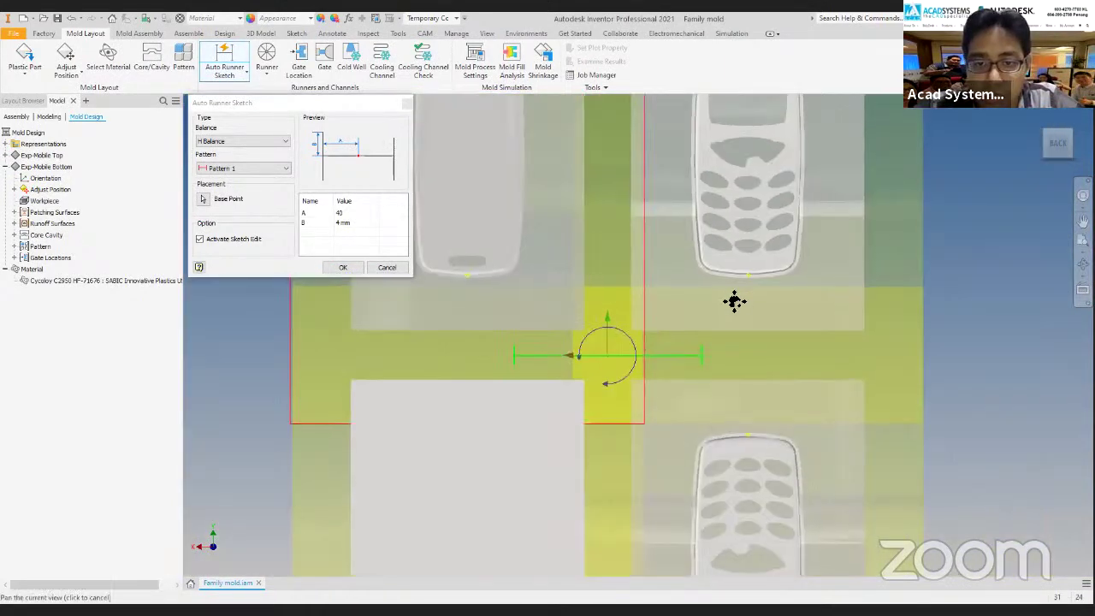
pyautogui.doubleClick(340, 212)
pyautogui.write('60')
pyautogui.doubleClick(343, 223)
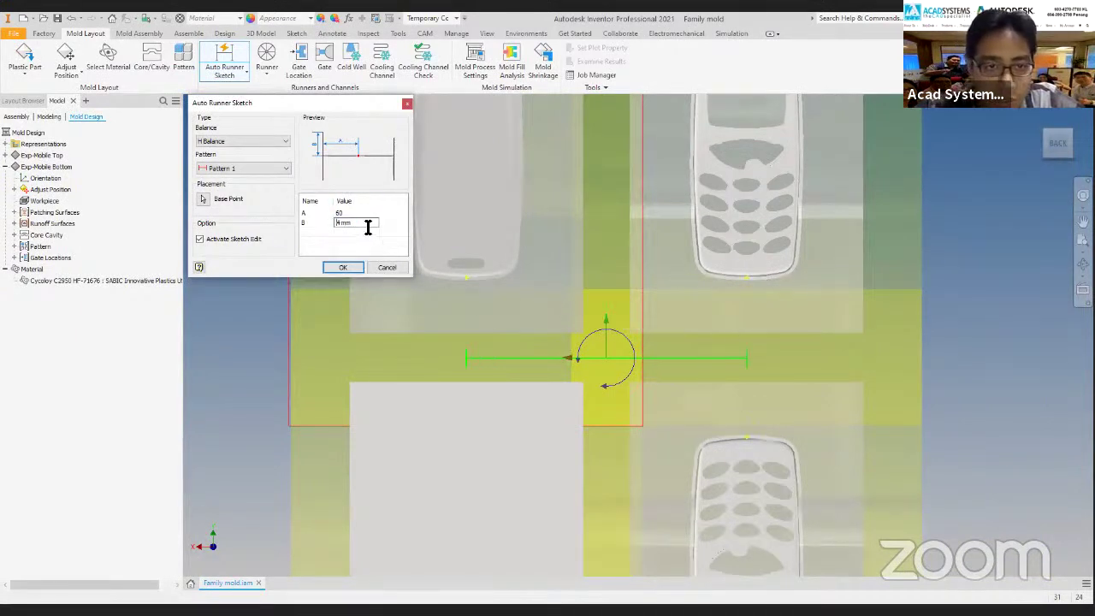
pyautogui.write('27')
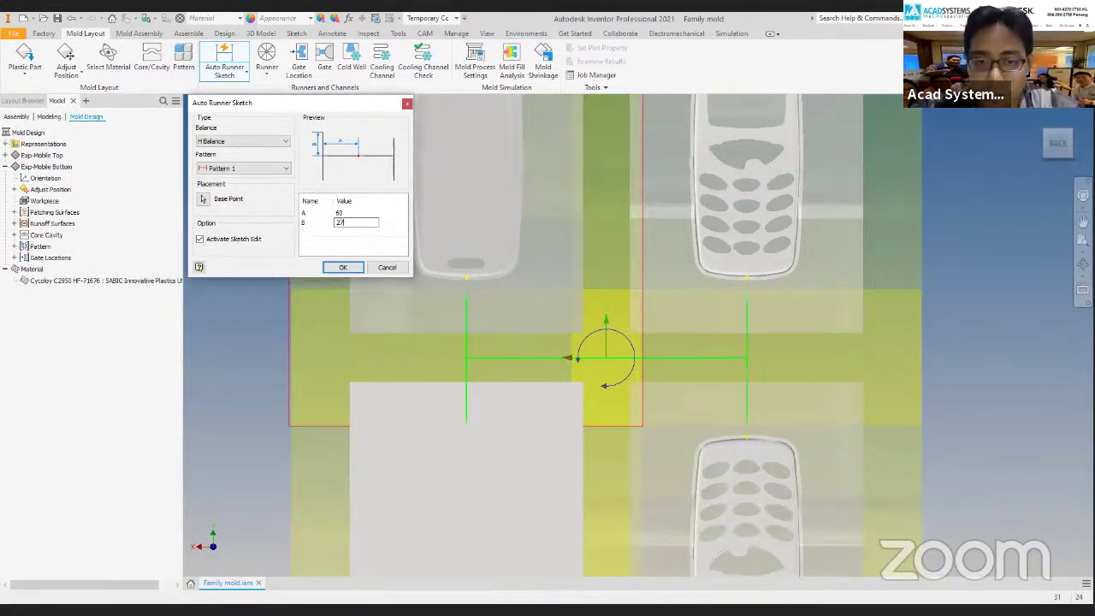
pyautogui.click(343, 266)
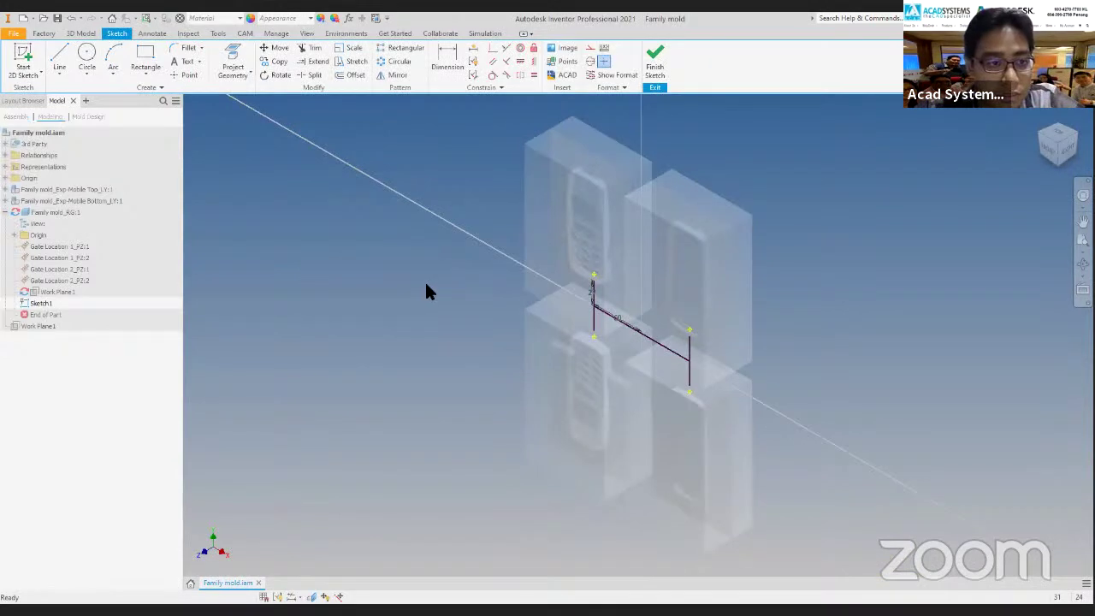
# Check the H-shaped runner sketch against the gate locations and finish editing the sketch.
pyautogui.click(1041, 159)
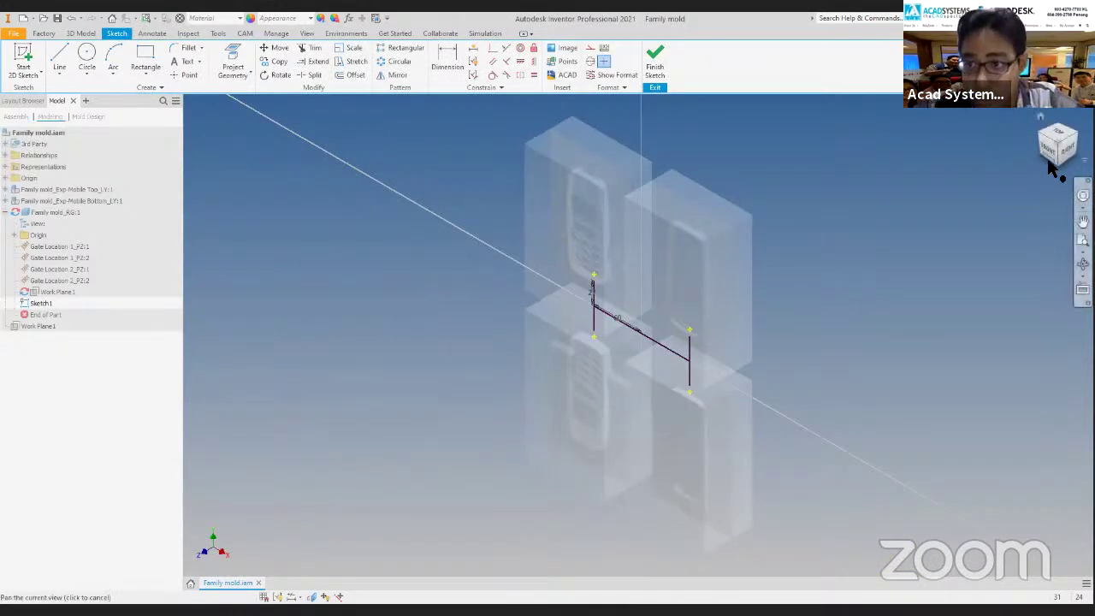
pyautogui.click(1063, 154)
pyautogui.keyDown('shift'); pyautogui.moveTo(720, 274); pyautogui.dragTo(624, 280, button='middle'); pyautogui.keyUp('shift')
pyautogui.scroll(-3, 637, 317)
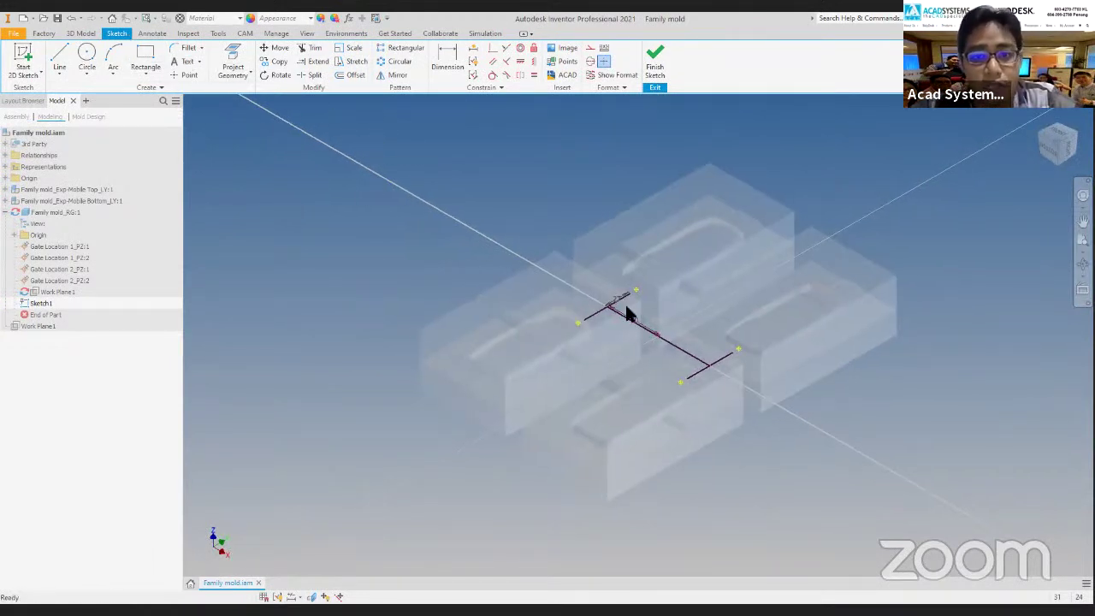
pyautogui.scroll(-2, 612, 317)
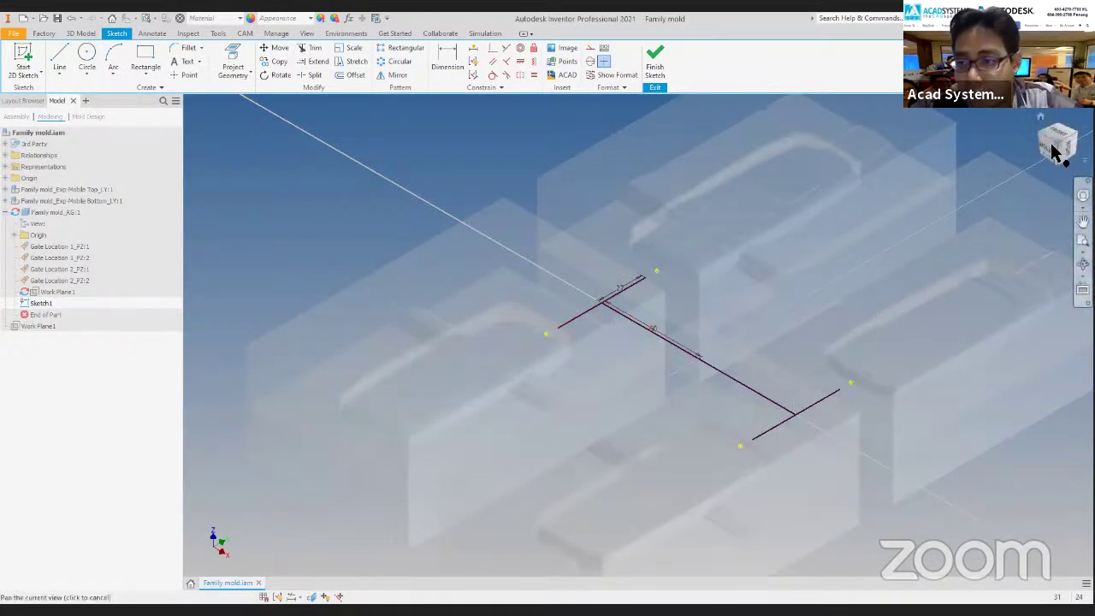
pyautogui.click(655, 65)
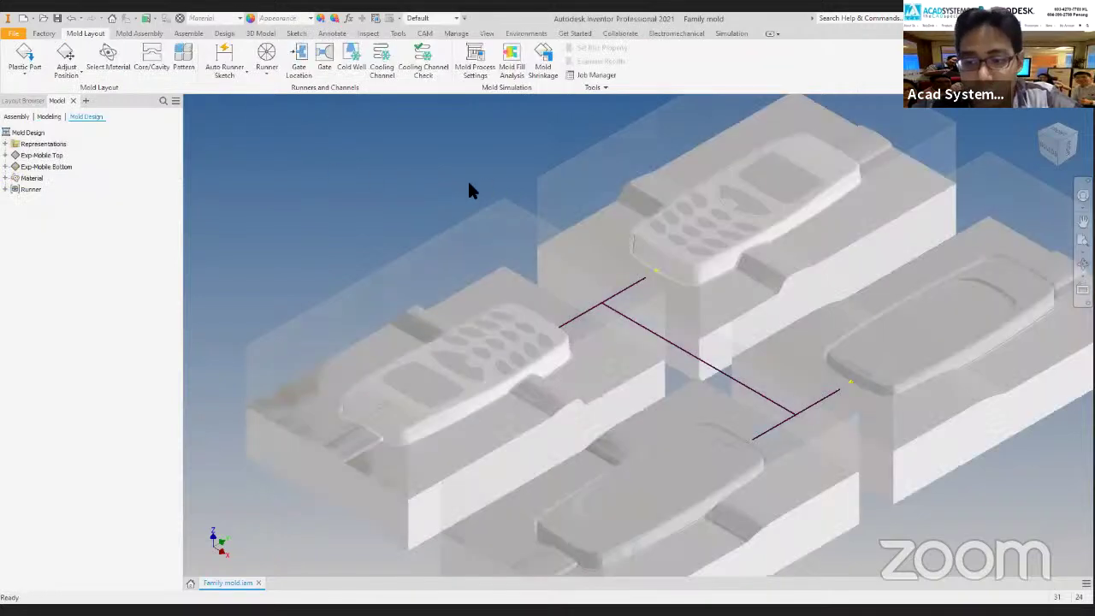
# Start a circular-section runner using the half of the central sketch line nearest the top shells as its first path.
pyautogui.click(271, 64)
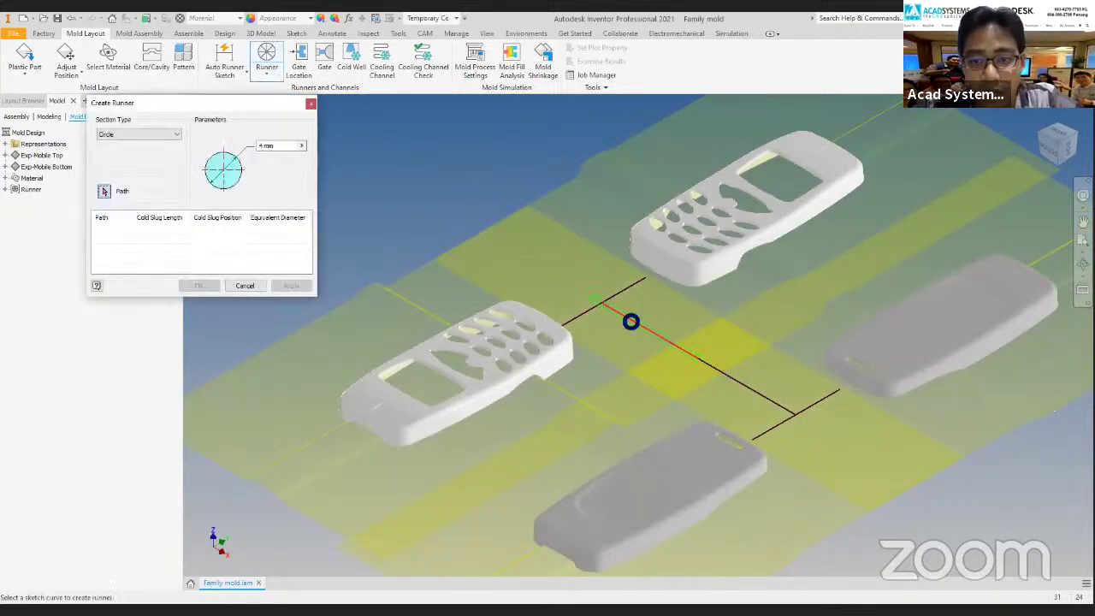
pyautogui.click(774, 392)
pyautogui.scroll(3, 687, 371)
pyautogui.scroll(-1, 600, 339)
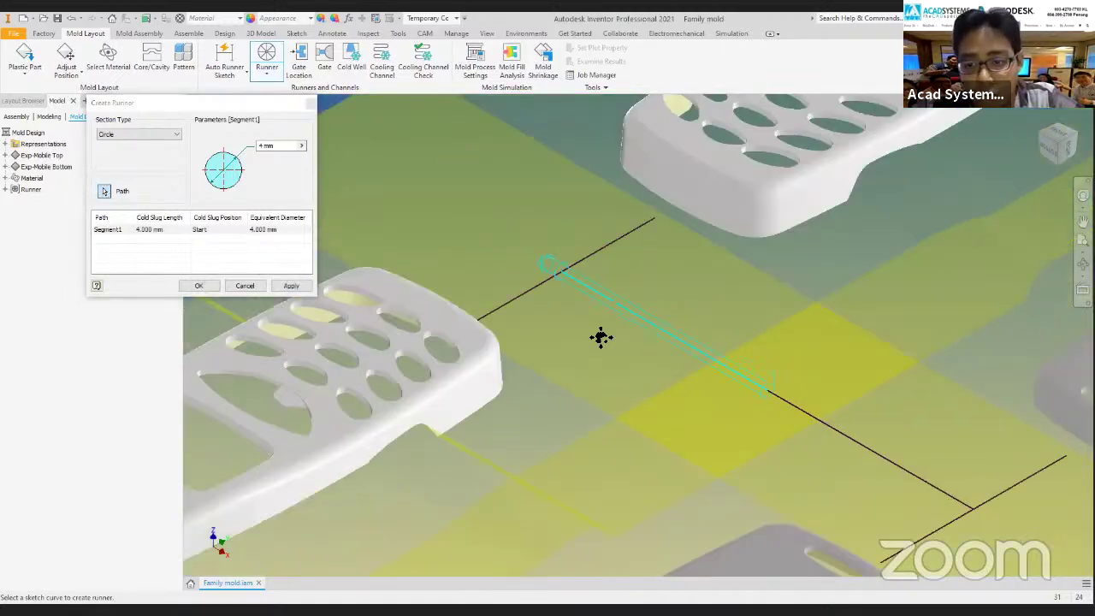
pyautogui.moveTo(601, 339); pyautogui.dragTo(645, 349, button='middle')
pyautogui.scroll(-2, 689, 374)
pyautogui.moveTo(832, 426); pyautogui.dragTo(687, 376, button='middle')
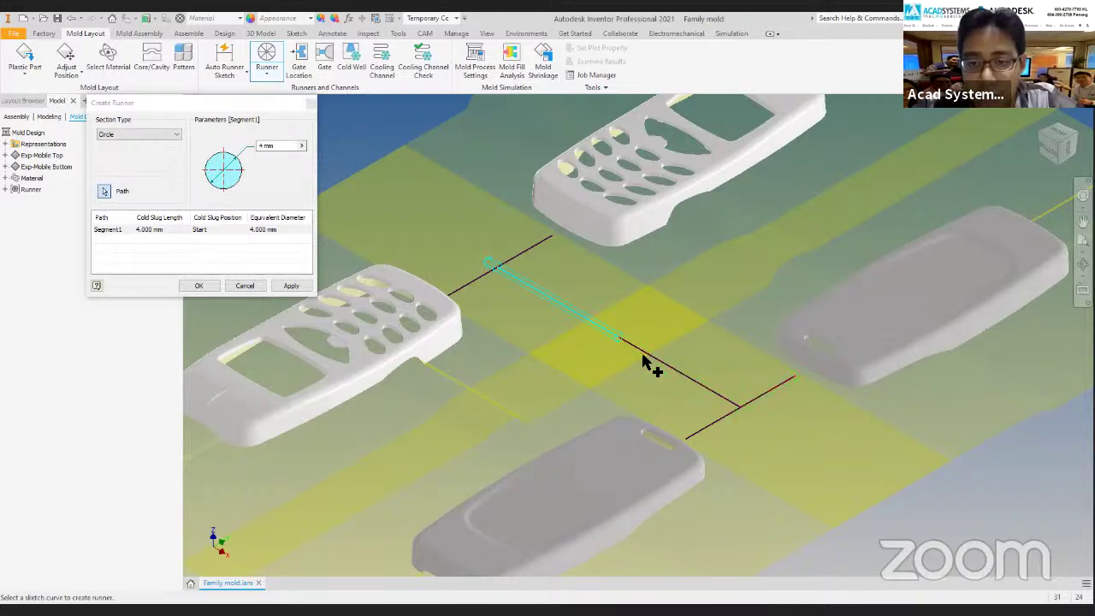
pyautogui.scroll(4, 640, 379)
pyautogui.moveTo(640, 373); pyautogui.dragTo(713, 403, button='middle')
pyautogui.scroll(-3, 702, 366)
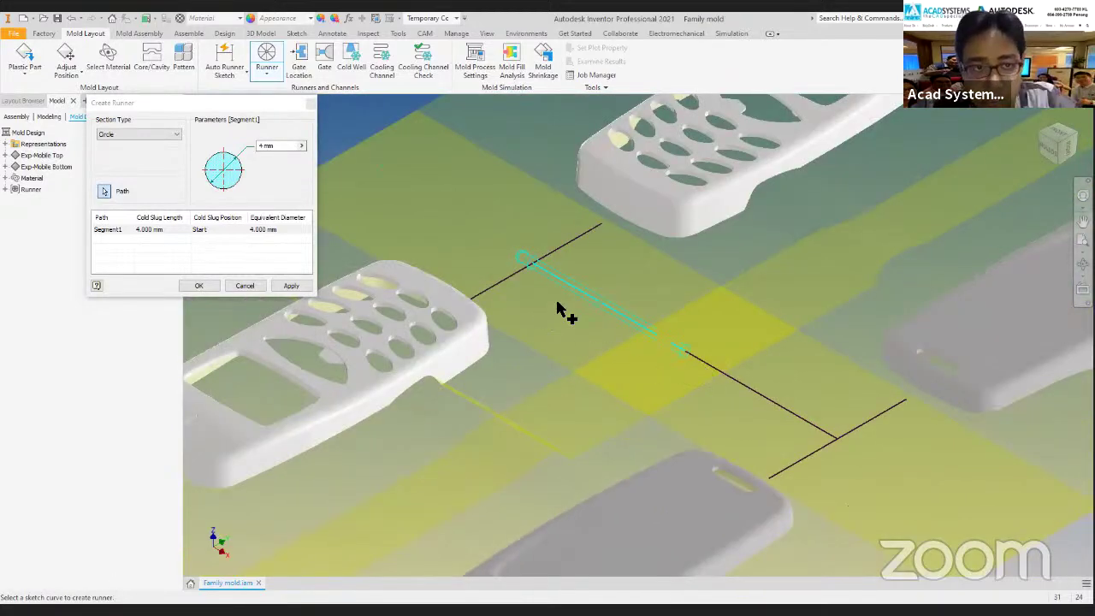
# Try other cold slug positions for the first runner segment and return it to Start.
pyautogui.click(219, 233)
pyautogui.click(219, 231)
pyautogui.click(211, 249)
pyautogui.click(223, 227)
pyautogui.click(223, 228)
pyautogui.click(221, 254)
pyautogui.click(220, 229)
pyautogui.click(219, 229)
pyautogui.click(219, 240)
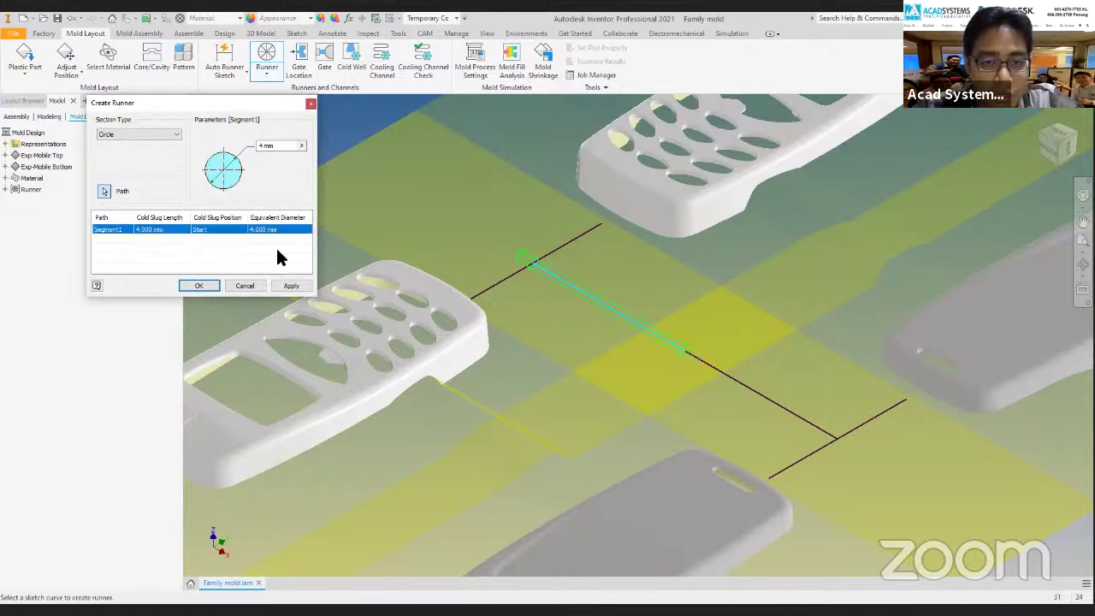
# Add the other half of the central line as a runner segment with cold slug position End and 6 mm diameter.
pyautogui.click(721, 368)
pyautogui.click(220, 238)
pyautogui.click(215, 257)
pyautogui.click(295, 147)
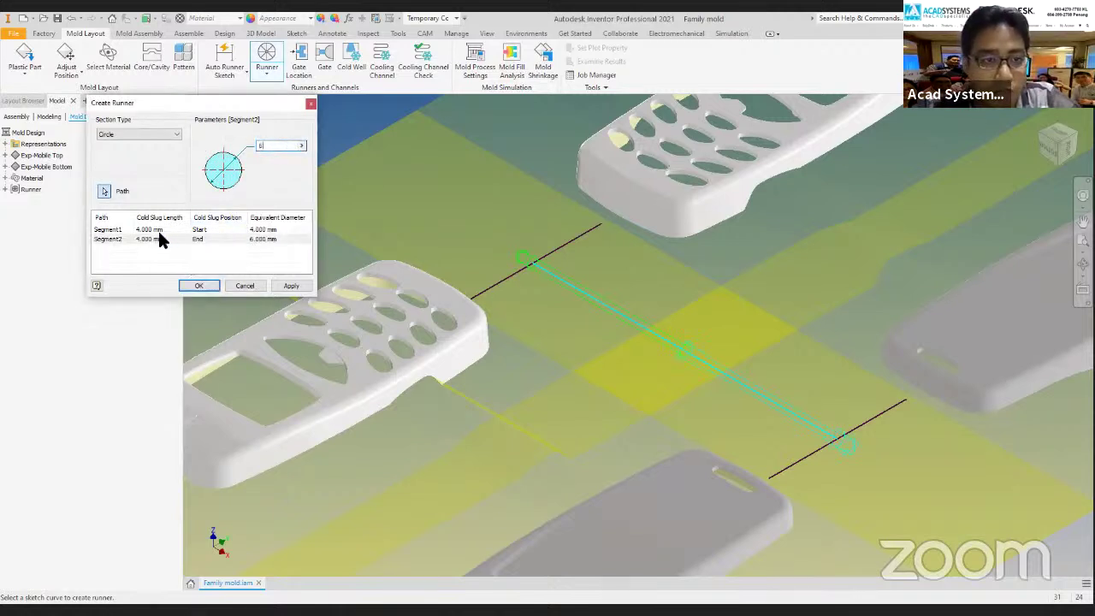
# Set the diameter of the first central runner segment to 6 mm.
pyautogui.click(262, 229)
pyautogui.moveTo(295, 145); pyautogui.dragTo(159, 148)
pyautogui.write('6')
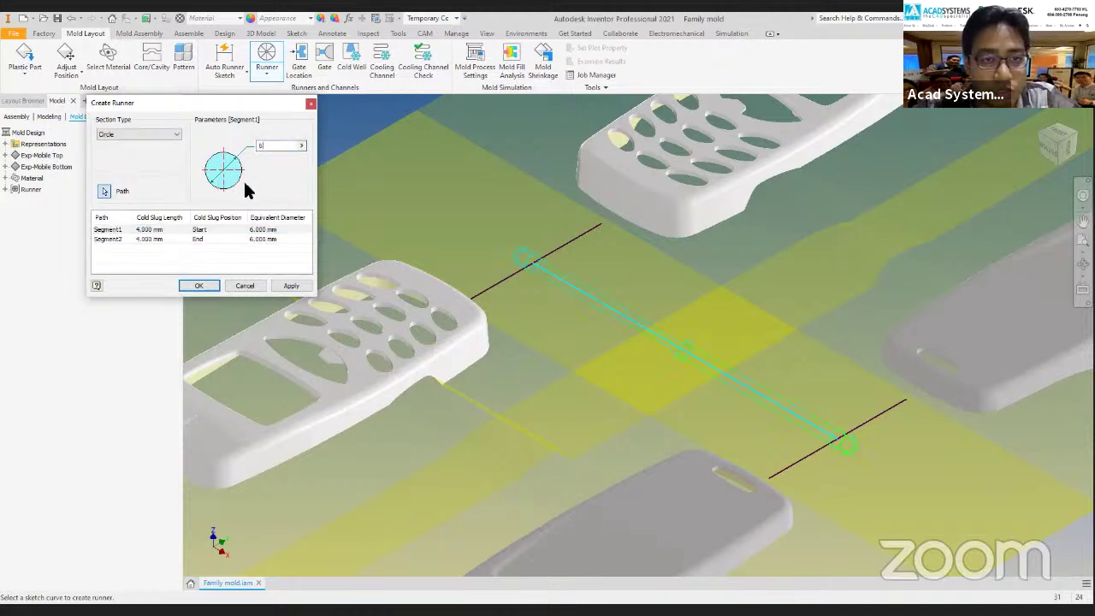
# Add the four branch lines leading to the gates as 6 mm circular runner segments.
pyautogui.click(106, 251)
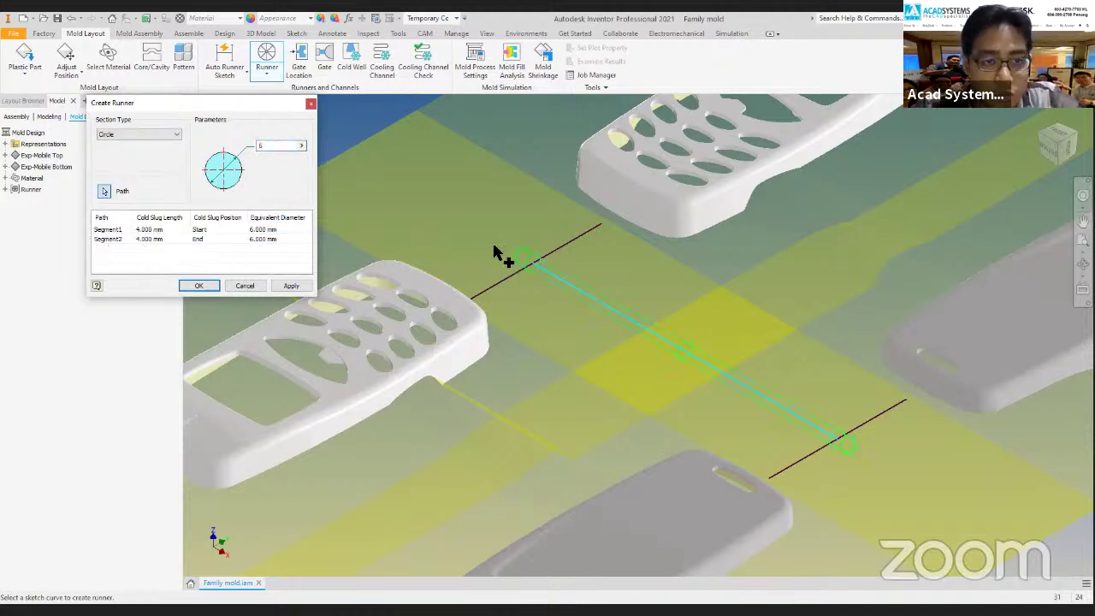
pyautogui.click(596, 236)
pyautogui.click(485, 295)
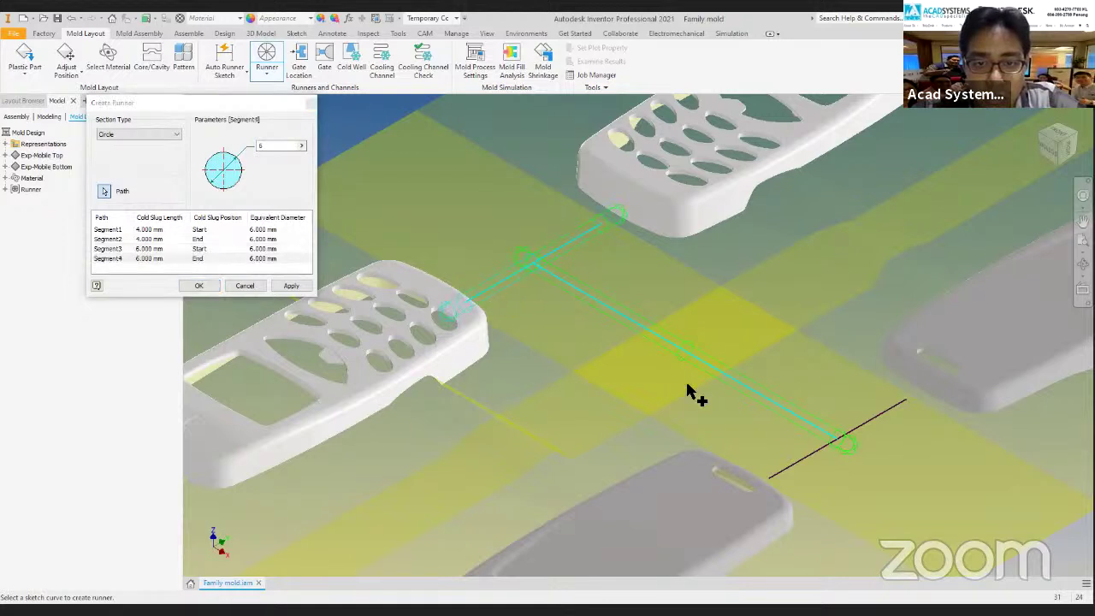
pyautogui.click(888, 416)
pyautogui.click(784, 476)
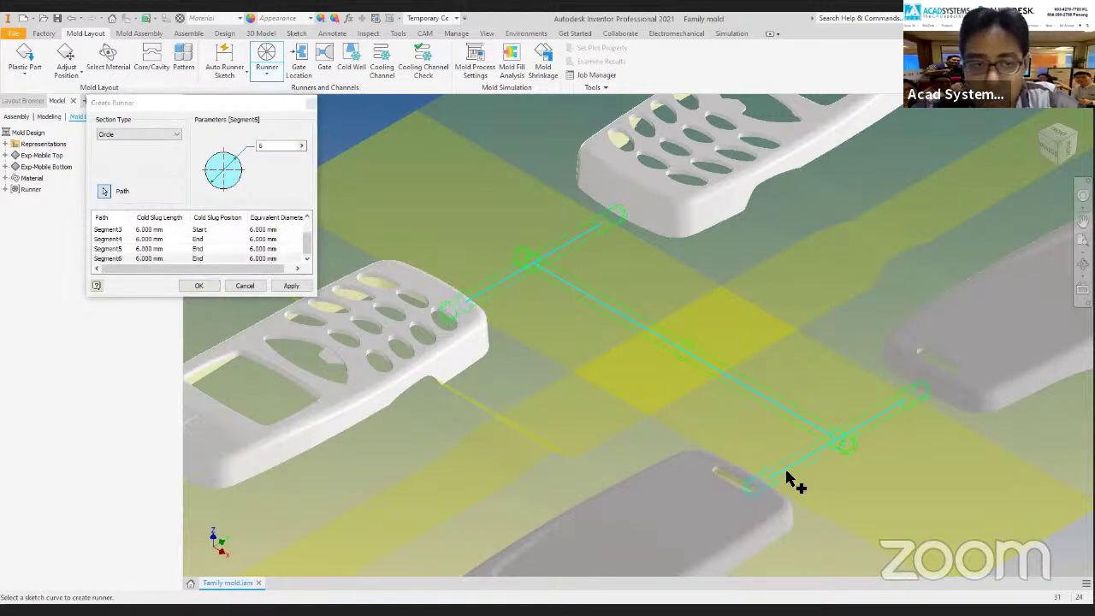
# Set the cold slug length of Segment6 to 0 and its diameter to 4 mm.
pyautogui.click(146, 258)
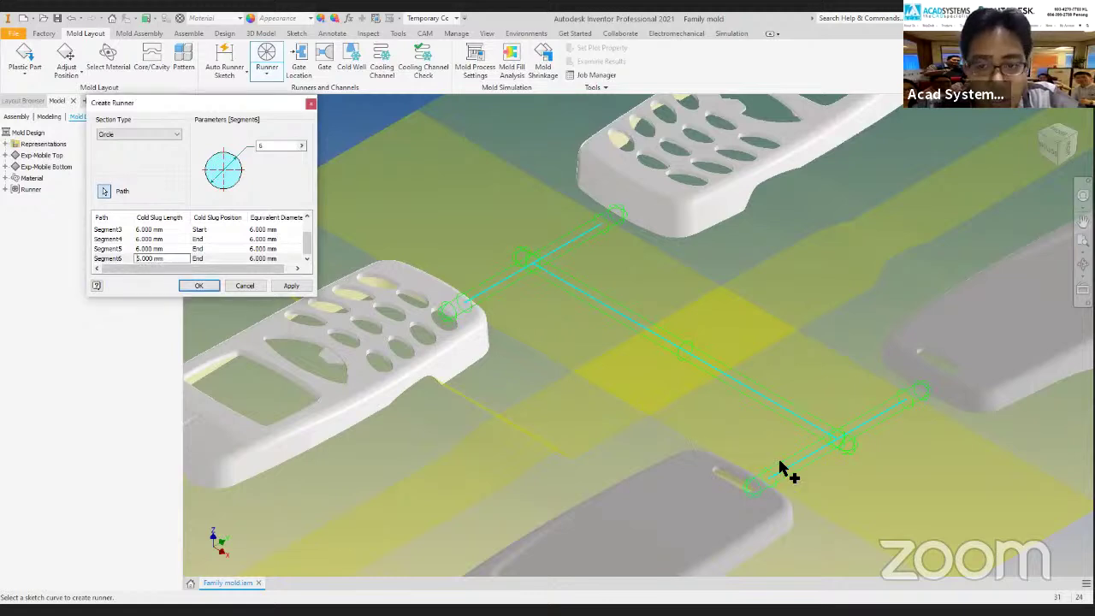
pyautogui.click(96, 259)
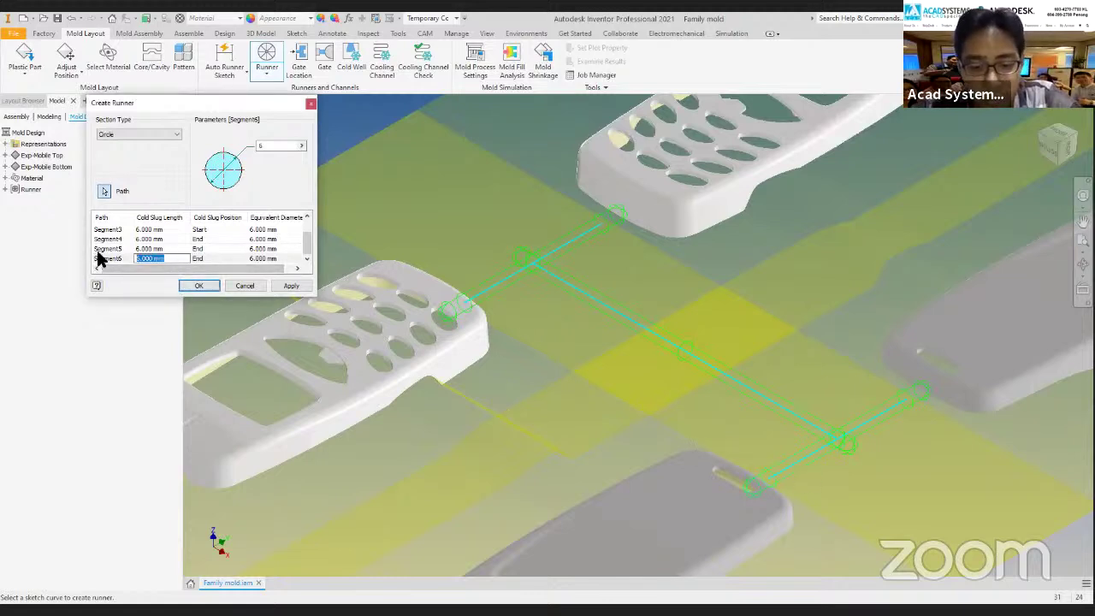
pyautogui.write('0')
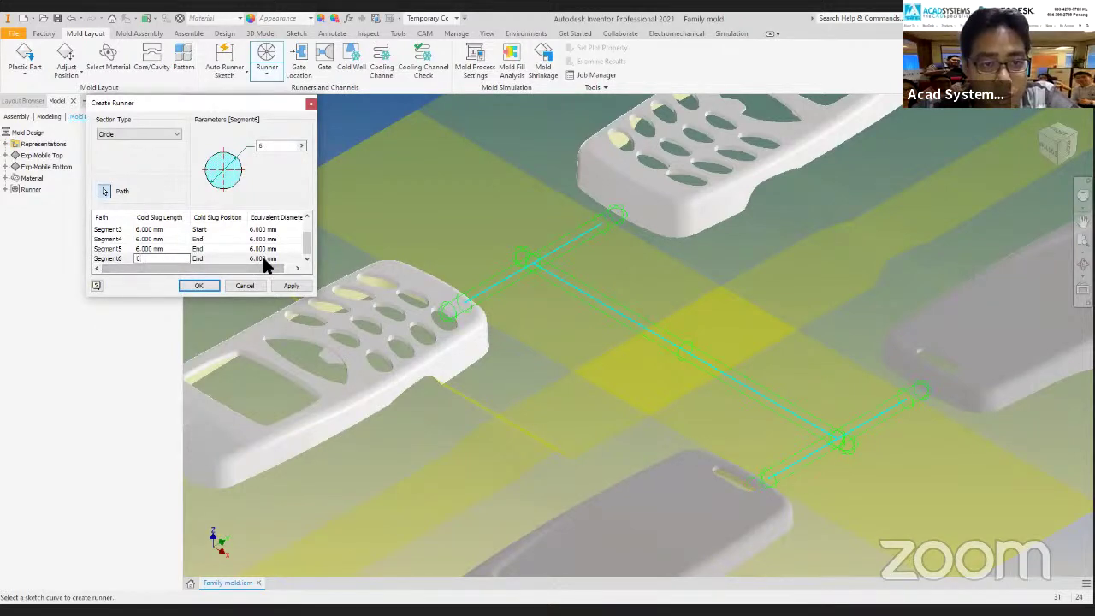
pyautogui.click(262, 255)
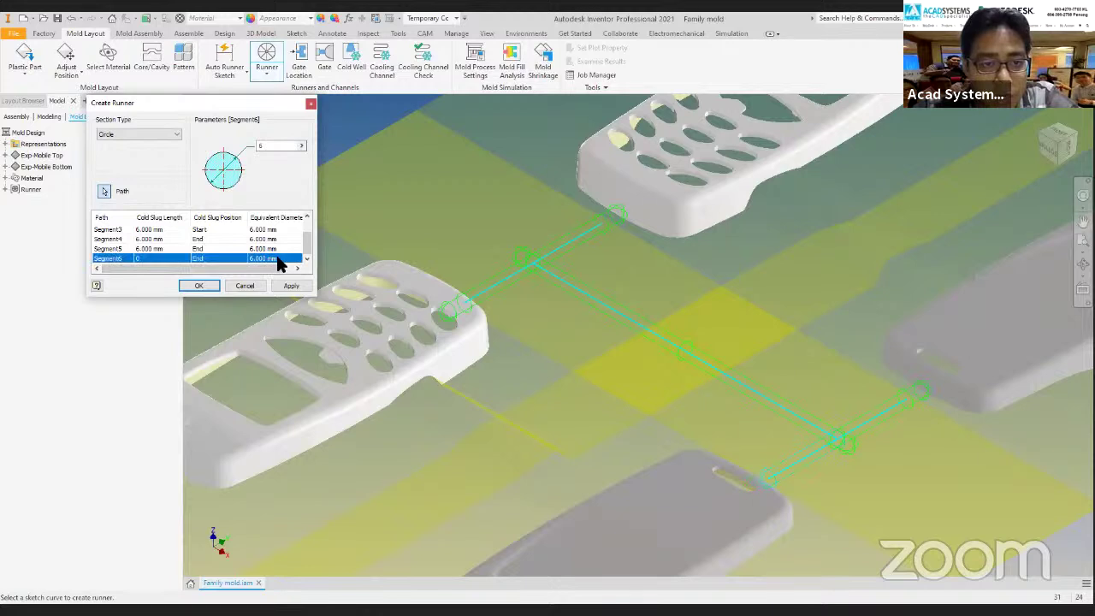
pyautogui.click(277, 147)
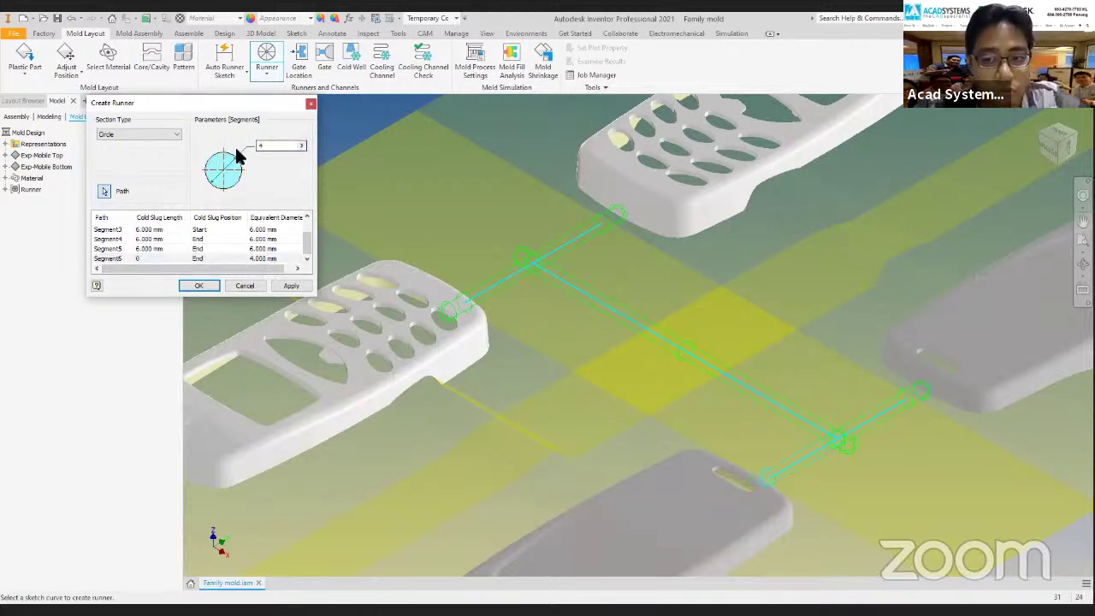
# Give Segment5 a 4 mm diameter and a cold slug length of 0.
pyautogui.click(262, 249)
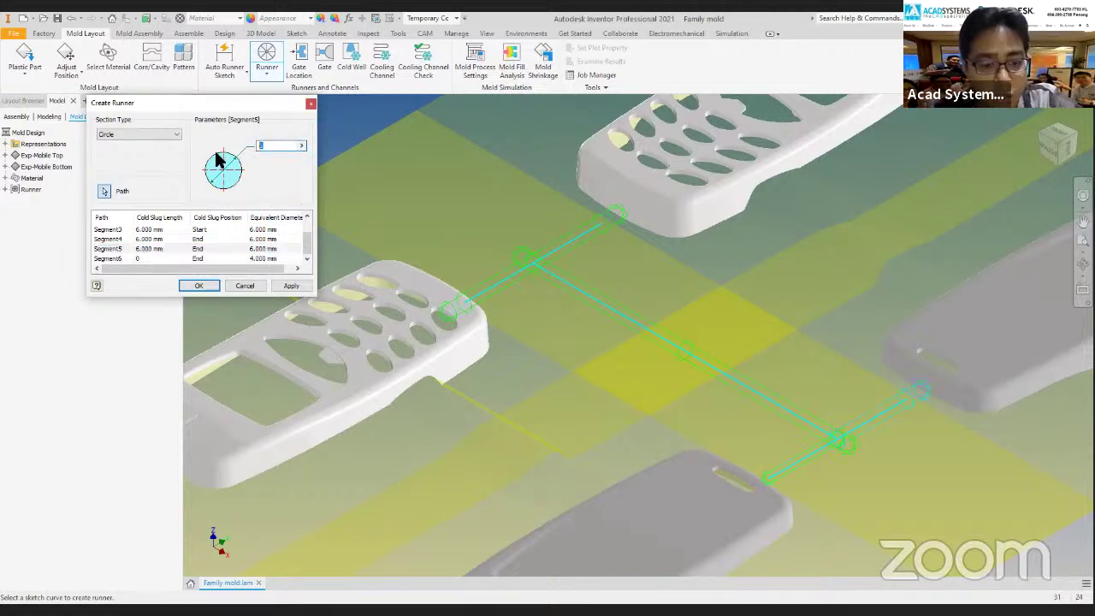
pyautogui.doubleClick(156, 248)
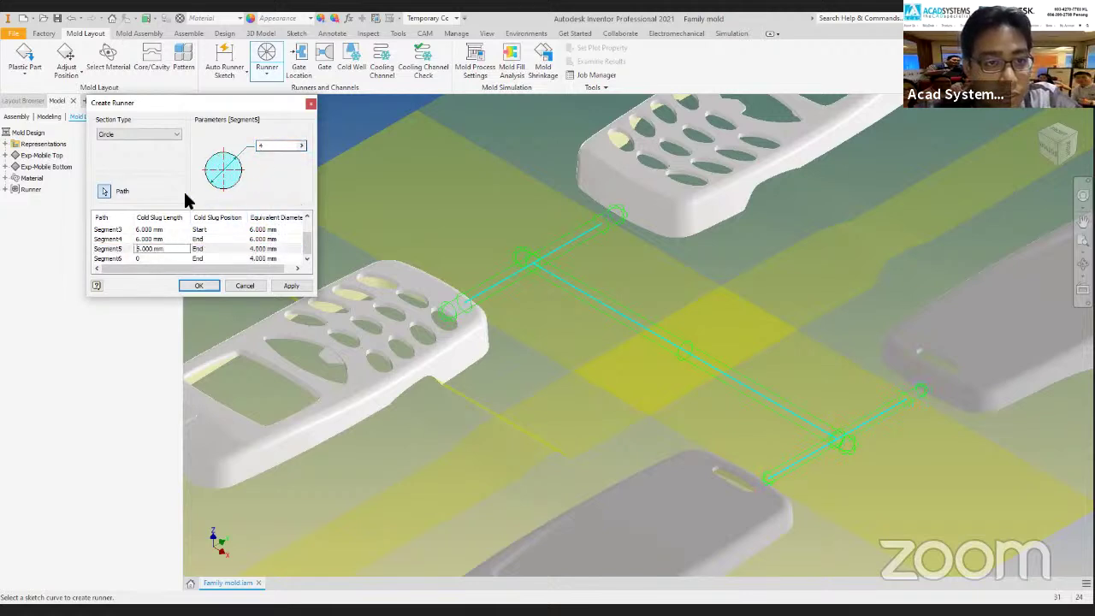
pyautogui.moveTo(177, 248); pyautogui.dragTo(84, 249)
pyautogui.write('0')
# Set Segment4 and Segment3 to cold slug length 0 and 4 mm diameter, and create the runners.
pyautogui.click(179, 239)
pyautogui.moveTo(179, 239); pyautogui.dragTo(82, 236)
pyautogui.write('0')
pyautogui.click(249, 241)
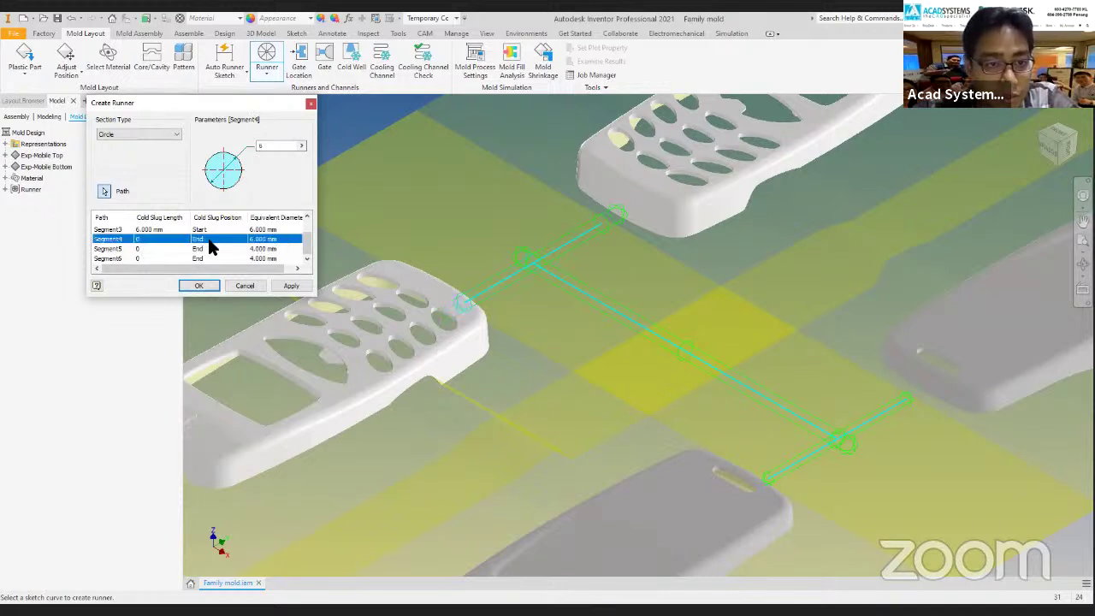
pyautogui.click(274, 144)
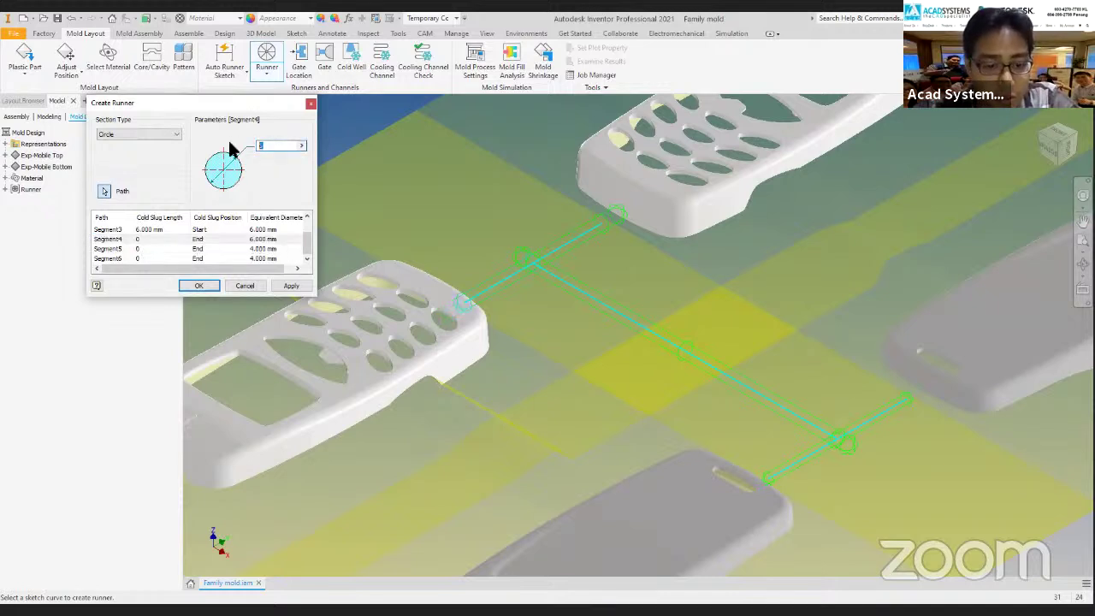
pyautogui.click(256, 230)
pyautogui.click(262, 146)
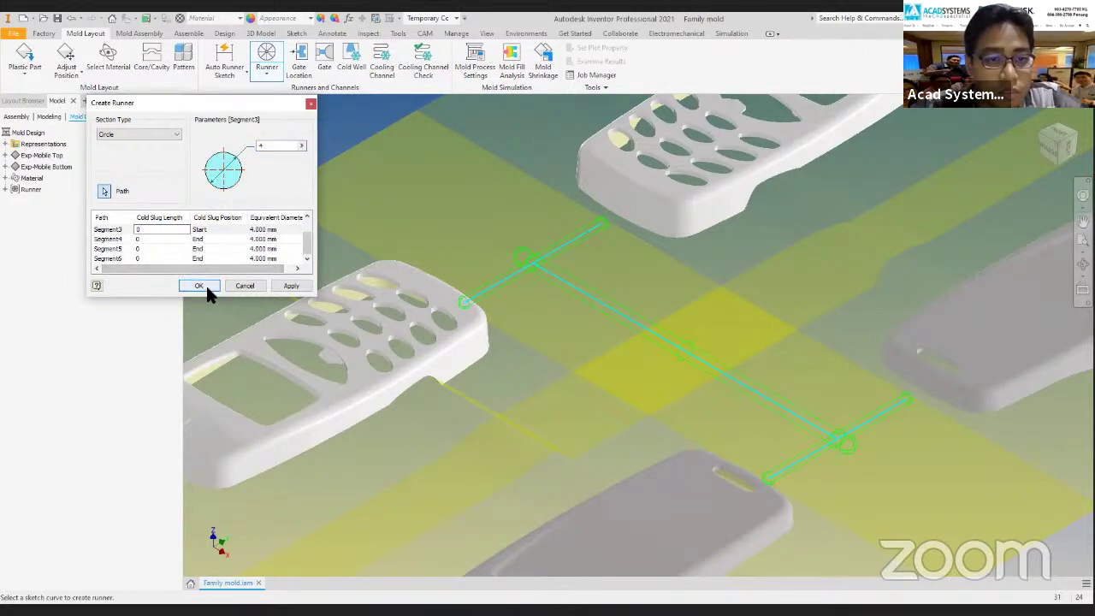
pyautogui.click(291, 286)
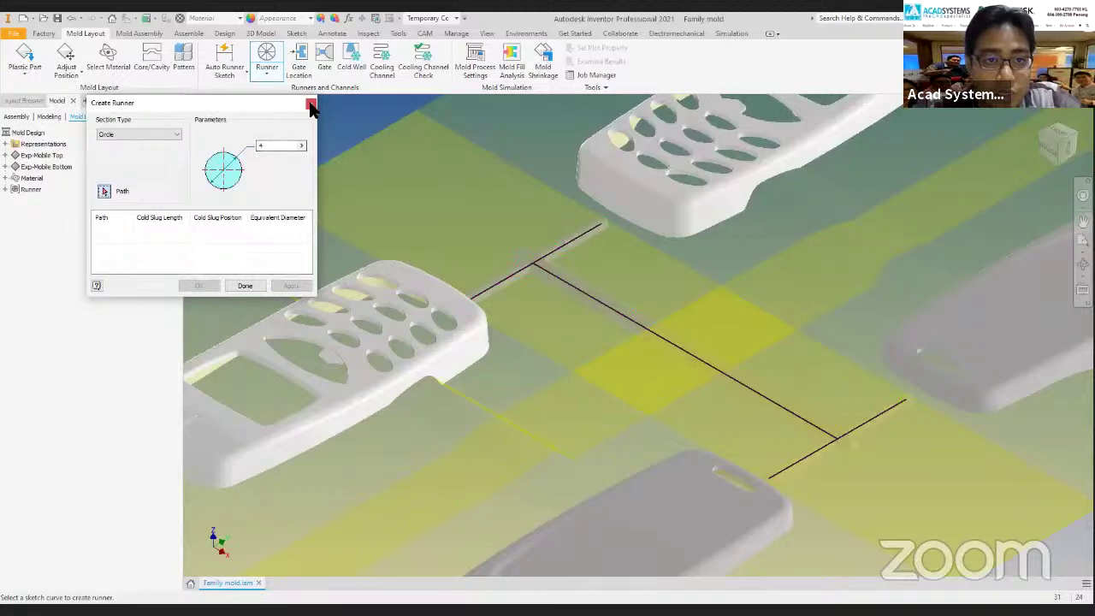
pyautogui.click(311, 105)
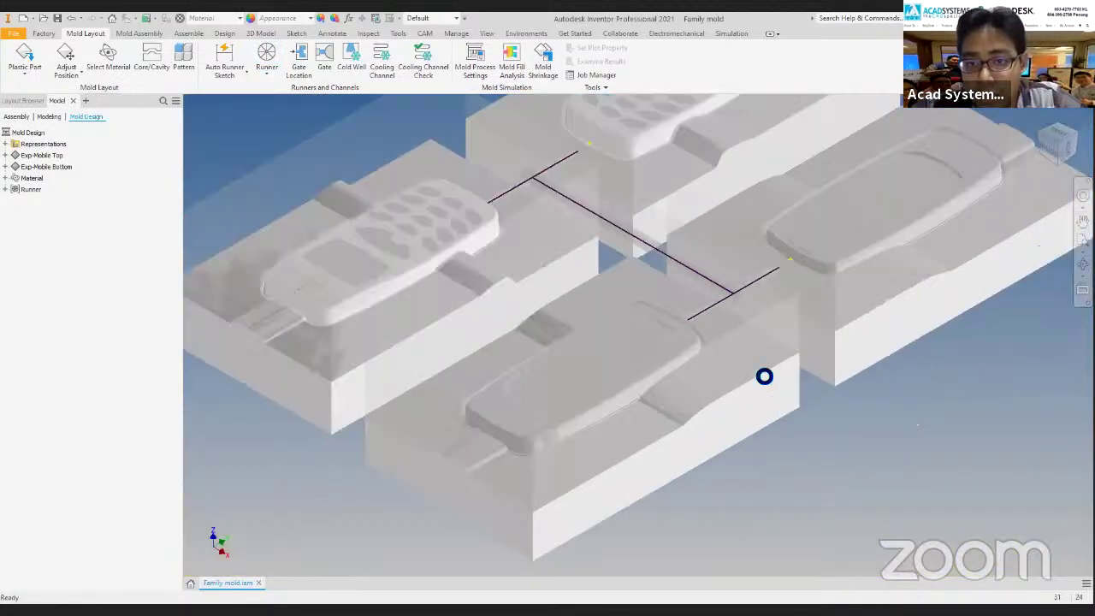
# Examine the runner channels and their ends near the bottom shells' gate locations.
pyautogui.scroll(-7, 768, 372)
pyautogui.moveTo(454, 138); pyautogui.dragTo(525, 282, button='middle')
pyautogui.scroll(1, 525, 273)
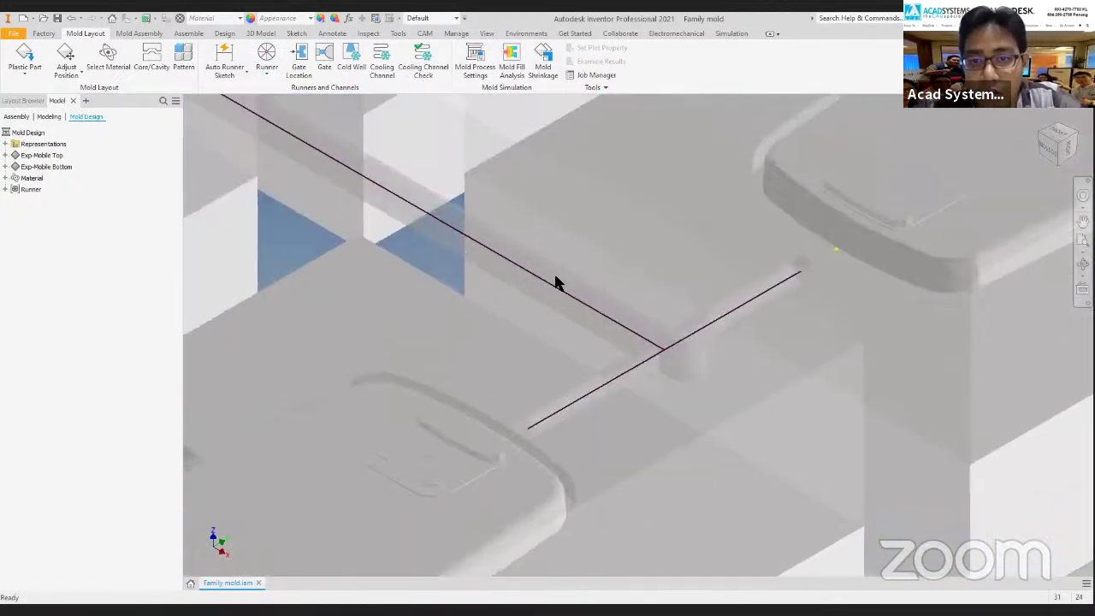
pyautogui.scroll(2, 745, 226)
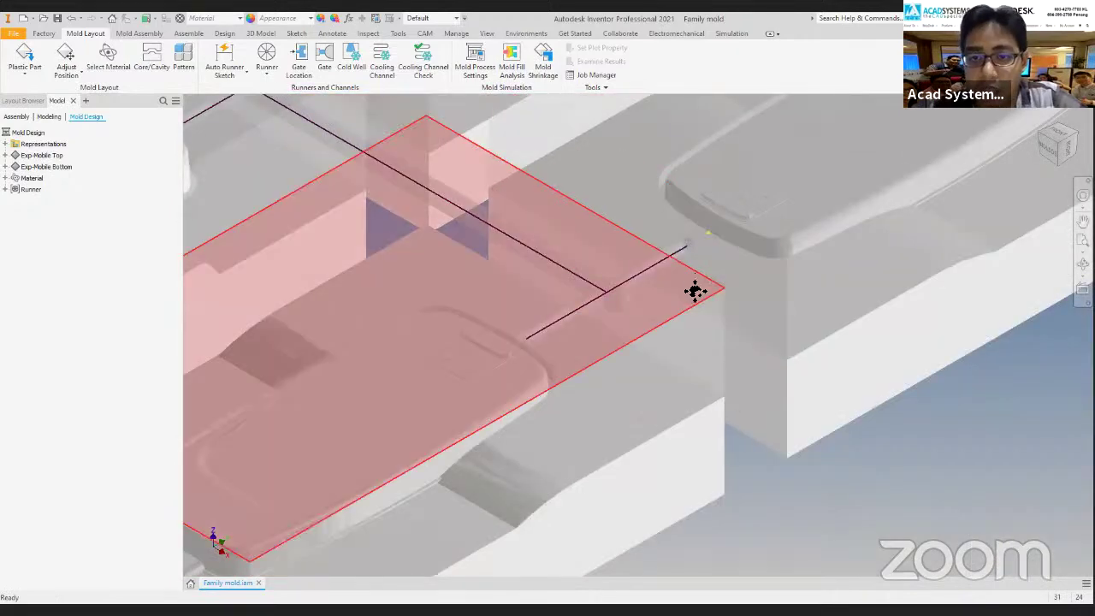
pyautogui.scroll(3, 710, 244)
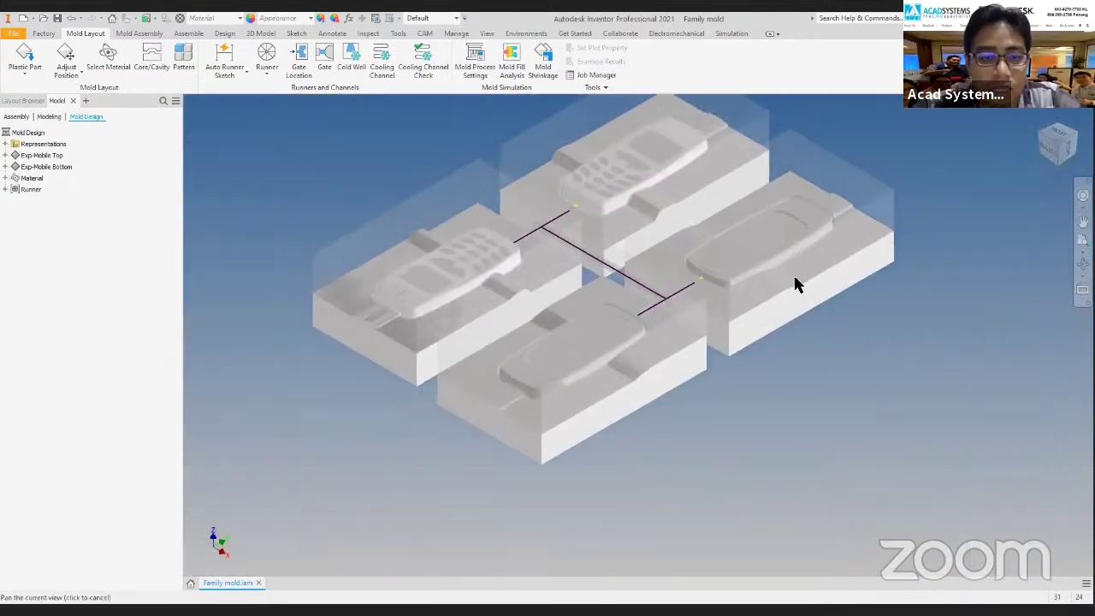
pyautogui.scroll(-5, 663, 270)
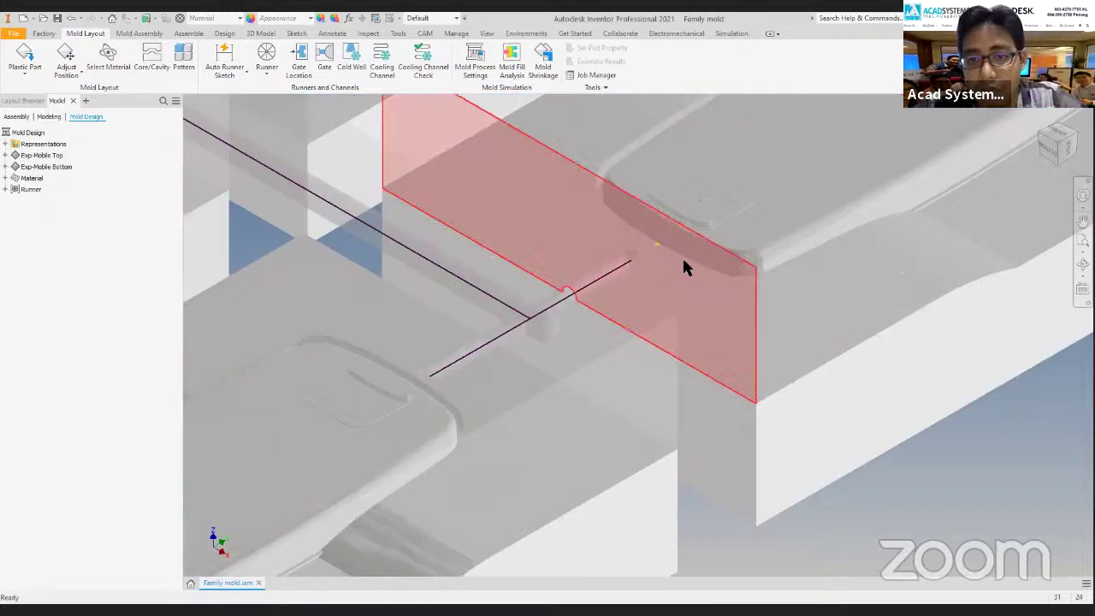
pyautogui.scroll(-3, 619, 249)
pyautogui.scroll(3, 643, 225)
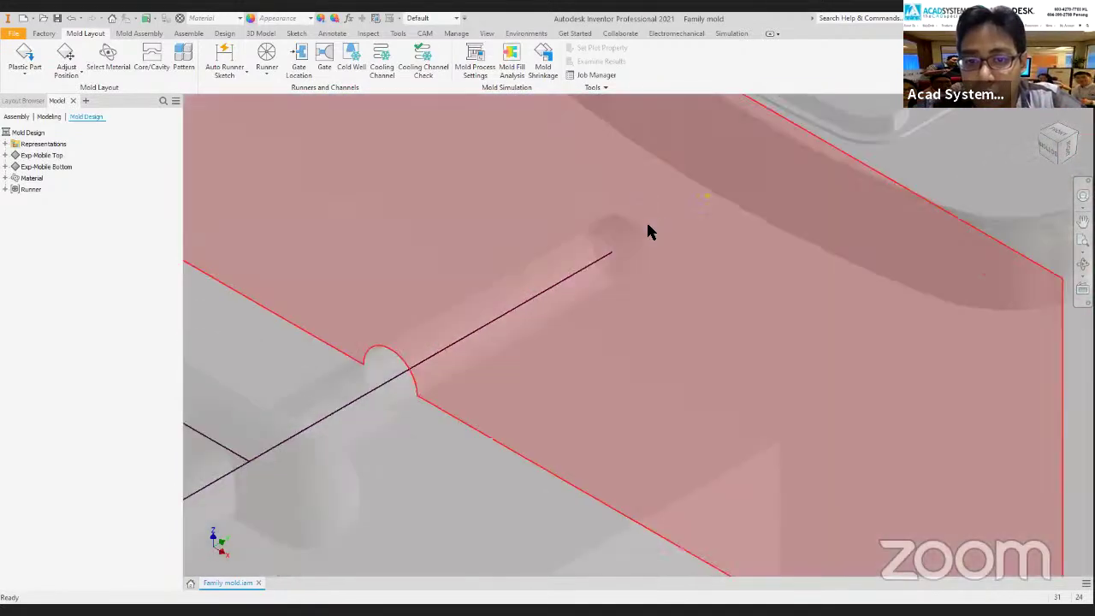
pyautogui.scroll(2, 685, 216)
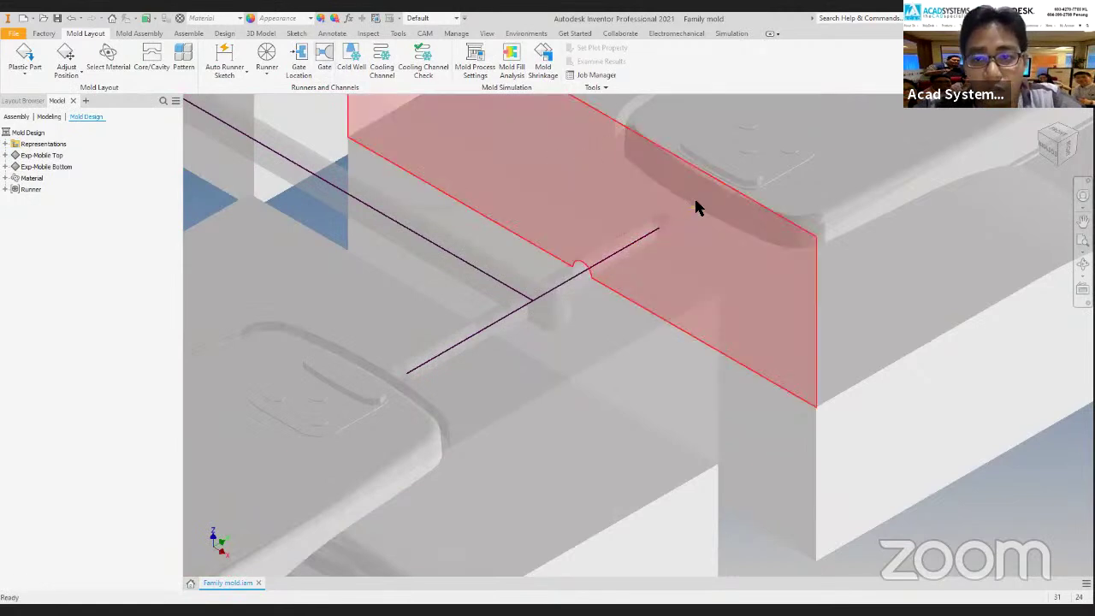
# Start a gate at the bottom shell's gate location and set its type to Tunnel.
pyautogui.click(324, 58)
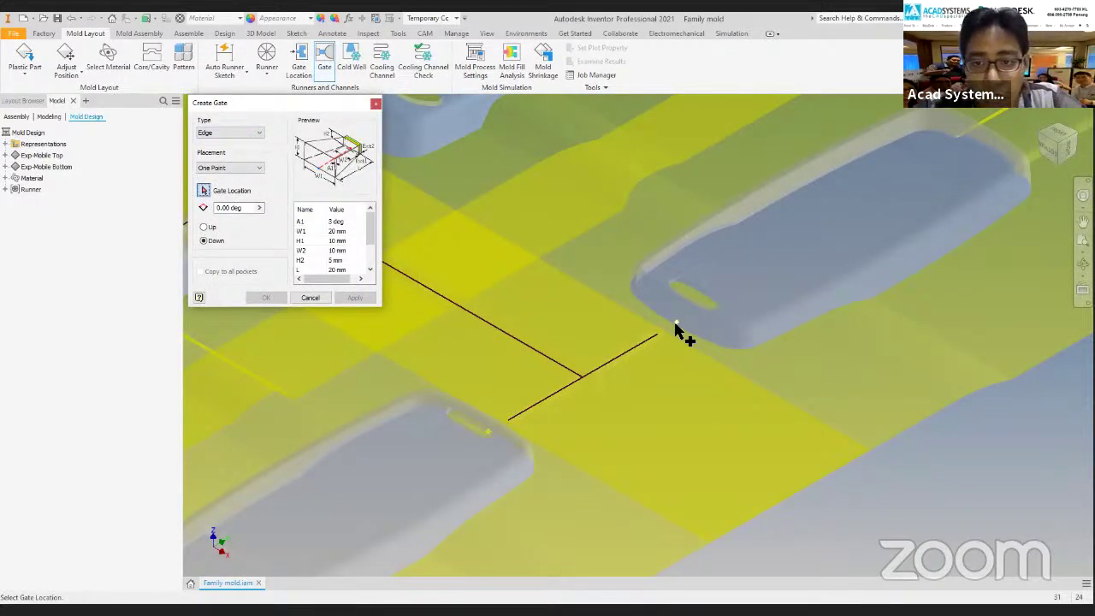
pyautogui.click(652, 342)
pyautogui.scroll(3, 671, 323)
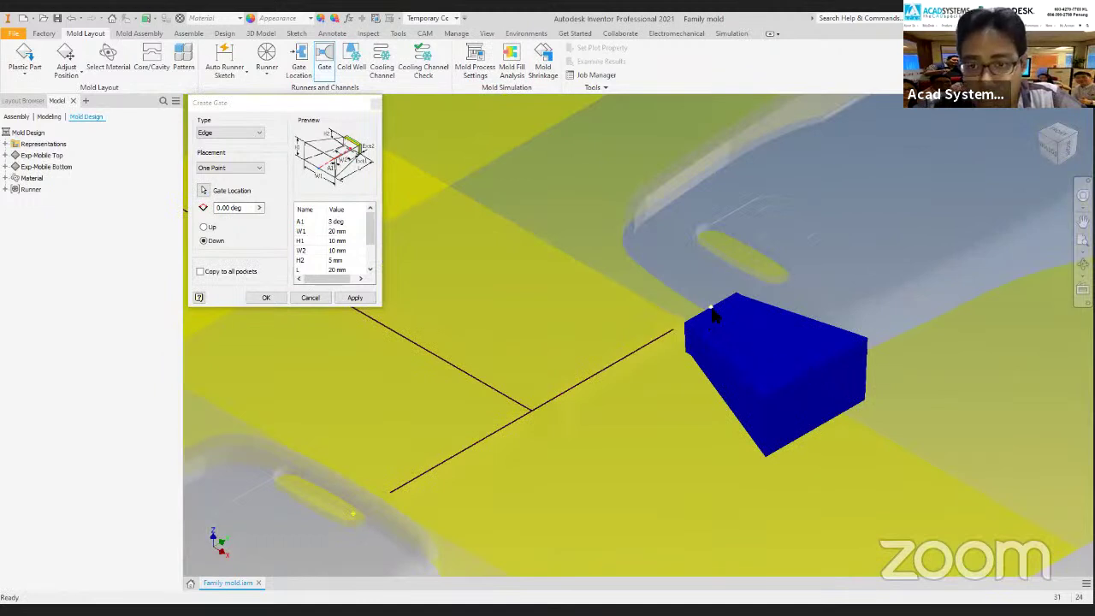
pyautogui.click(227, 134)
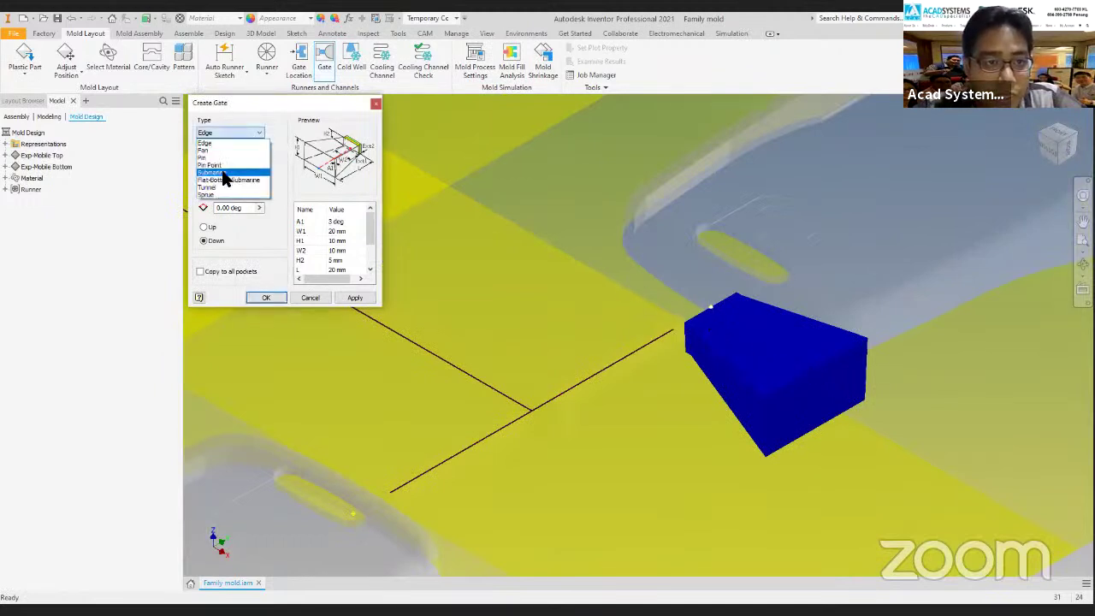
pyautogui.click(226, 182)
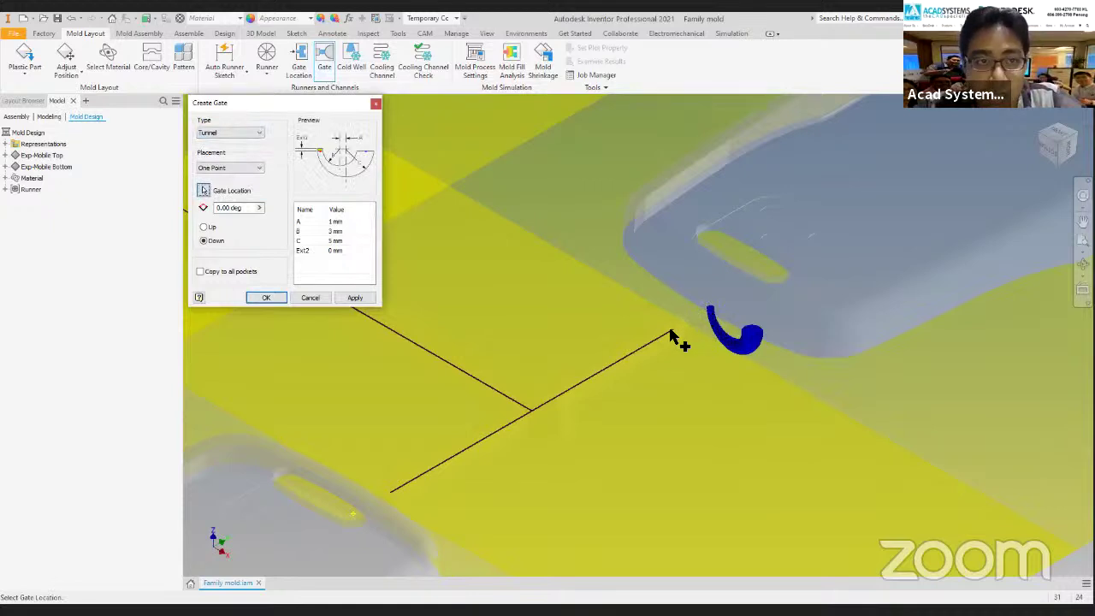
# Rotate the tunnel gate to 270 degrees, copy it to all pockets, and create the bottom shell gates.
pyautogui.click(671, 331)
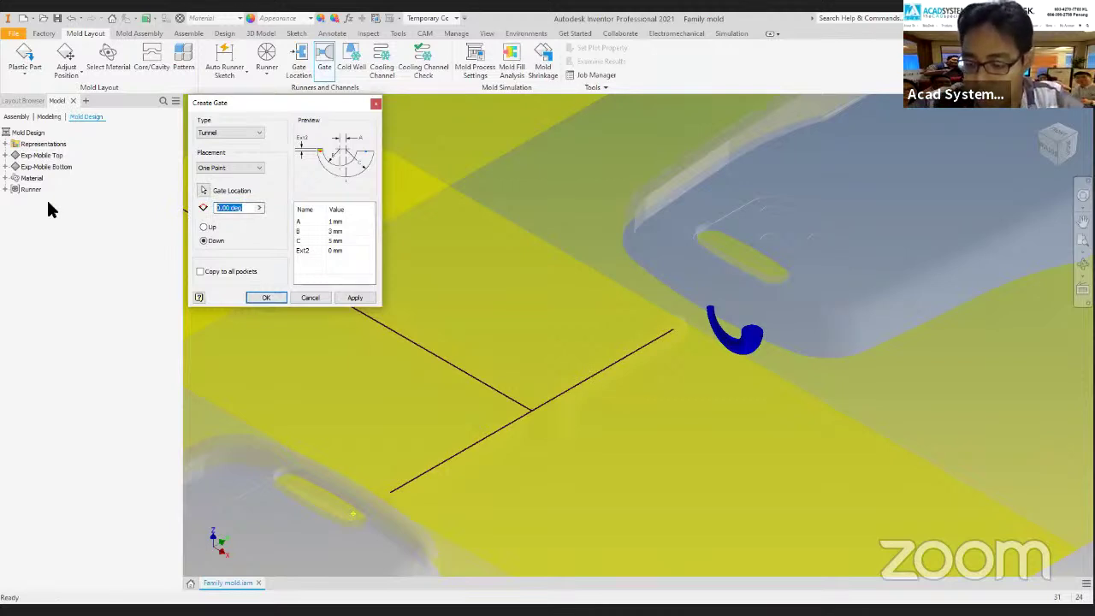
pyautogui.write('270')
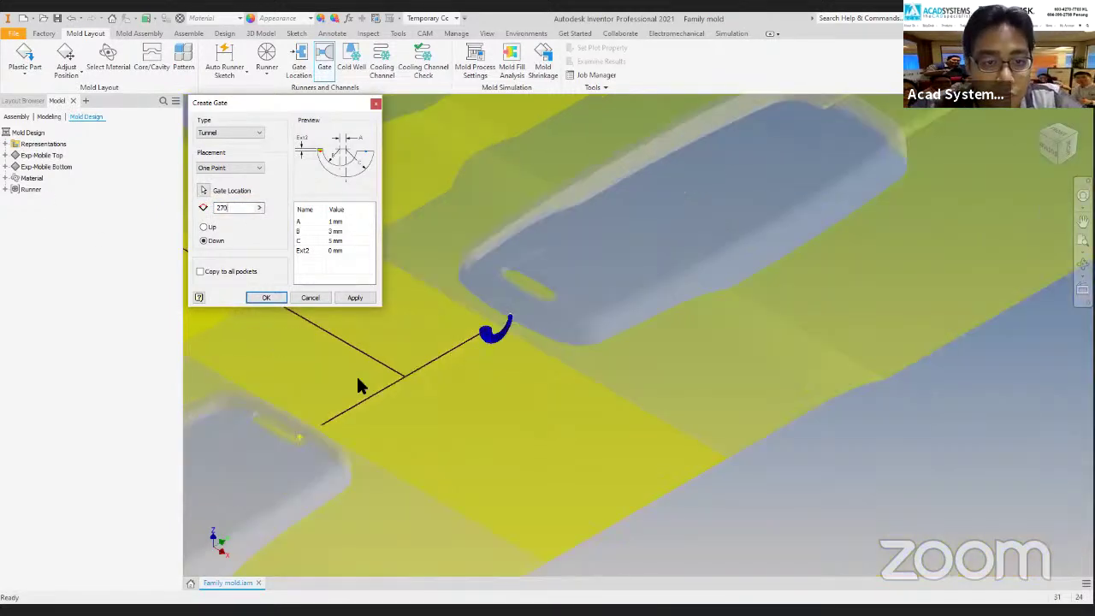
pyautogui.click(201, 272)
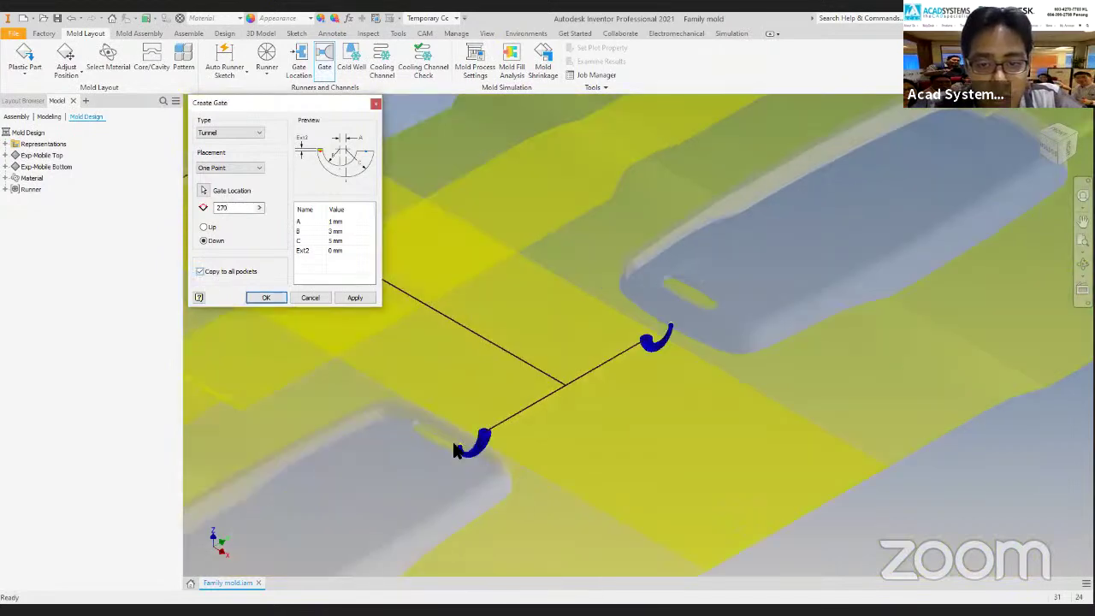
pyautogui.click(356, 299)
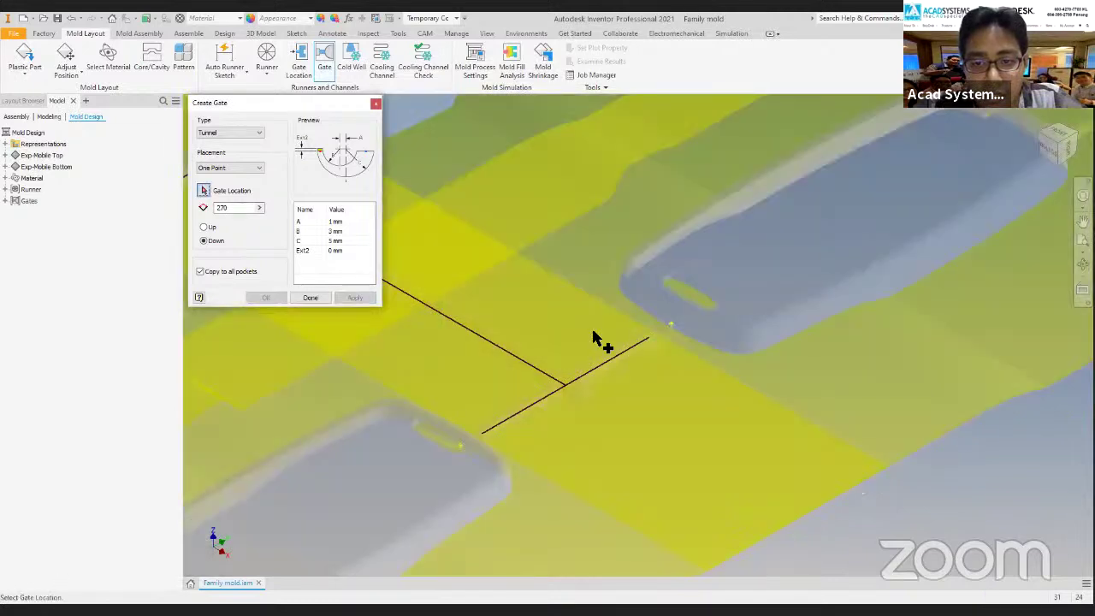
# Create 270-degree tunnel gates at the top shell's gate location, copied to all pockets.
pyautogui.scroll(3, 485, 313)
pyautogui.moveTo(486, 306); pyautogui.dragTo(682, 450, button='middle')
pyautogui.click(574, 333)
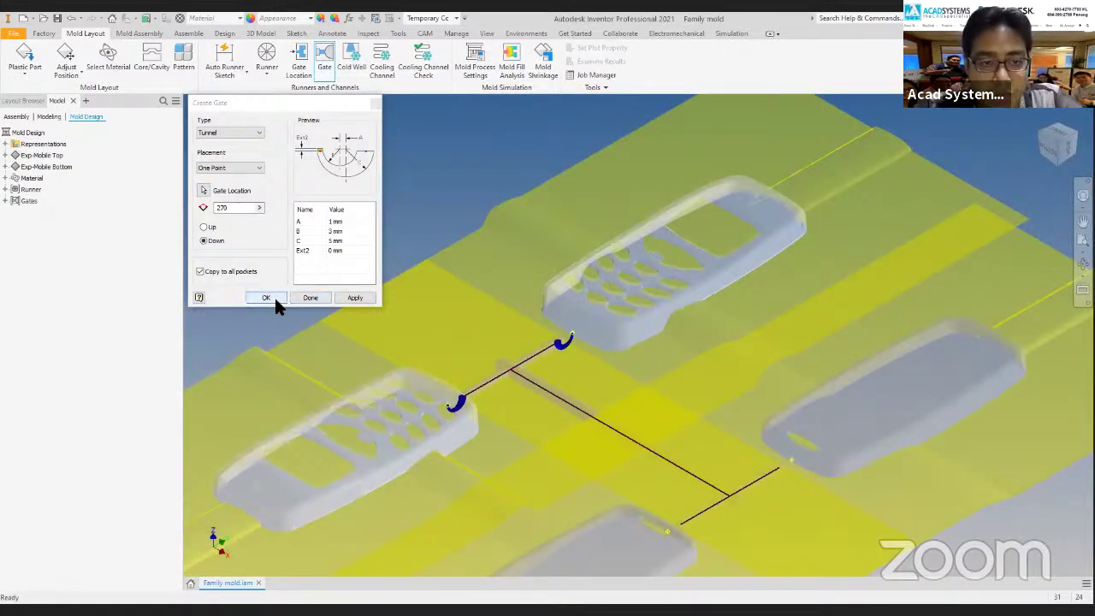
pyautogui.click(274, 296)
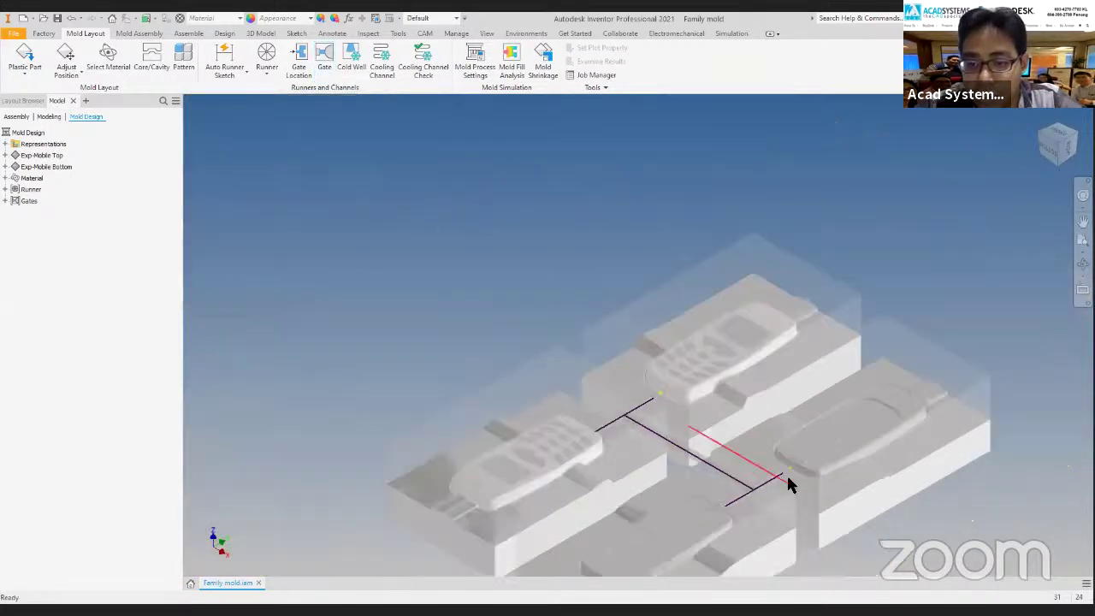
# Change the visual style of the mold assembly to Shaded with Edges.
pyautogui.scroll(5, 780, 470)
pyautogui.scroll(-2, 716, 456)
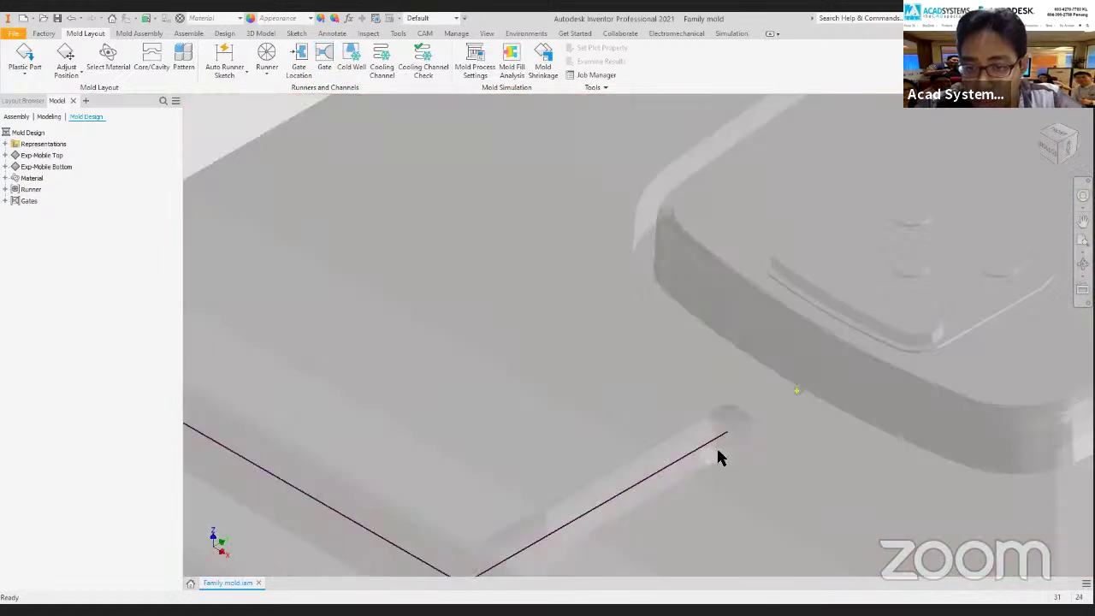
pyautogui.scroll(-8, 794, 393)
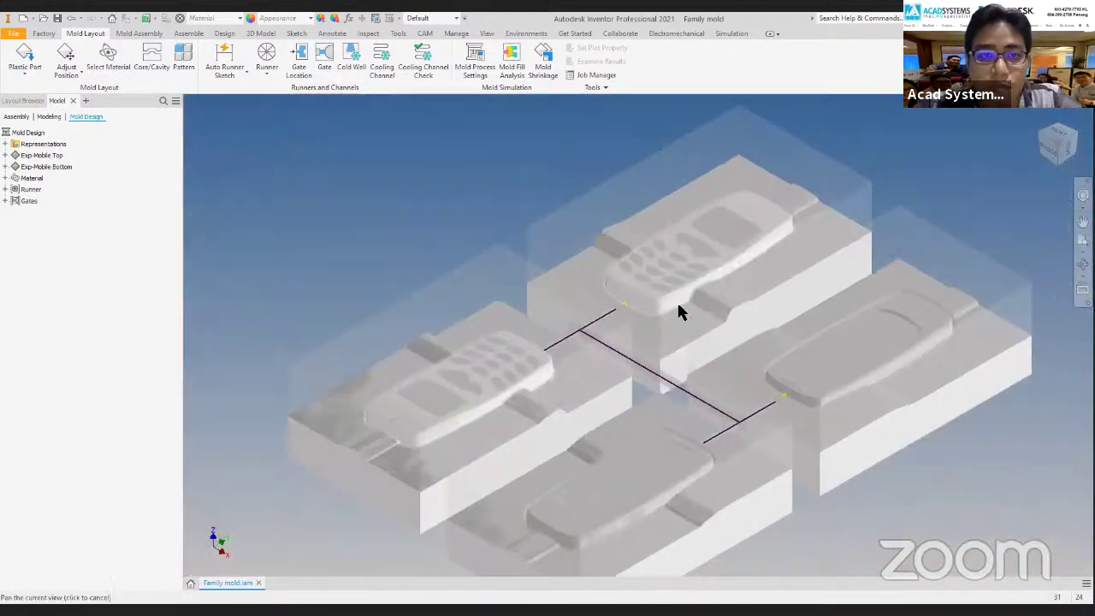
pyautogui.moveTo(680, 313); pyautogui.dragTo(627, 278)
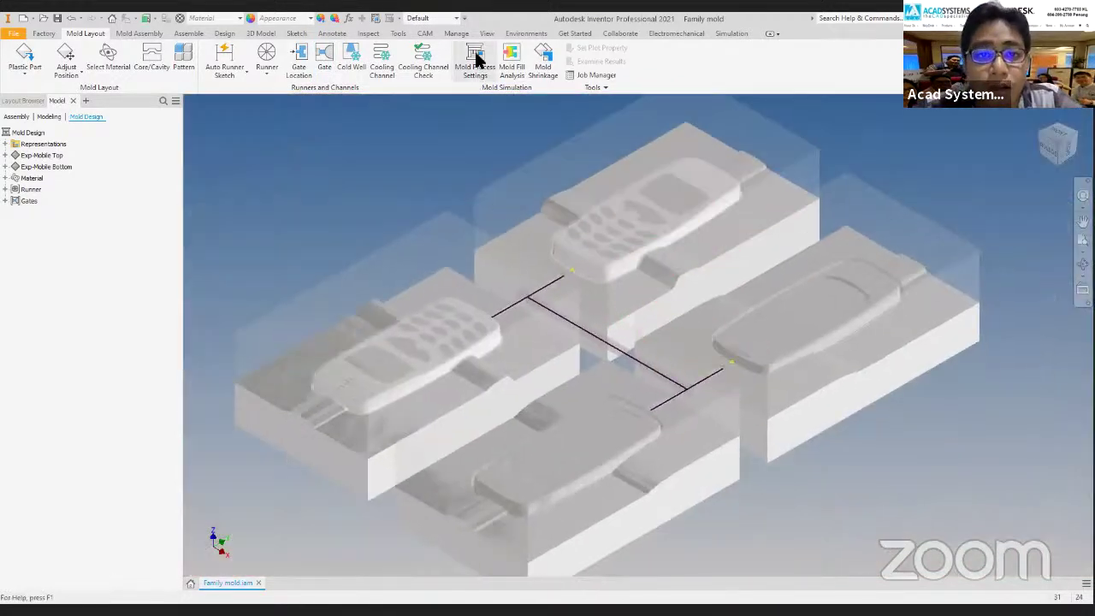
pyautogui.click(486, 32)
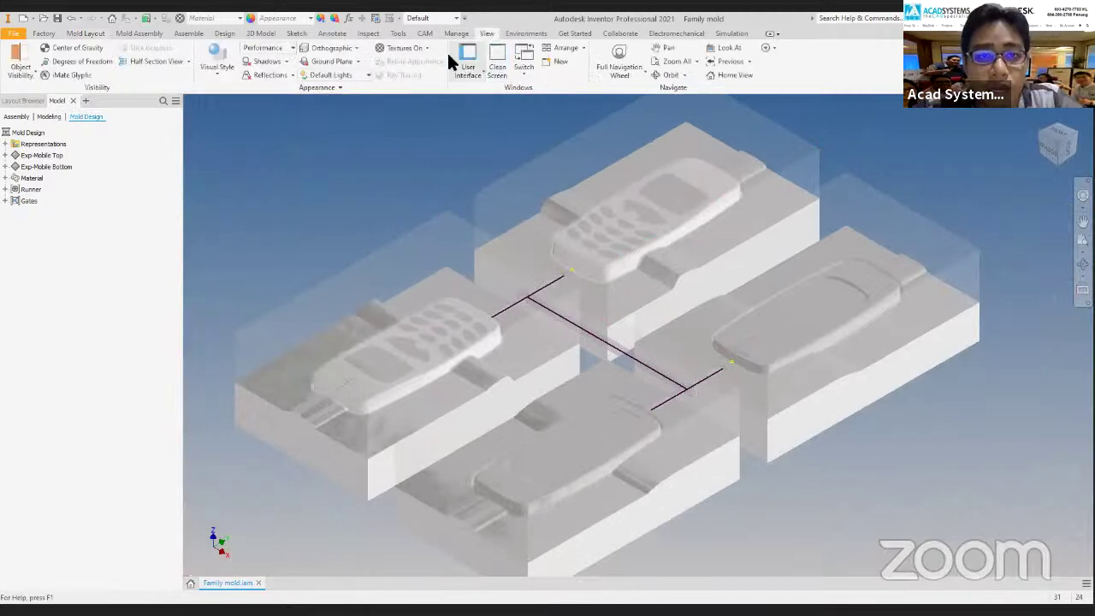
pyautogui.click(217, 72)
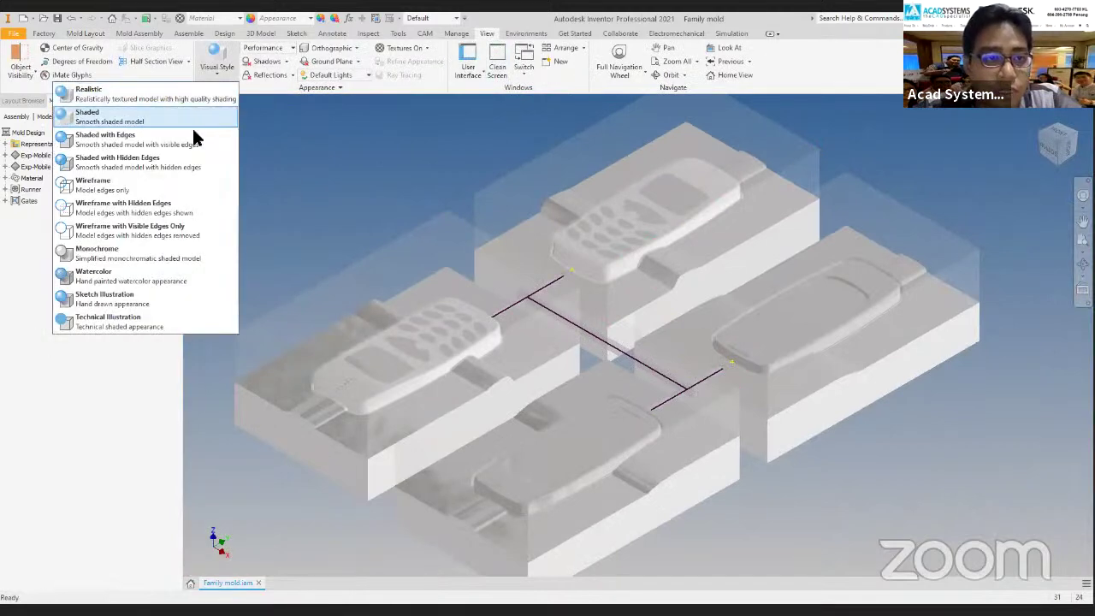
pyautogui.click(128, 161)
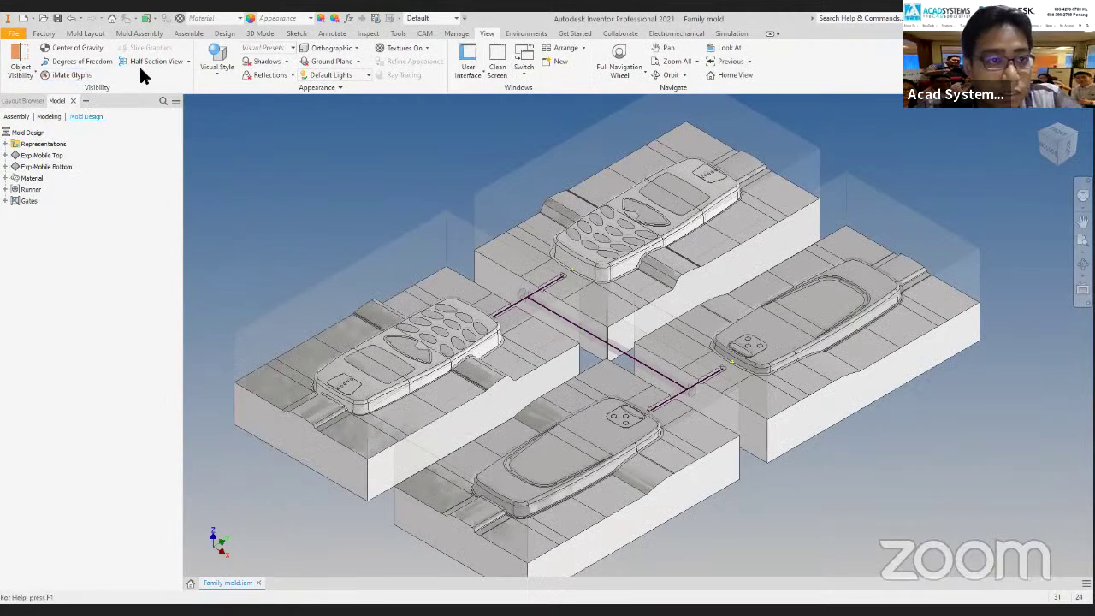
# Cut a half section view through the tunnel gates, offset -50 mm from the side face of the bottom shell's mold block.
pyautogui.click(188, 64)
pyautogui.click(111, 103)
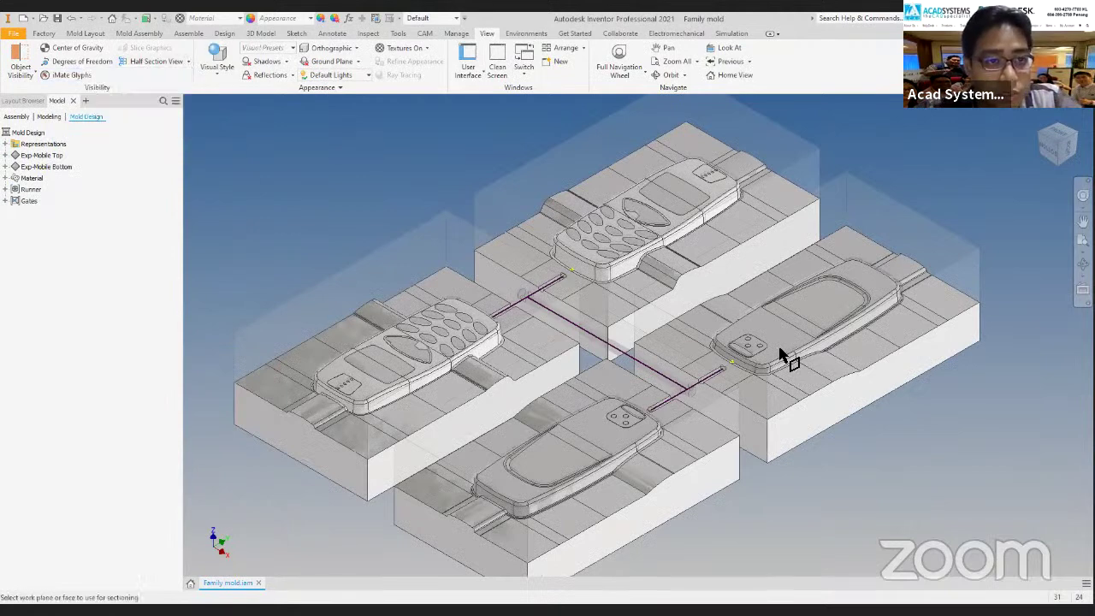
pyautogui.scroll(-5, 807, 456)
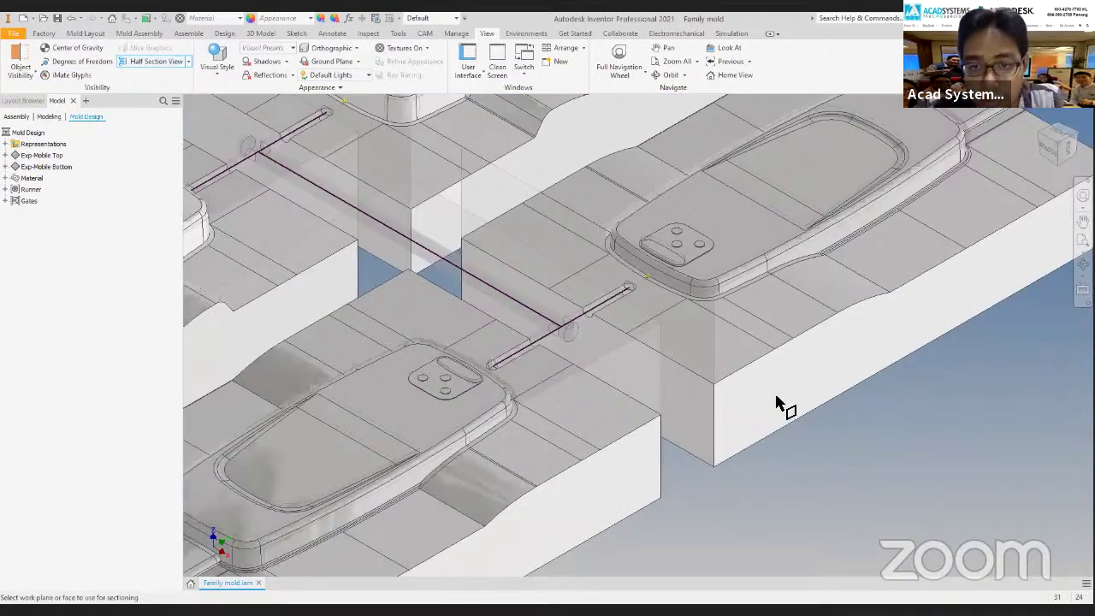
pyautogui.click(716, 372)
pyautogui.moveTo(682, 336); pyautogui.dragTo(69, 73)
pyautogui.click(44, 34)
pyautogui.click(86, 34)
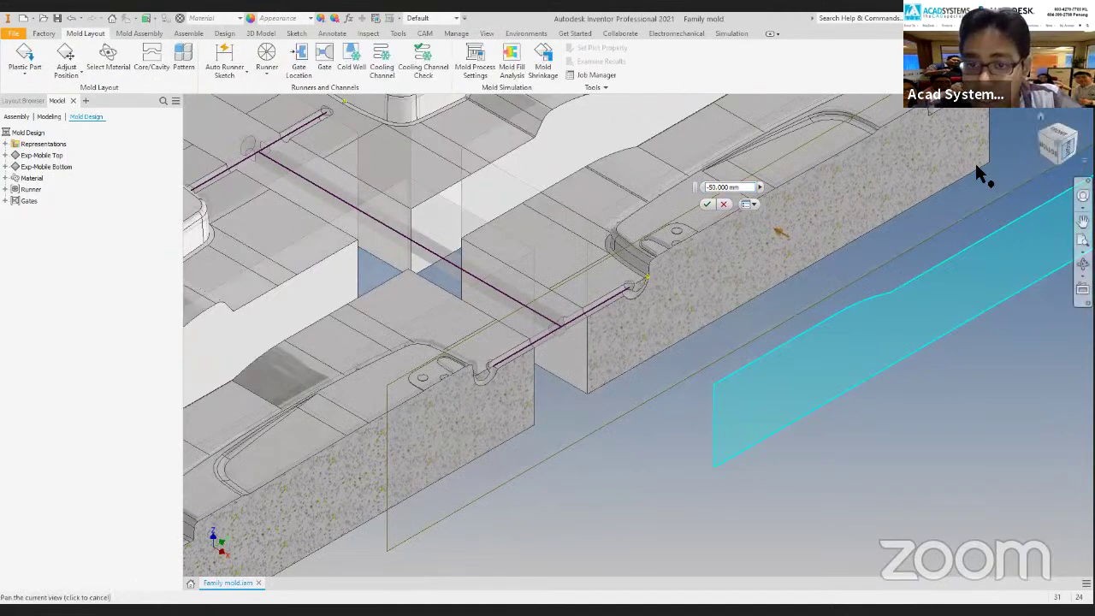
# Examine the tunnel gate and runner profiles in the section from the right side, discard the section and return to the isometric view.
pyautogui.scroll(-1, 566, 338)
pyautogui.press('F5')
pyautogui.scroll(3, 613, 189)
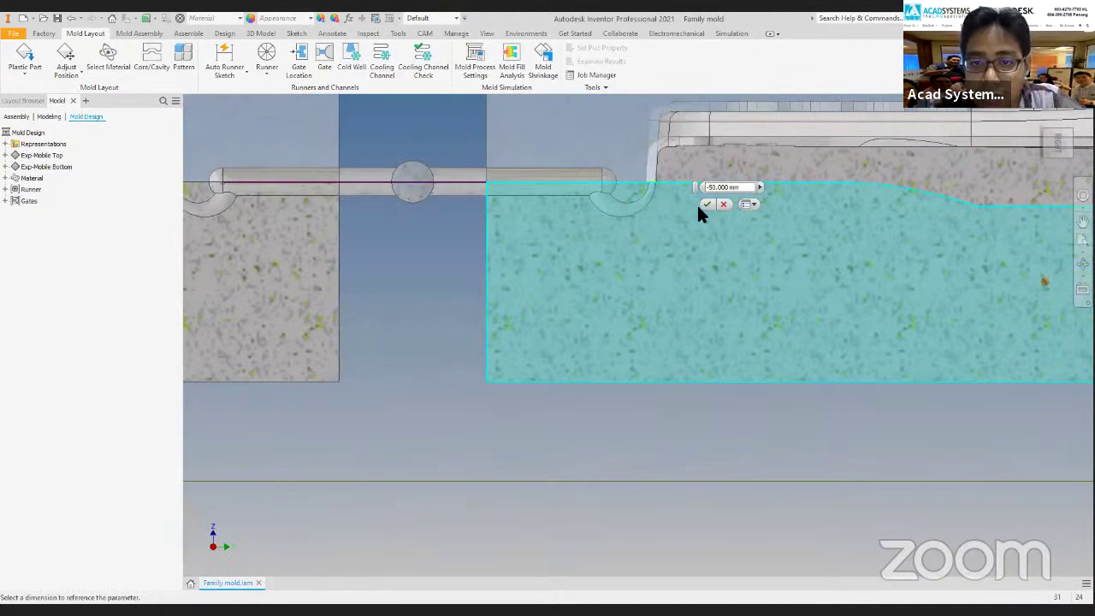
pyautogui.click(723, 204)
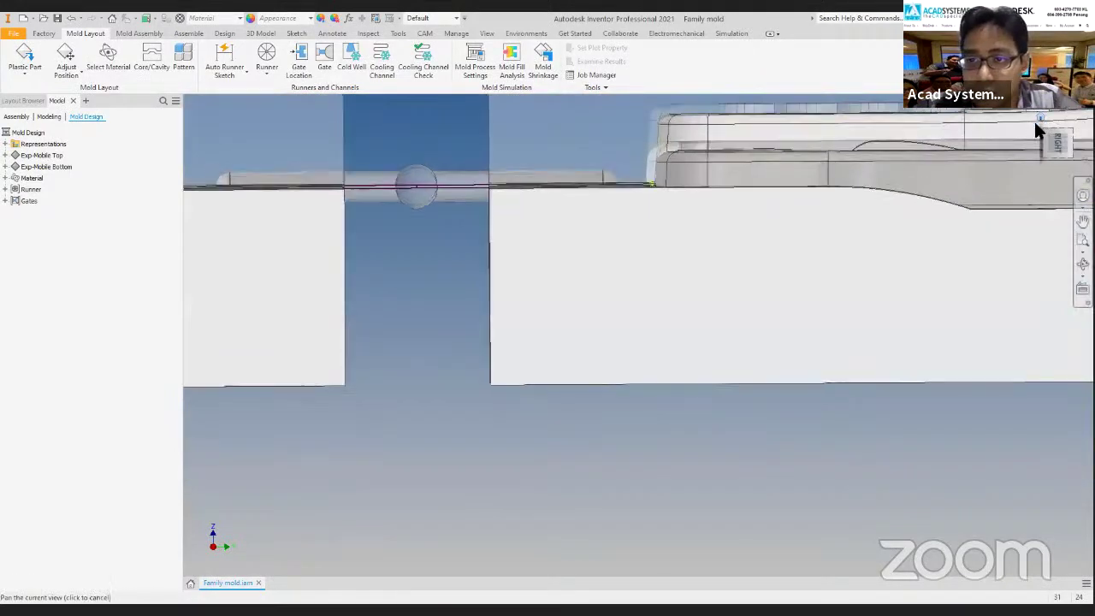
pyautogui.press('F5')
pyautogui.click(1040, 117)
pyautogui.moveTo(1062, 158); pyautogui.dragTo(676, 395)
pyautogui.scroll(3, 676, 399)
pyautogui.scroll(3, 375, 382)
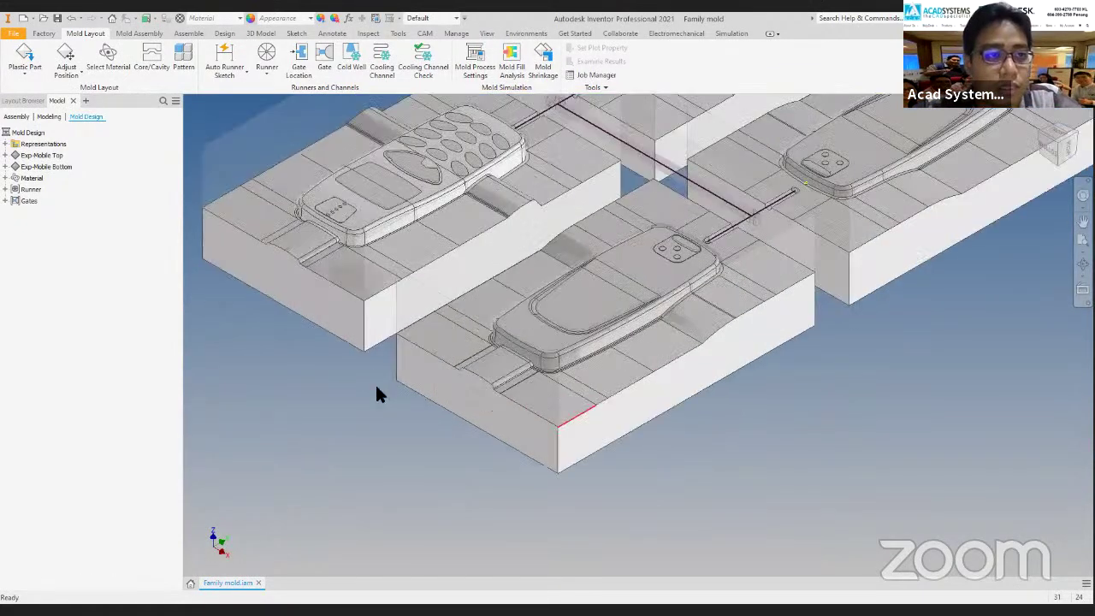
pyautogui.scroll(-3, 163, 88)
# Start a mold base for the family mold and choose the DME vendor's two-plate type E.
pyautogui.moveTo(158, 34); pyautogui.dragTo(188, 38, button='middle')
pyautogui.click(33, 74)
pyautogui.click(34, 92)
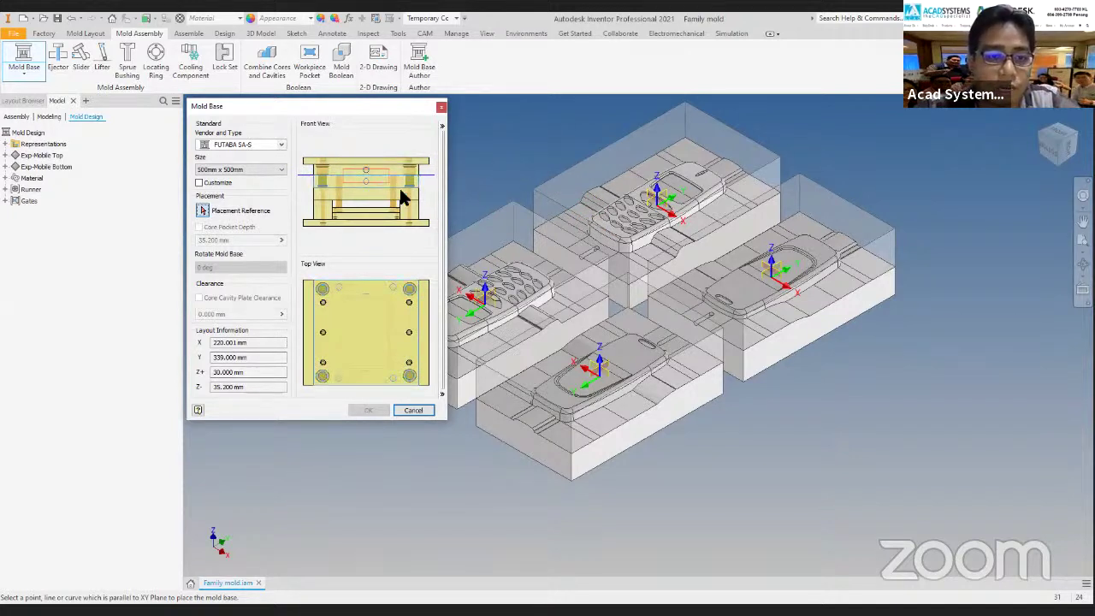
pyautogui.click(282, 143)
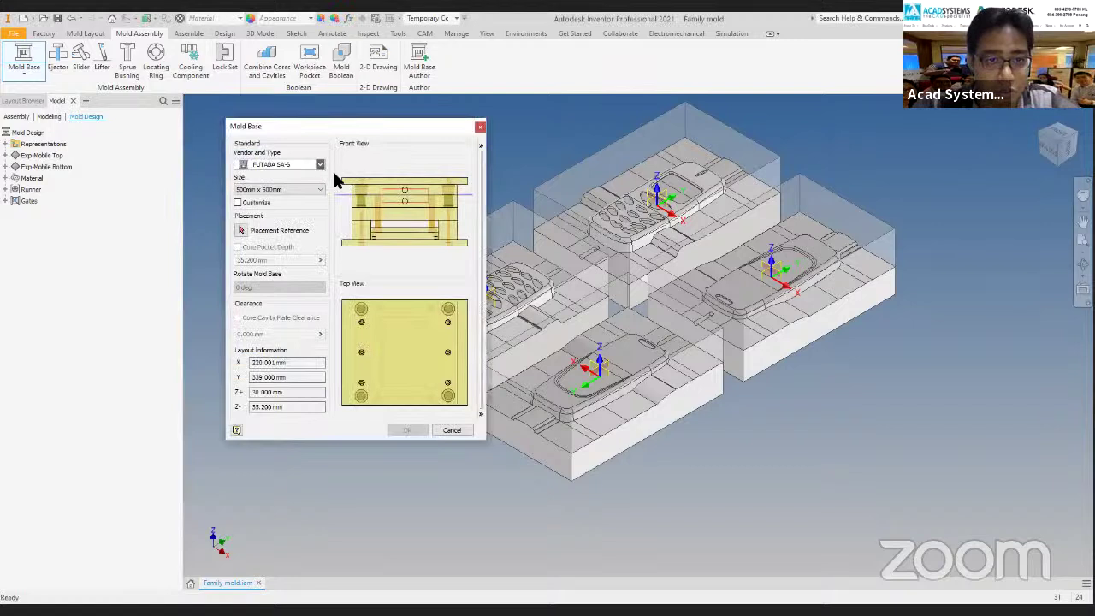
pyautogui.click(322, 166)
pyautogui.click(324, 183)
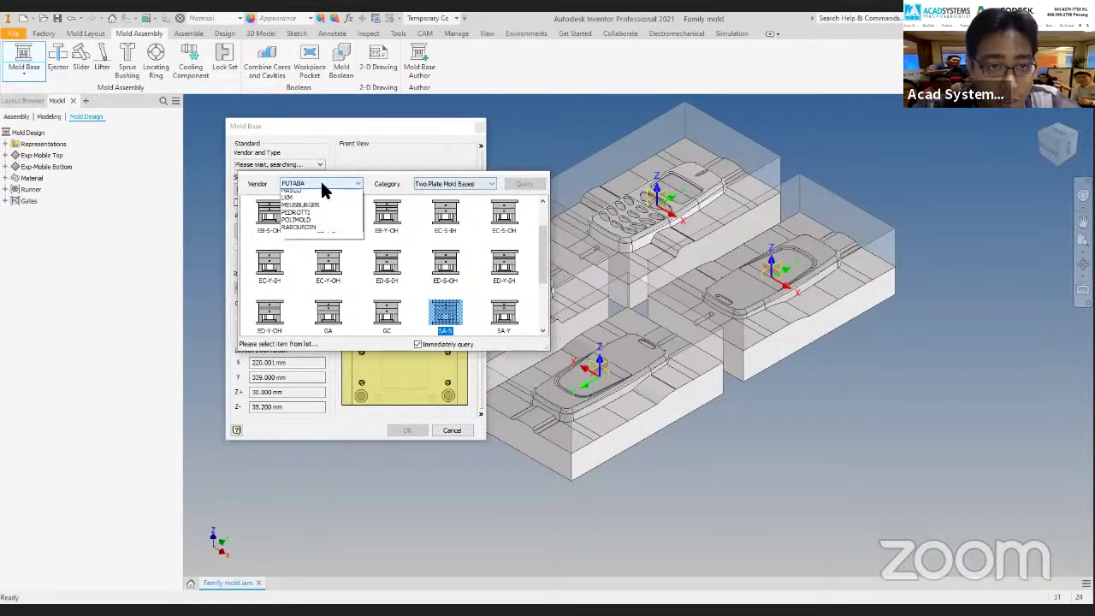
pyautogui.click(328, 181)
pyautogui.click(328, 180)
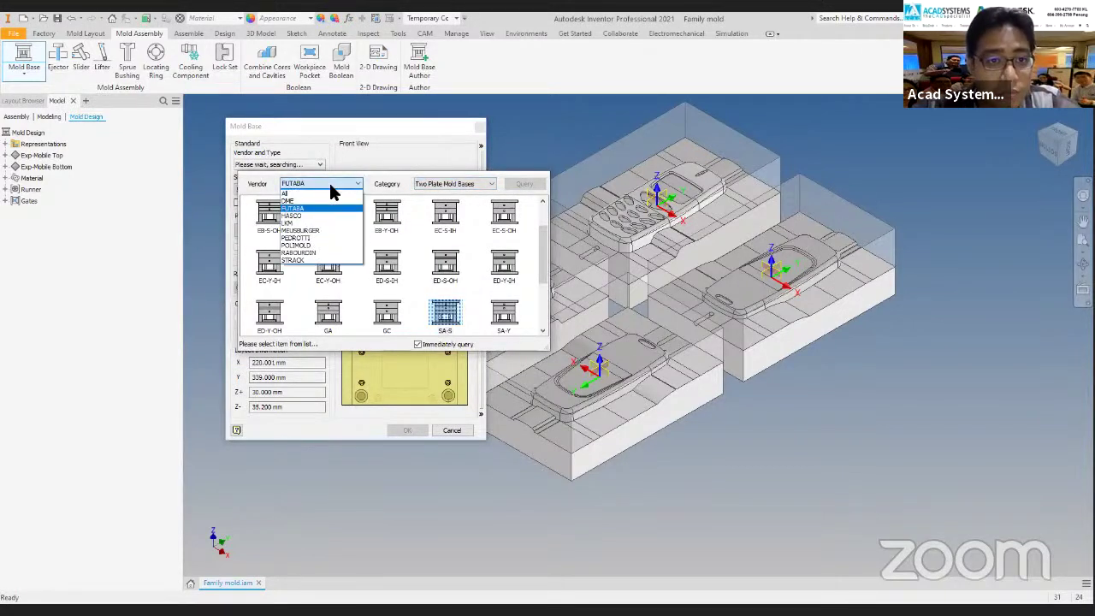
pyautogui.click(327, 200)
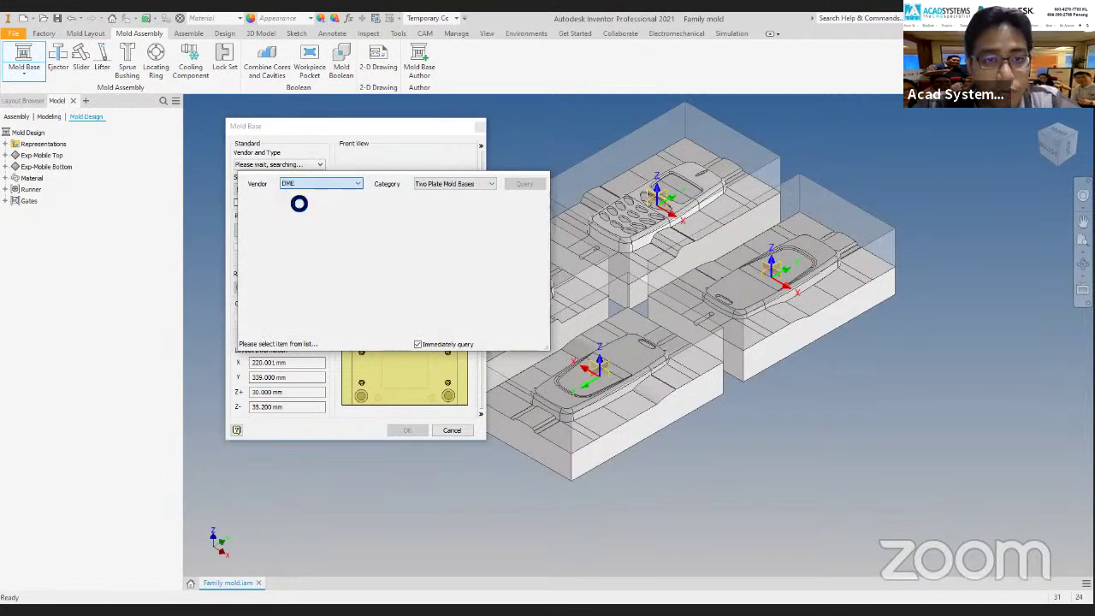
pyautogui.click(265, 212)
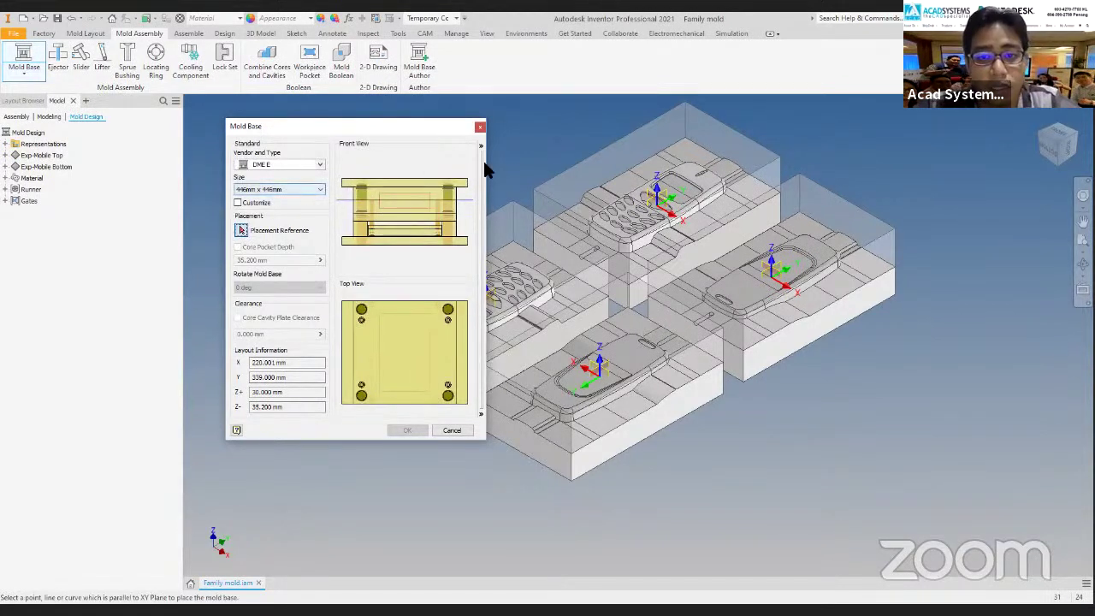
# Set the mold base placement reference to the parting-line corner of the bottom shell's block, after trying that block's lowest corner.
pyautogui.moveTo(492, 176); pyautogui.dragTo(549, 193, button='middle')
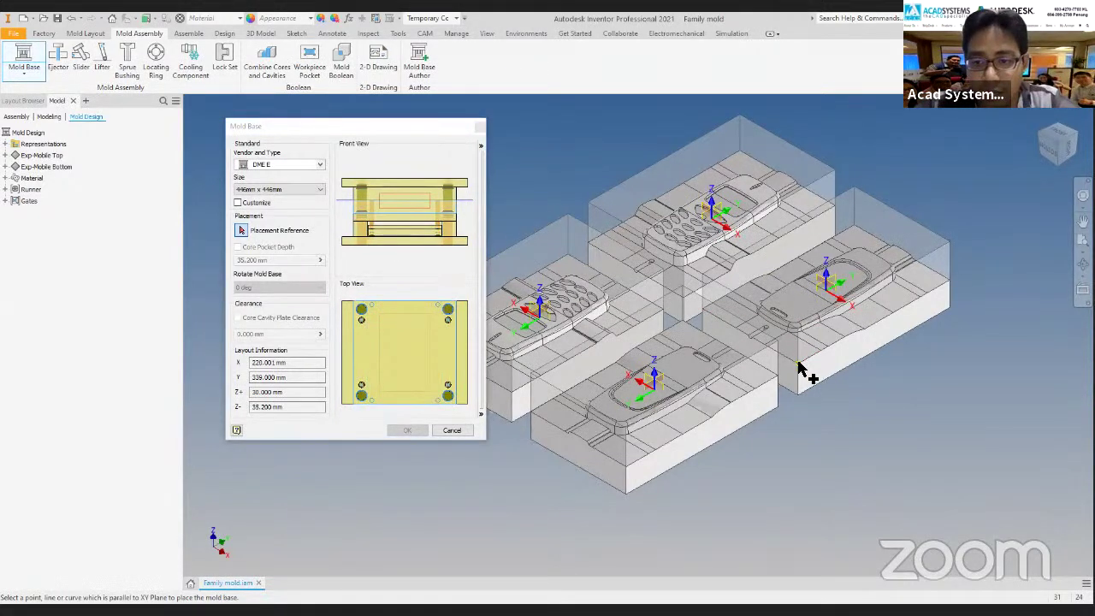
pyautogui.click(845, 381)
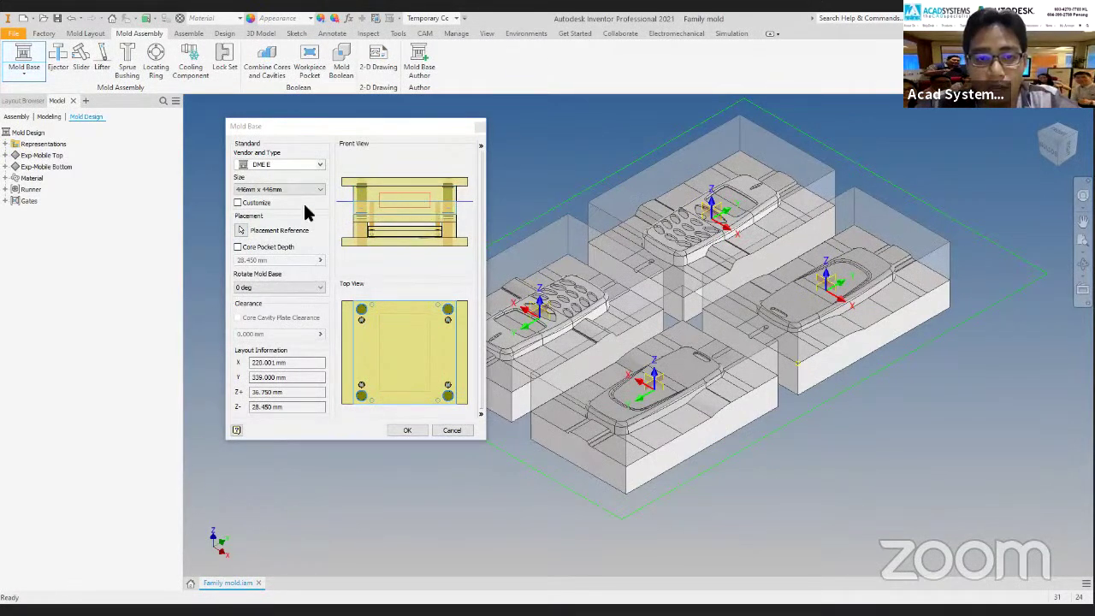
pyautogui.click(242, 231)
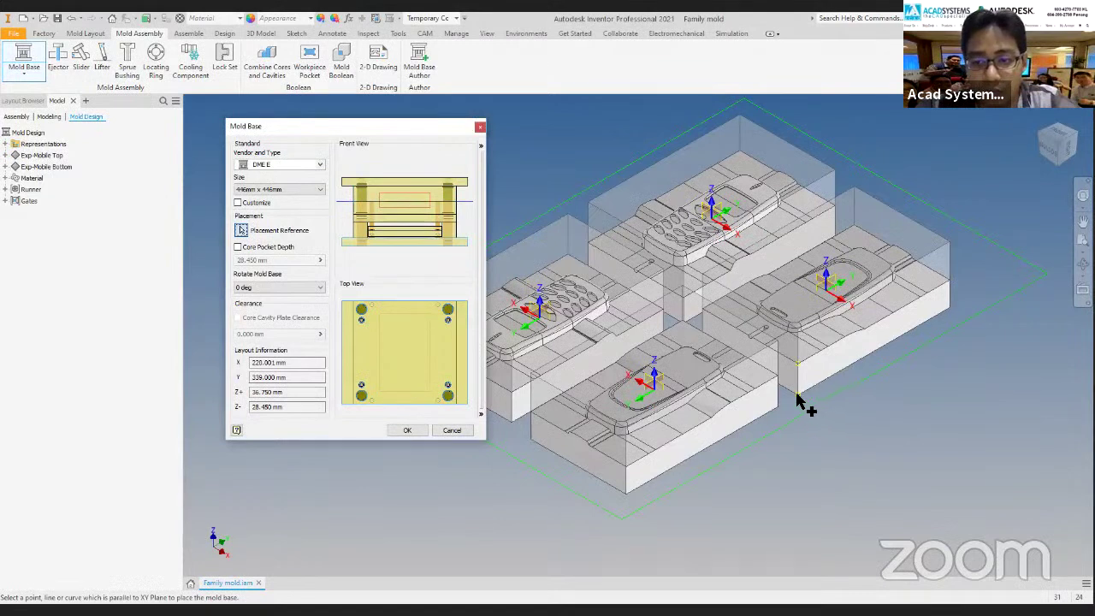
pyautogui.click(796, 396)
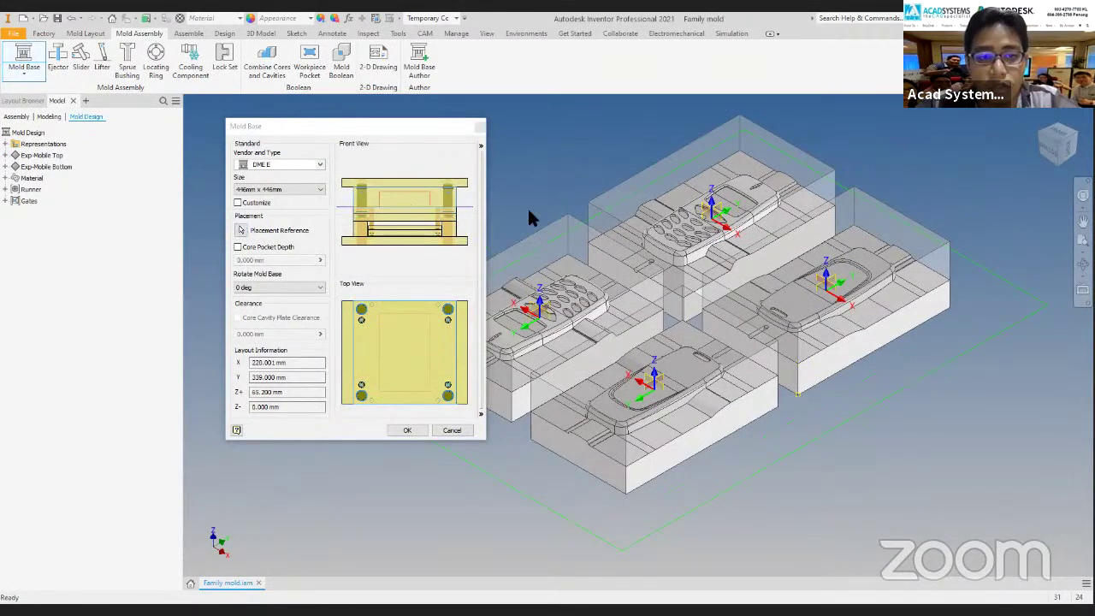
pyautogui.click(242, 231)
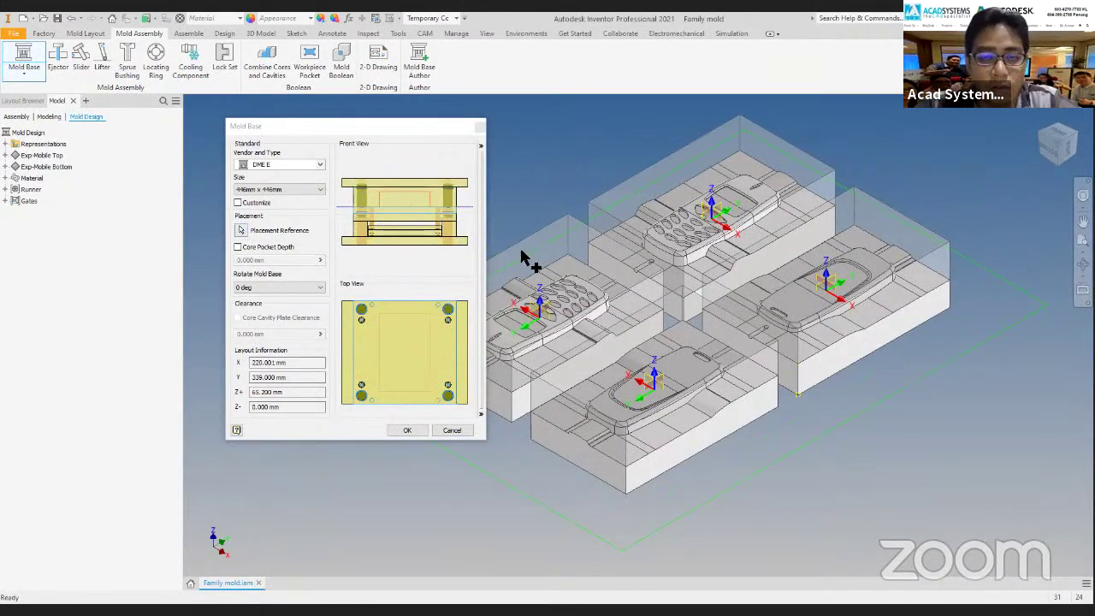
pyautogui.click(801, 371)
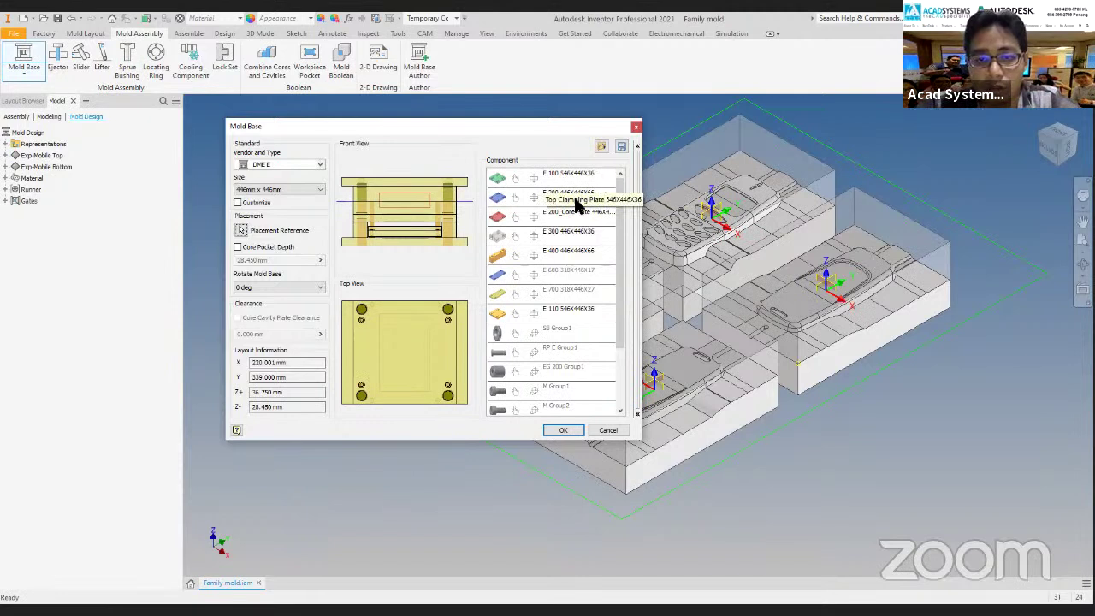
# Review the dimensions of the E 200 plate and the rest of the mold base component list.
pyautogui.click(581, 199)
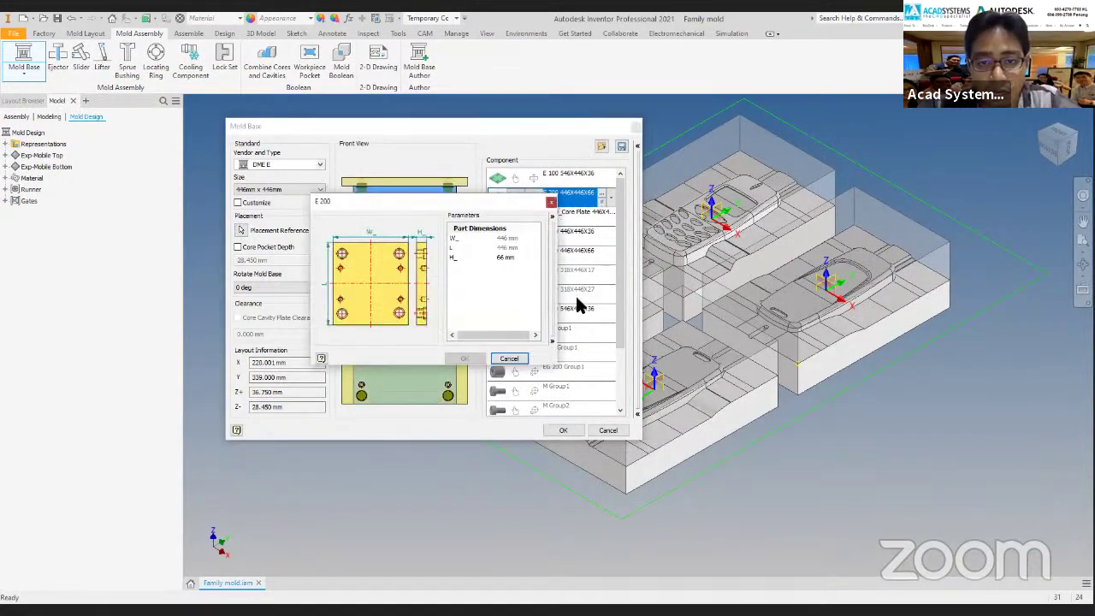
pyautogui.moveTo(615, 347); pyautogui.dragTo(613, 379)
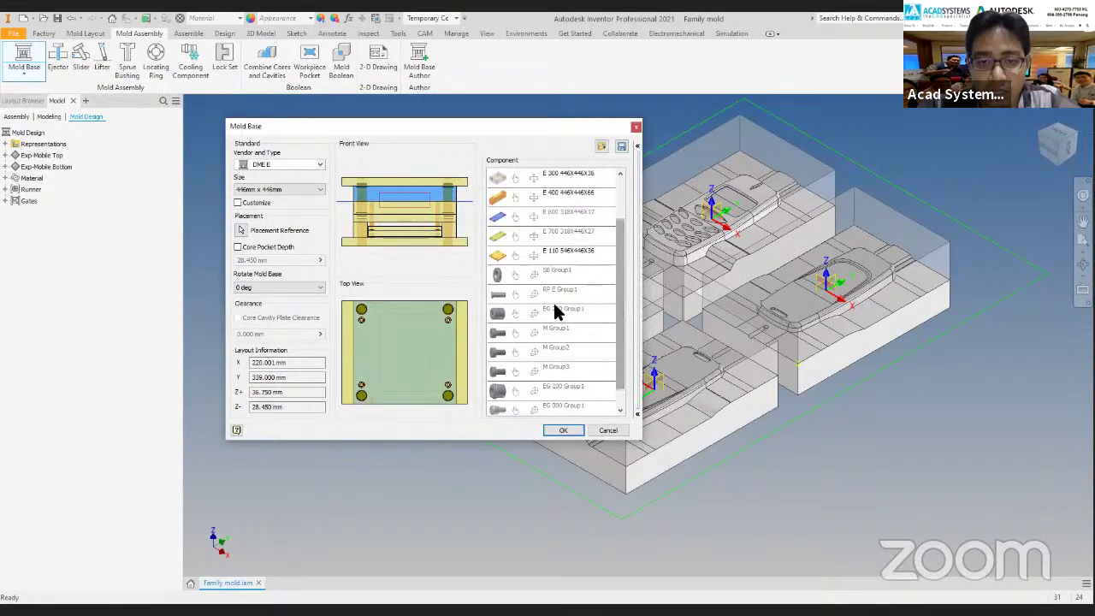
pyautogui.moveTo(613, 301); pyautogui.dragTo(614, 265)
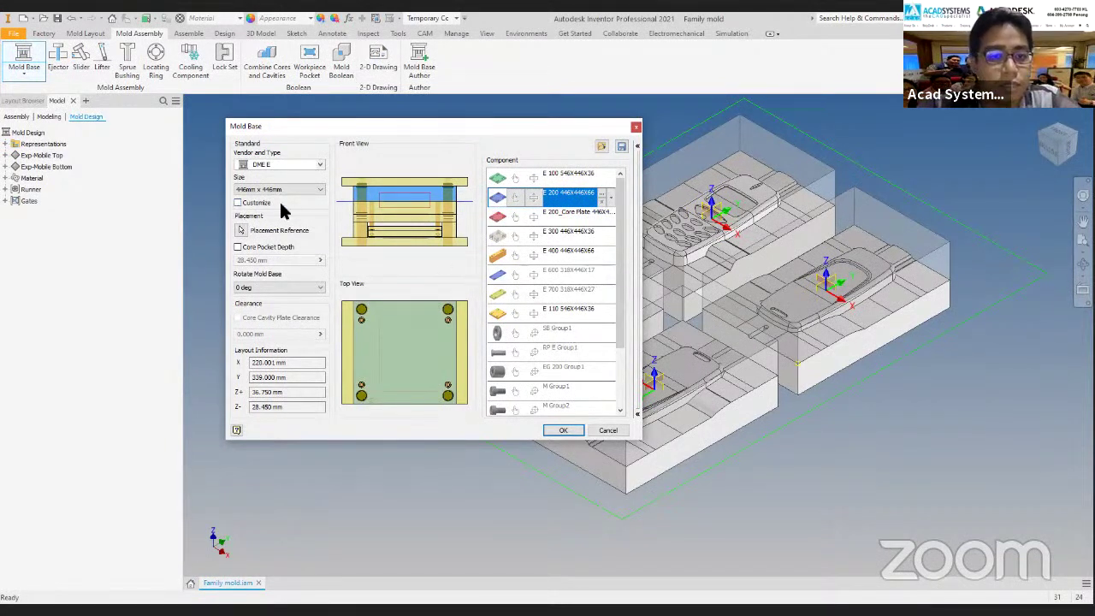
# Enable customization briefly, revert to the default configuration, and create the 446mm x 446mm DME E mold base.
pyautogui.click(238, 203)
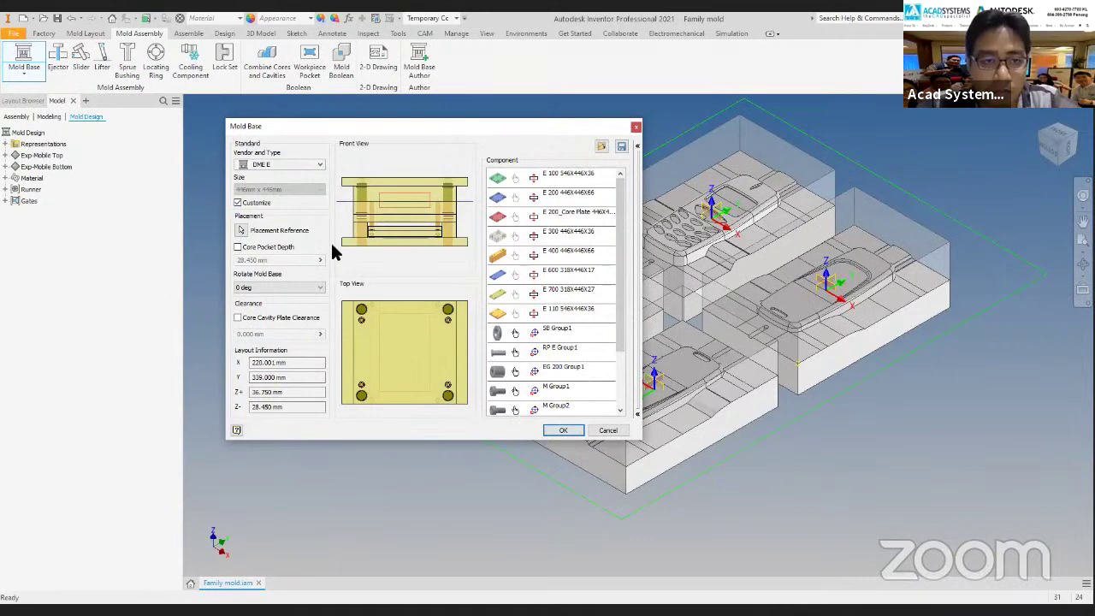
pyautogui.click(238, 203)
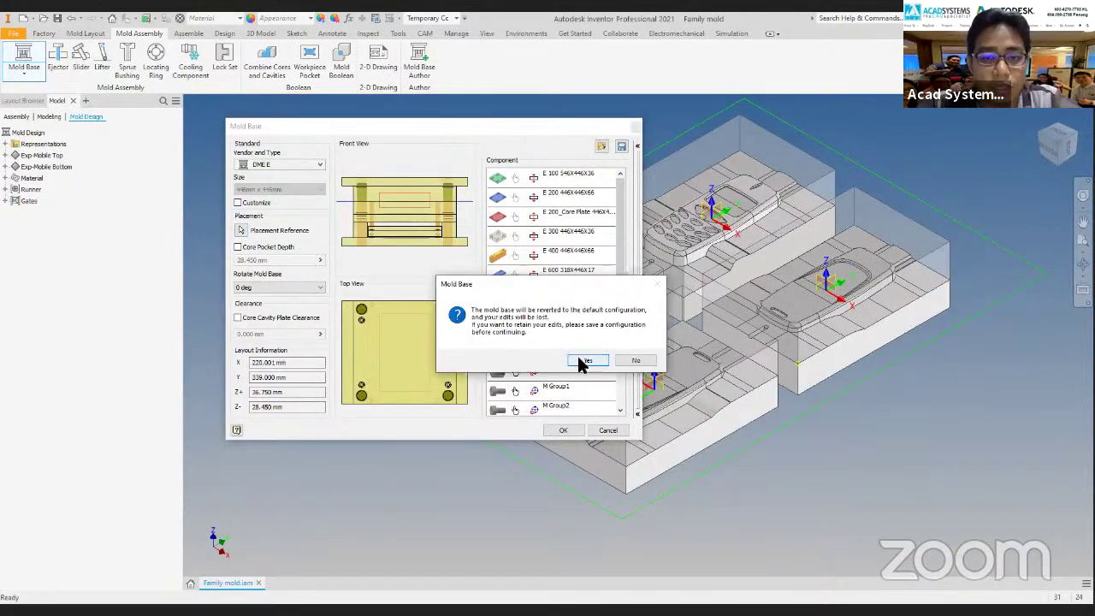
pyautogui.click(579, 361)
pyautogui.click(567, 428)
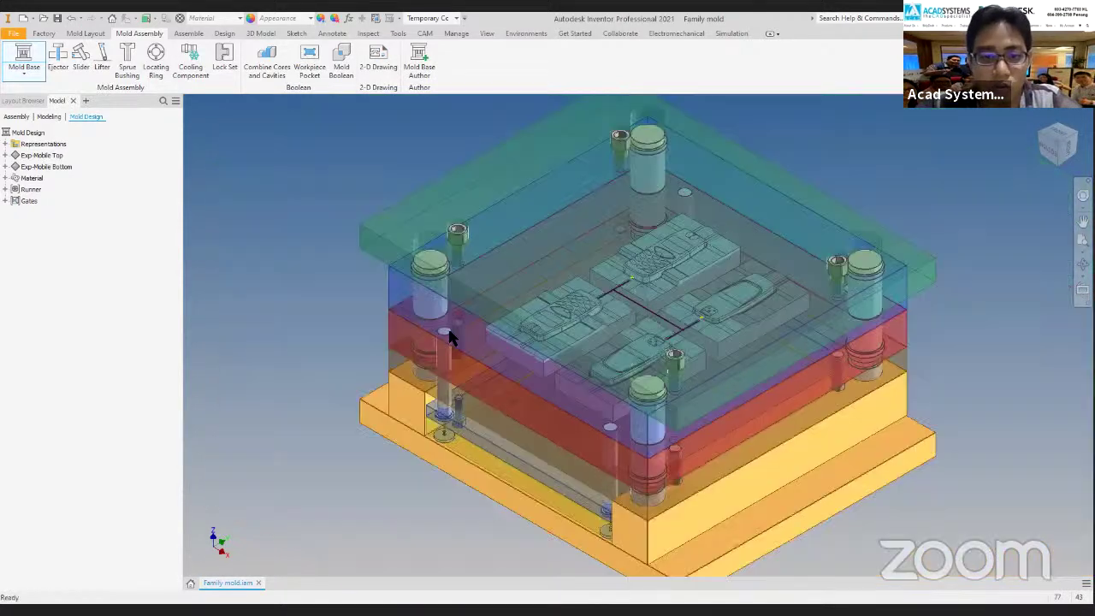
# Examine the plates, guide components and screws of the mold base around the patterned phone shell blocks.
pyautogui.keyDown('shift'); pyautogui.moveTo(402, 360); pyautogui.dragTo(409, 297, button='middle'); pyautogui.keyUp('shift')
pyautogui.scroll(-3, 313, 305)
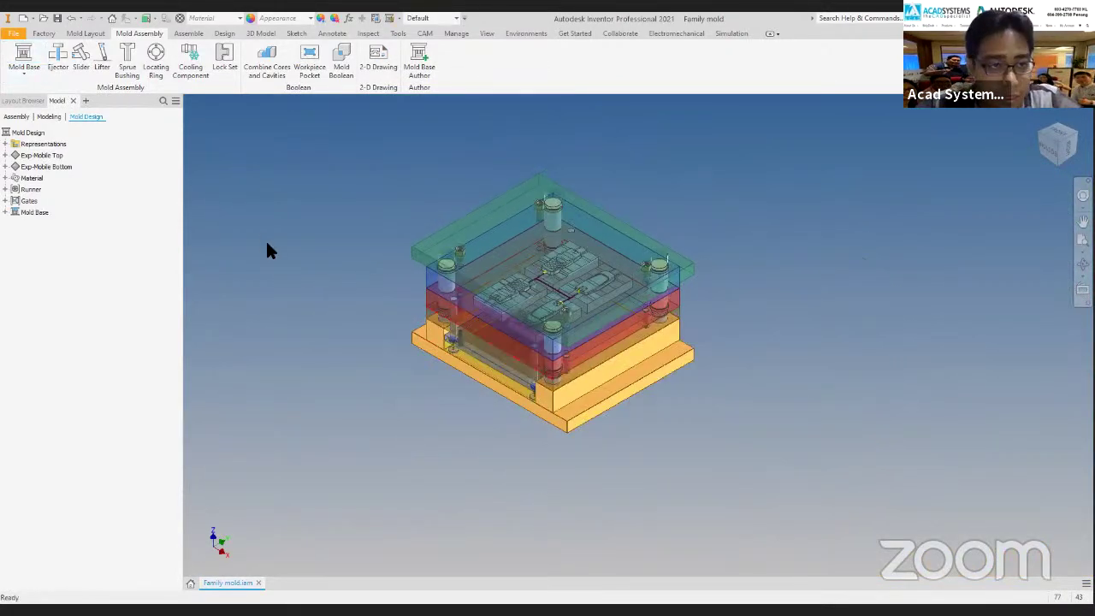
pyautogui.scroll(4, 586, 177)
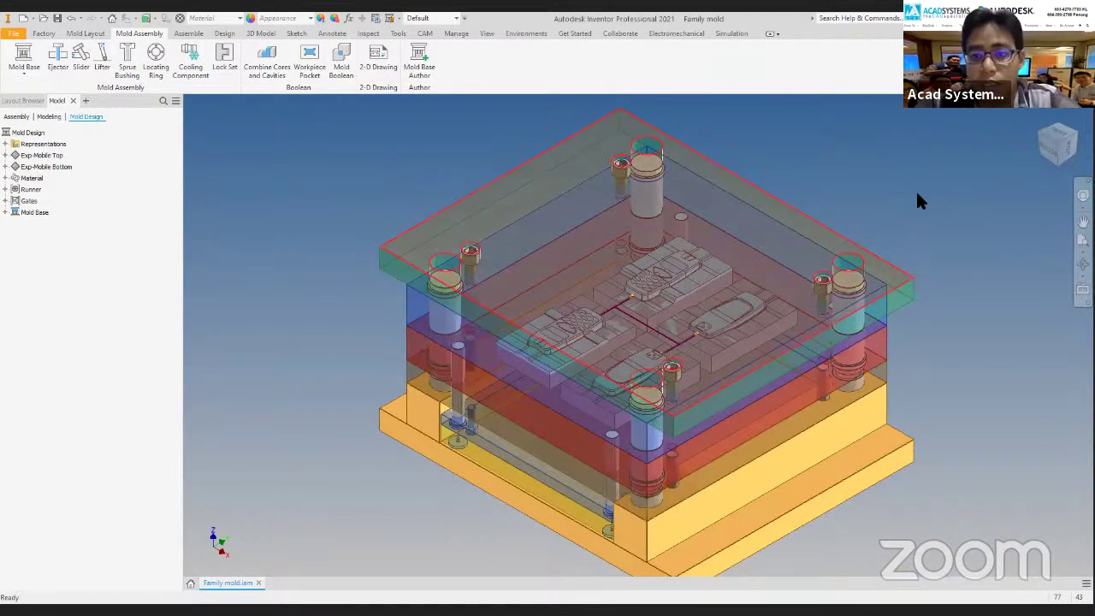
pyautogui.scroll(-4, 915, 196)
pyautogui.moveTo(833, 207); pyautogui.dragTo(748, 232, button='middle')
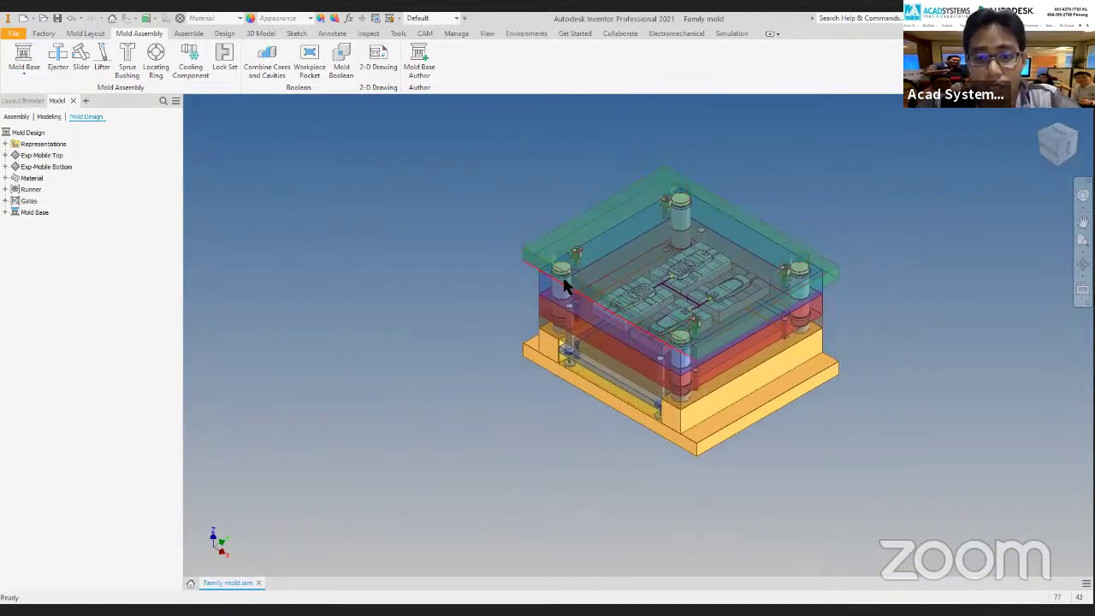
pyautogui.scroll(3, 512, 246)
pyautogui.scroll(3, 475, 233)
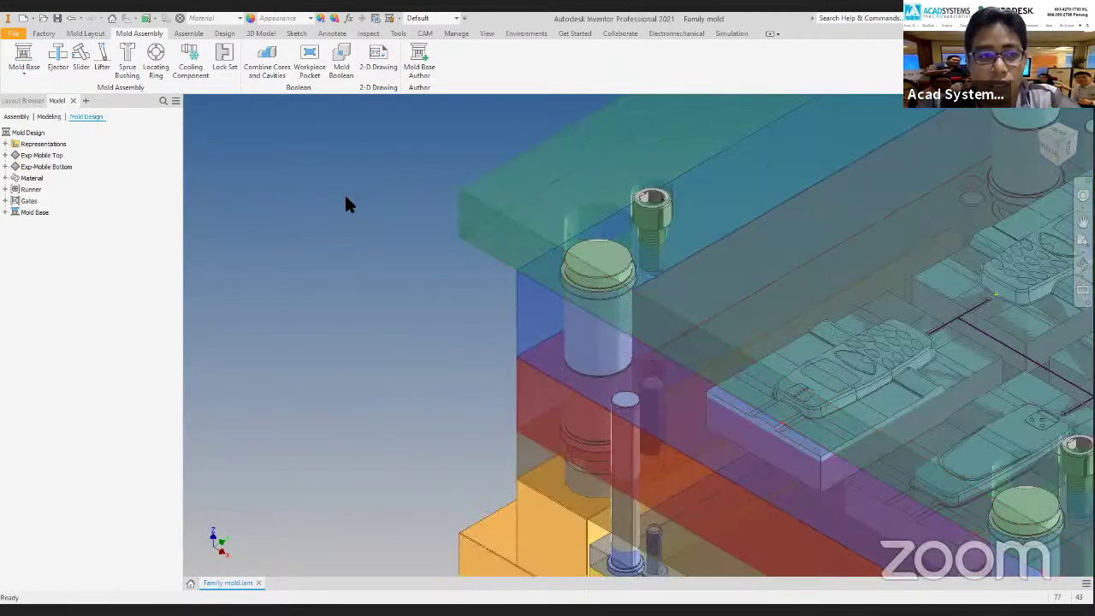
pyautogui.scroll(-4, 688, 346)
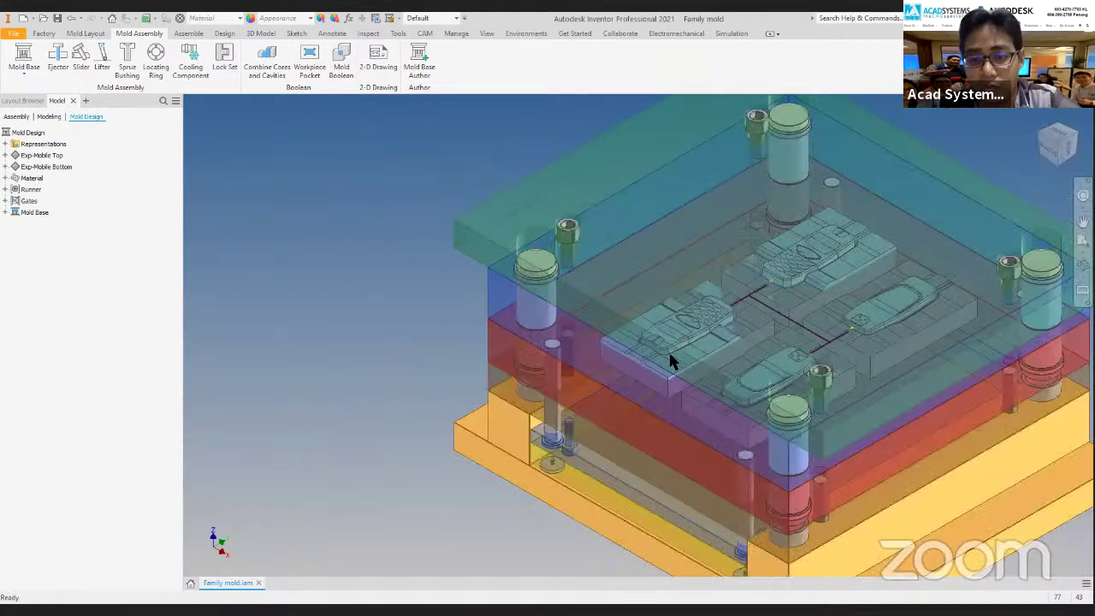
pyautogui.scroll(4, 659, 397)
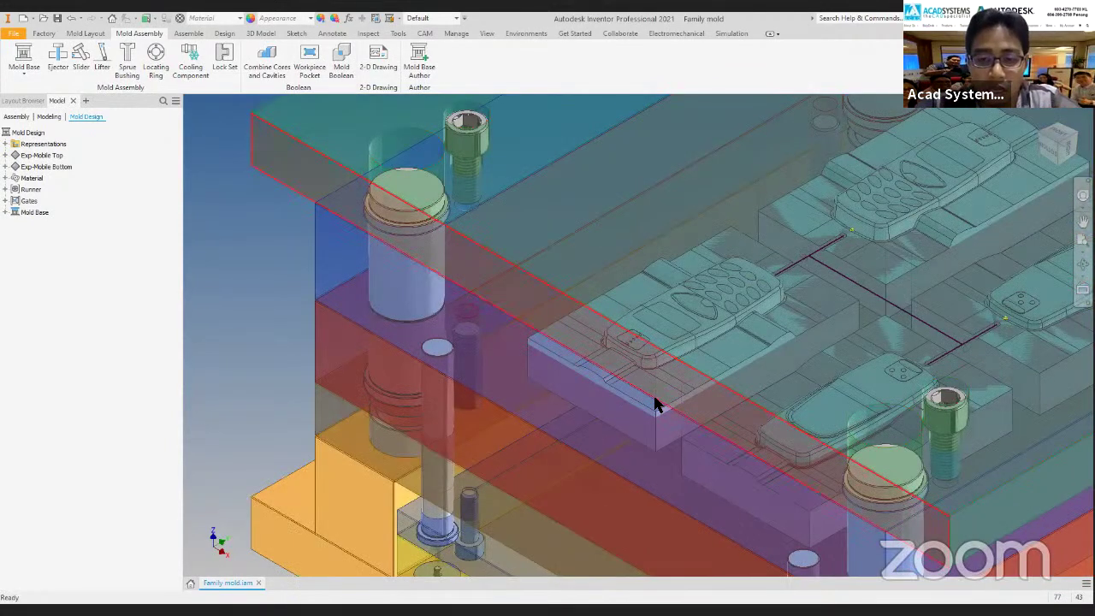
pyautogui.scroll(-5, 650, 392)
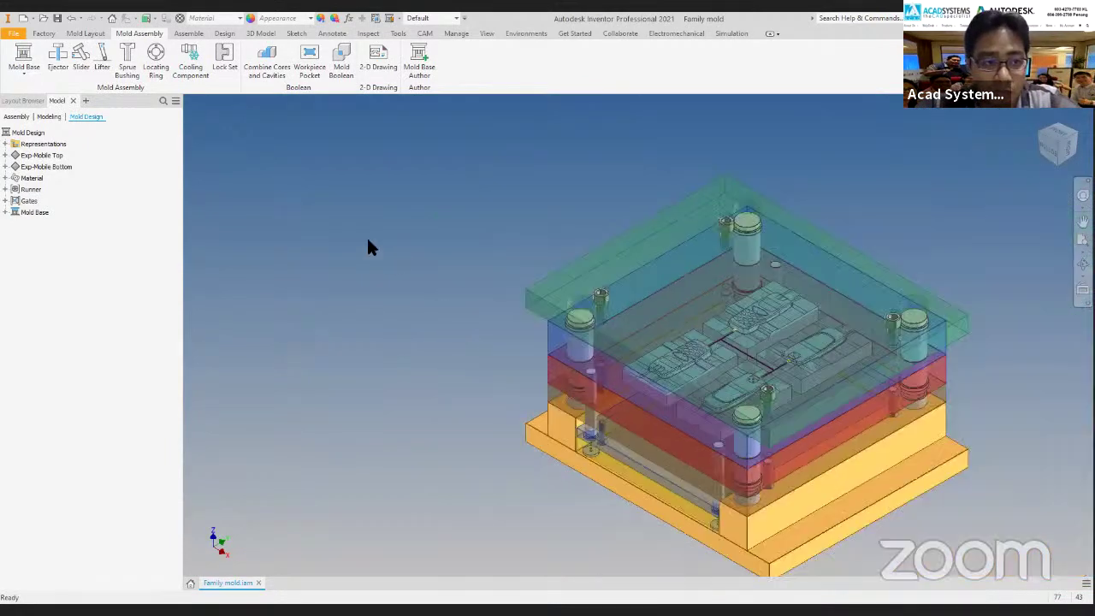
pyautogui.scroll(4, 267, 237)
pyautogui.moveTo(193, 174); pyautogui.dragTo(31, 215, button='middle')
pyautogui.press('F6')
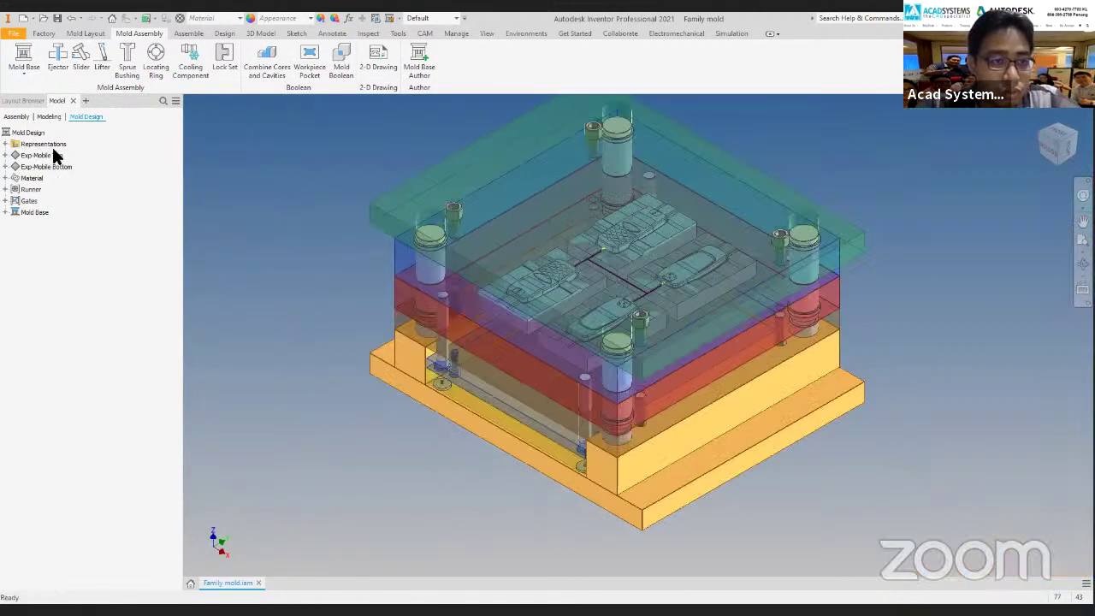
# Review the mold base components in the mold design tree and switch the tree to the assembly structure.
pyautogui.click(5, 212)
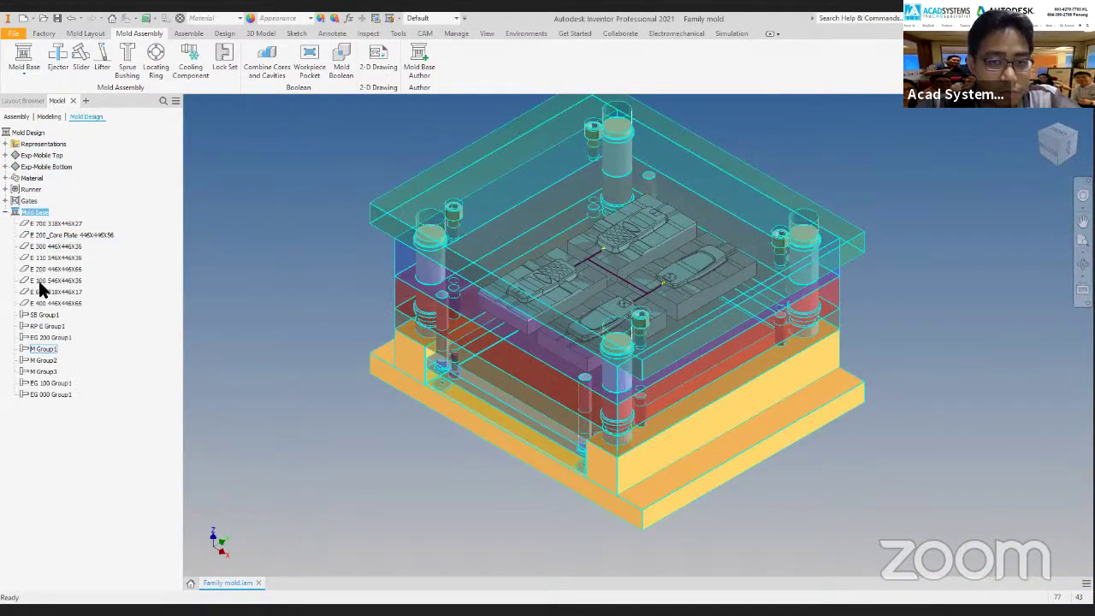
pyautogui.click(5, 212)
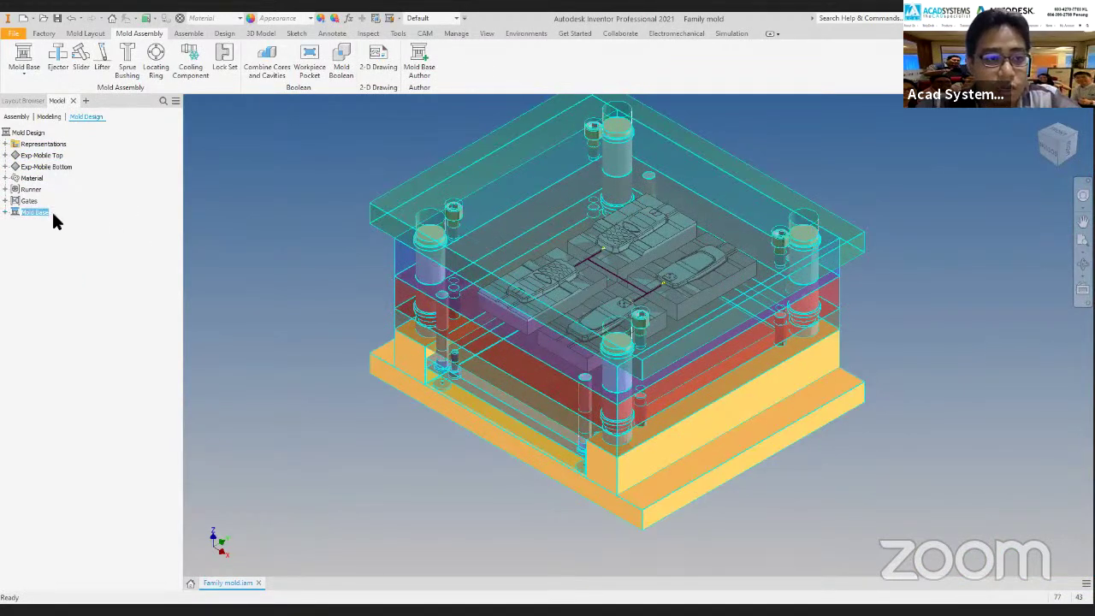
pyautogui.click(325, 199)
pyautogui.moveTo(374, 233); pyautogui.dragTo(392, 246, button='middle')
pyautogui.click(17, 117)
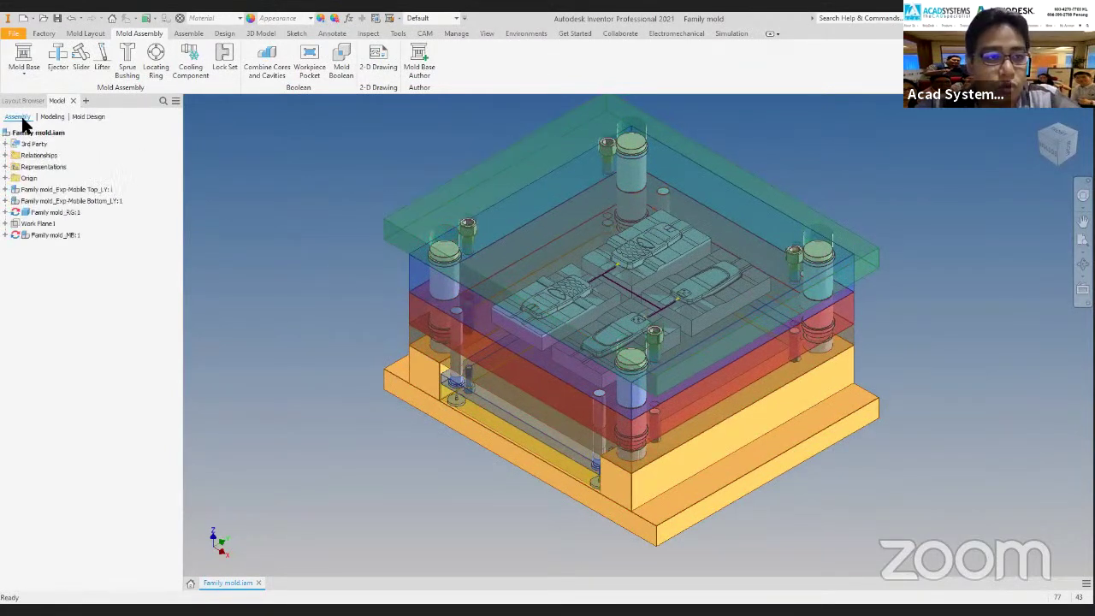
# Open the Family mold_Exp-Mobile Top_CR_2 core from the top shell layout in its own window and view it isometrically.
pyautogui.click(72, 189)
pyautogui.click(5, 189)
pyautogui.click(44, 282)
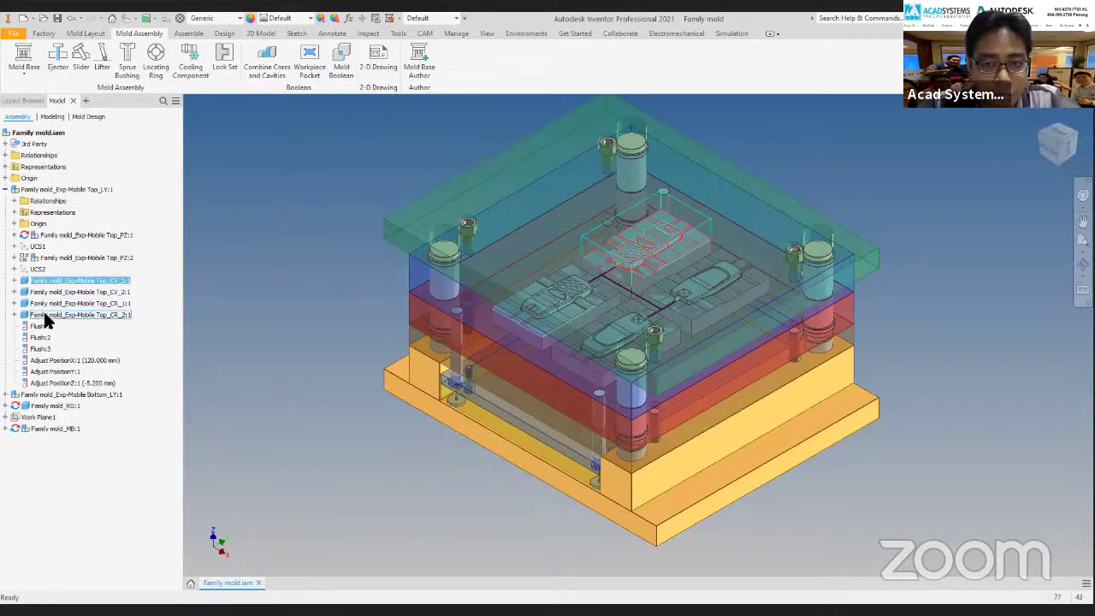
pyautogui.click(44, 315)
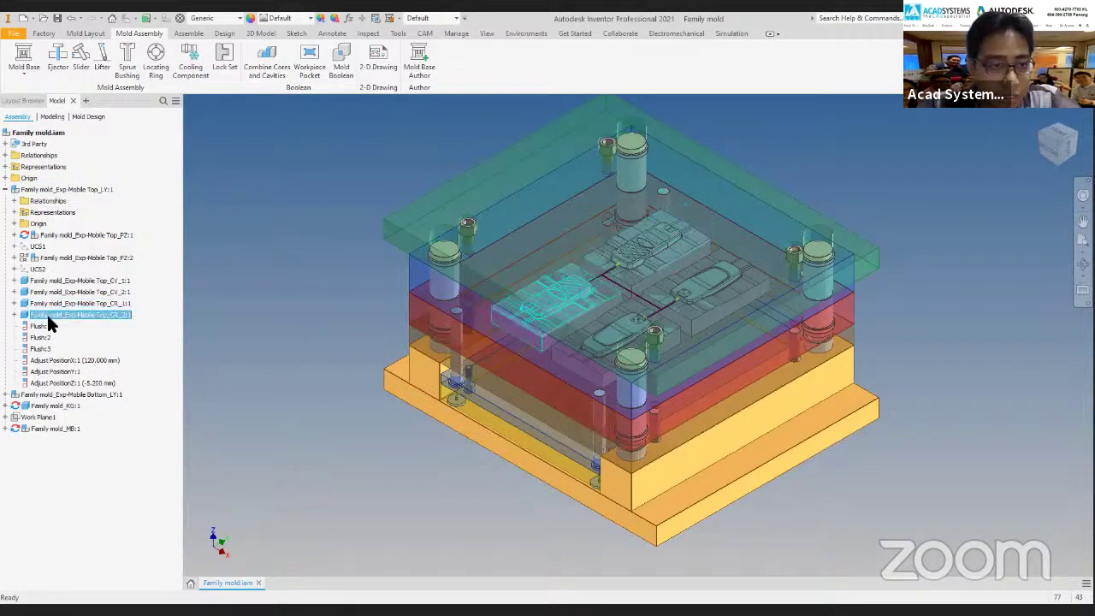
pyautogui.rightClick(99, 313)
pyautogui.click(147, 268)
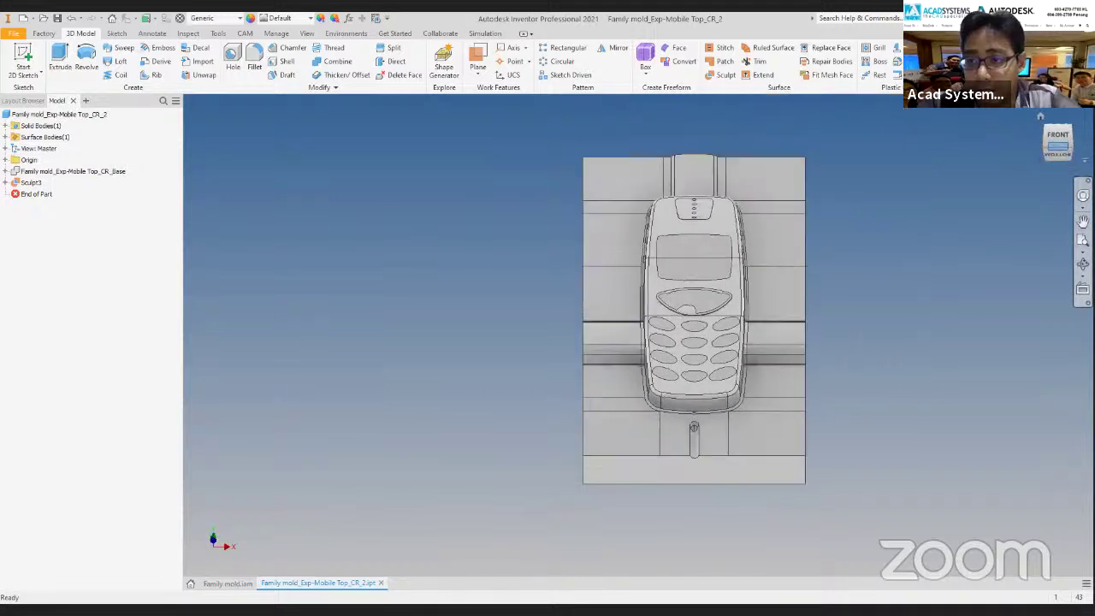
pyautogui.click(1072, 146)
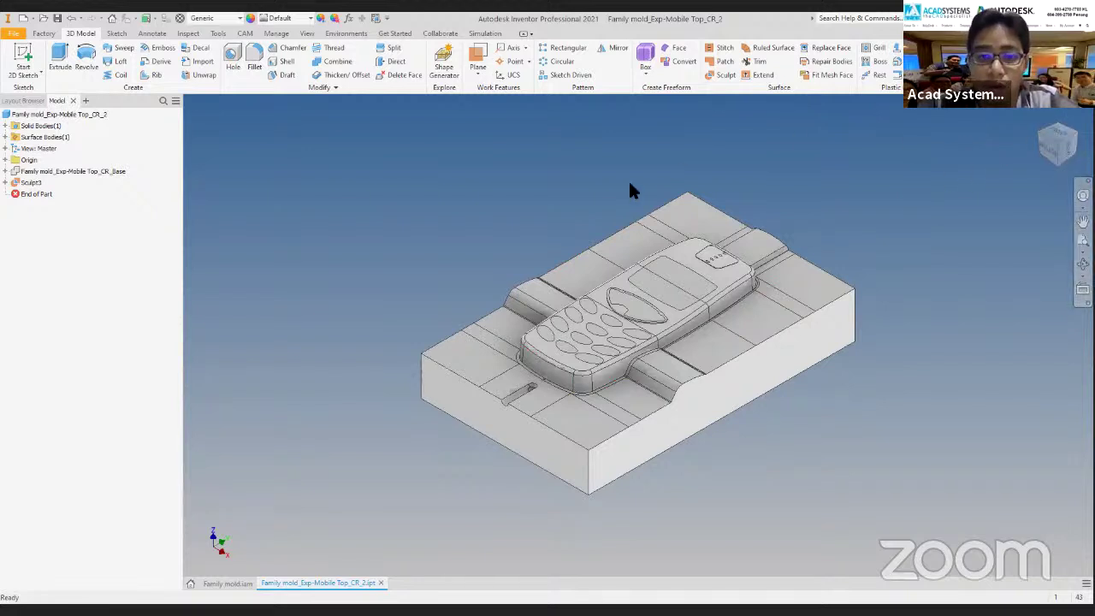
# Close the top core part without saving and return to the assembly structure with the top shell layout collapsed.
pyautogui.click(380, 582)
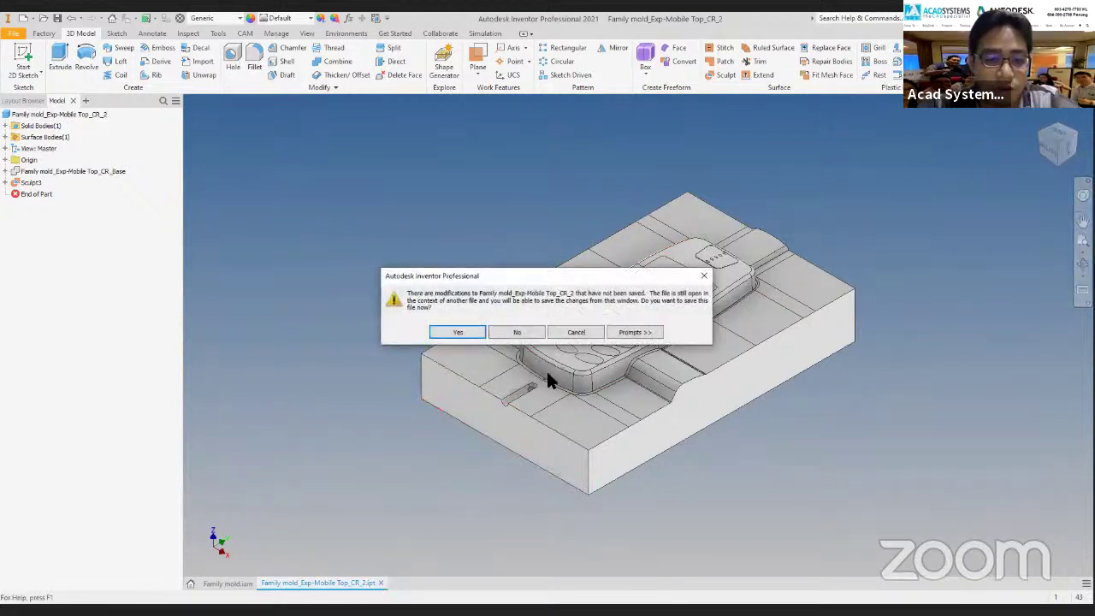
pyautogui.click(517, 333)
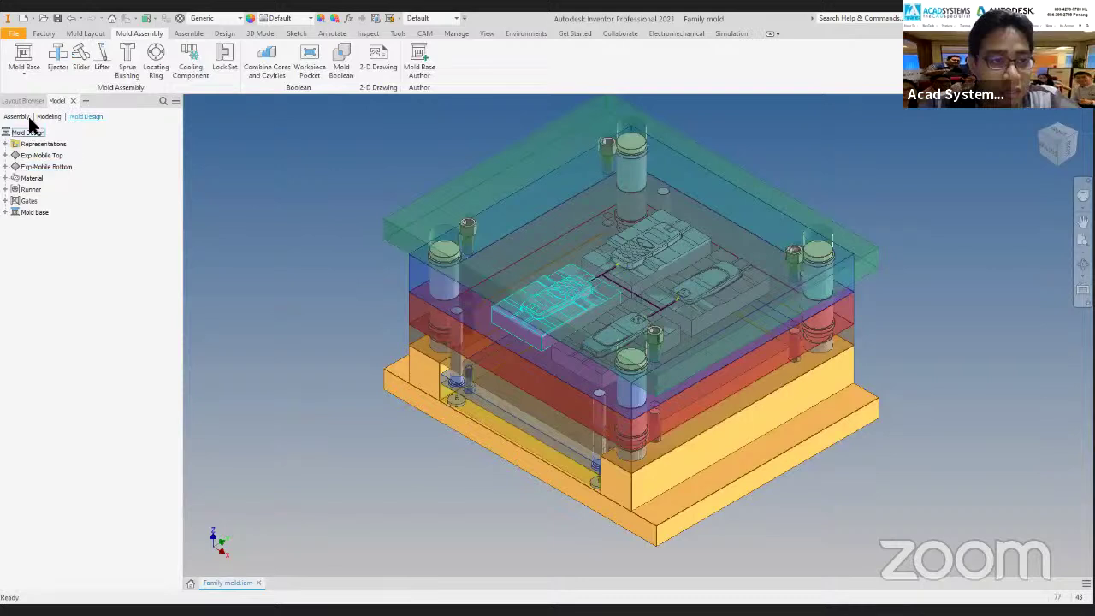
pyautogui.click(24, 117)
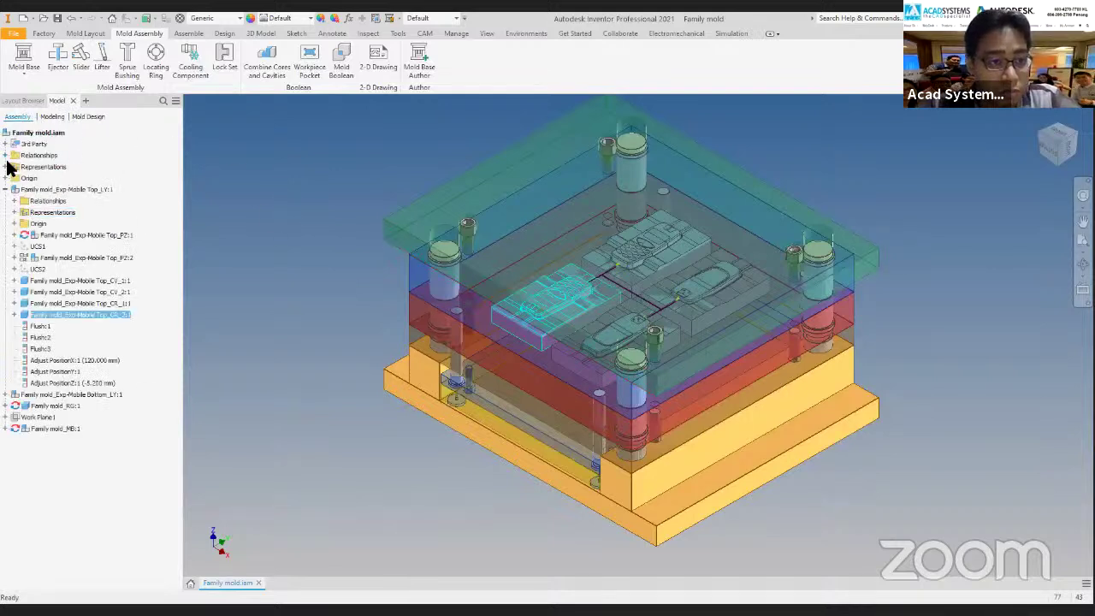
pyautogui.click(7, 189)
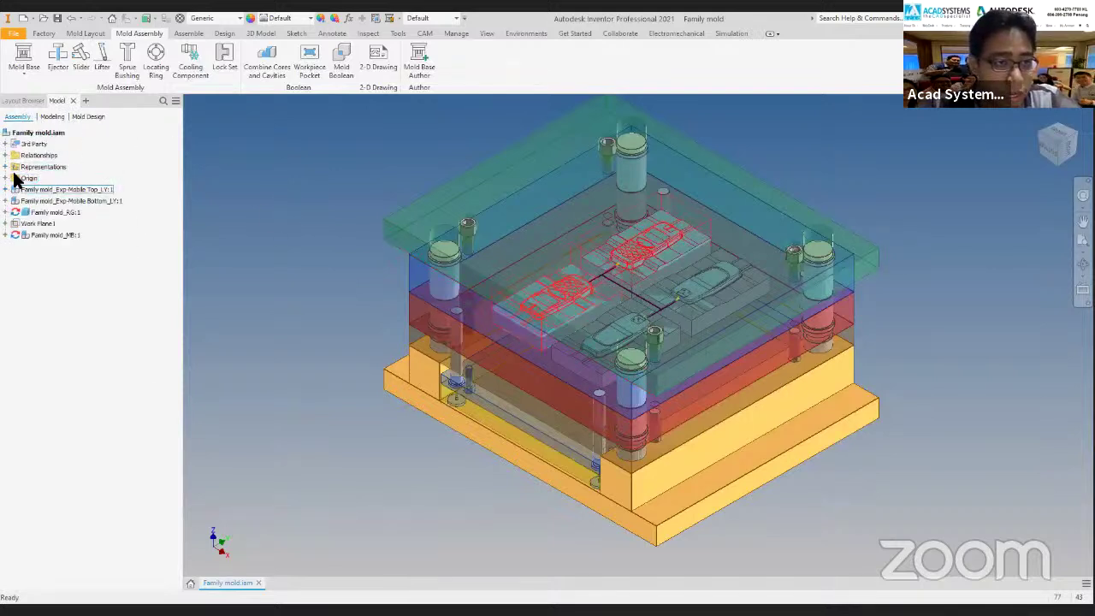
# List the mold assembly's positional representations and activate Product Open to view the opened mold.
pyautogui.click(25, 168)
pyautogui.moveTo(264, 180); pyautogui.dragTo(327, 199, button='middle')
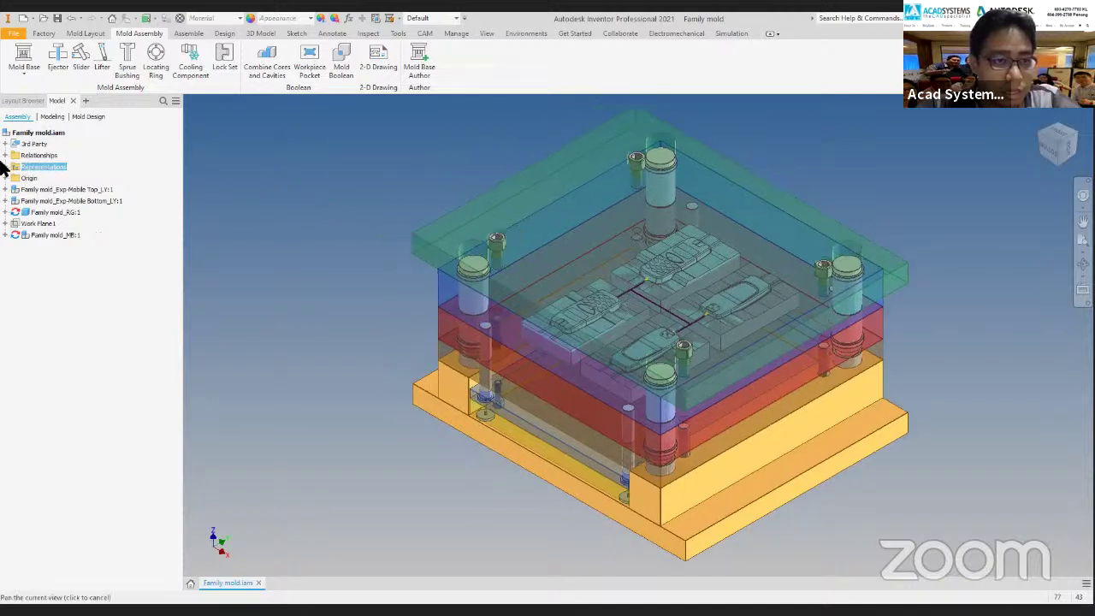
pyautogui.click(5, 167)
pyautogui.click(36, 189)
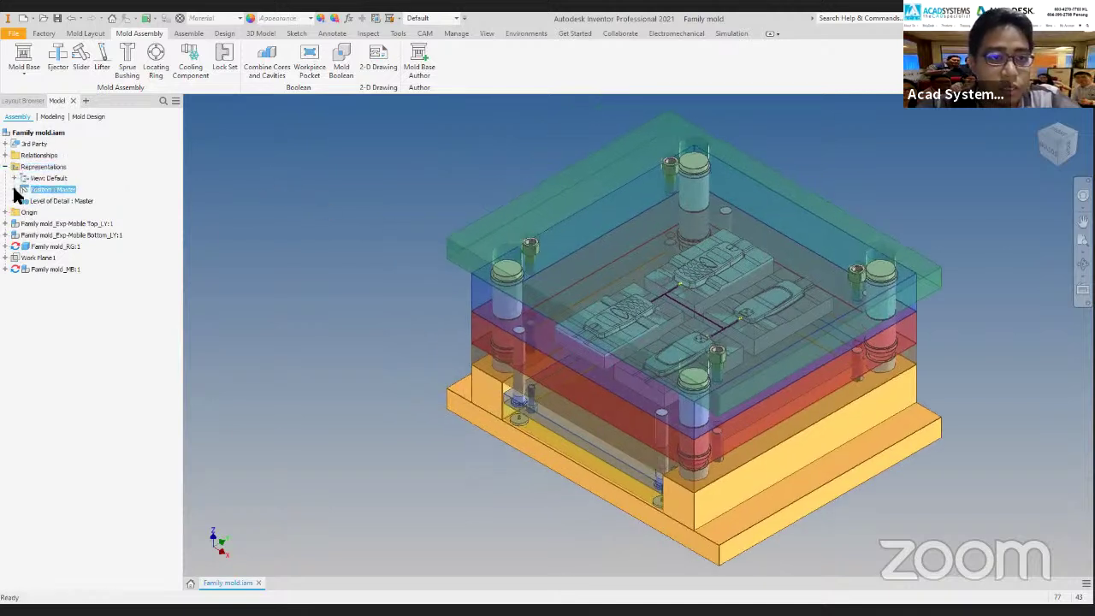
pyautogui.click(14, 189)
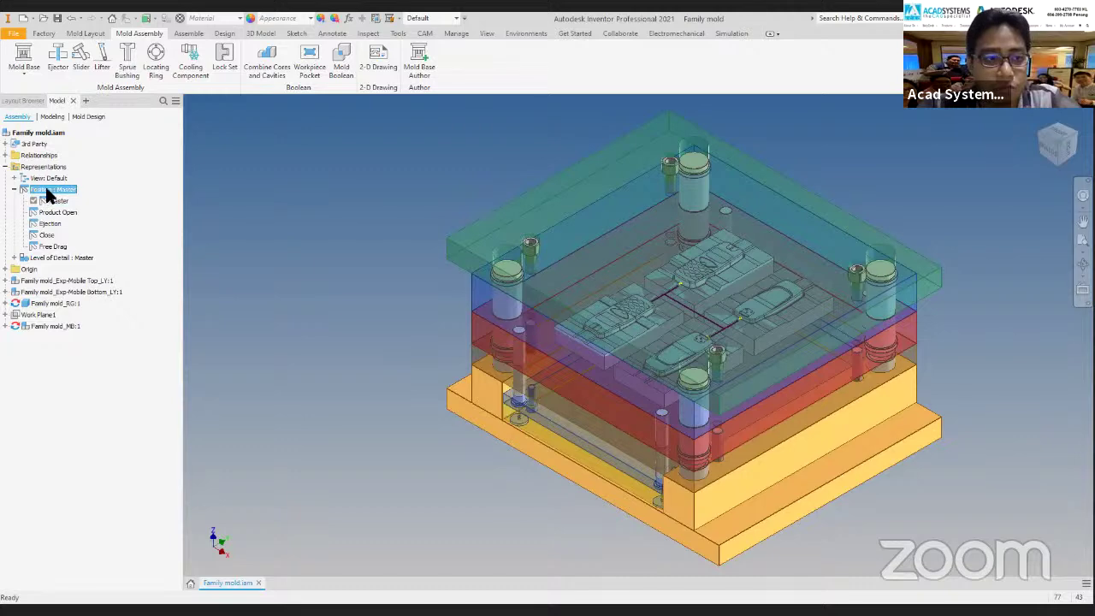
pyautogui.scroll(3, 244, 237)
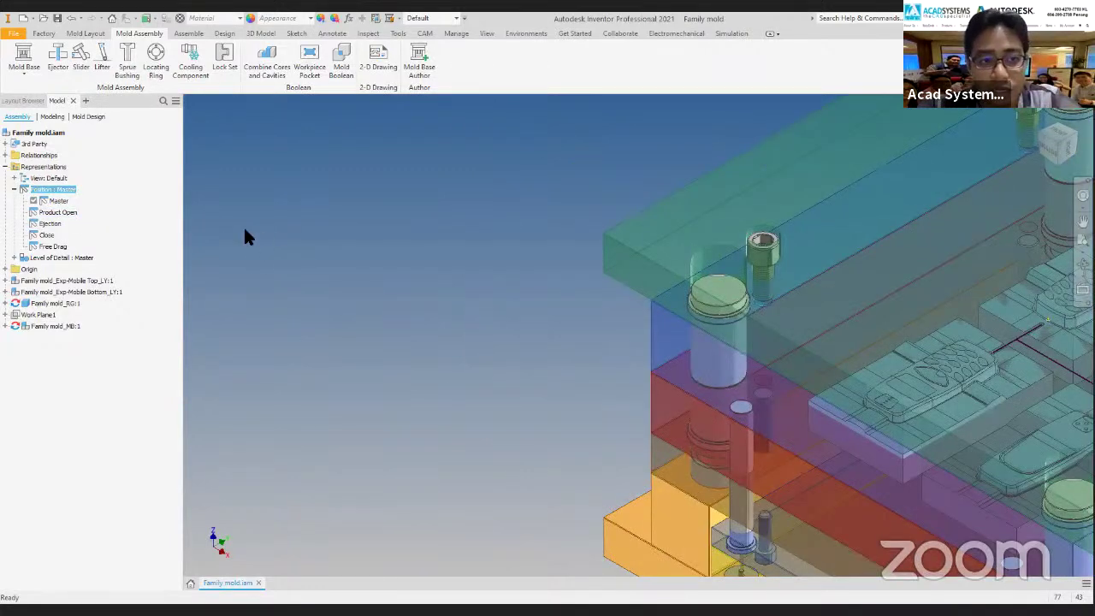
pyautogui.scroll(-5, 256, 254)
pyautogui.scroll(3, 49, 214)
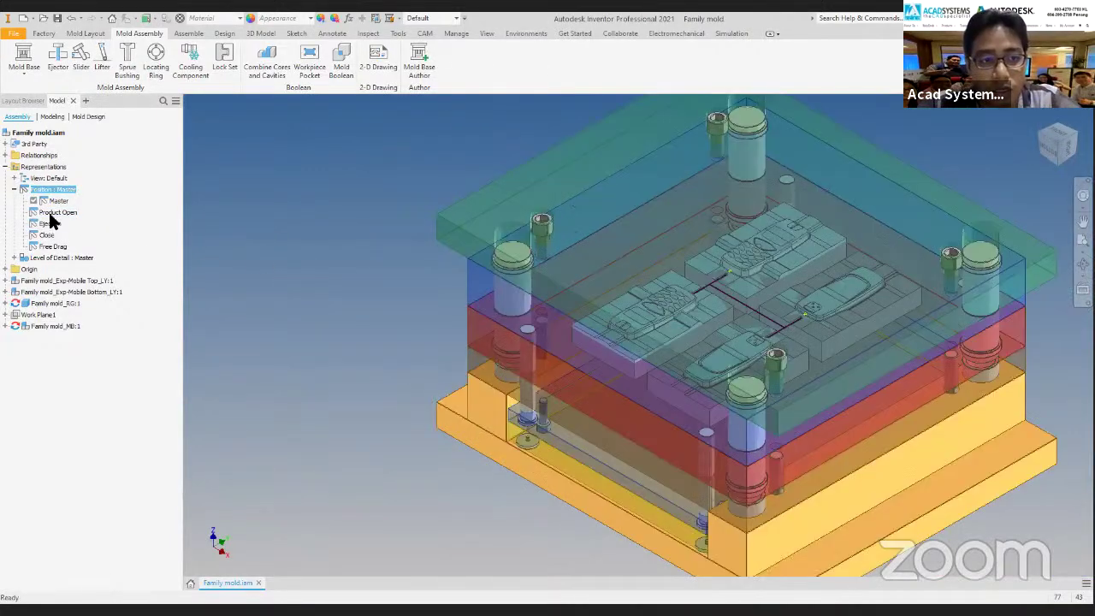
pyautogui.doubleClick(51, 213)
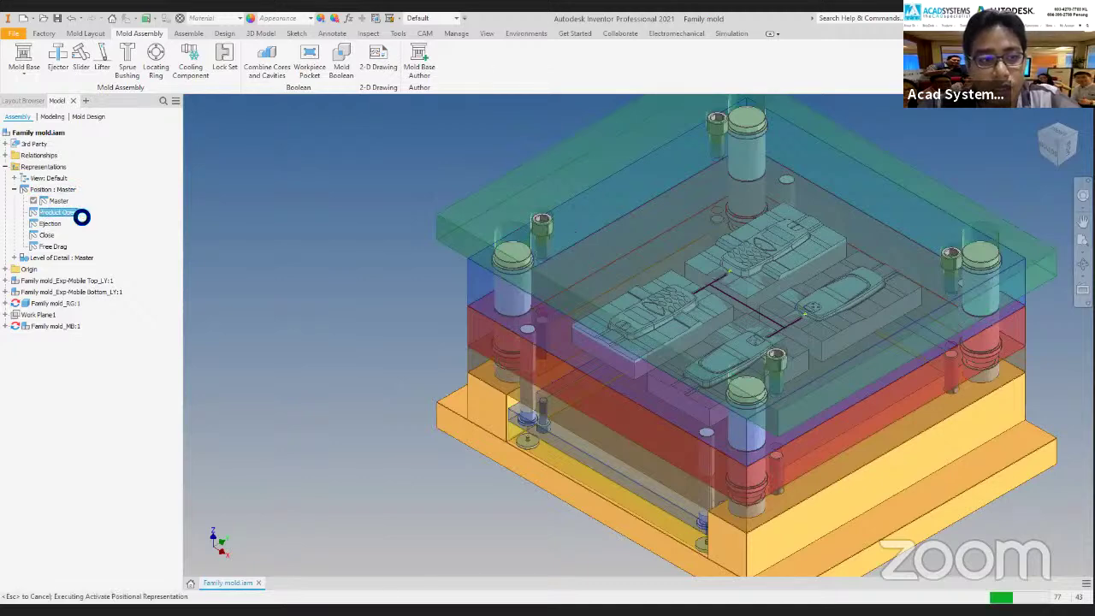
pyautogui.scroll(-3, 269, 221)
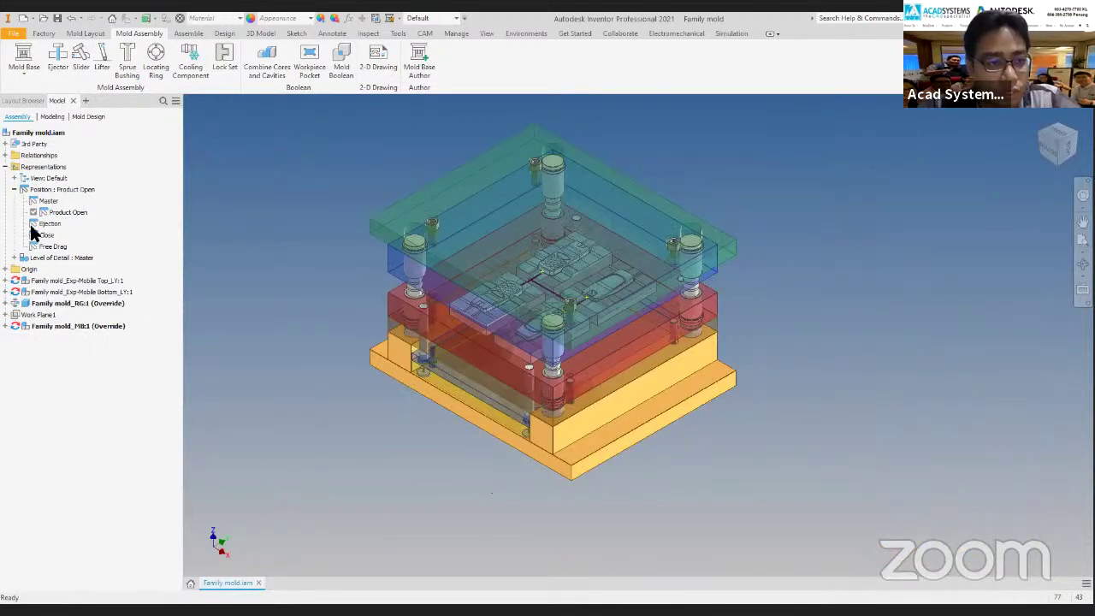
# Activate the Ejection, Close and Free Drag positional representations in turn to compare the mold positions.
pyautogui.doubleClick(47, 224)
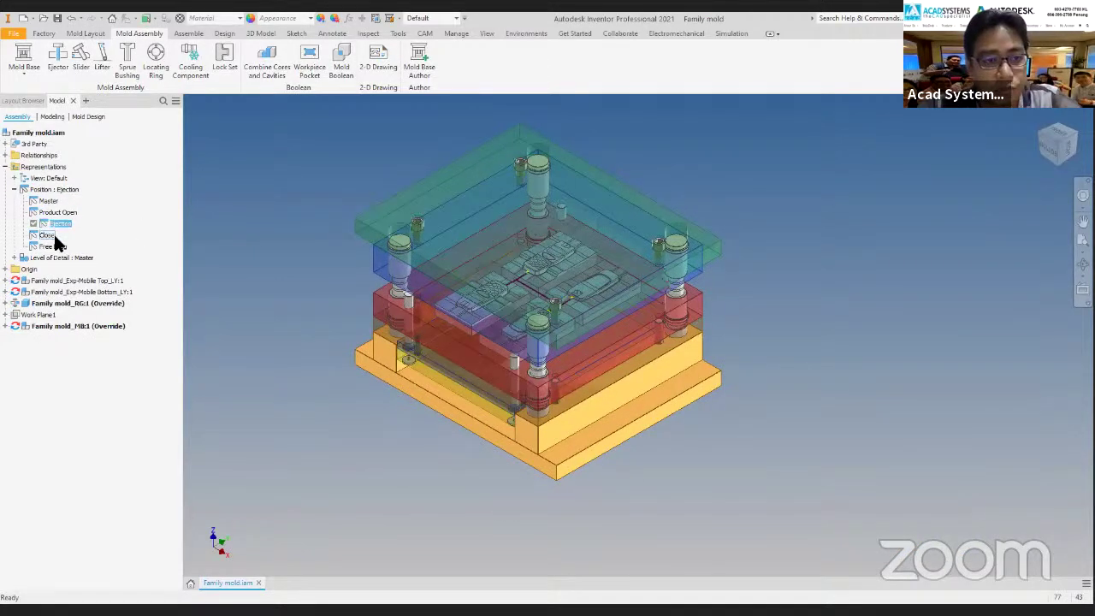
pyautogui.doubleClick(45, 236)
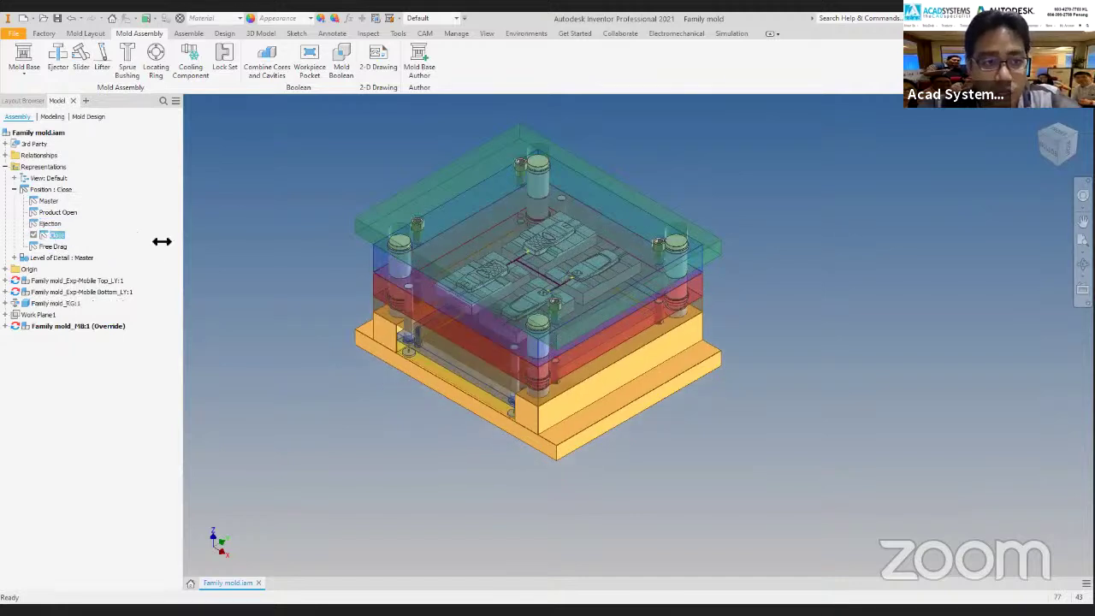
pyautogui.doubleClick(53, 248)
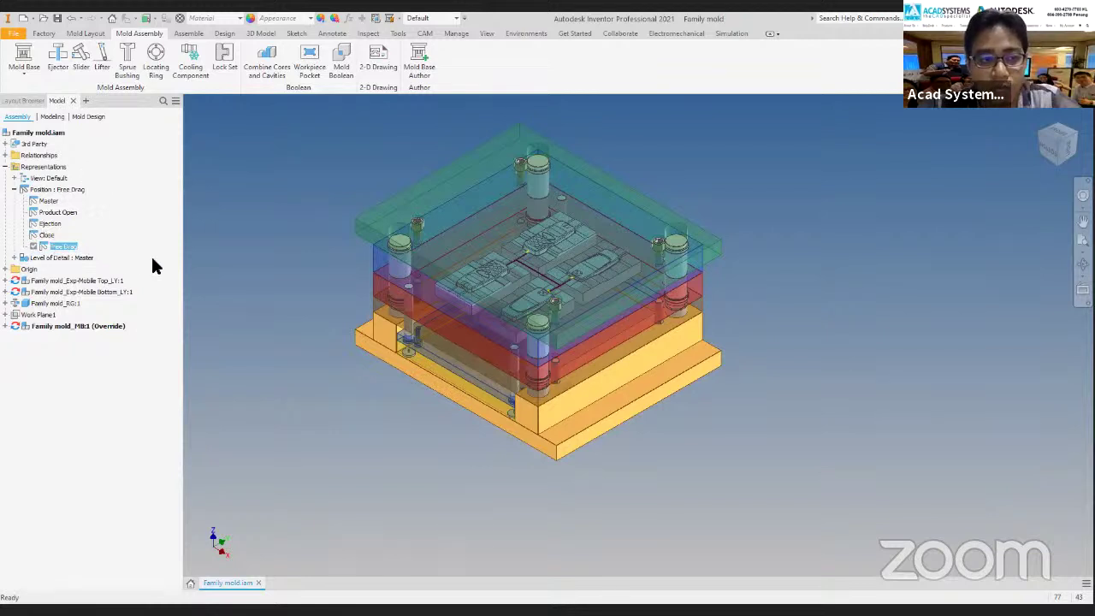
# Try to move the mold base's bottom clamping plate downward in the Free Drag position.
pyautogui.click(523, 446)
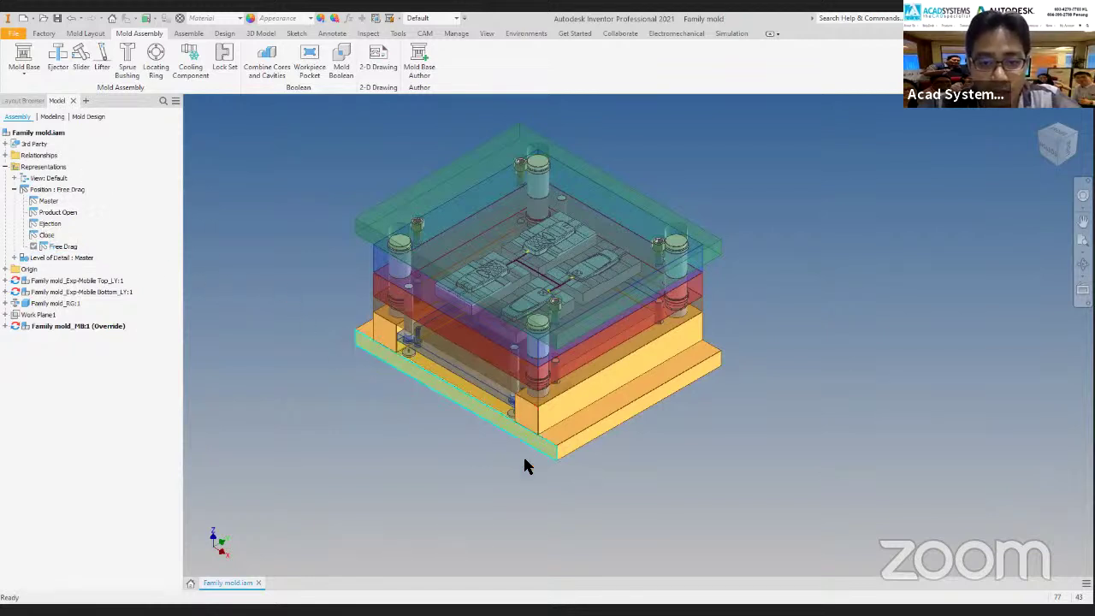
pyautogui.click(582, 477)
pyautogui.moveTo(596, 431); pyautogui.dragTo(600, 494)
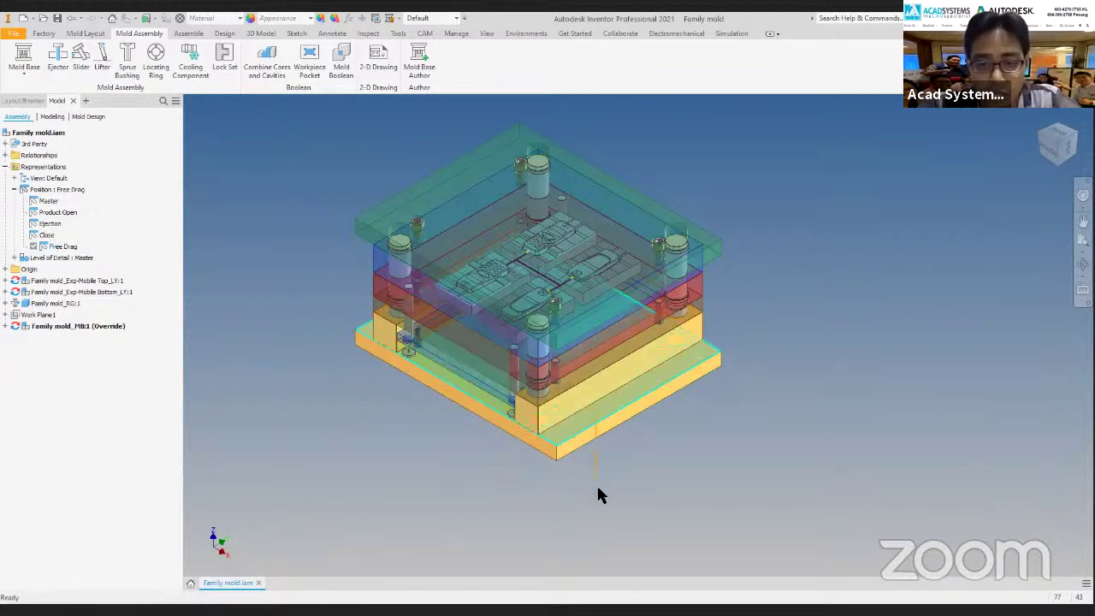
pyautogui.click(650, 468)
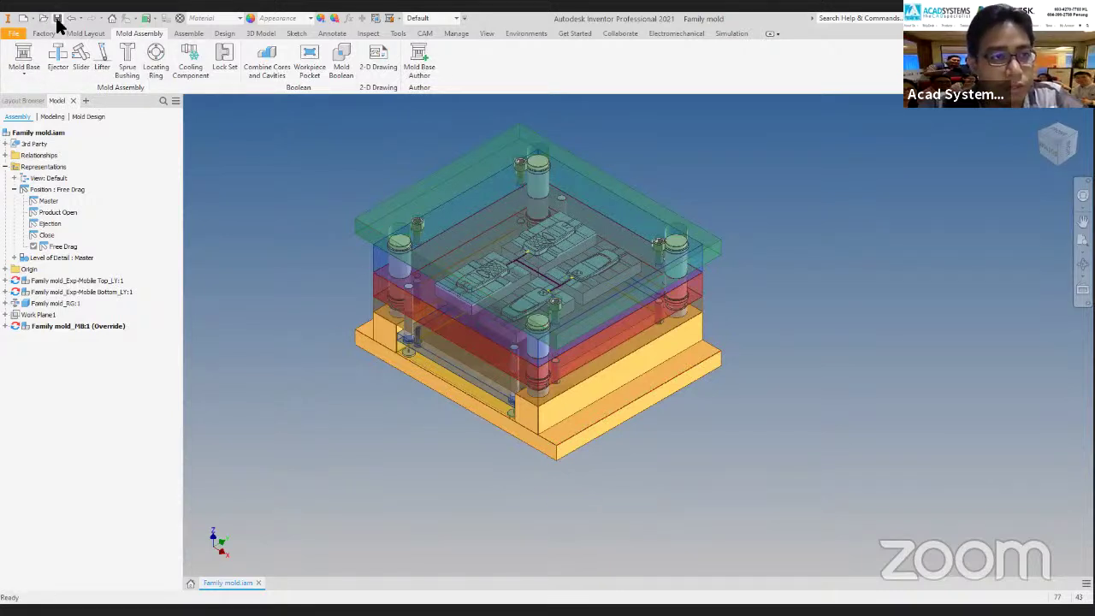
# Save the Master version of the family mold assembly together with all its dependent files.
pyautogui.hotkey('ctrl', 's')
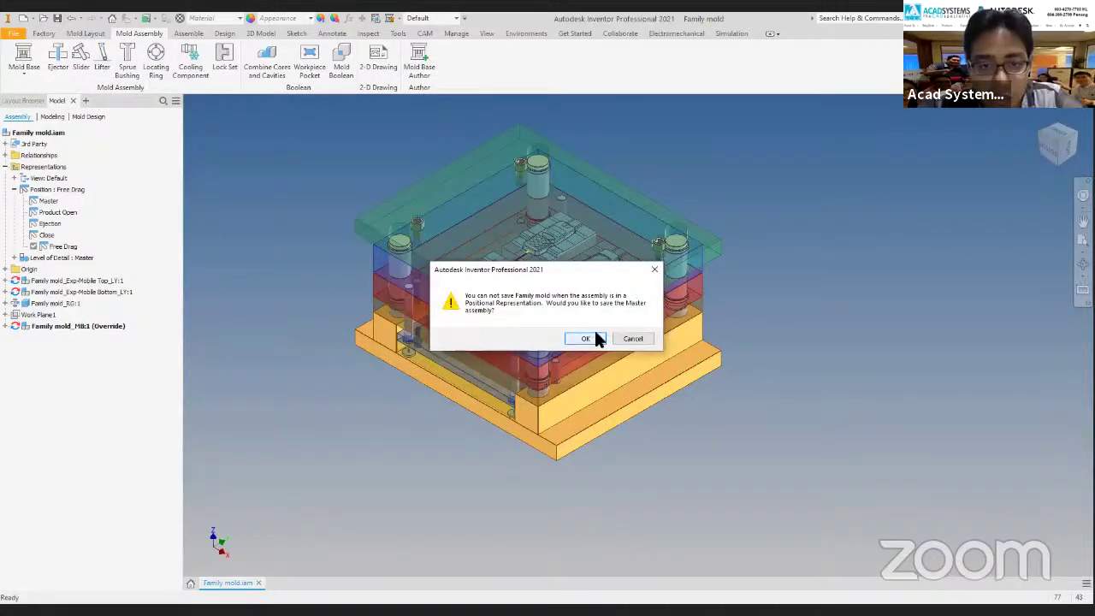
pyautogui.click(643, 339)
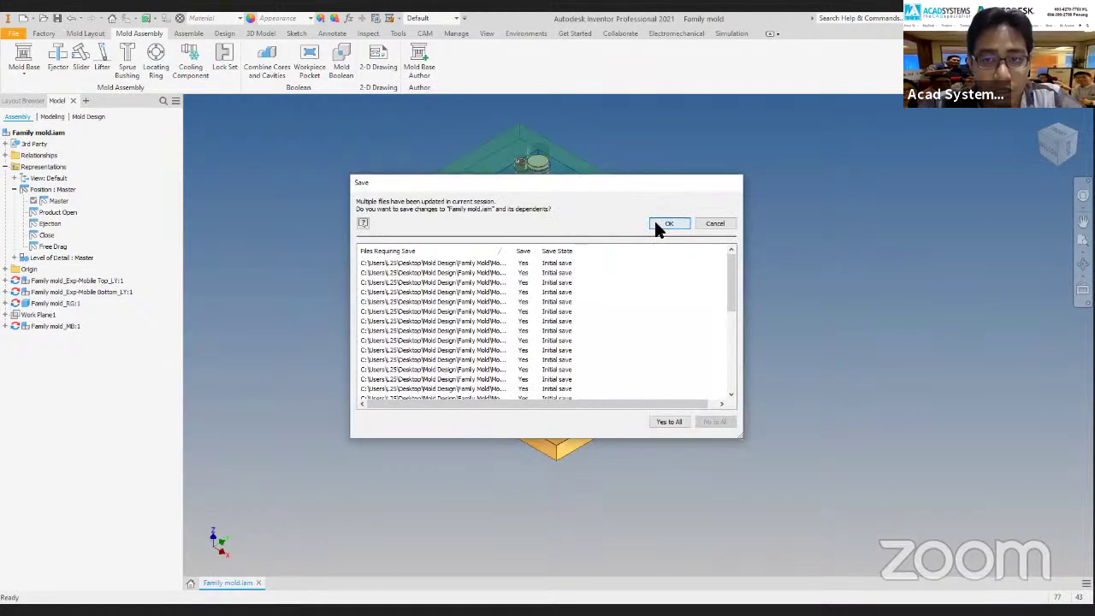
pyautogui.click(654, 221)
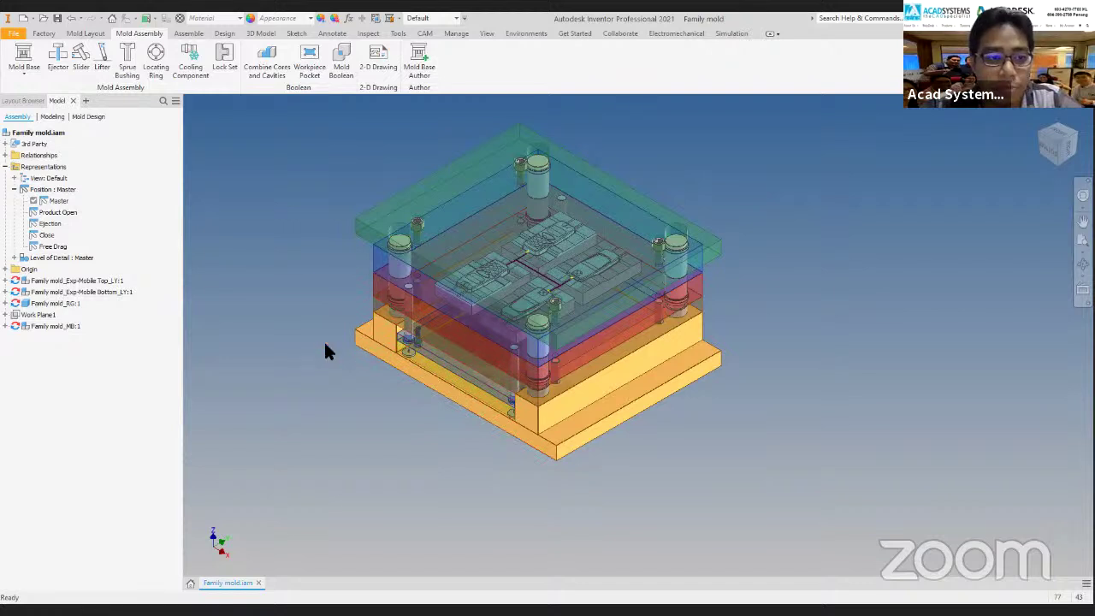
# Activate the Free Drag positional representation of the saved mold assembly again.
pyautogui.doubleClick(72, 247)
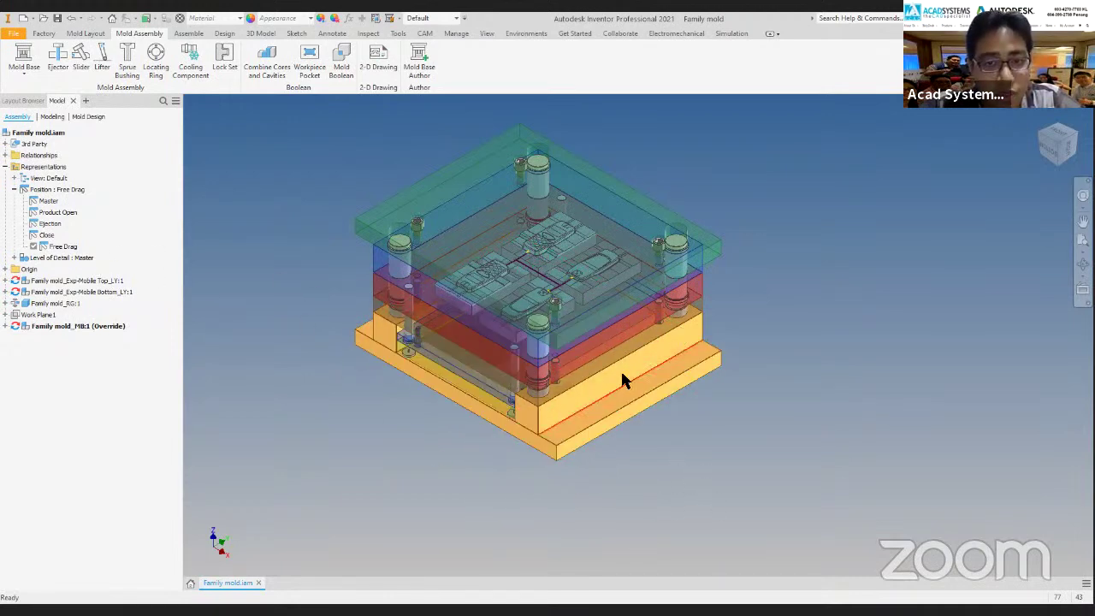
pyautogui.moveTo(315, 443); pyautogui.dragTo(314, 450, button='middle')
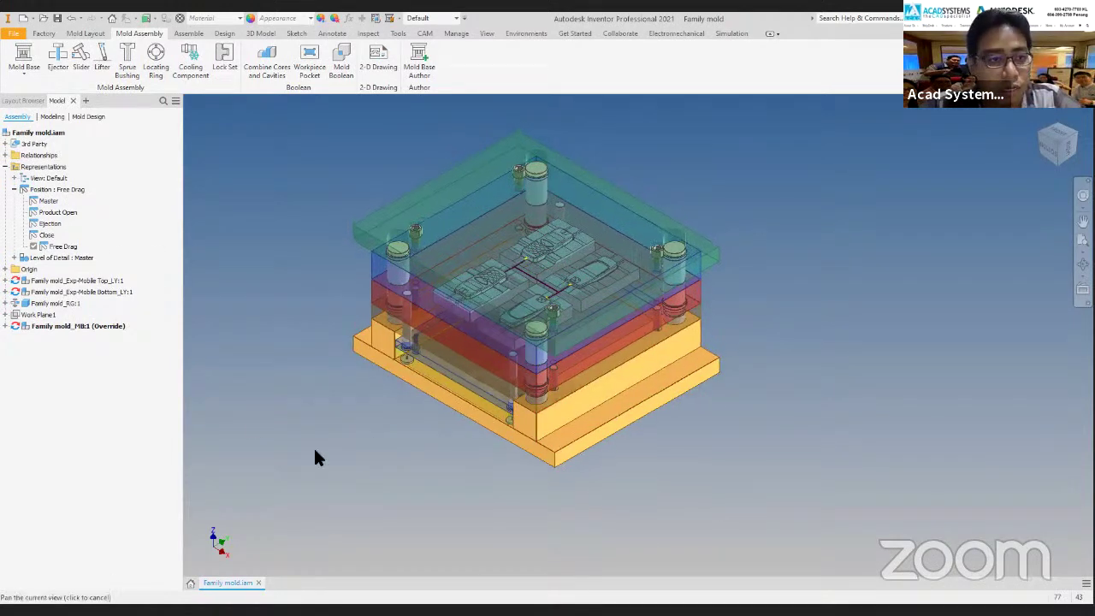
pyautogui.doubleClick(62, 246)
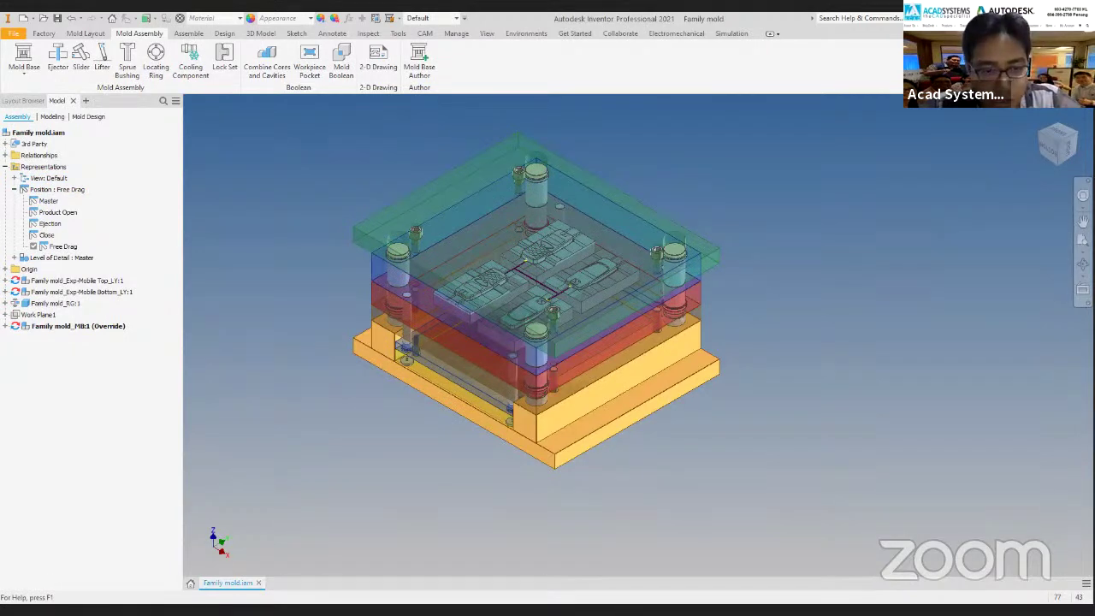
# Switch to File Explorer, open Mold Design > Family Mold > Mold Design1 and show its files as large thumbnails.
pyautogui.click(352, 603)
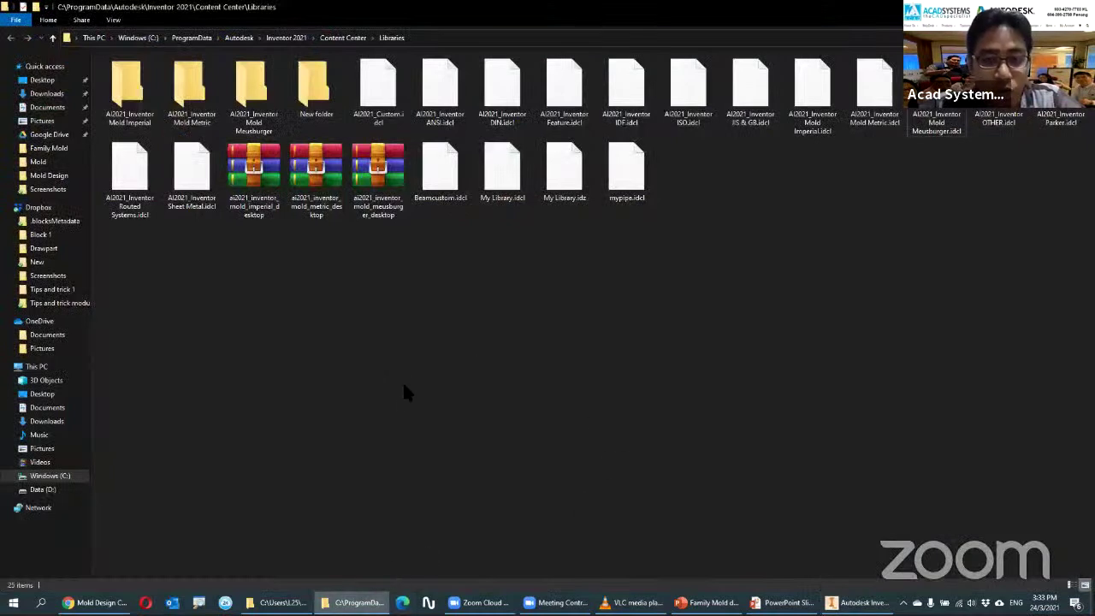
pyautogui.click(278, 603)
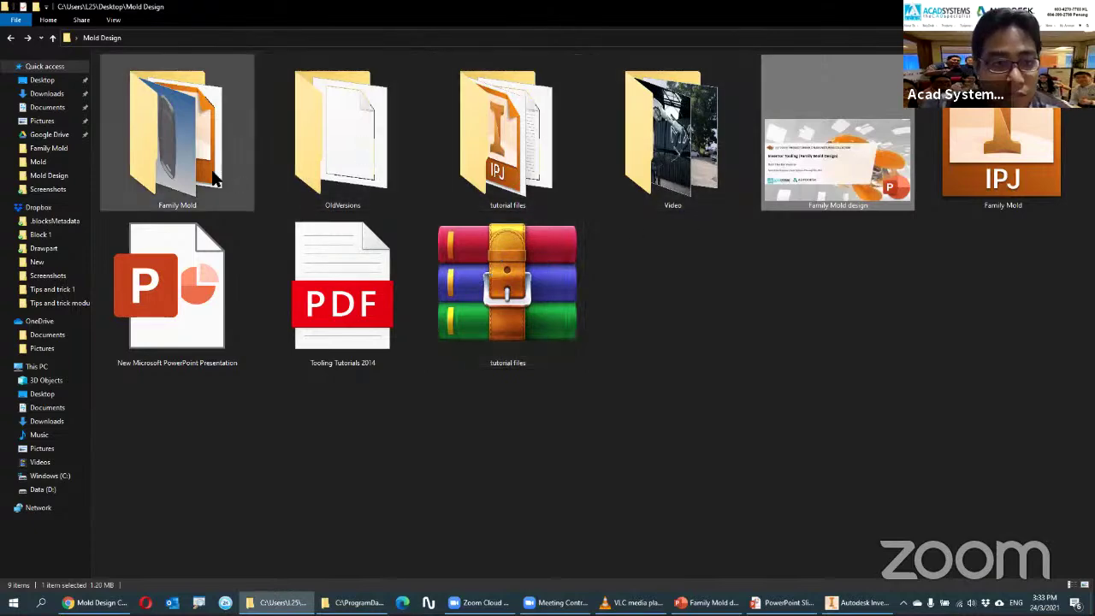
pyautogui.doubleClick(216, 178)
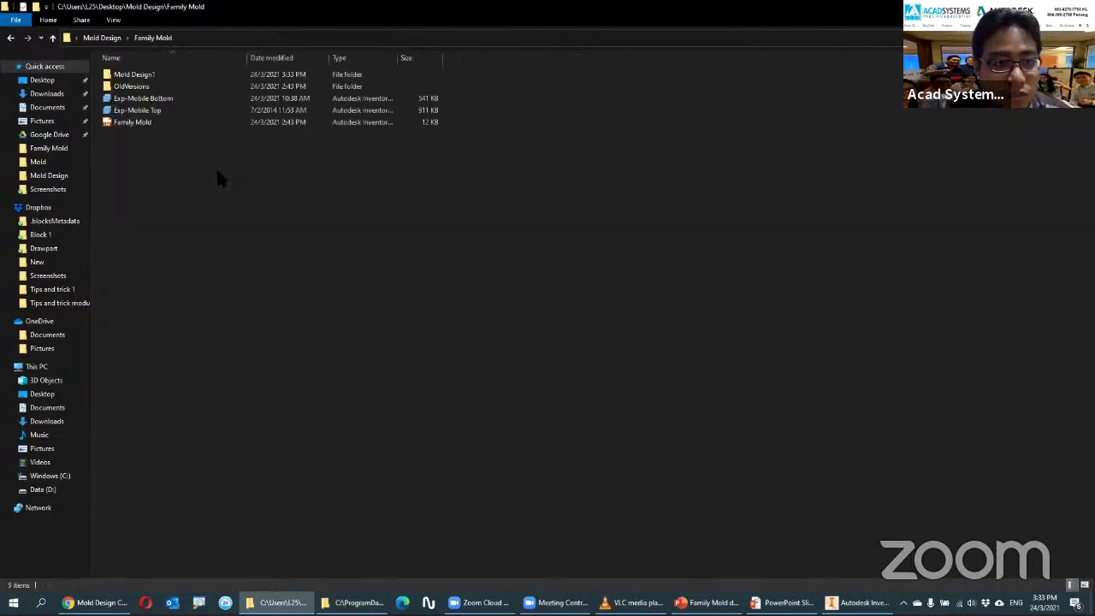
pyautogui.doubleClick(134, 74)
pyautogui.rightClick(565, 130)
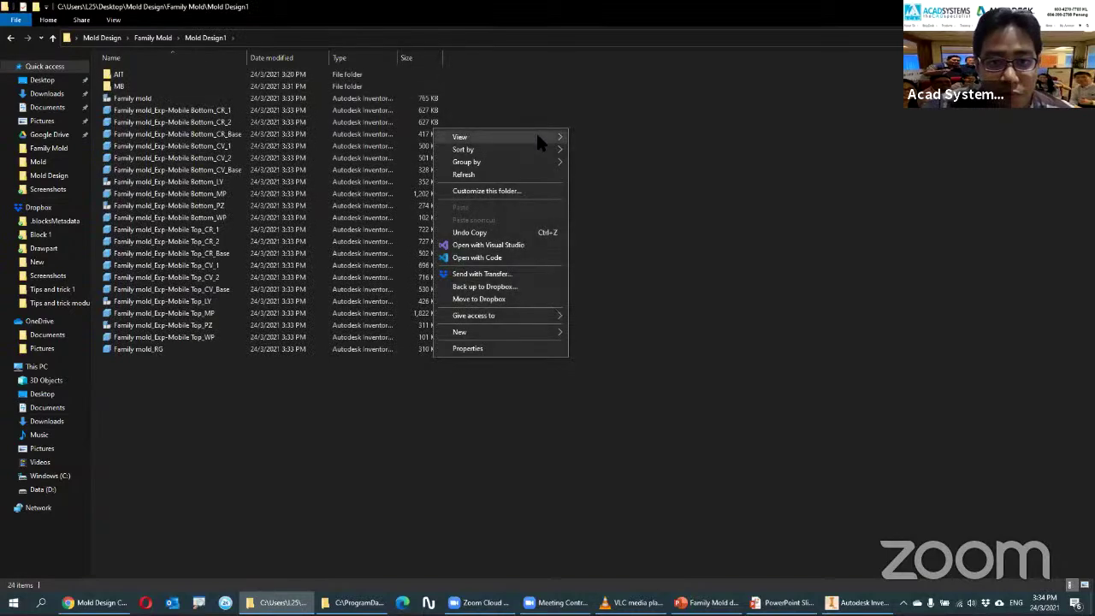
pyautogui.moveTo(537, 137)
pyautogui.click(607, 137)
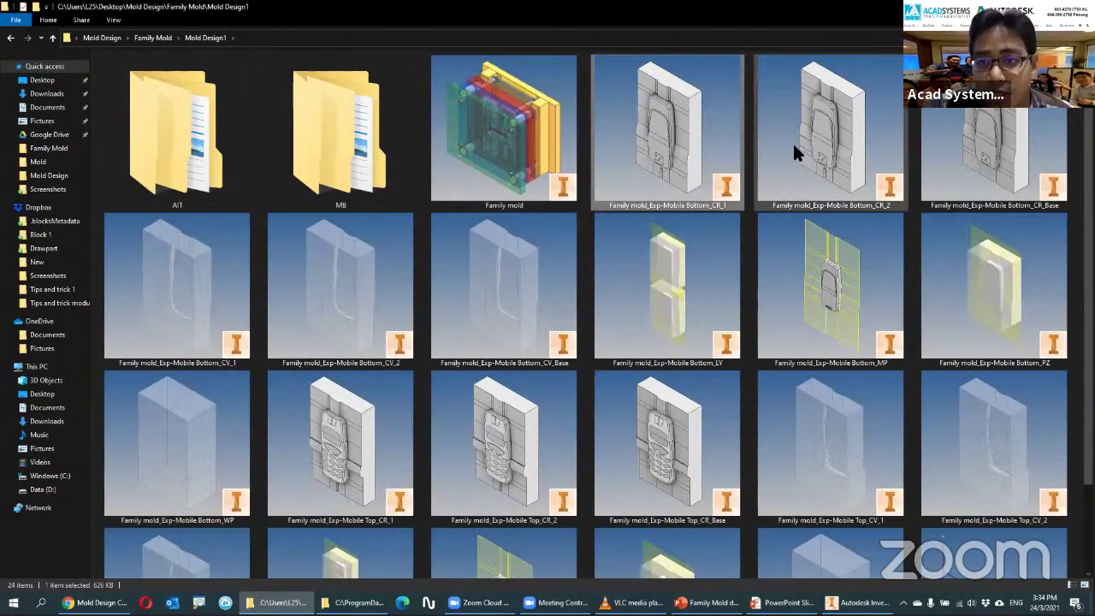
# Review the core part thumbnails and open Family mold_Exp-Mobile Bottom_CR_1 in Inventor.
pyautogui.click(623, 423)
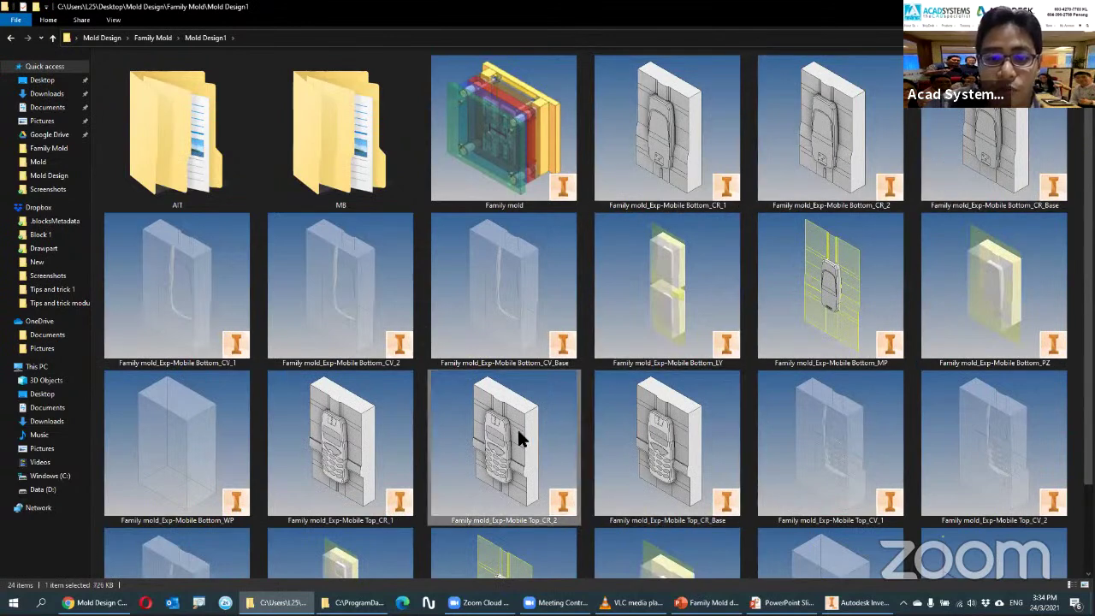
pyautogui.click(700, 166)
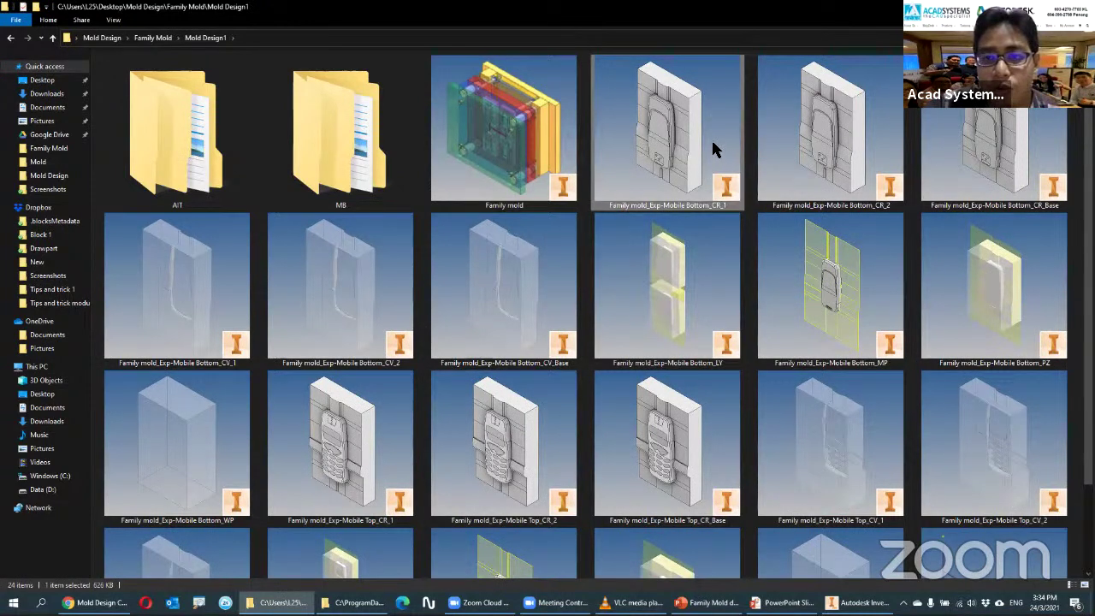
pyautogui.doubleClick(712, 143)
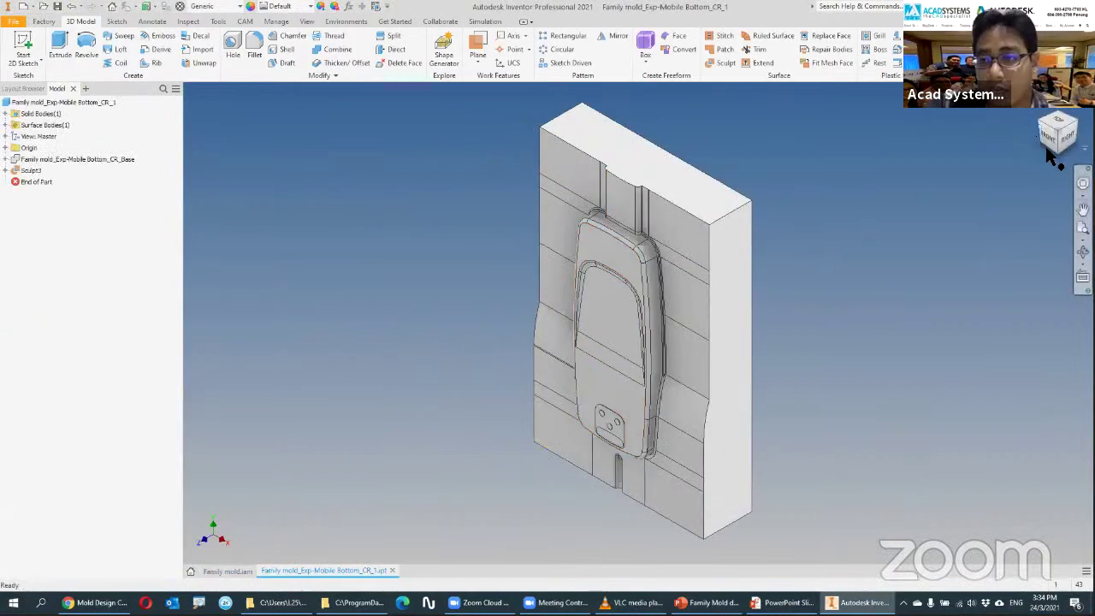
# Close the bottom core part after viewing it and switch to the Mold Design1 folder in File Explorer.
pyautogui.click(1049, 148)
pyautogui.click(392, 571)
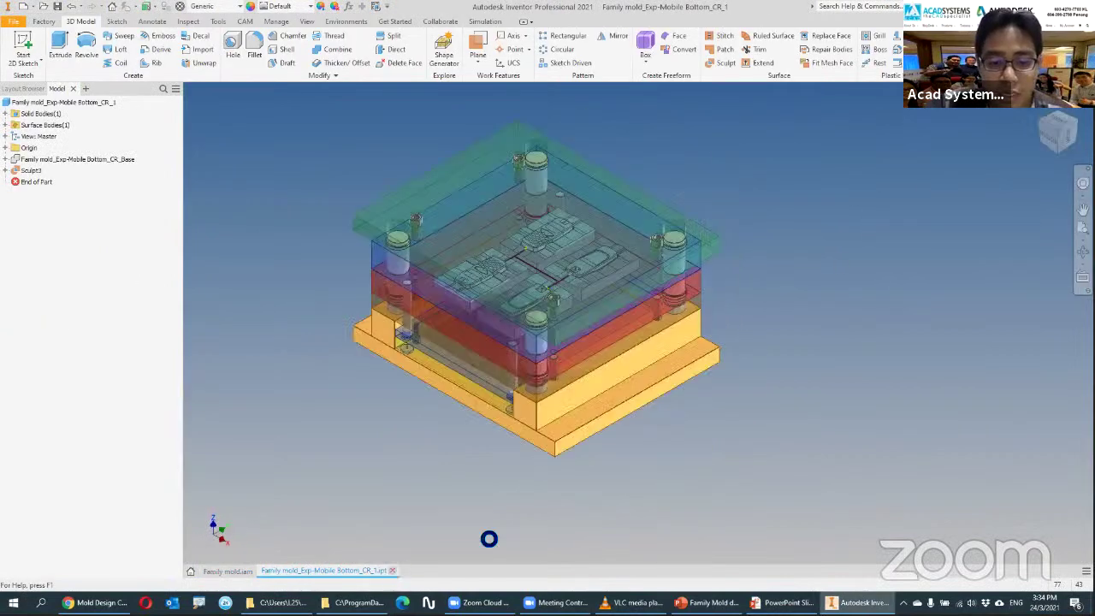
pyautogui.click(291, 602)
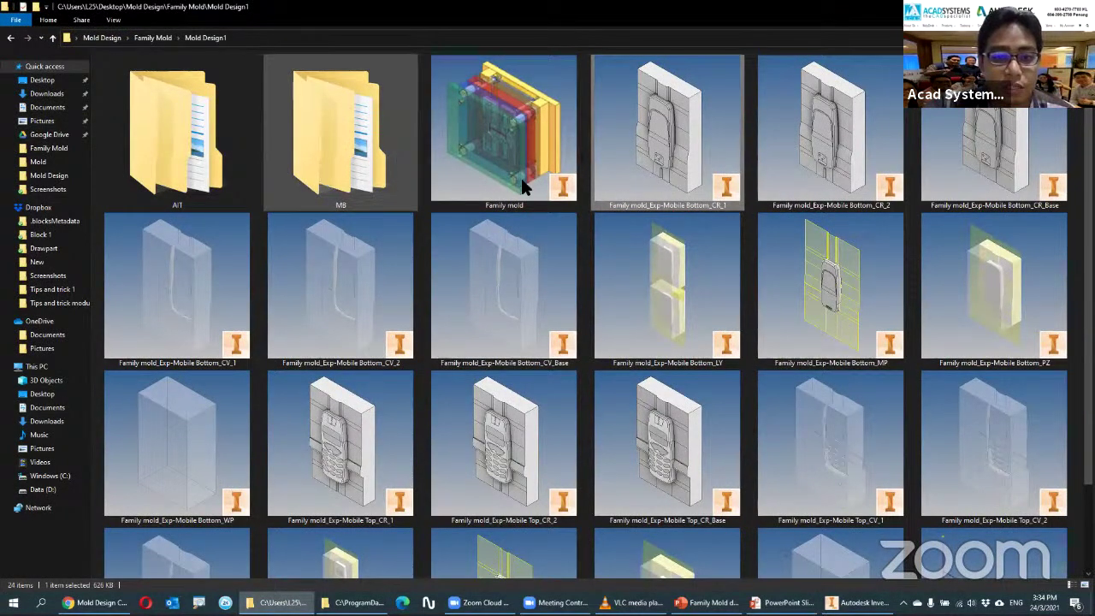
pyautogui.scroll(-1, 656, 266)
pyautogui.scroll(1, 641, 257)
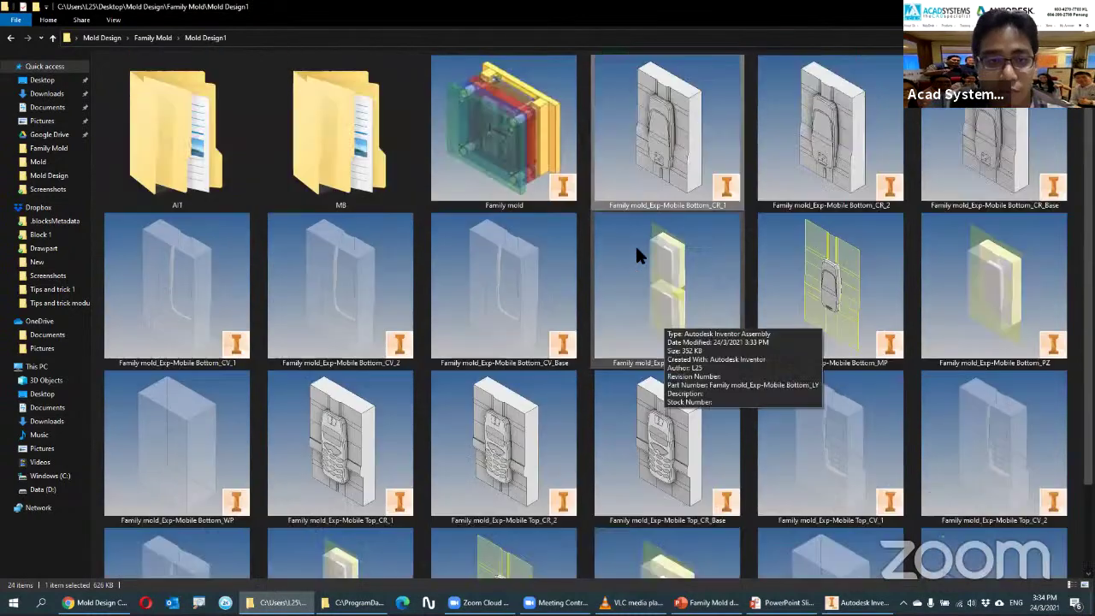
# In the MB > DME_E 1 folder, show the mold base files as extra large icons and open Family mold_MB_E 200_1 in Inventor.
pyautogui.click(367, 152)
pyautogui.doubleClick(366, 148)
pyautogui.doubleClick(144, 73)
pyautogui.rightClick(578, 159)
pyautogui.moveTo(556, 167)
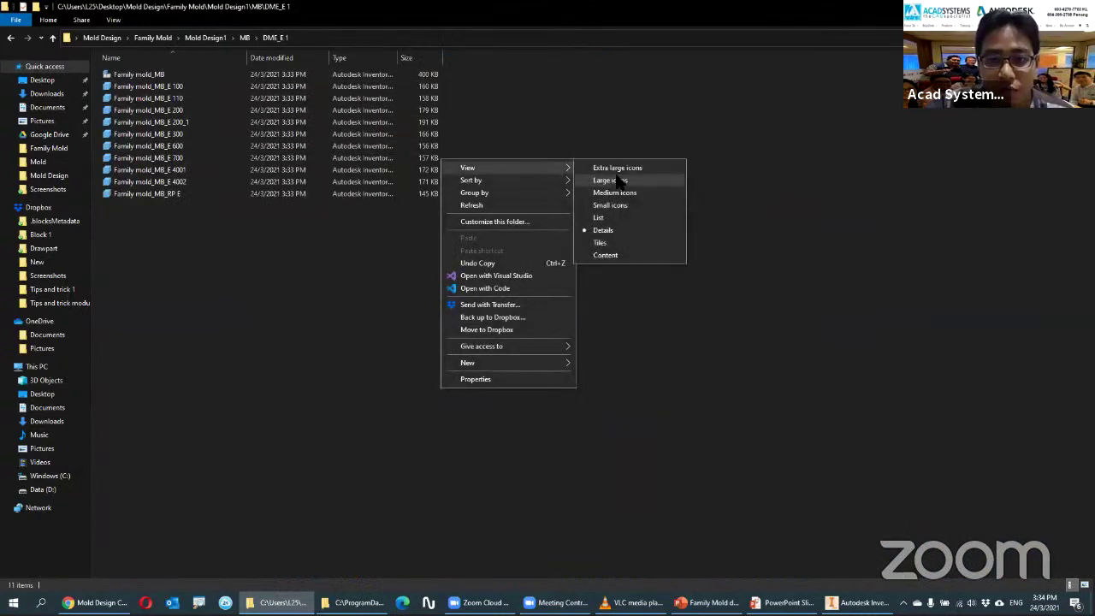
pyautogui.click(642, 168)
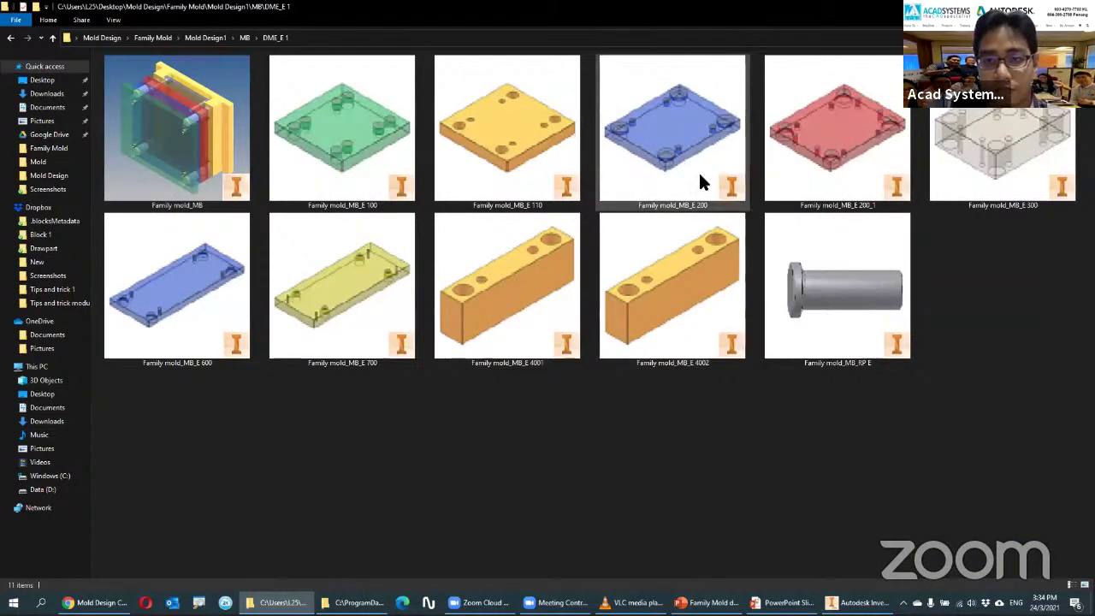
pyautogui.doubleClick(804, 158)
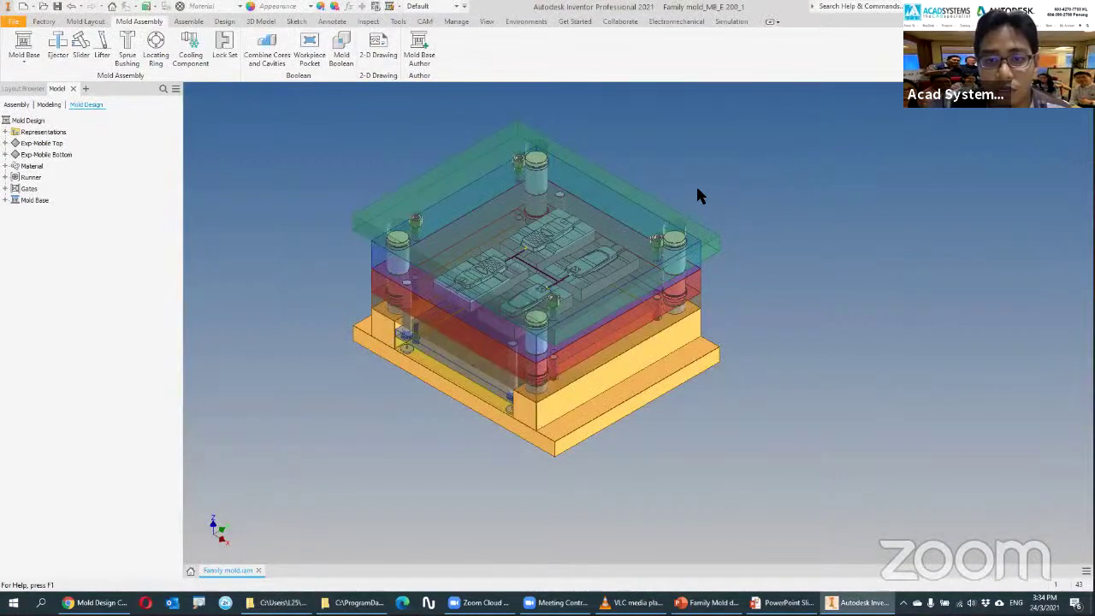